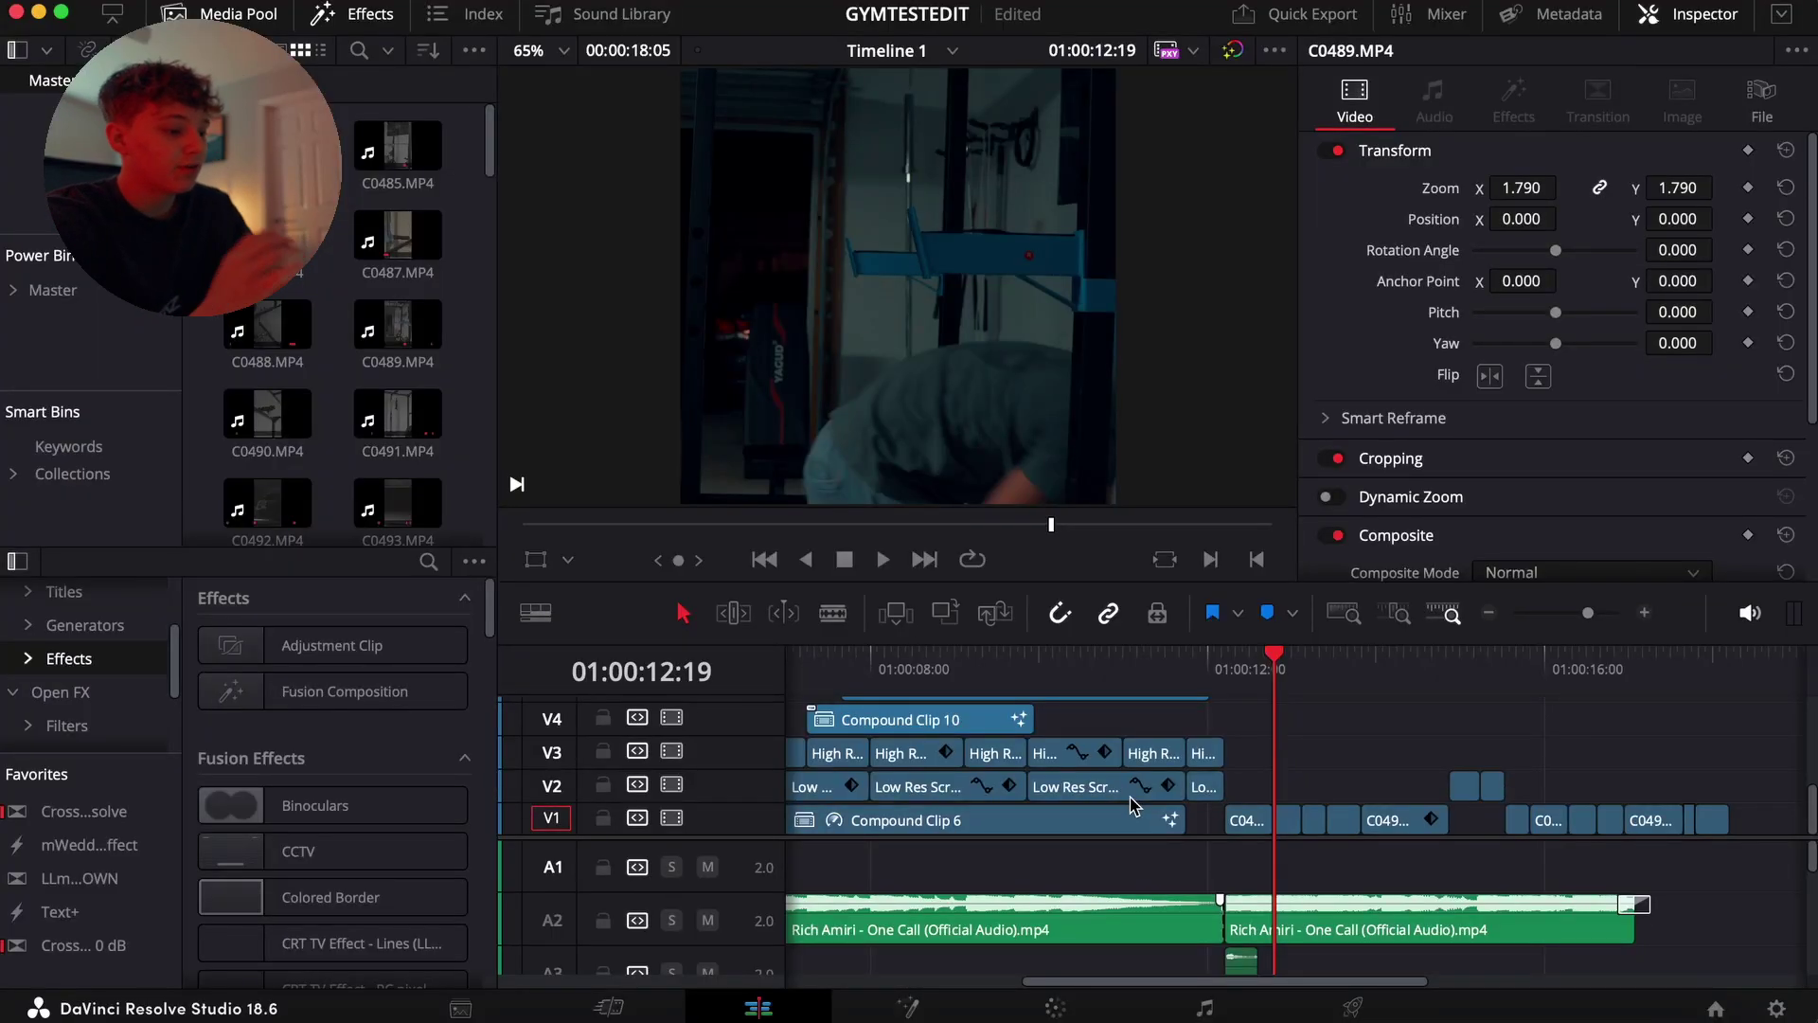
# - Zoom the timeline out two steps so the whole opening of the edit is visible
pyautogui.click(1487, 614)
pyautogui.click(1486, 614)
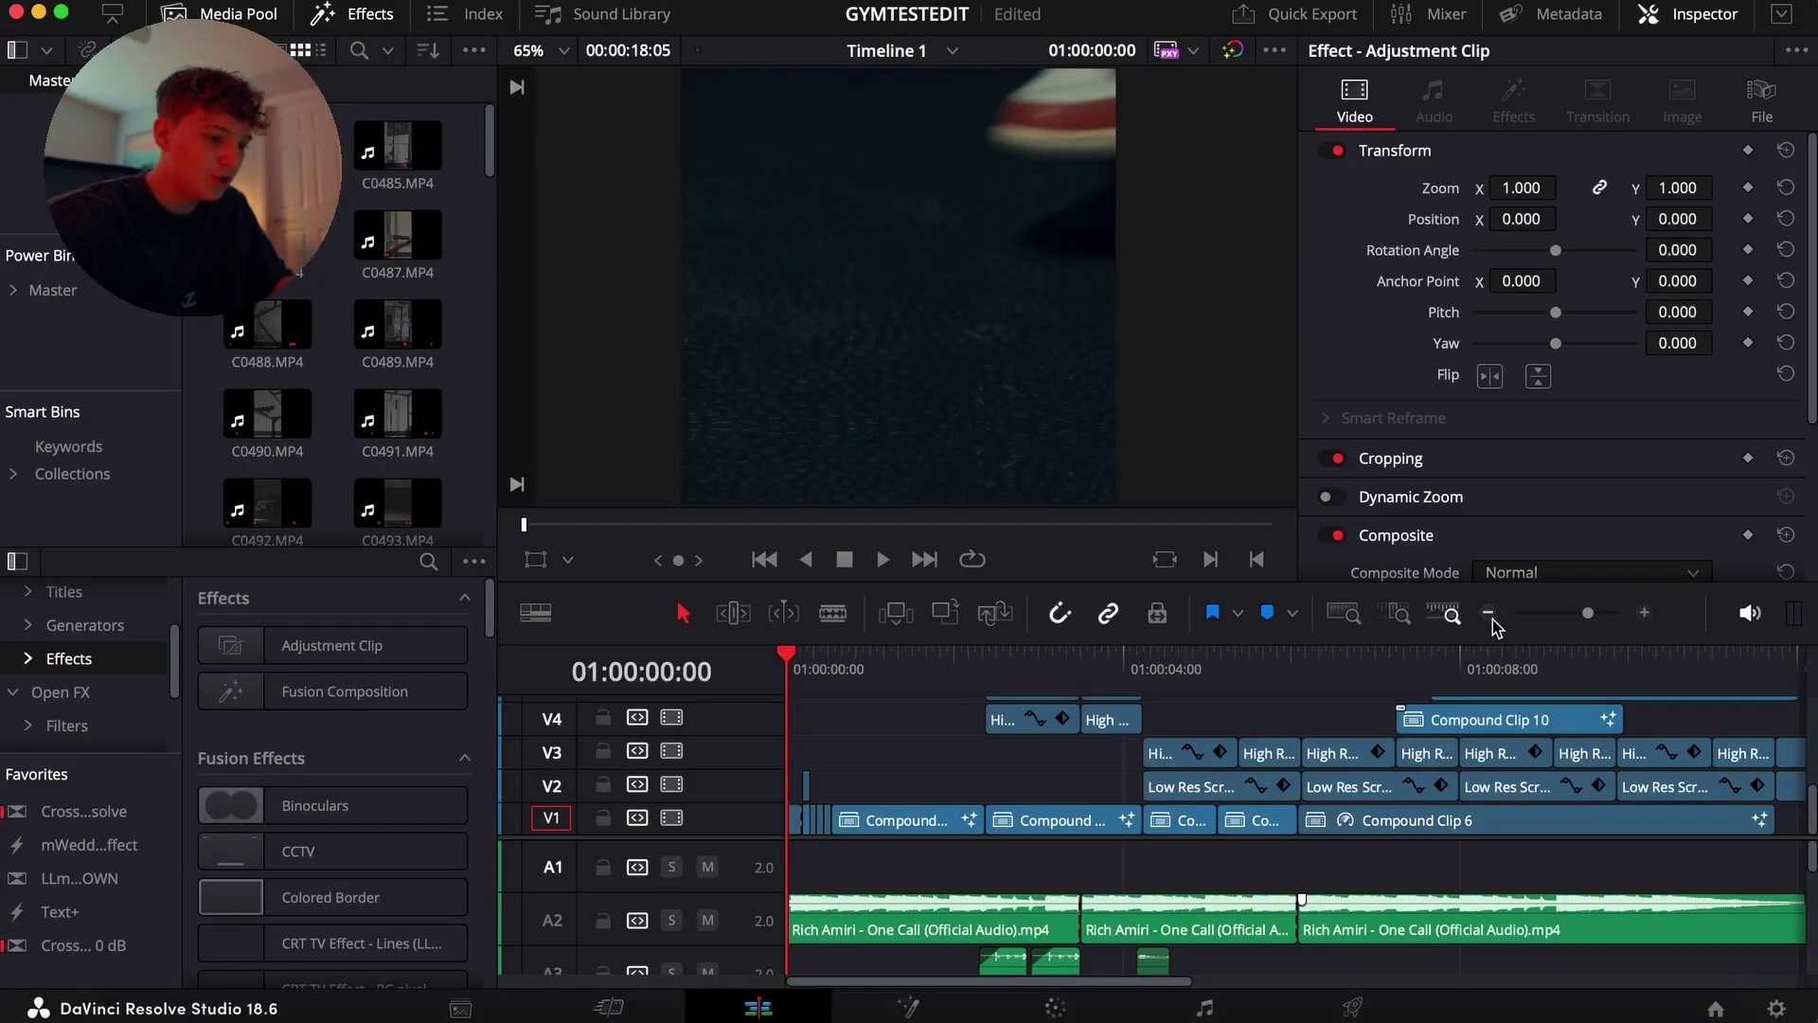
# - Zoom the timeline in and replay the opening shots from the start with the volume raised
pyautogui.click(1644, 614)
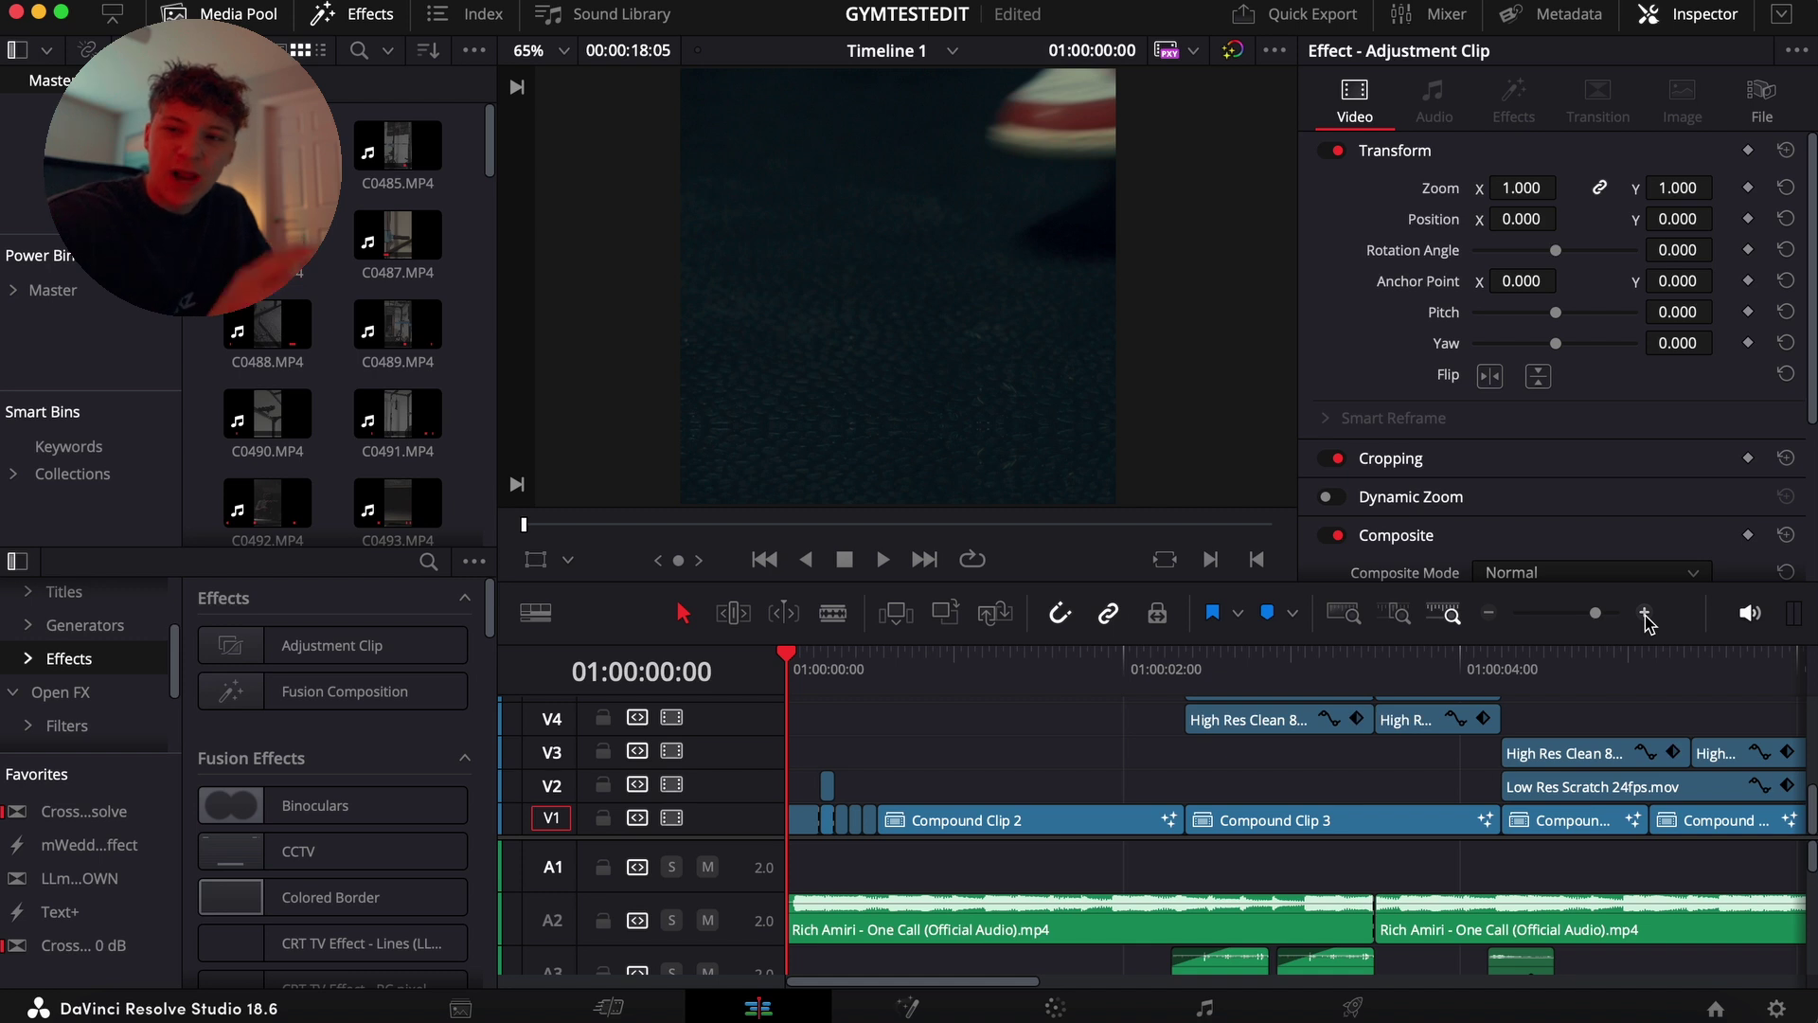
pyautogui.click(1644, 614)
pyautogui.press('space')
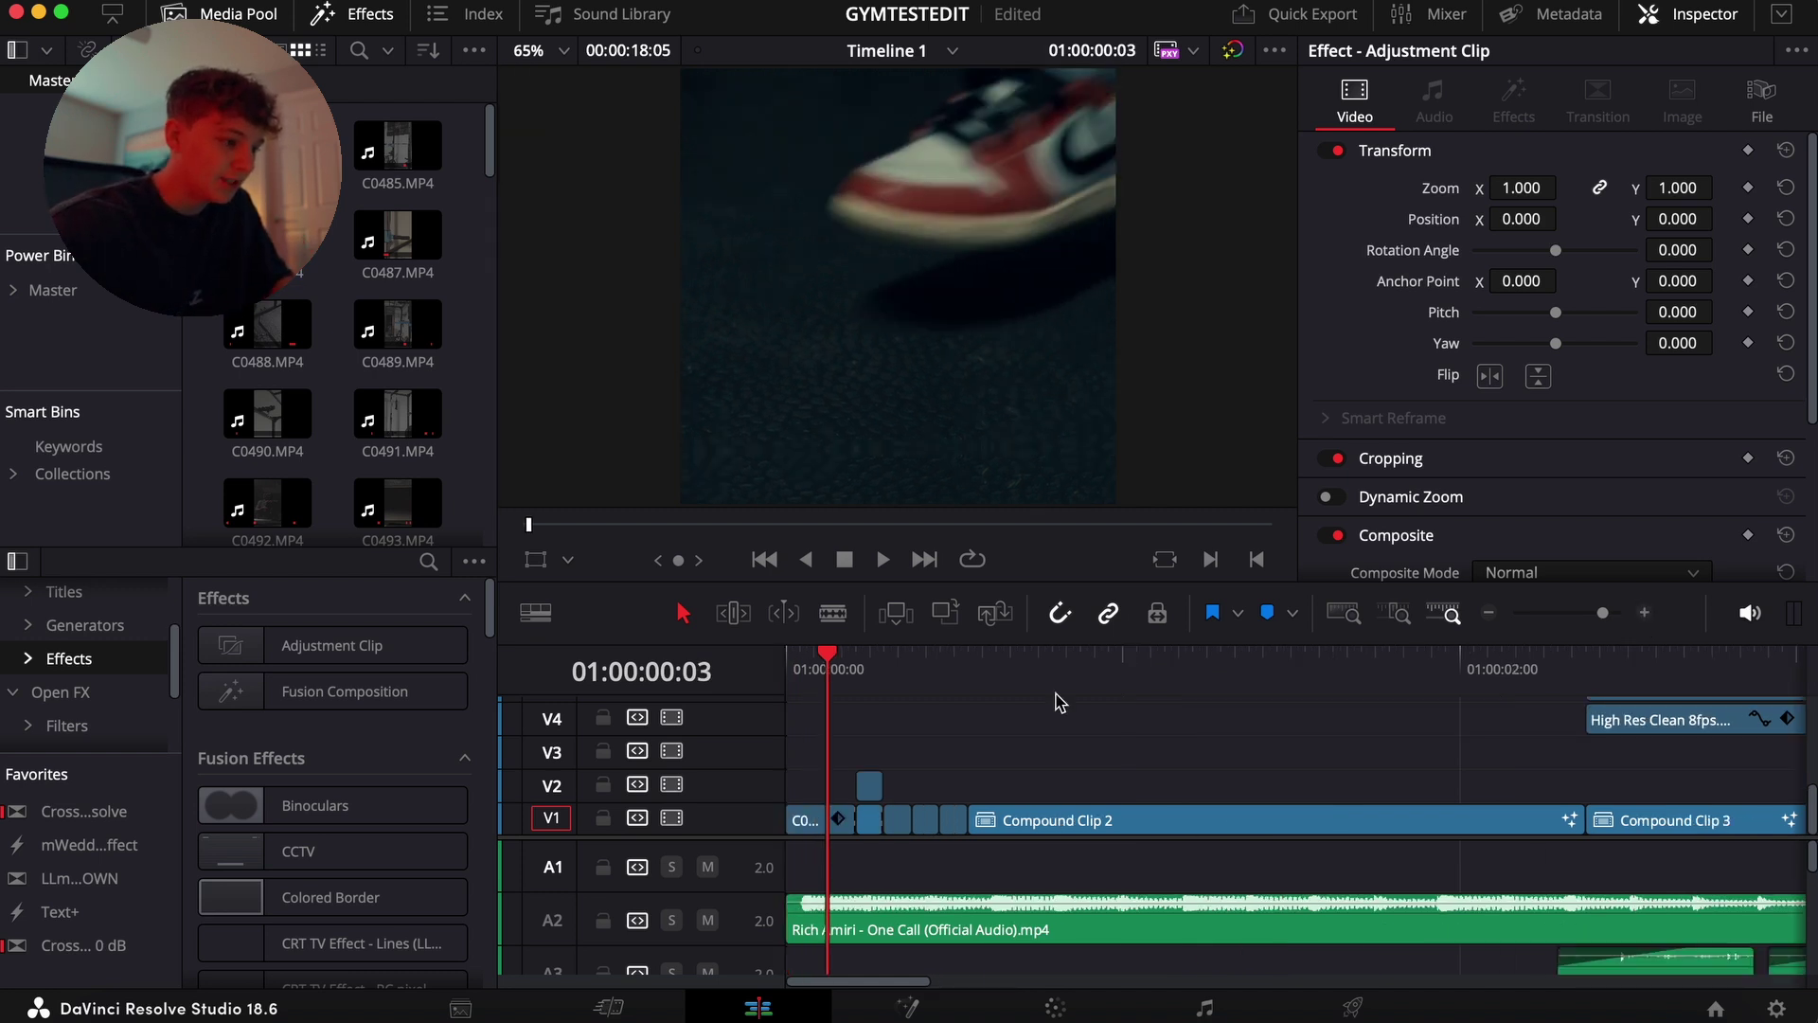
pyautogui.moveTo(859, 652); pyautogui.dragTo(587, 672)
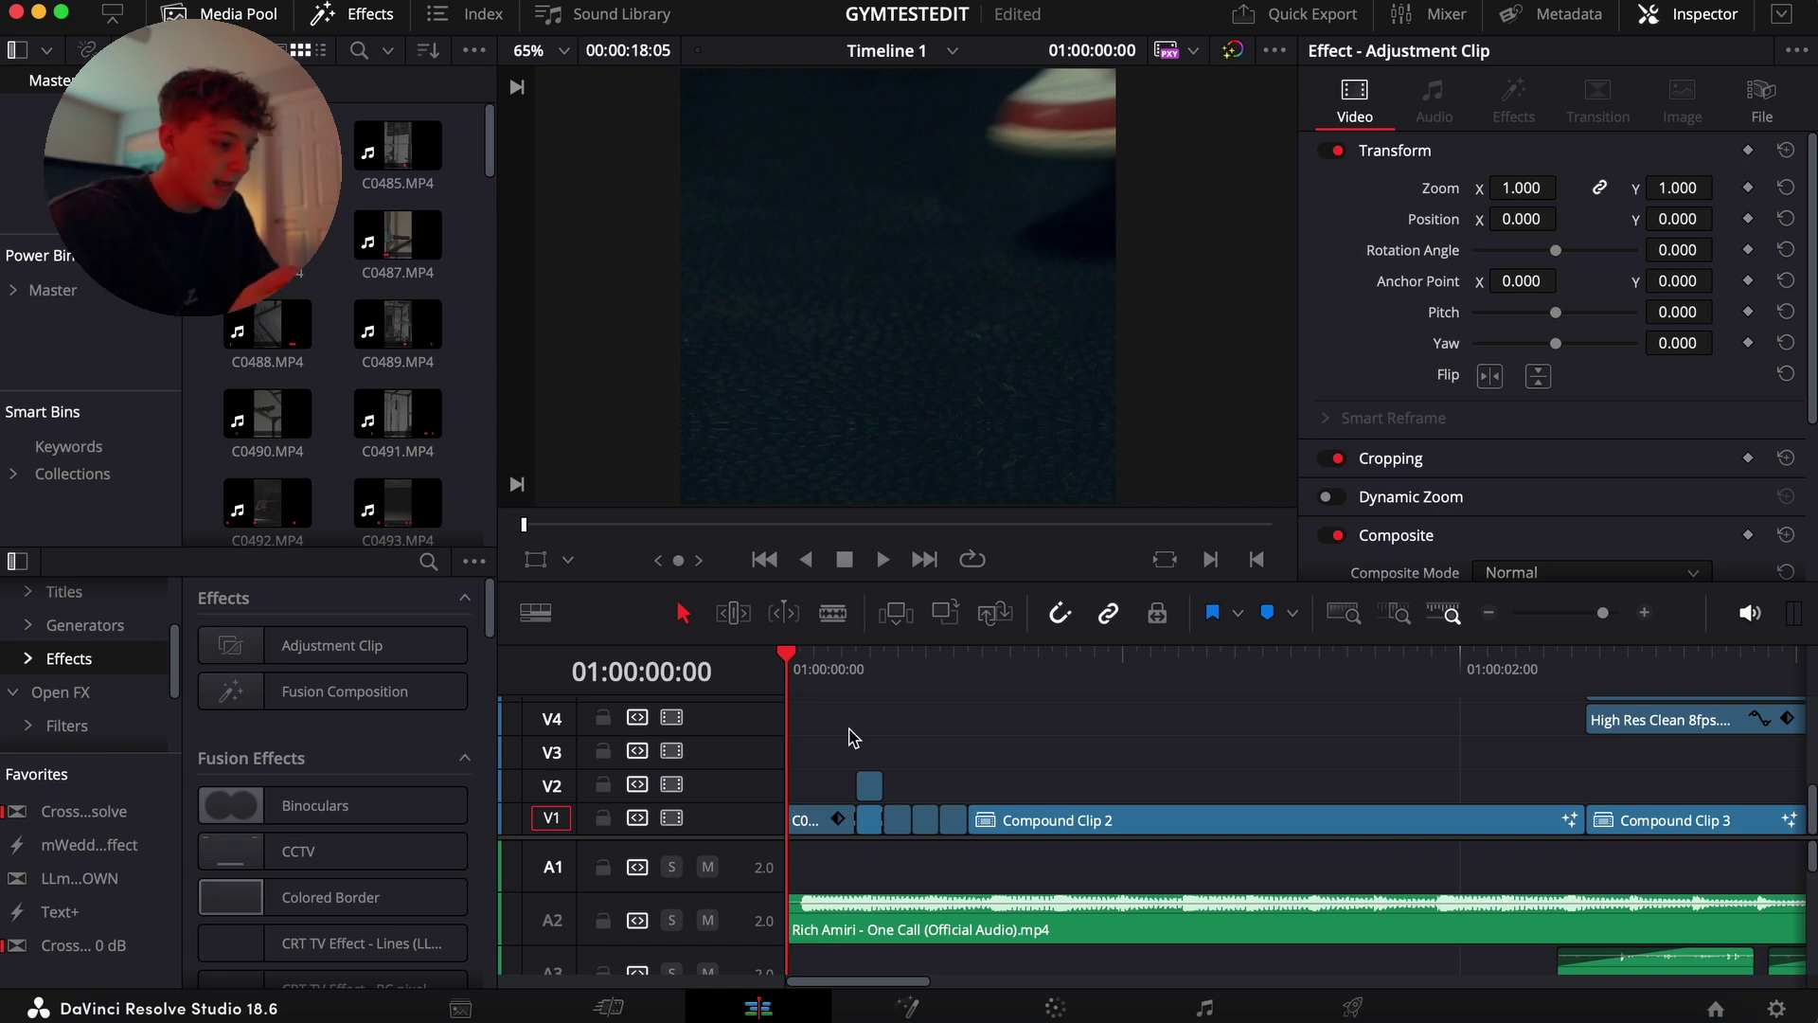
pyautogui.press('space')
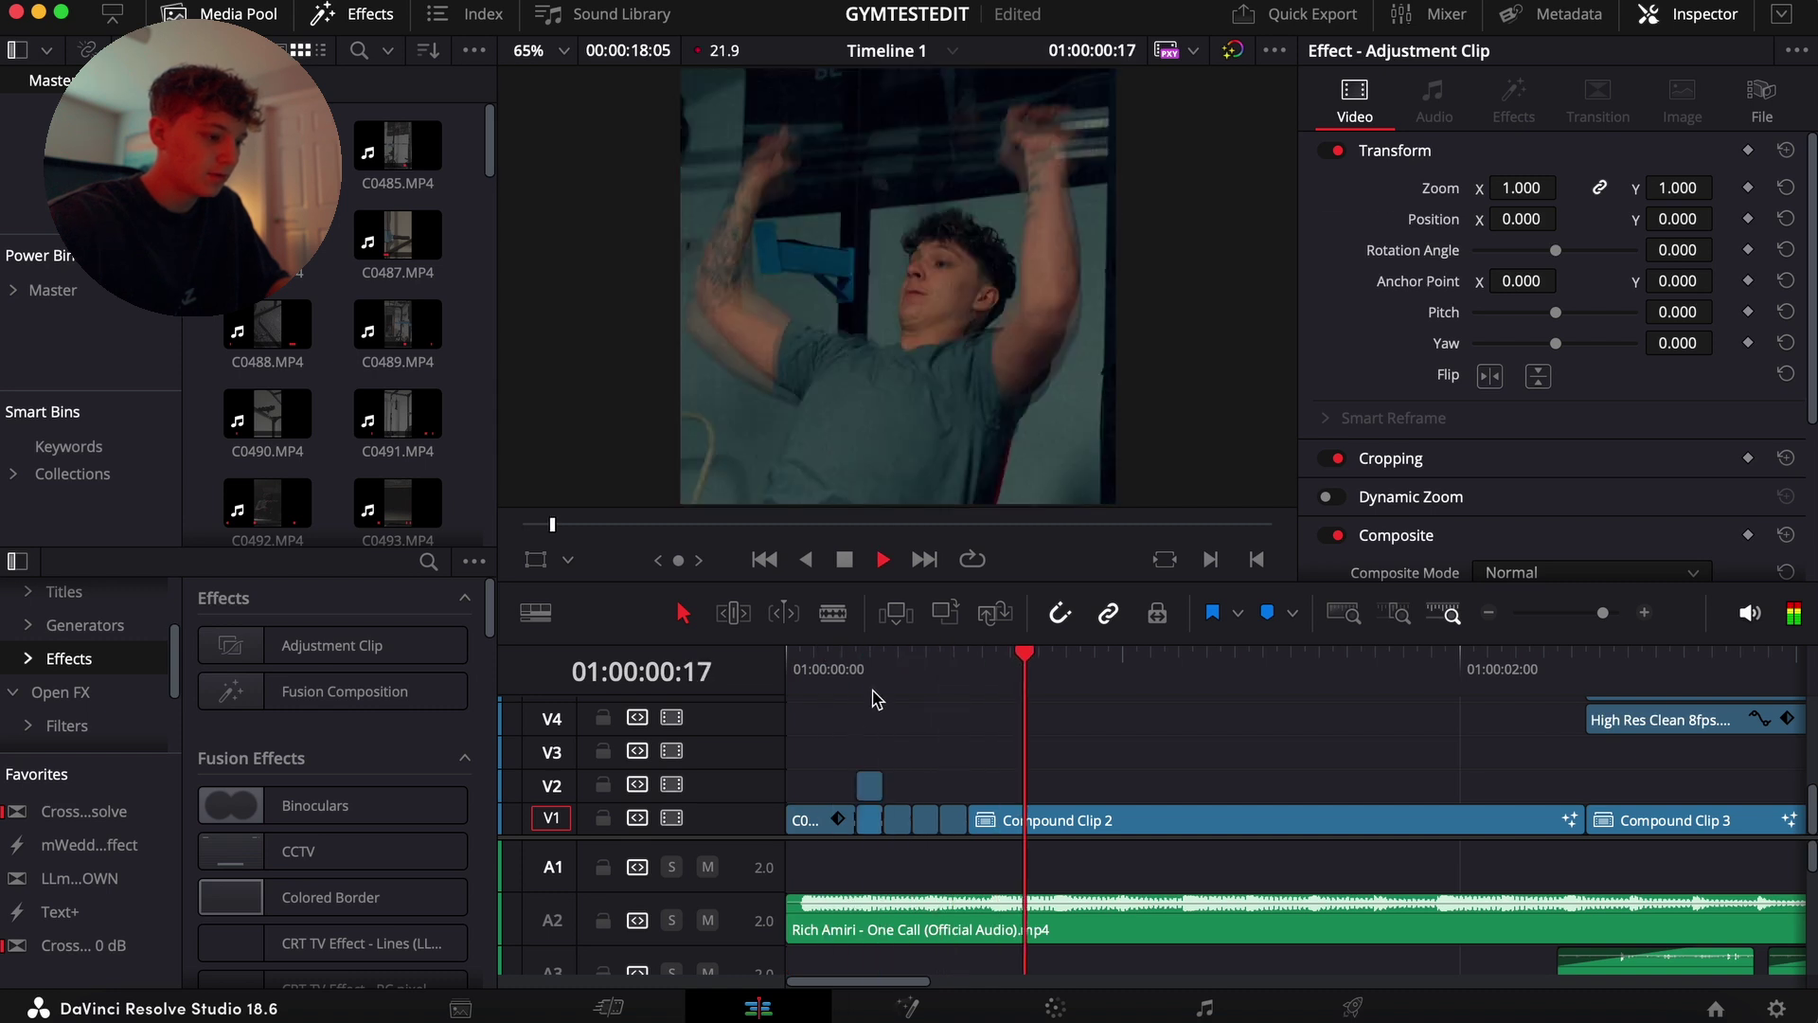
pyautogui.press('Home')
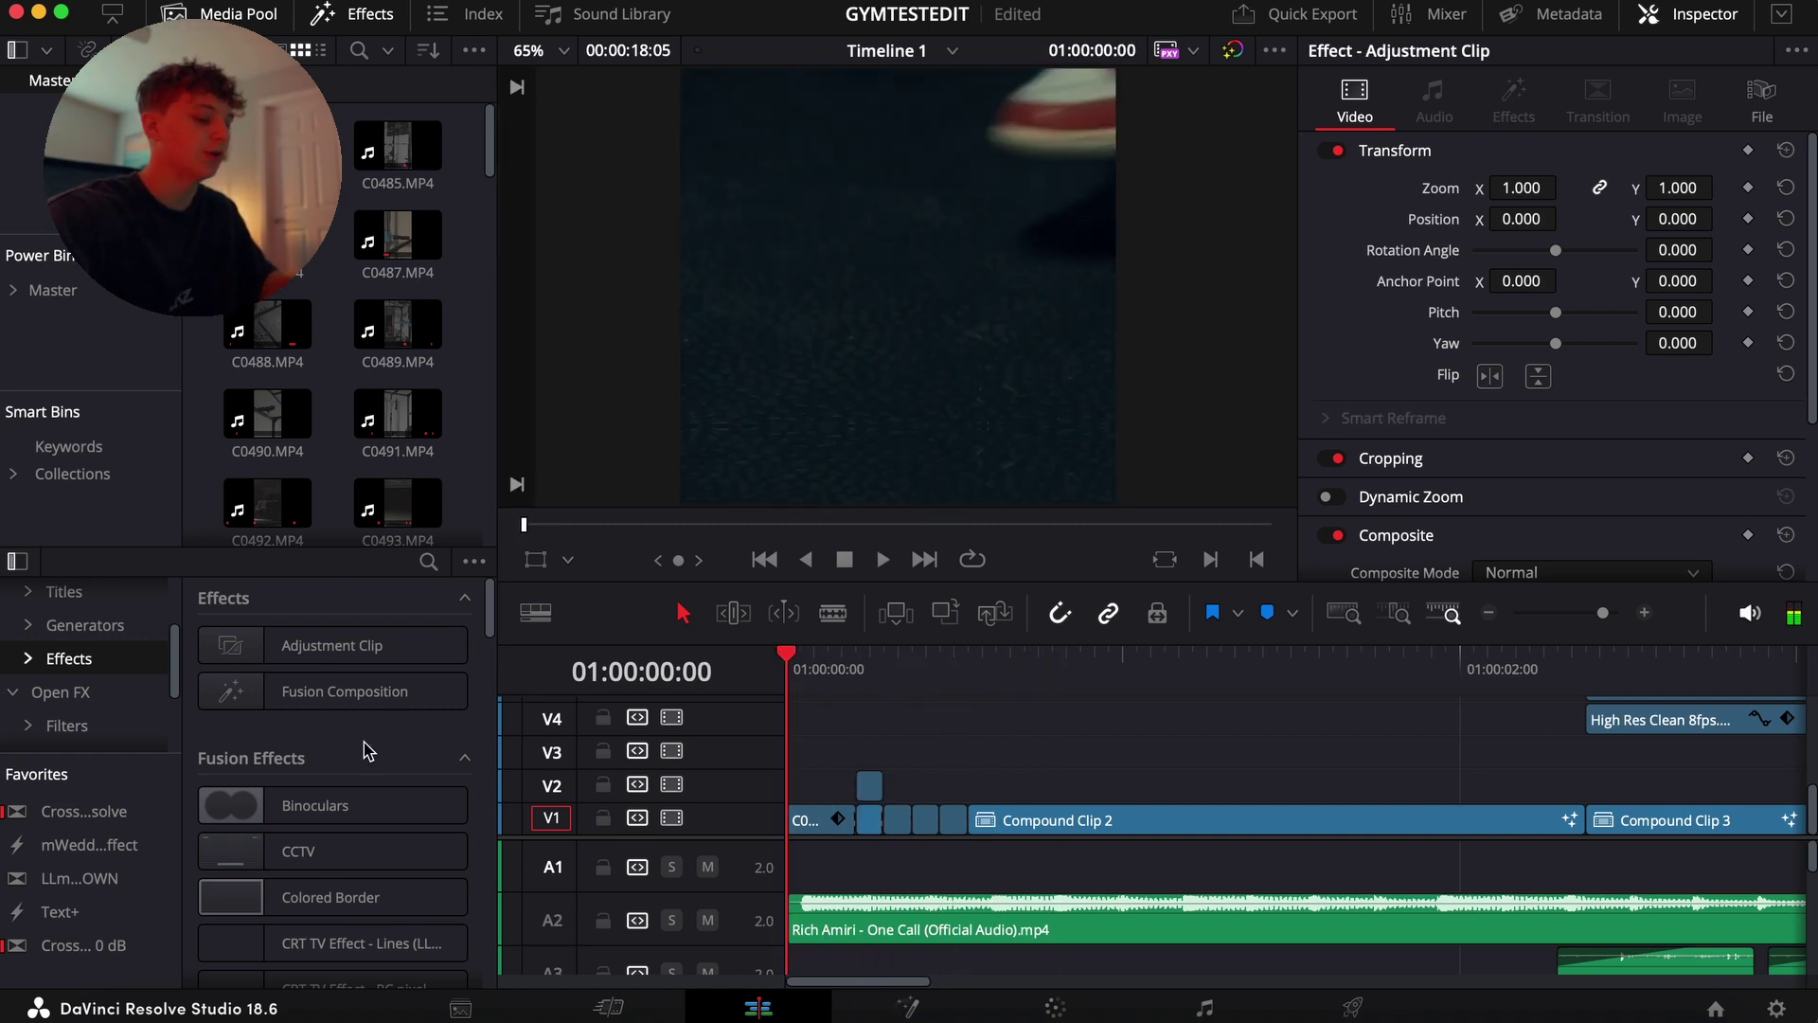
pyautogui.press('XF86AudioRaiseVolume')
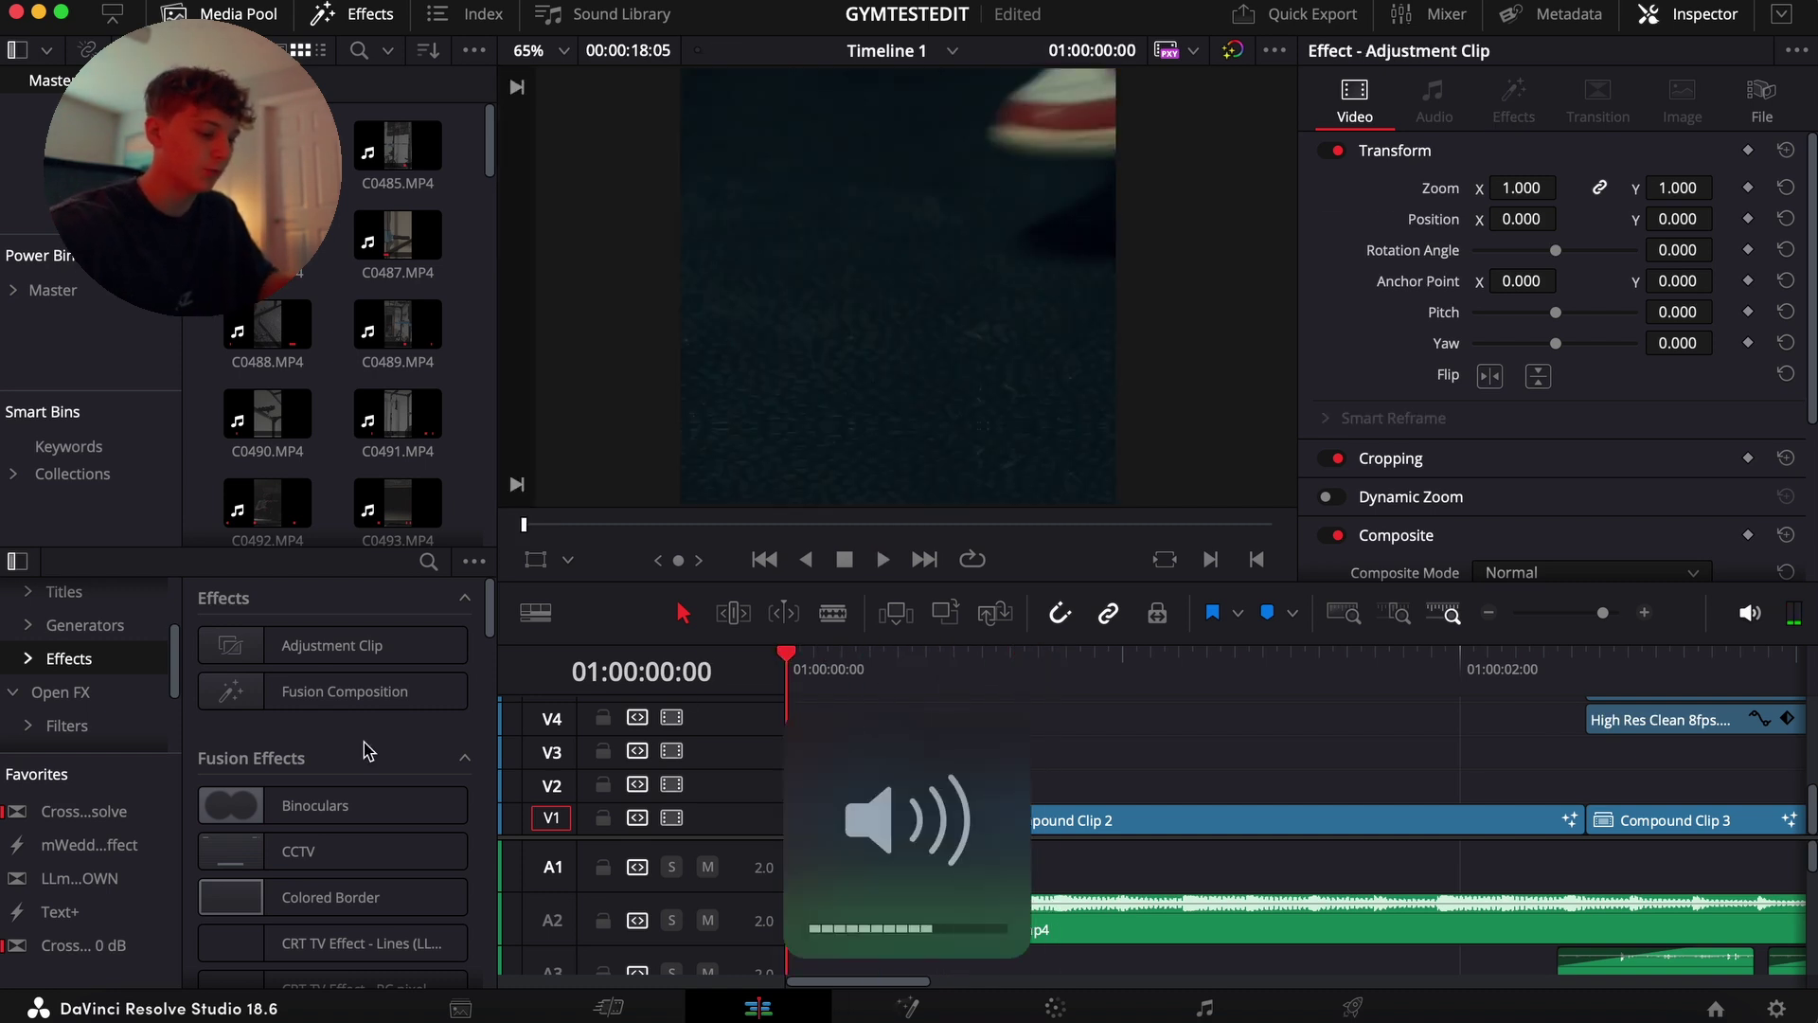
pyautogui.press('space')
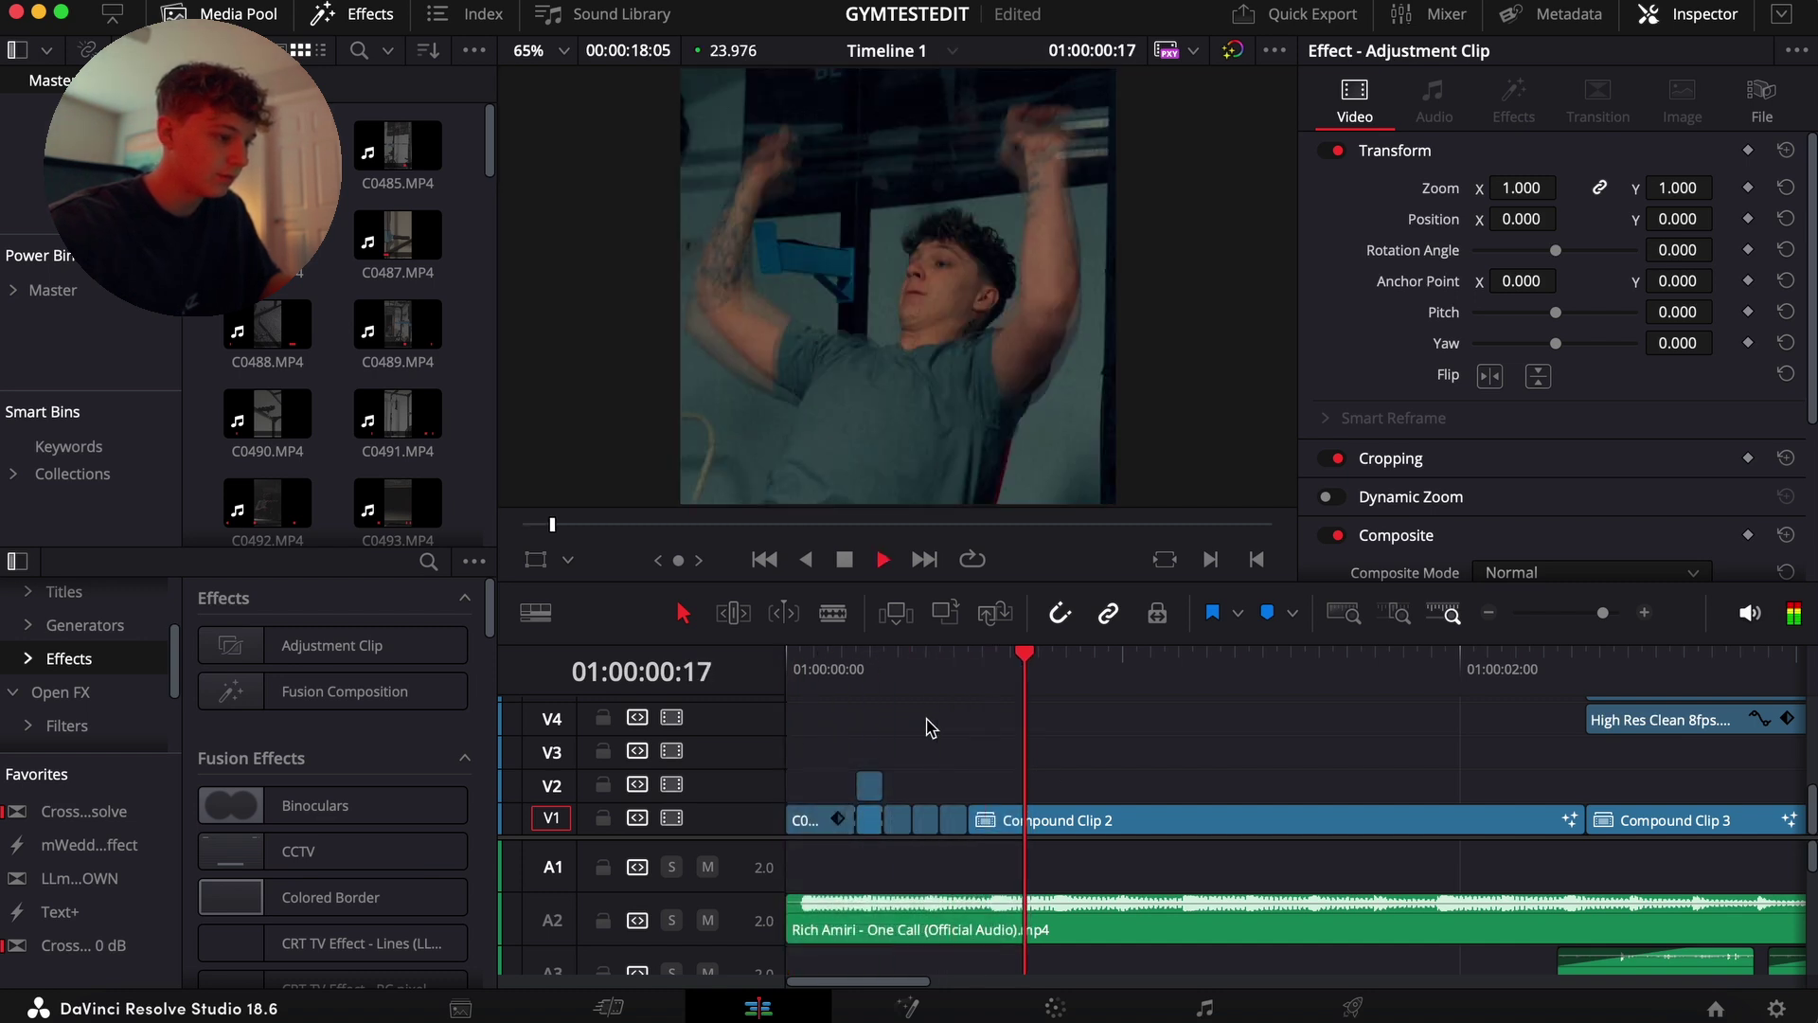
pyautogui.press('Home')
pyautogui.press('space')
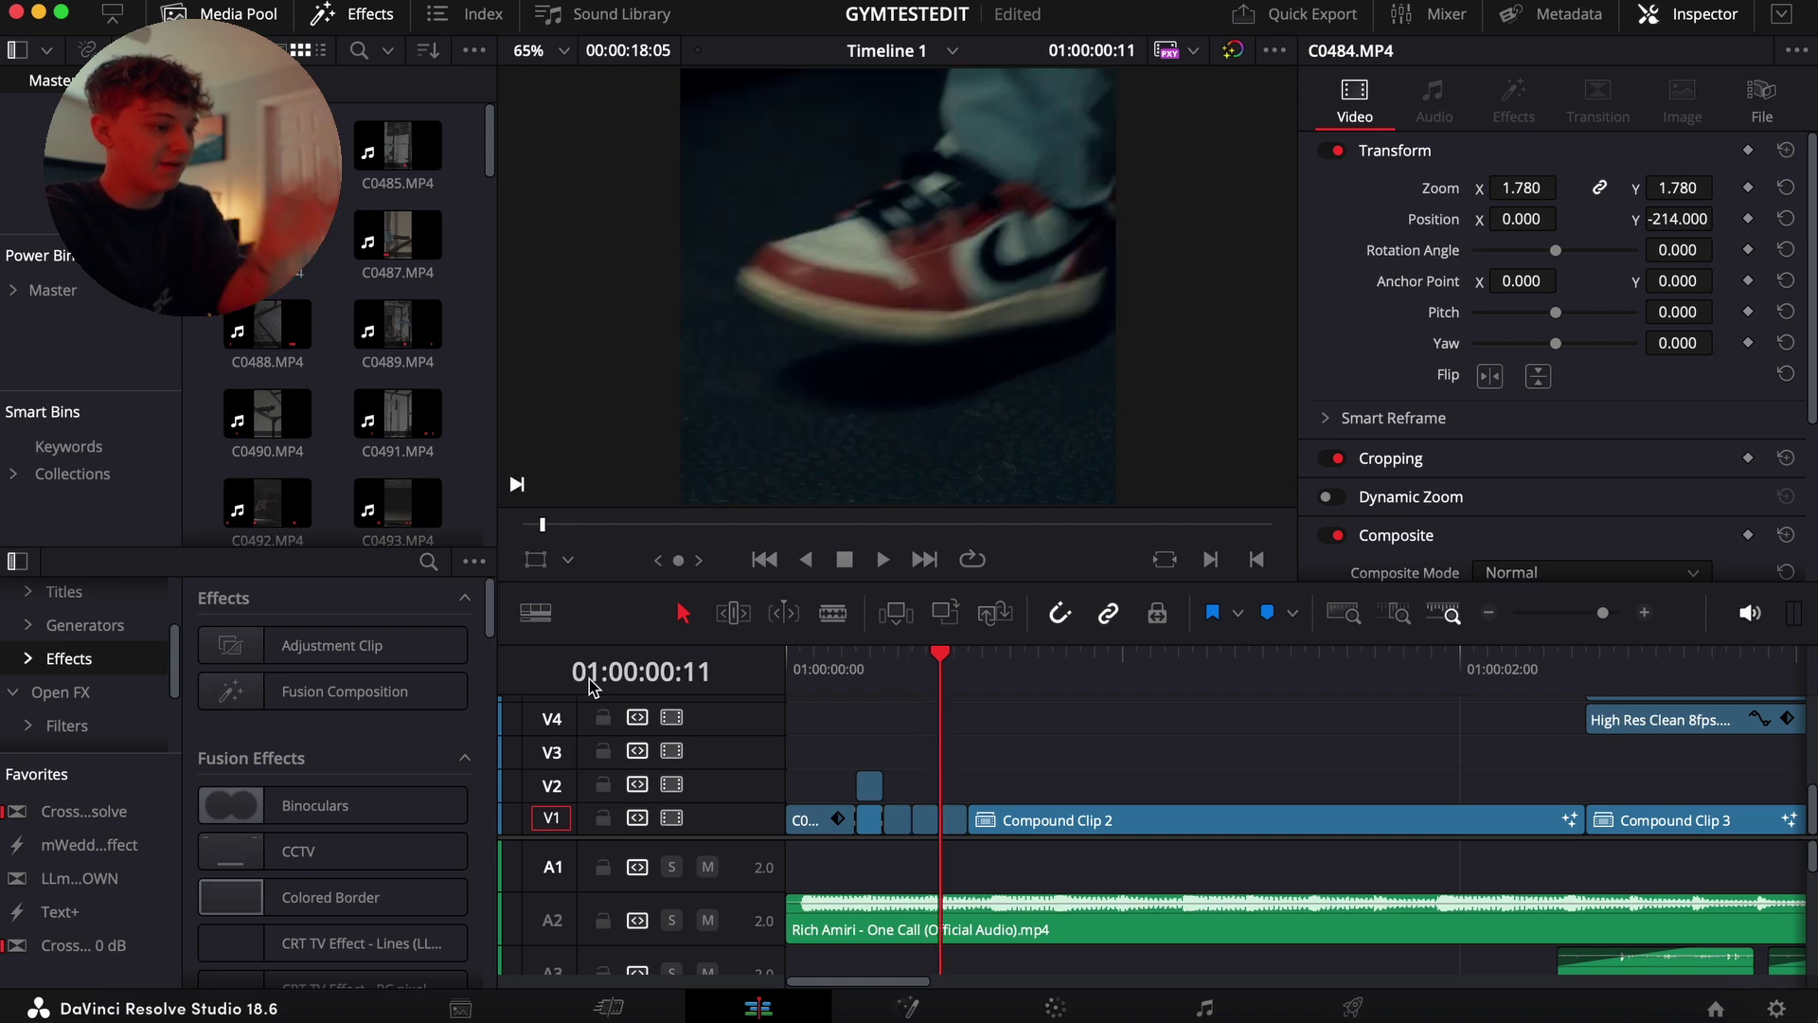
pyautogui.press('j')
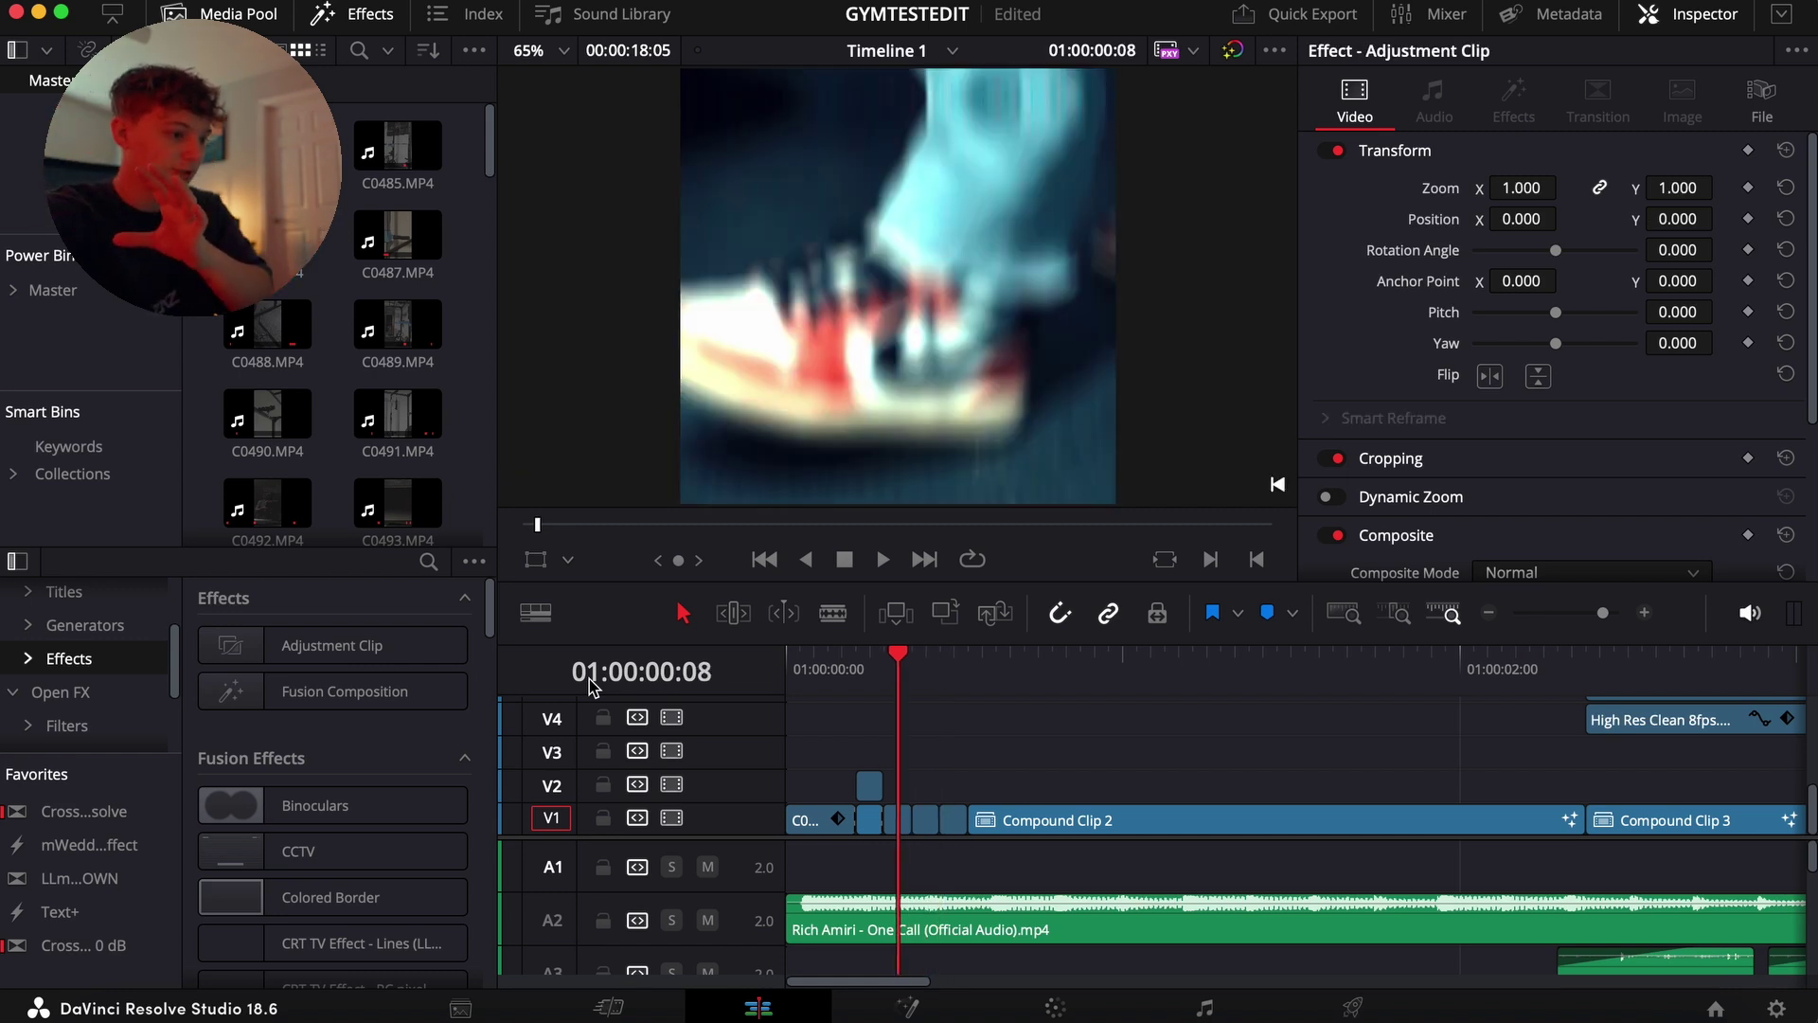
# - Select the Adjustment Clip on V7 at the edit start and open it in Fusion
pyautogui.click(872, 788)
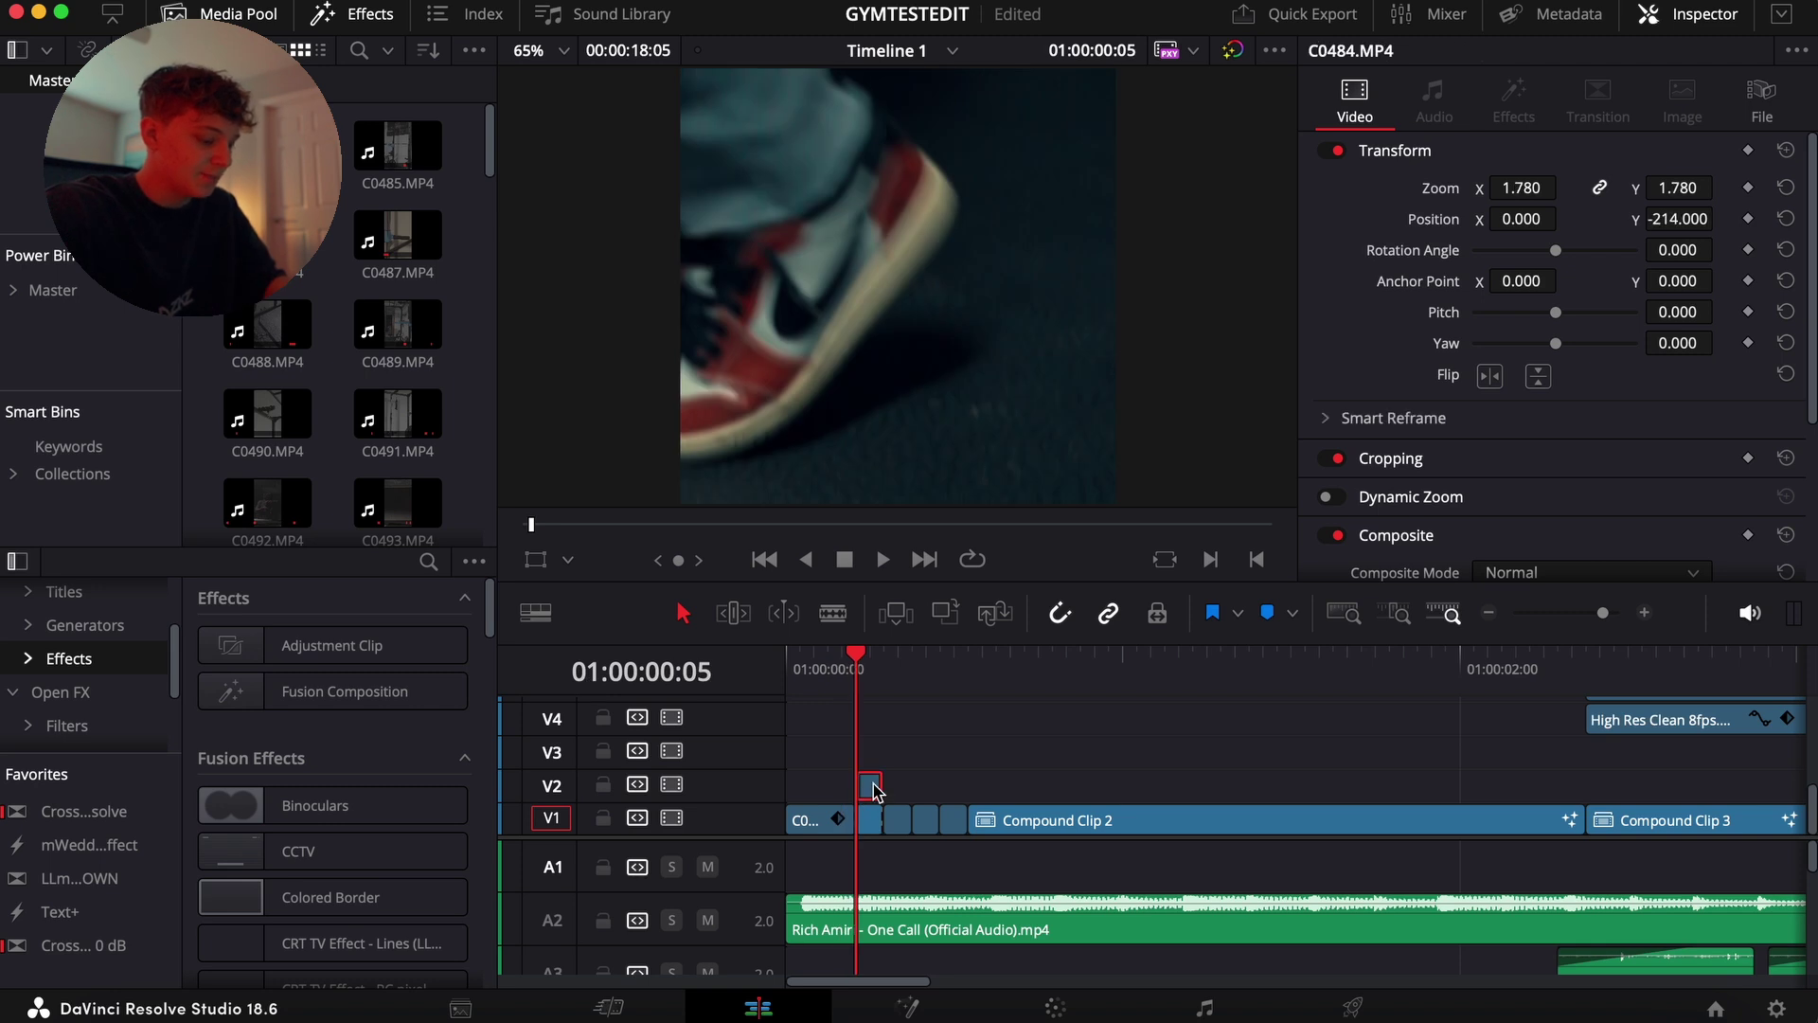
pyautogui.click(1646, 613)
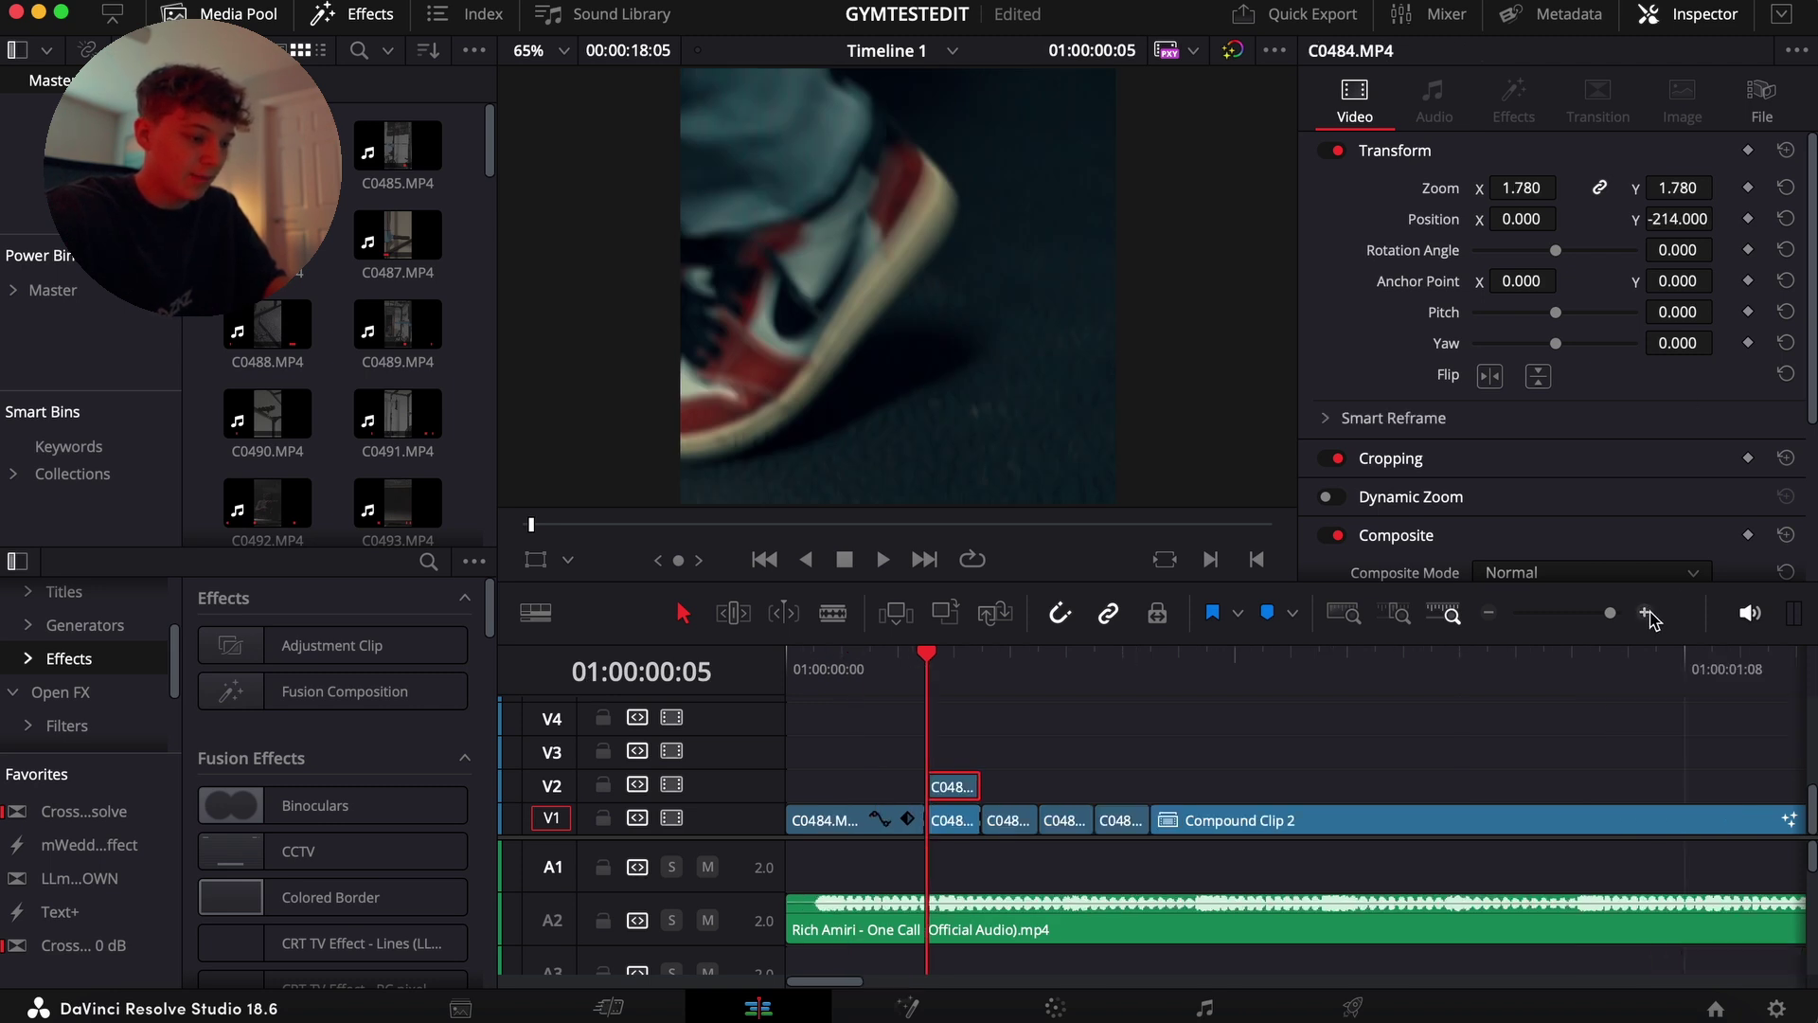
pyautogui.scroll(5, 1018, 786)
pyautogui.click(952, 787)
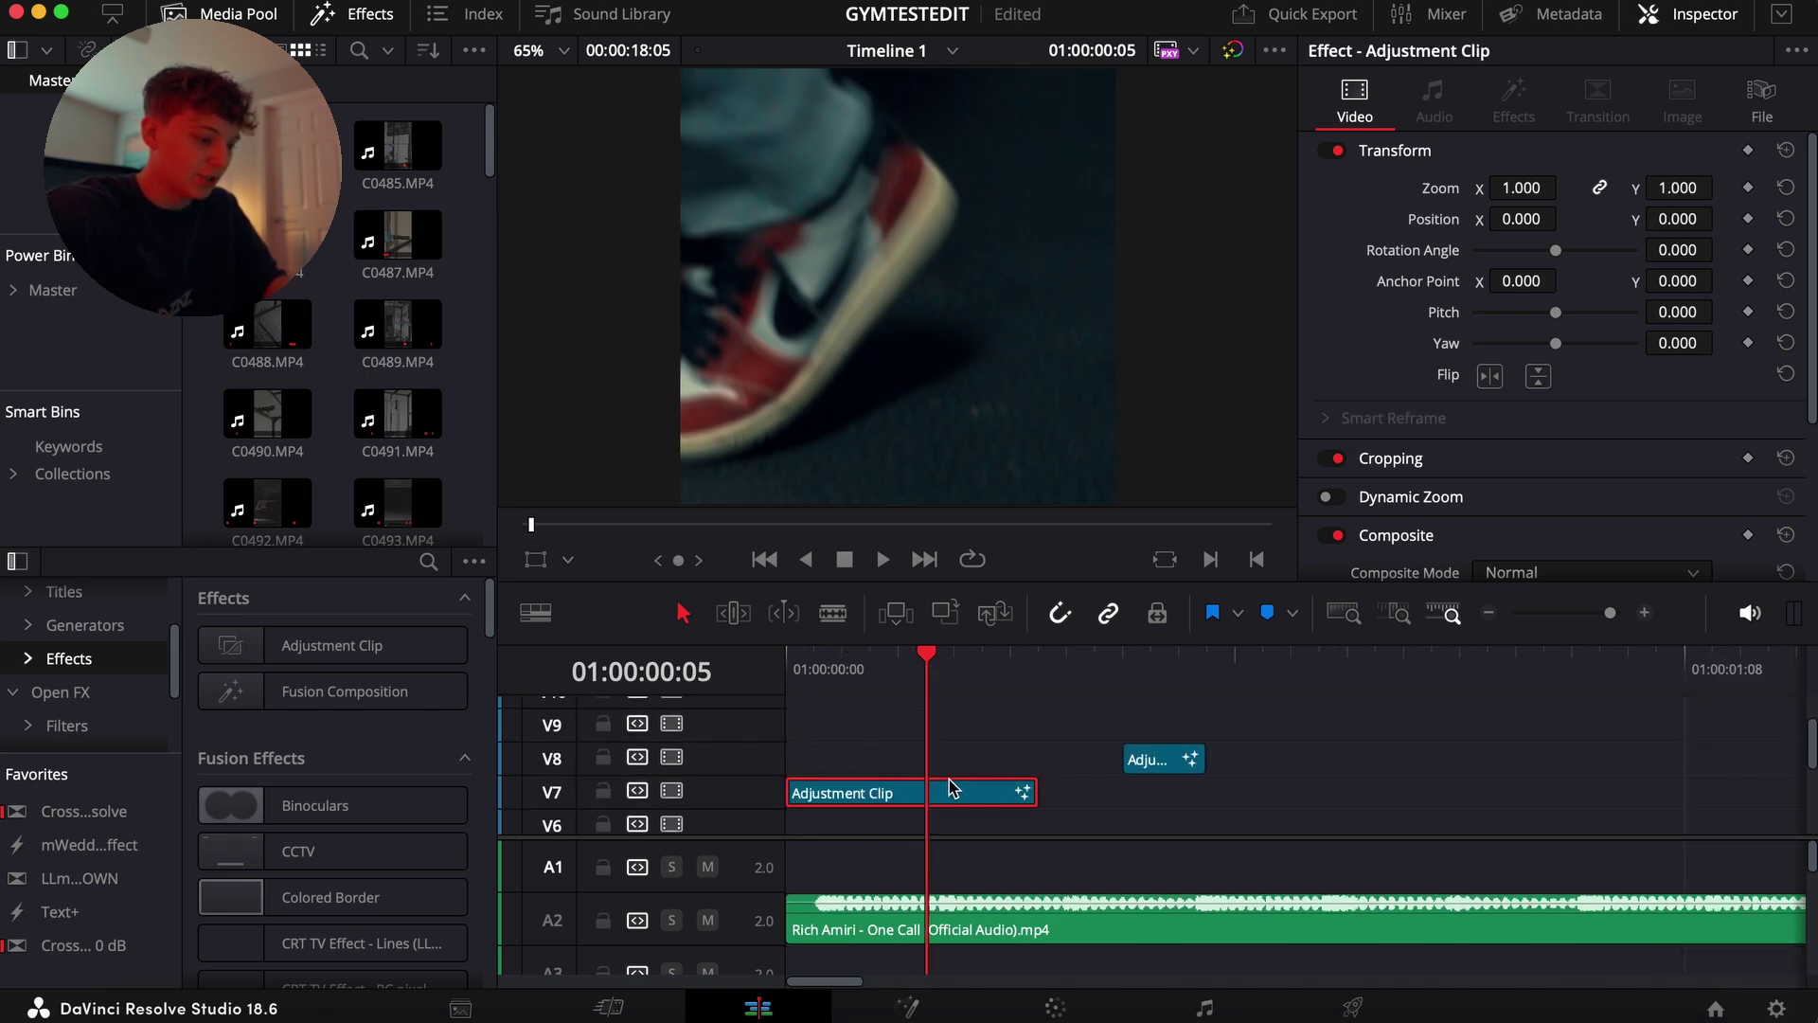
pyautogui.press('Home')
pyautogui.click(1492, 614)
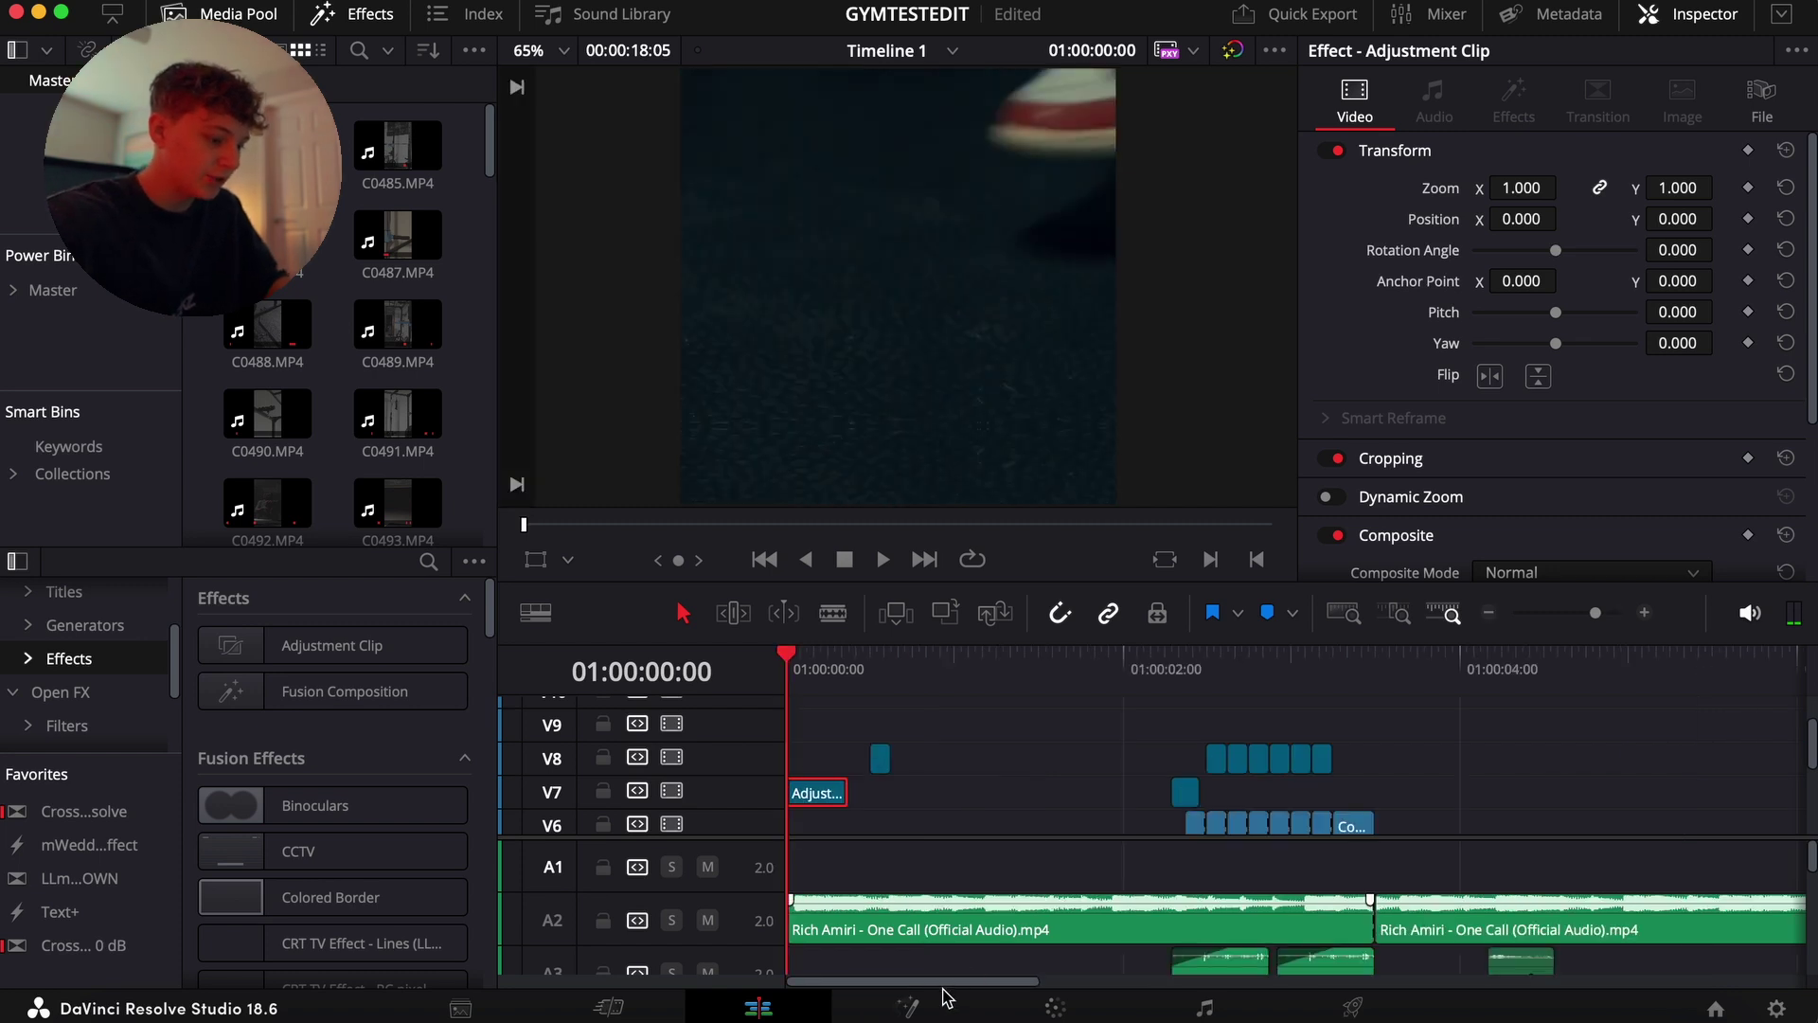
pyautogui.click(911, 1007)
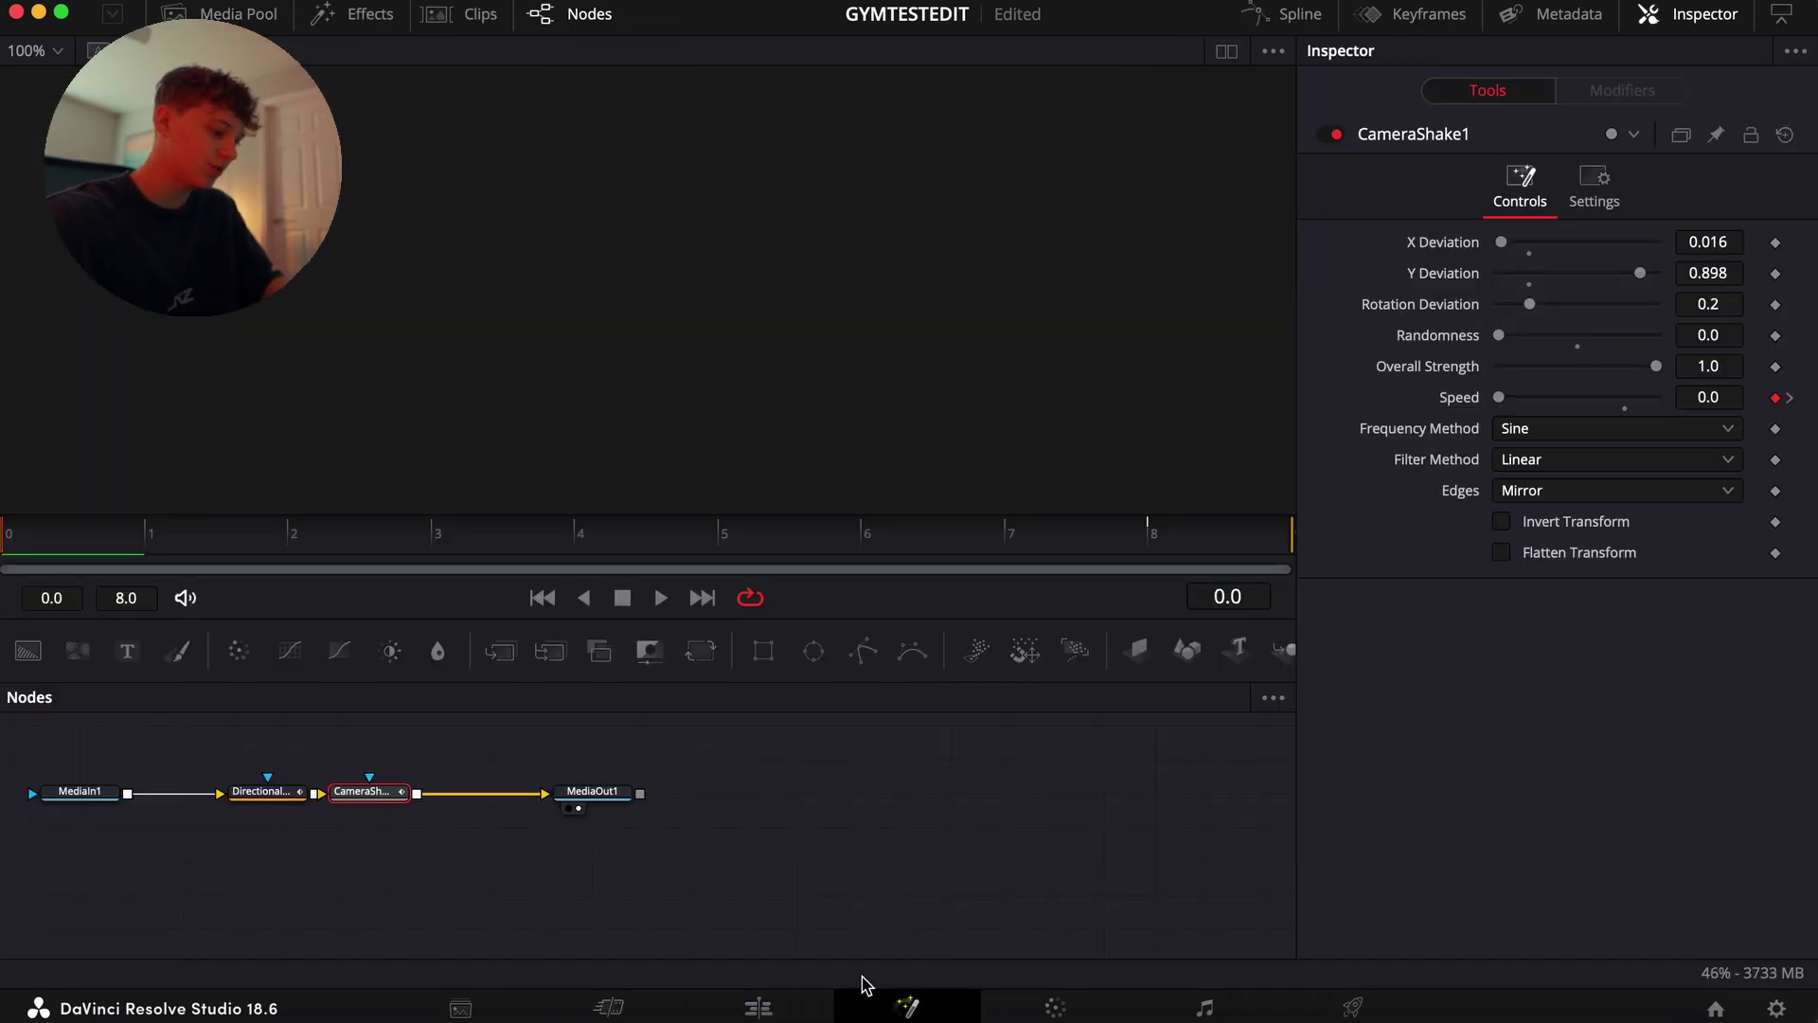
# - Insert a DirectionalBlur node after MediaIn1, keying Length 0 at frame 0 and 0.083 at frame 8
pyautogui.click(364, 808)
pyautogui.hotkey('shift', 'space')
pyautogui.write('dir')
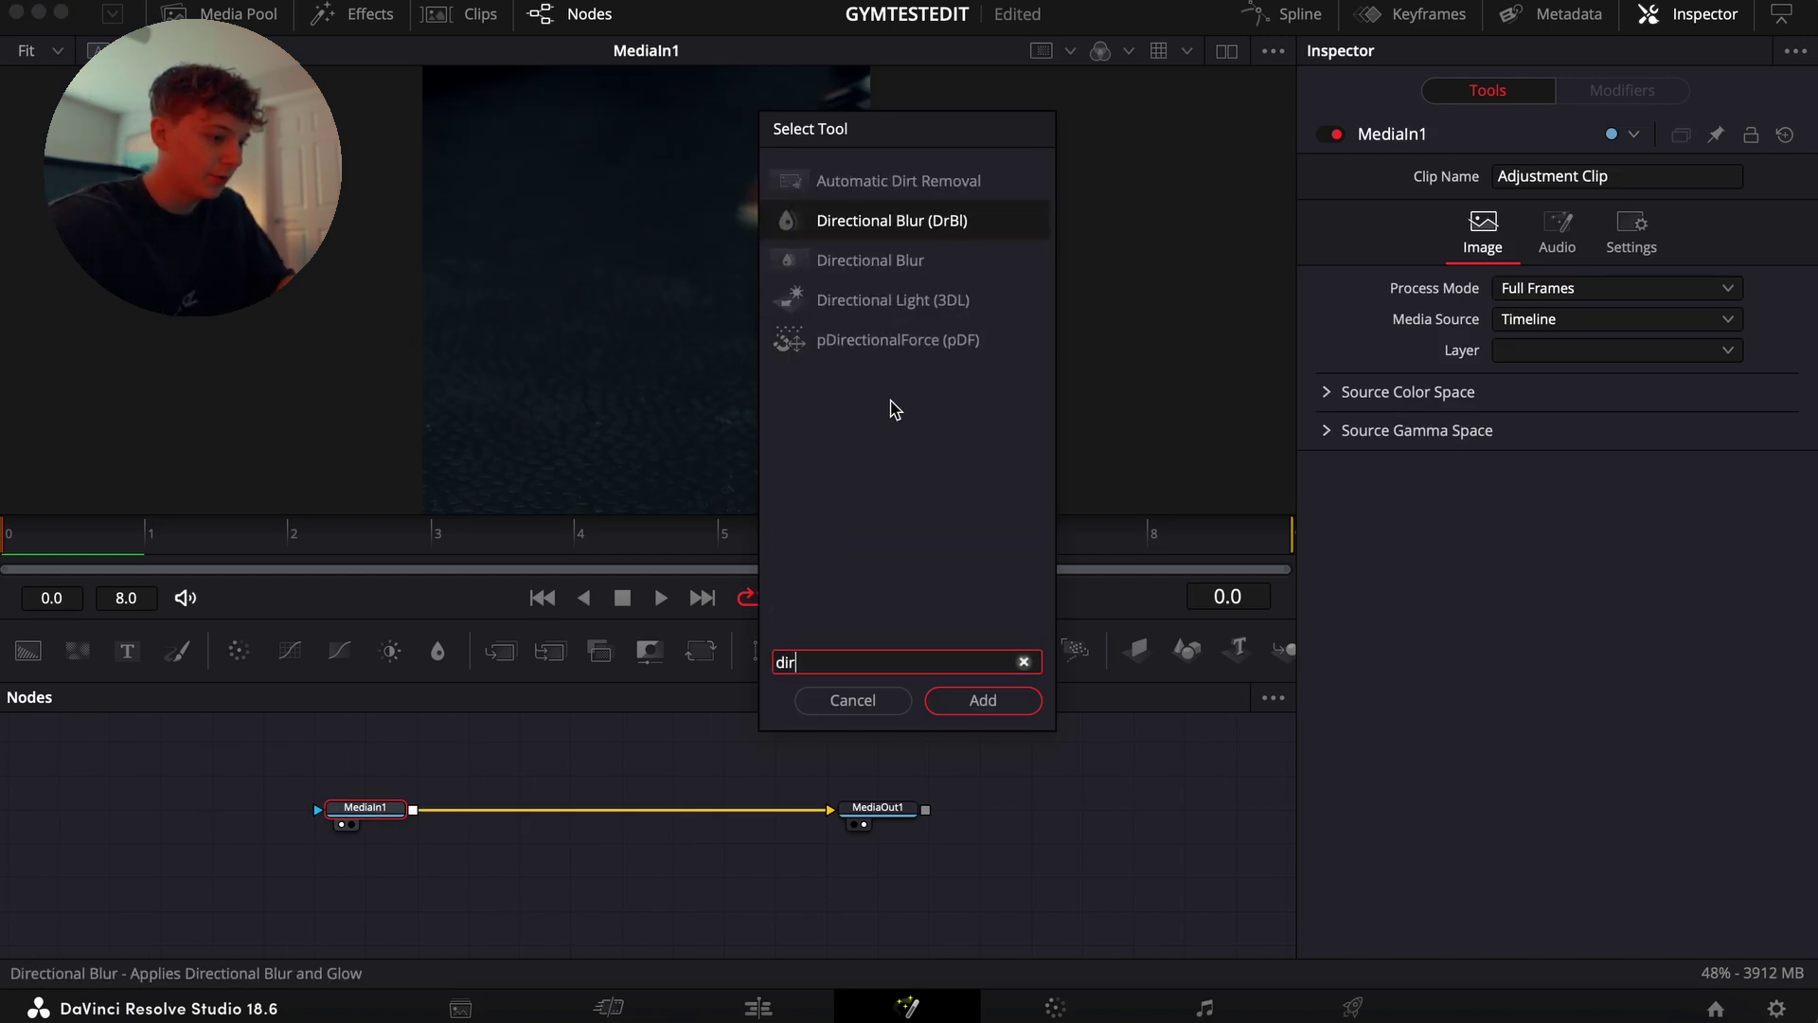
pyautogui.press('Return')
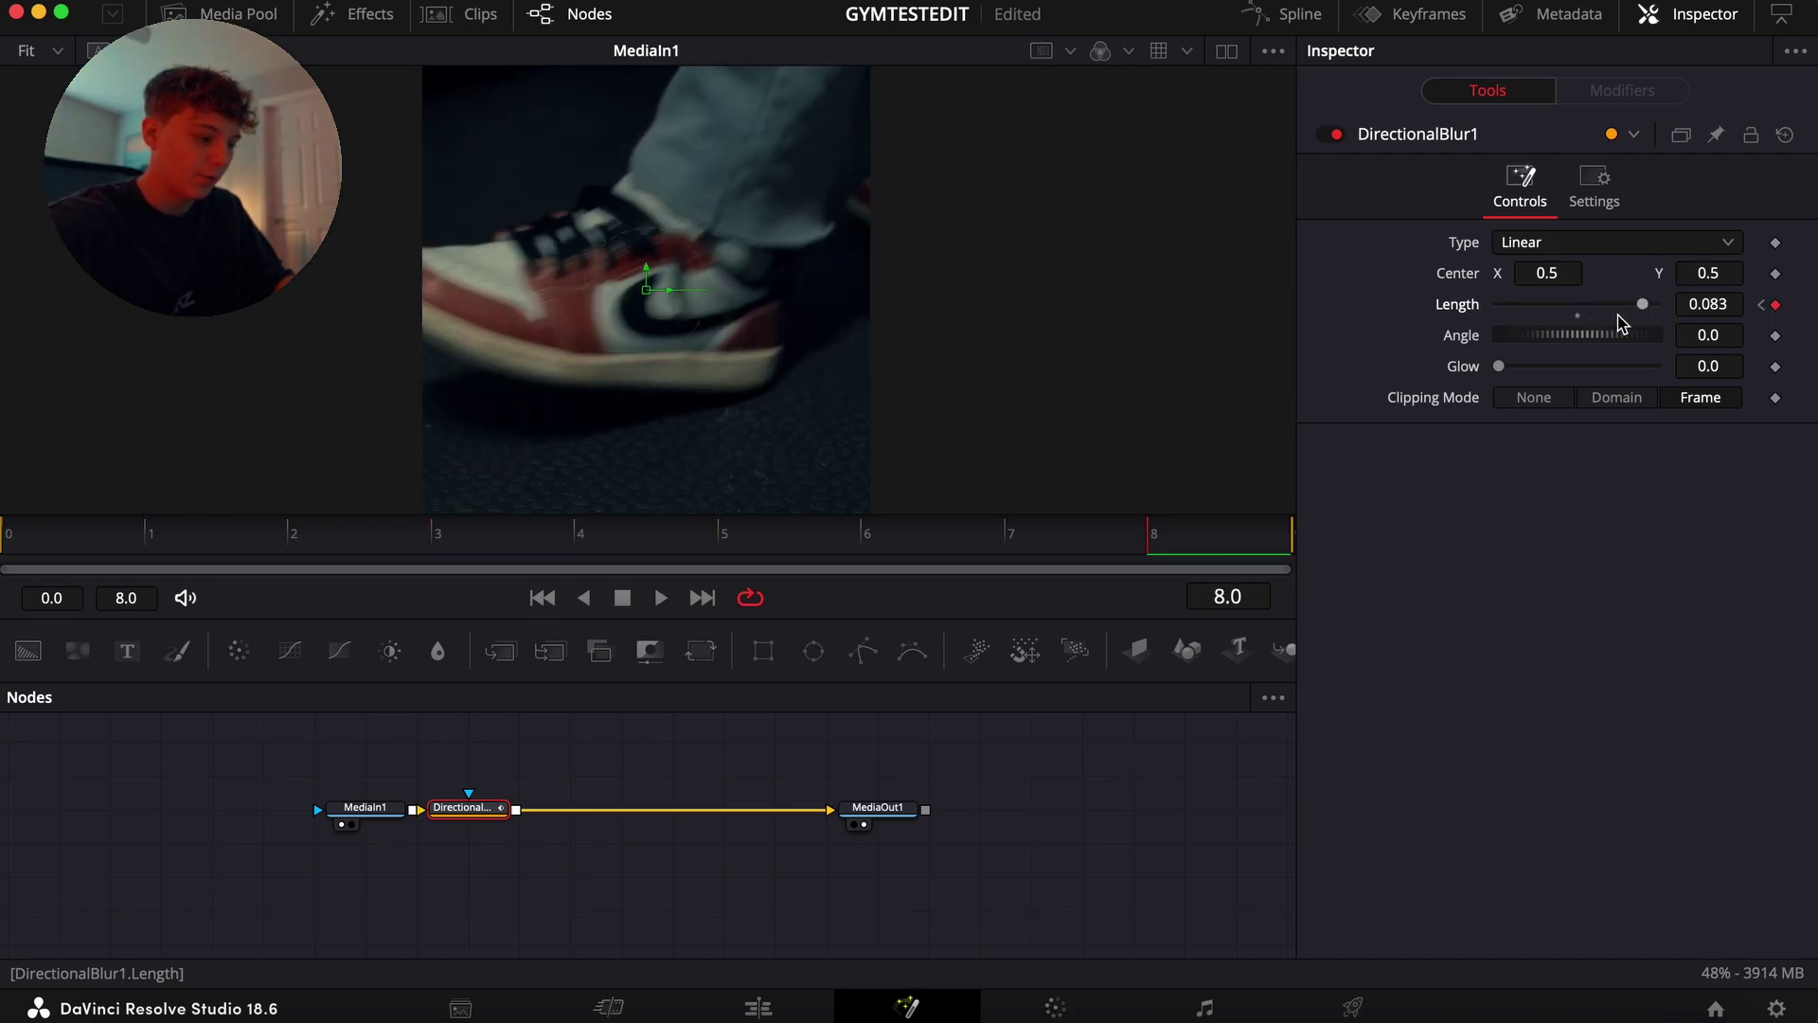
pyautogui.moveTo(789, 1013)
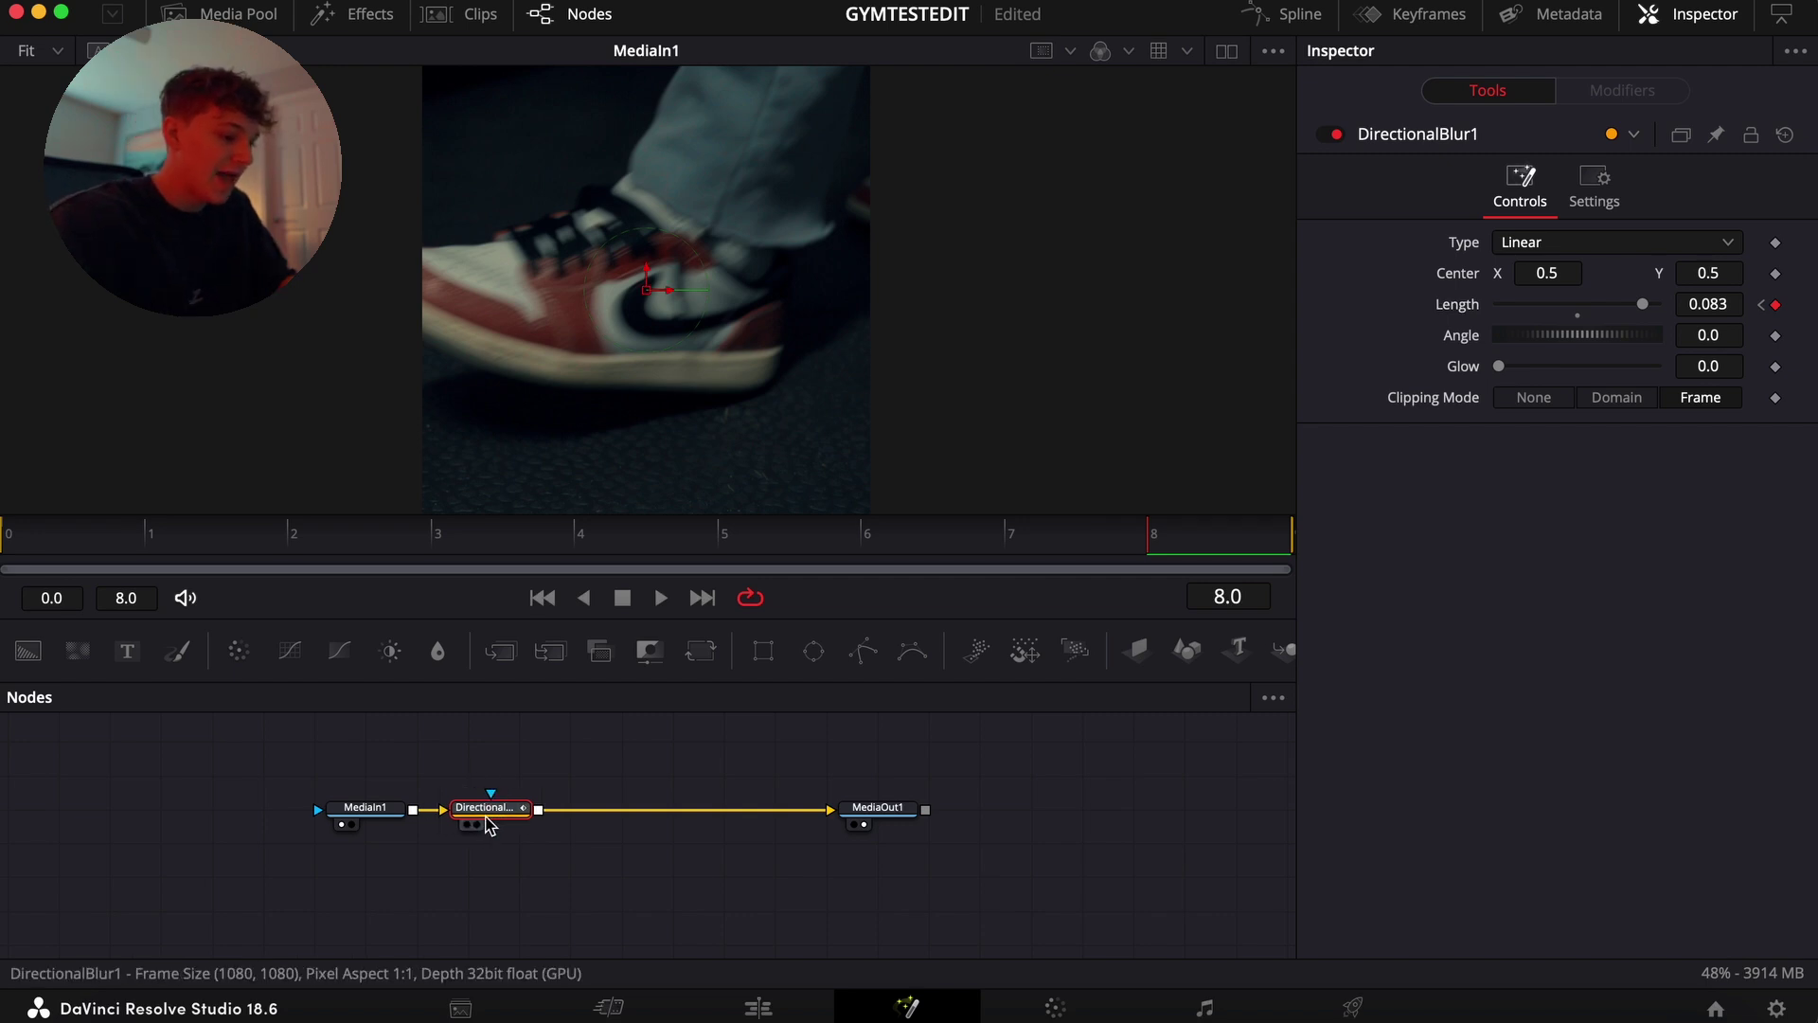
pyautogui.click(1286, 14)
# - Smooth both Length keyframes into an ease curve so the blur builds late
pyautogui.click(685, 764)
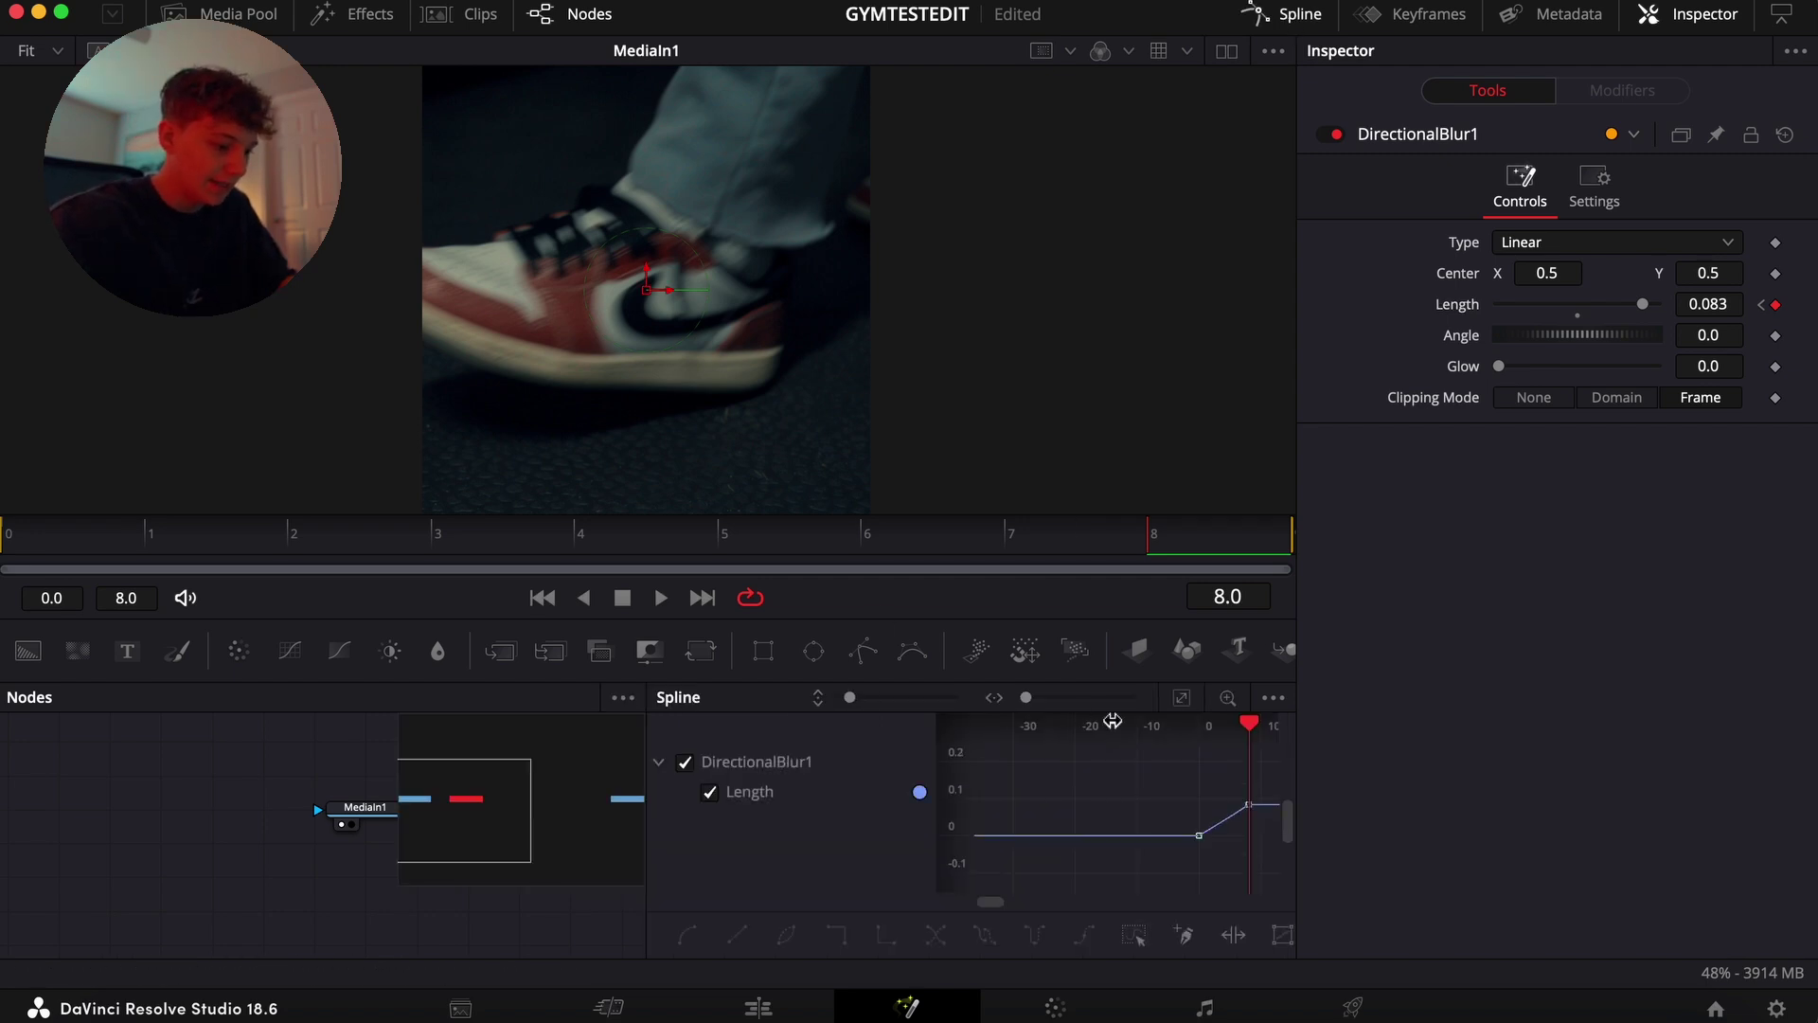
pyautogui.click(1182, 715)
pyautogui.moveTo(1259, 904); pyautogui.dragTo(966, 747)
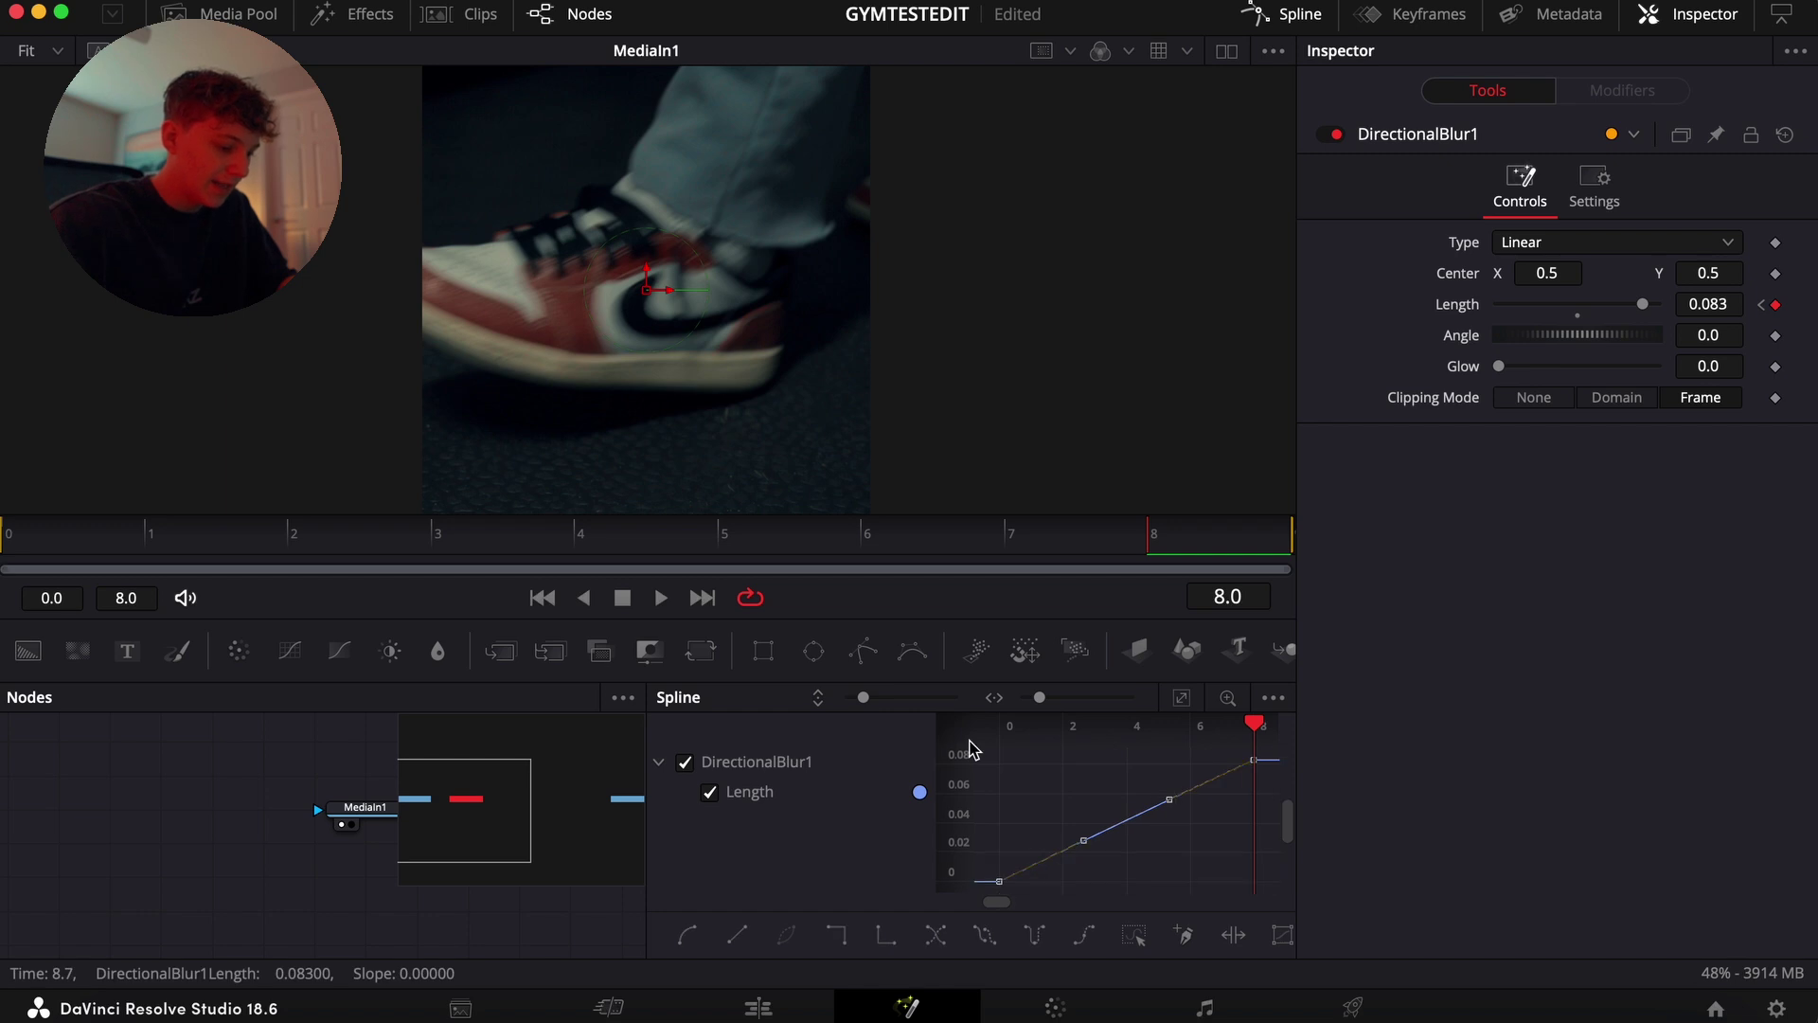
pyautogui.press('s')
pyautogui.moveTo(1239, 885); pyautogui.dragTo(1241, 854)
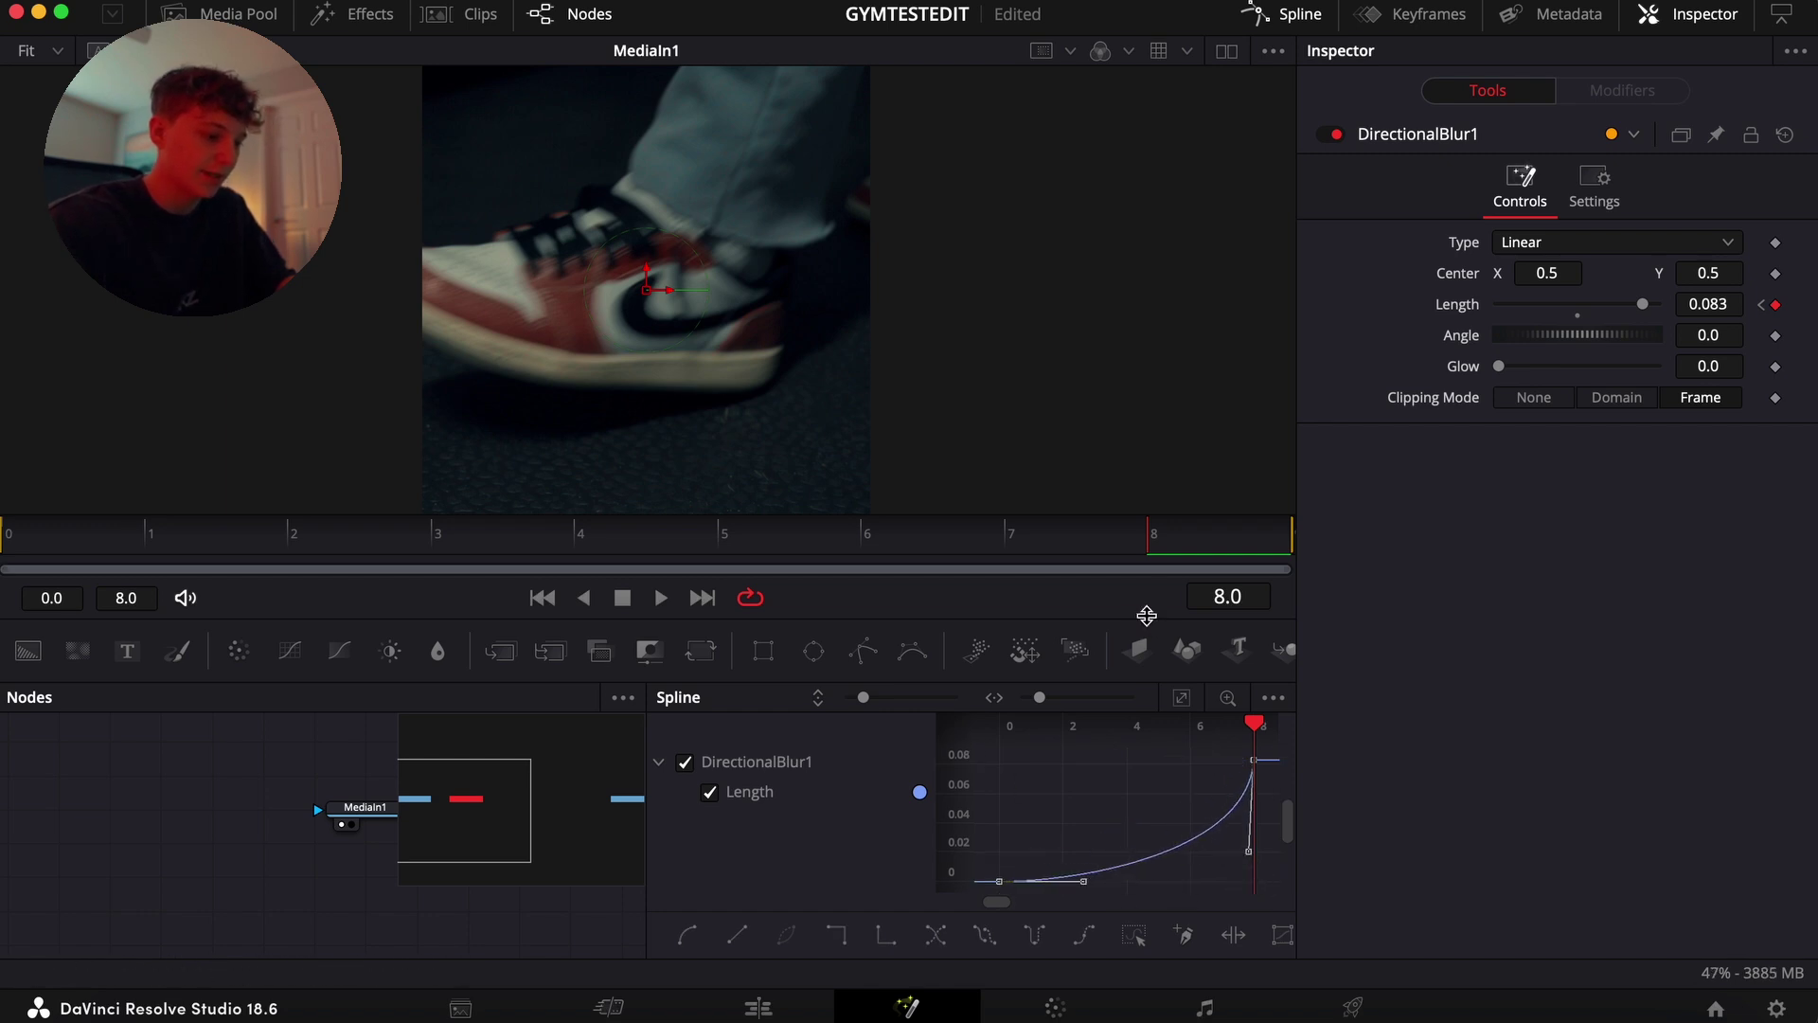
pyautogui.moveTo(1239, 735); pyautogui.dragTo(1018, 736)
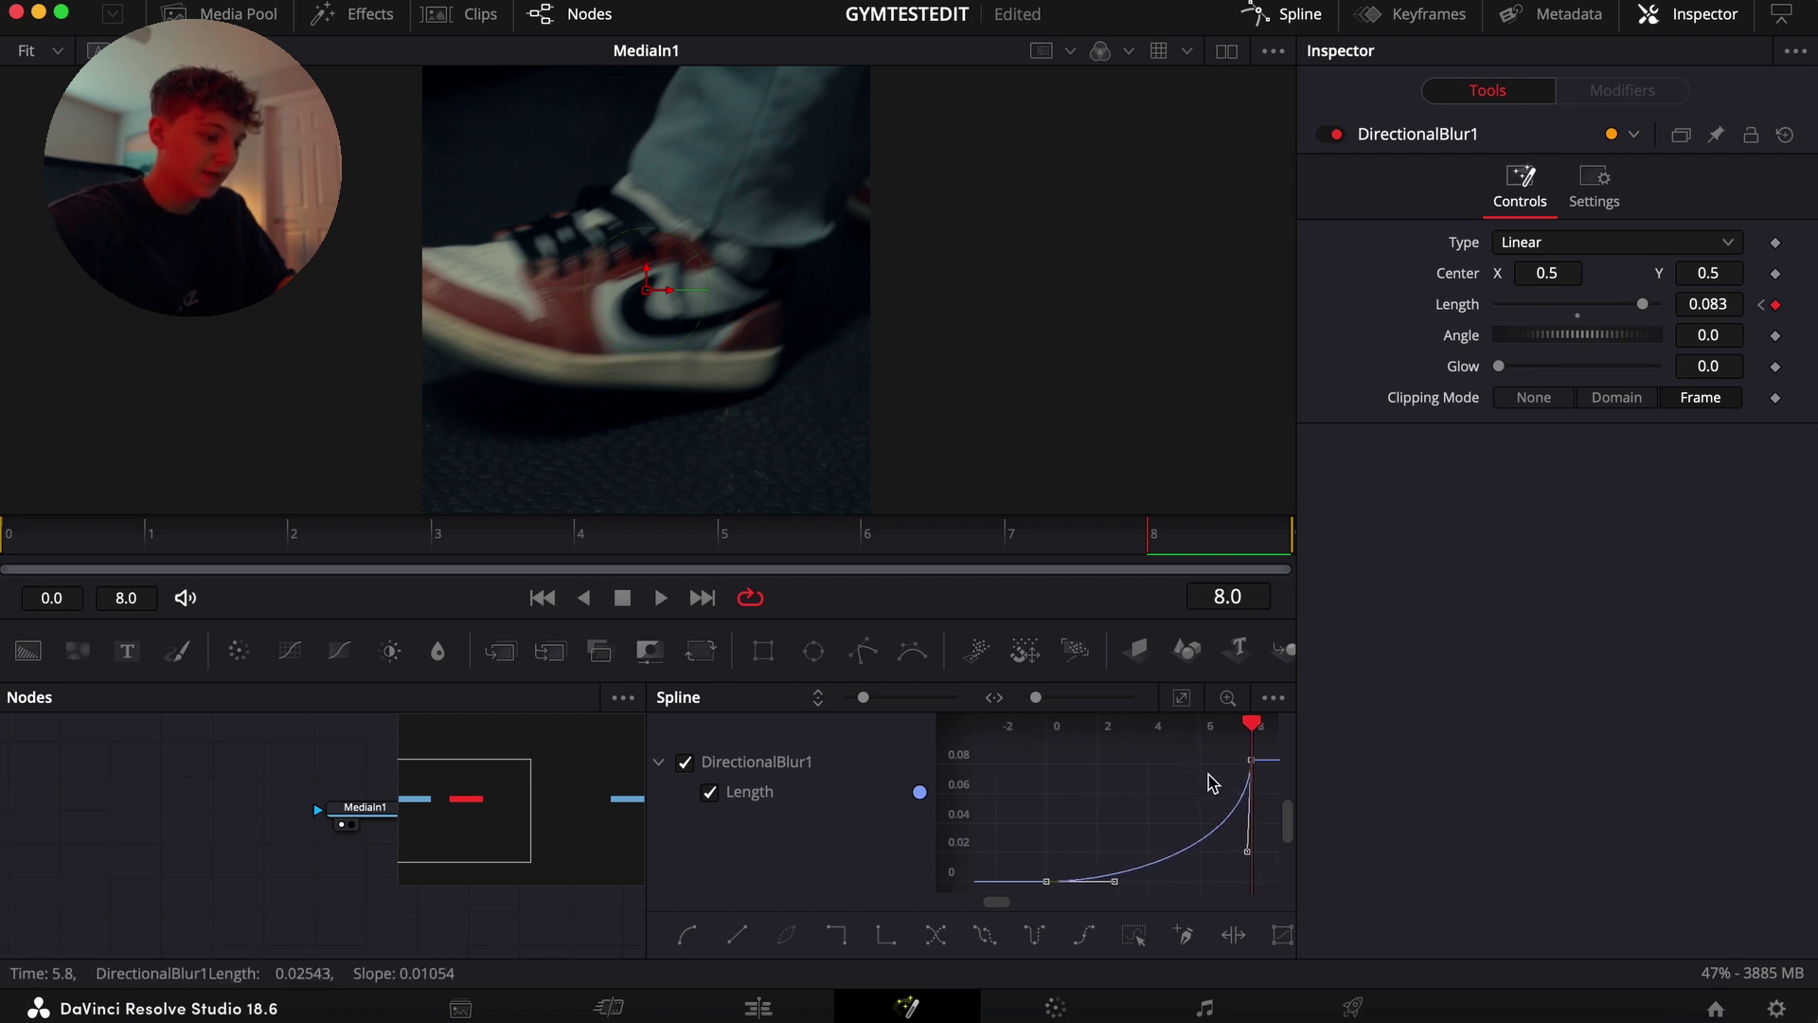
# - Keyframe Glow from 0 at frame 0 to 0.173 at frame 8 and smooth its ramp
pyautogui.moveTo(473, 547); pyautogui.dragTo(62, 549)
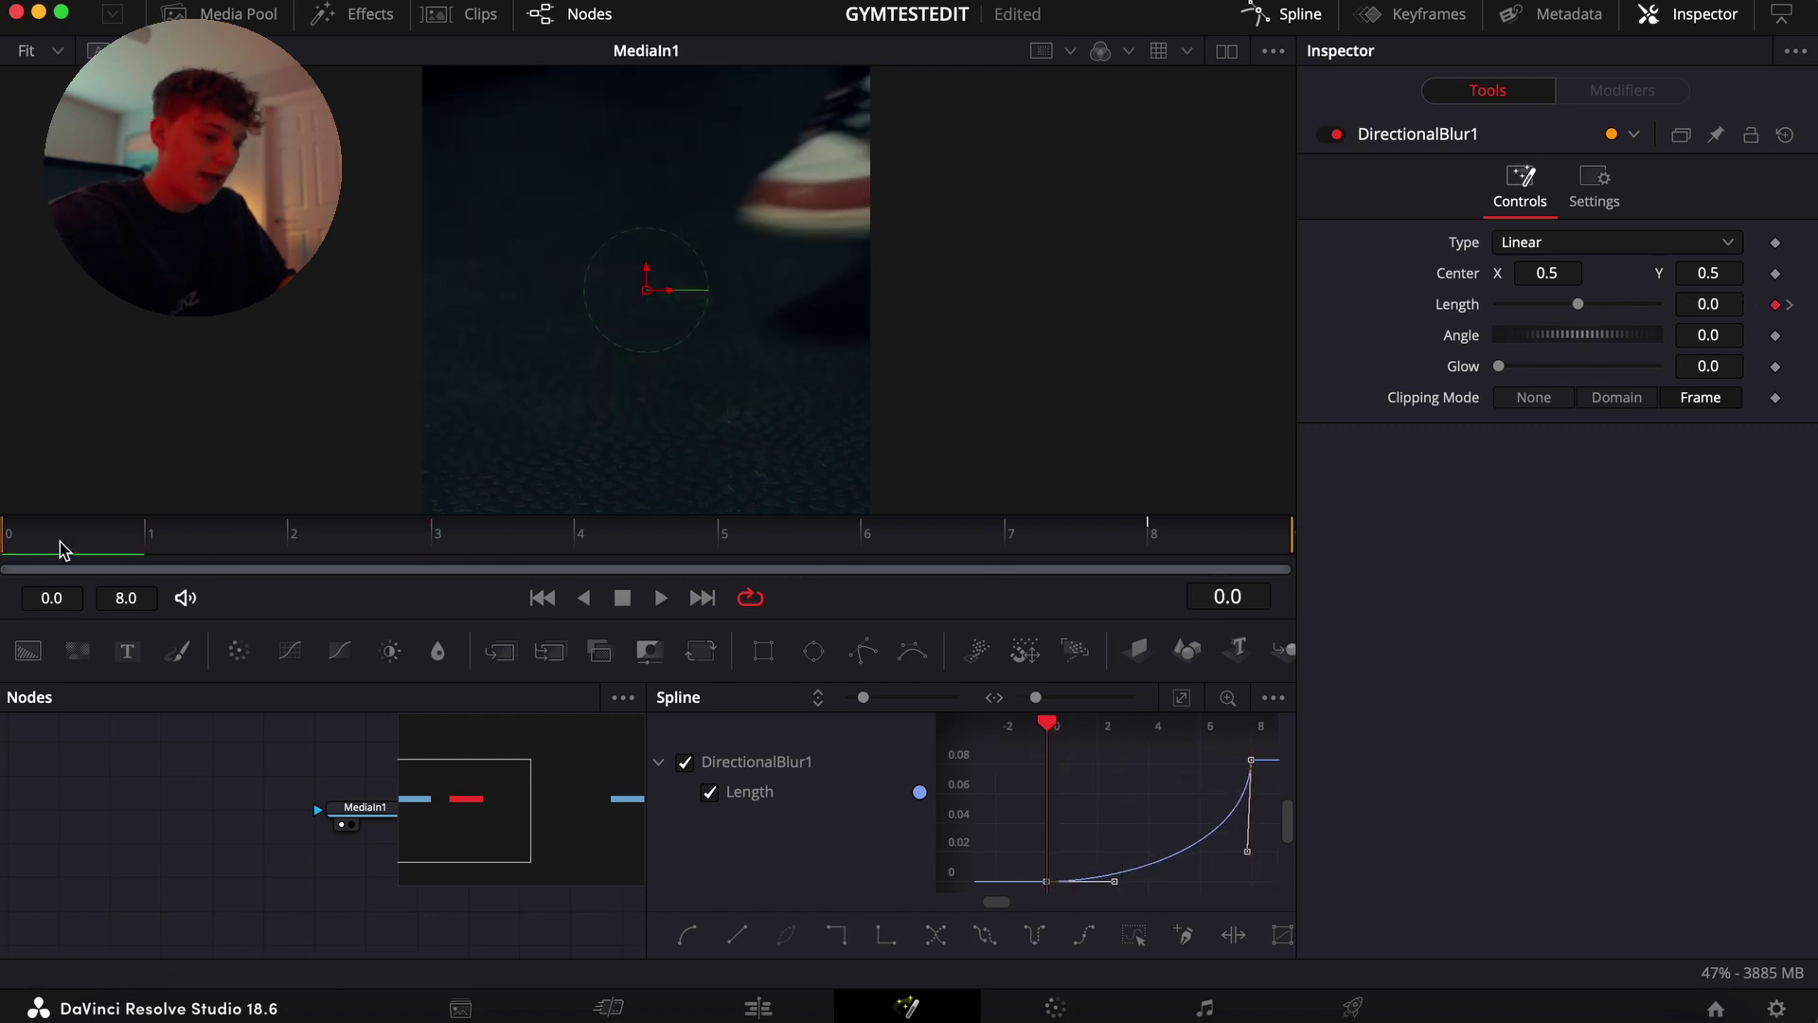
pyautogui.click(1776, 368)
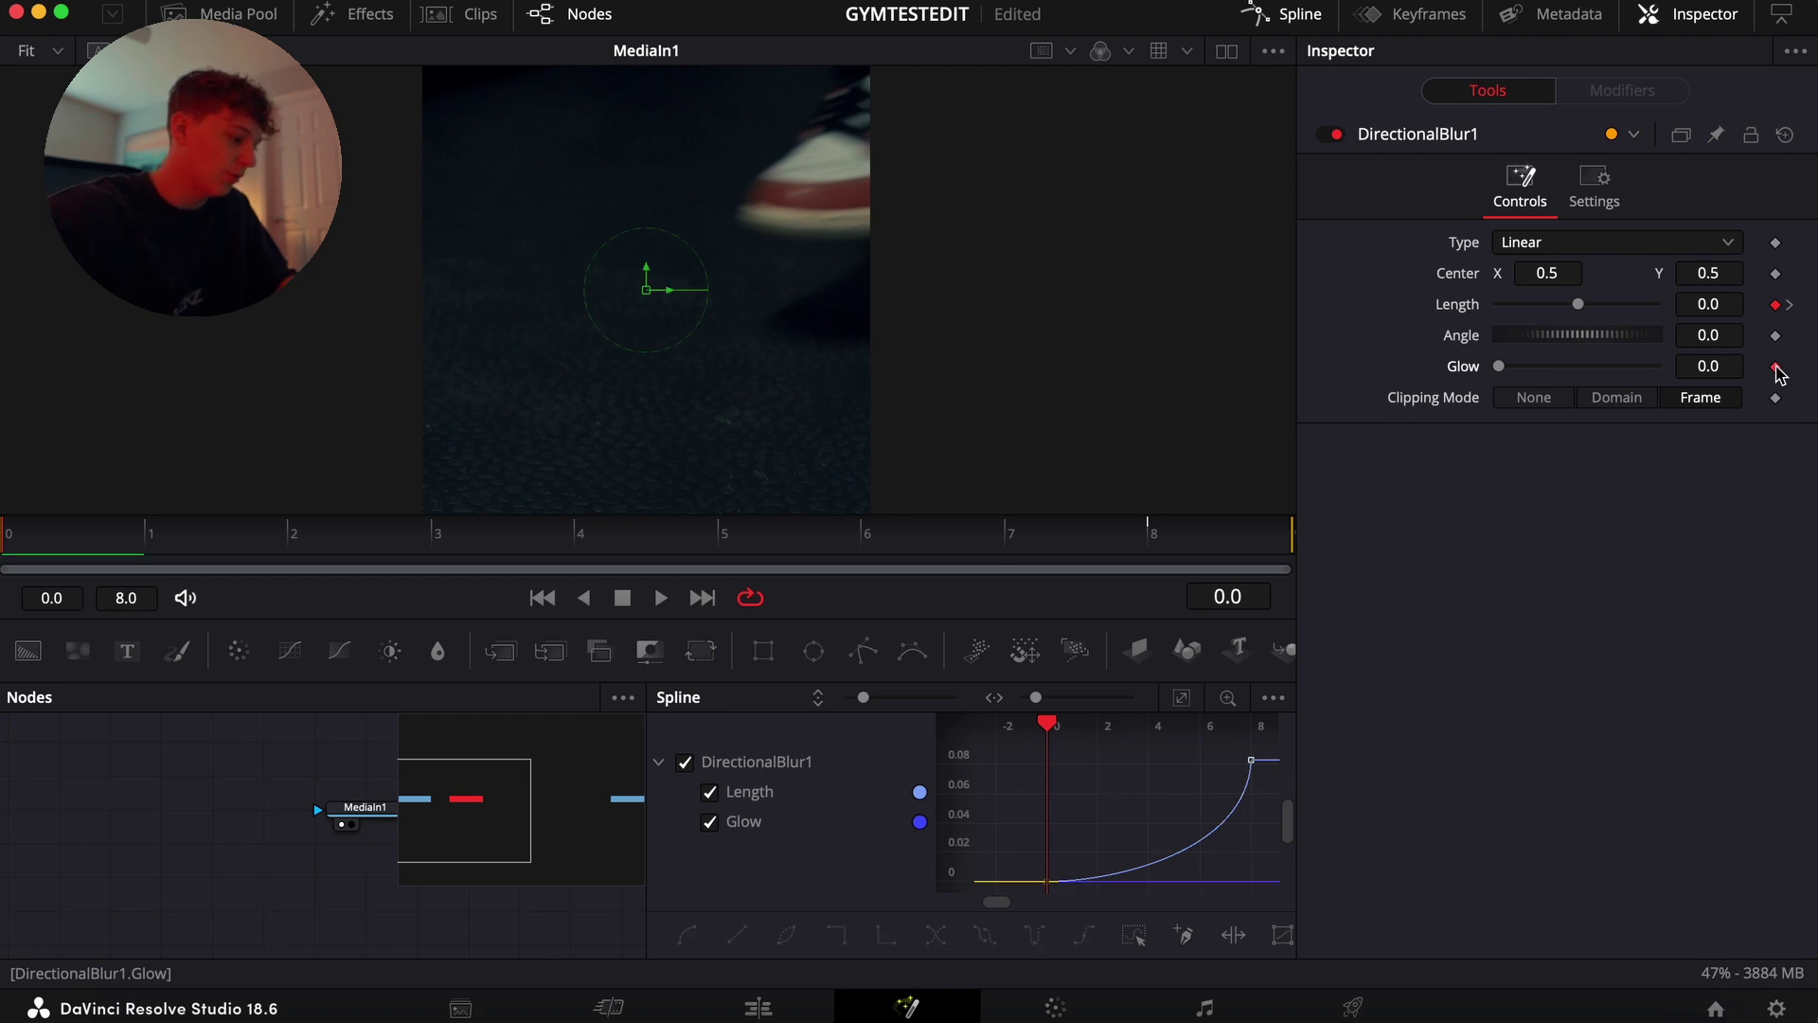
pyautogui.press('space')
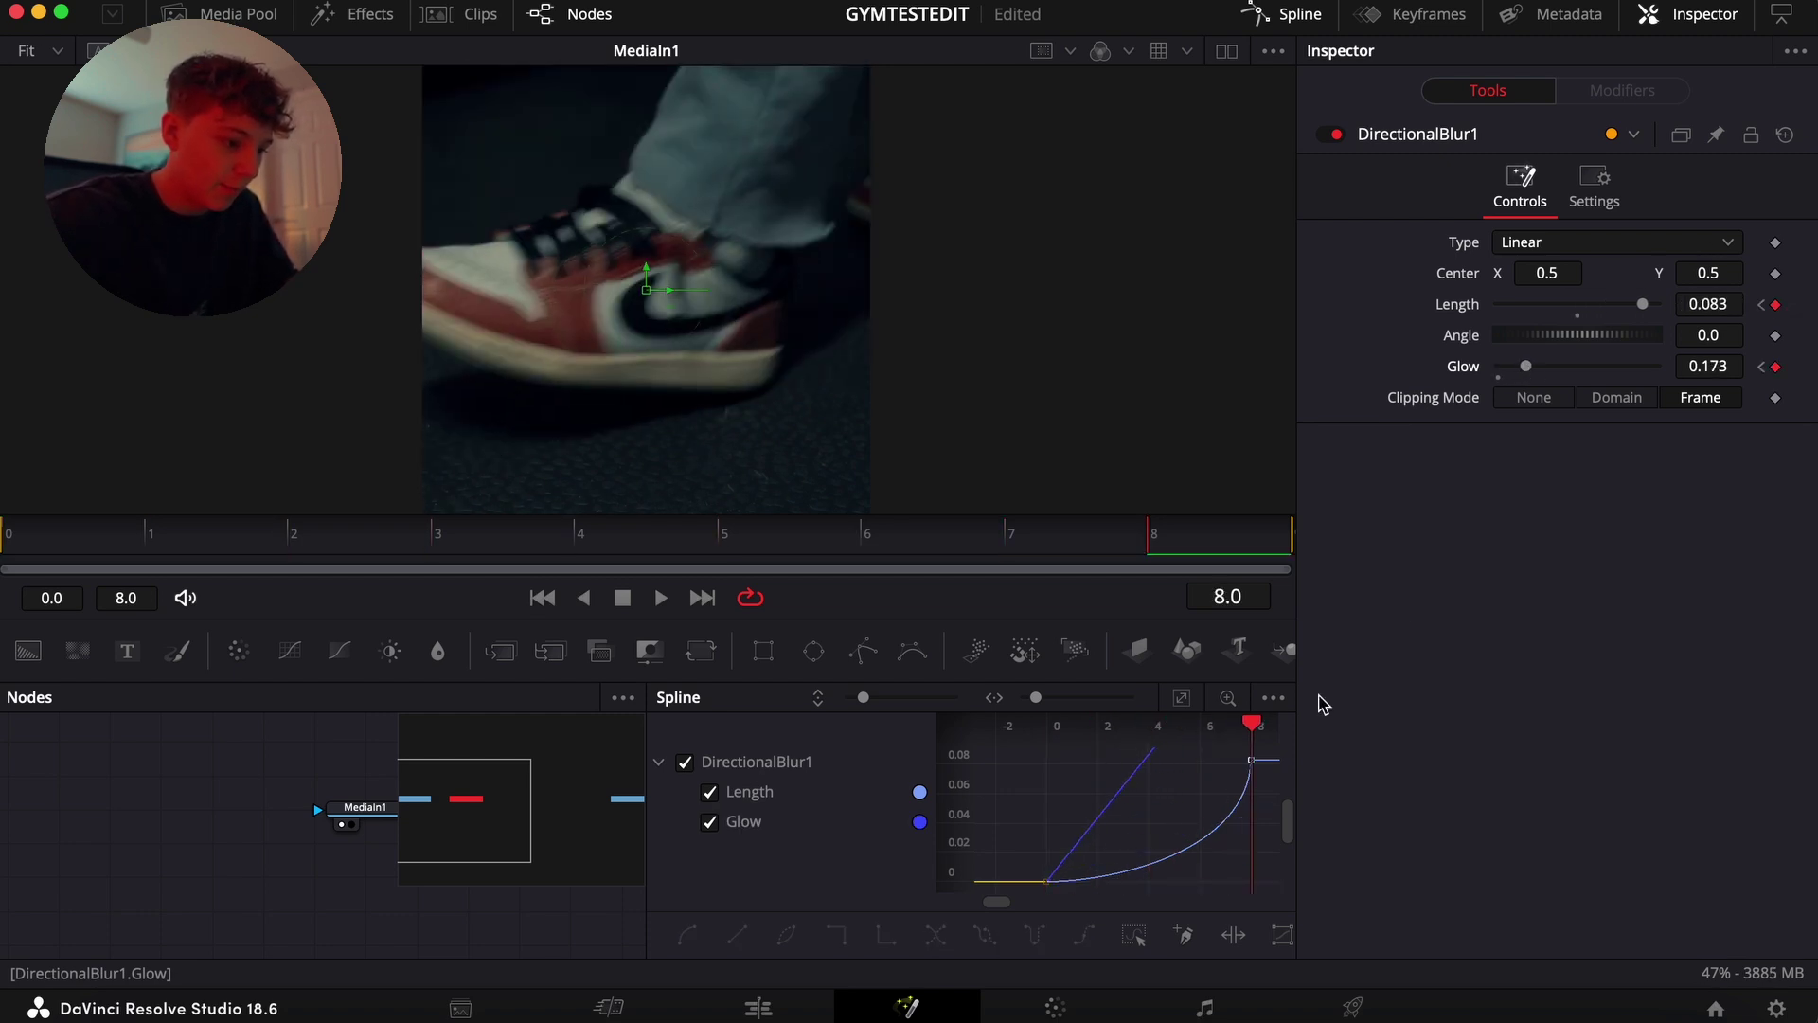
pyautogui.click(710, 792)
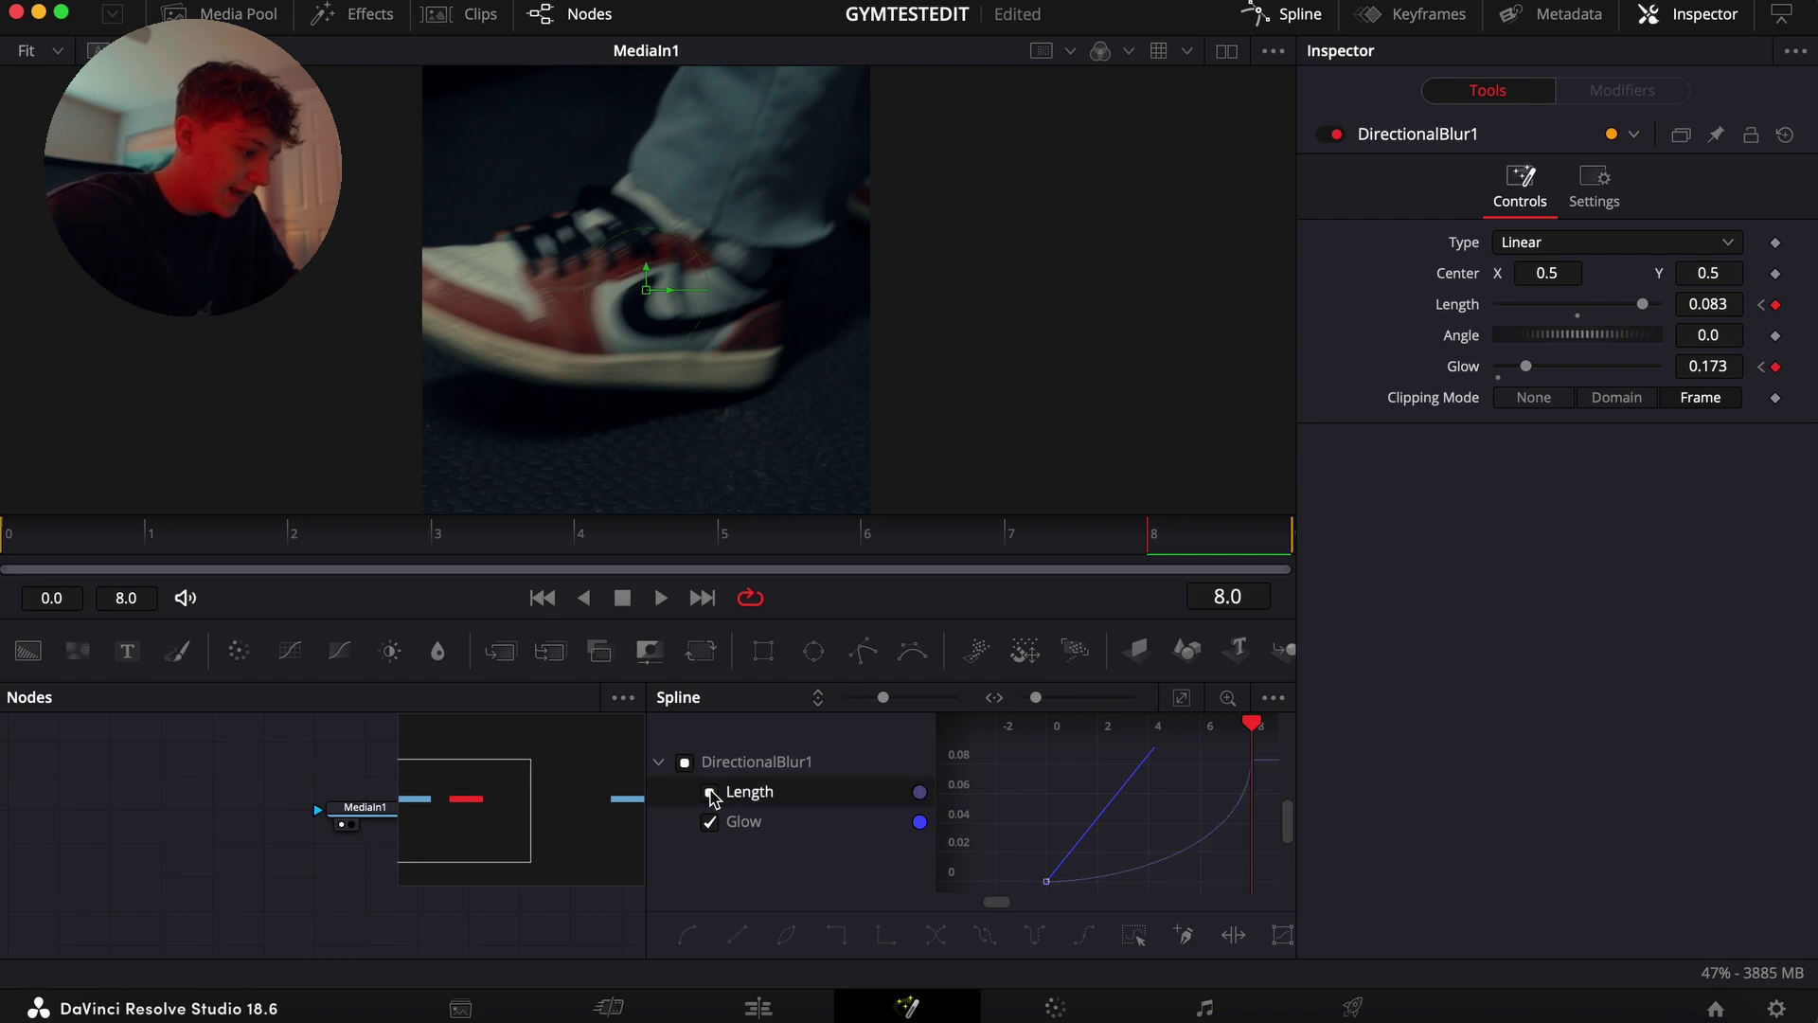
pyautogui.click(1181, 697)
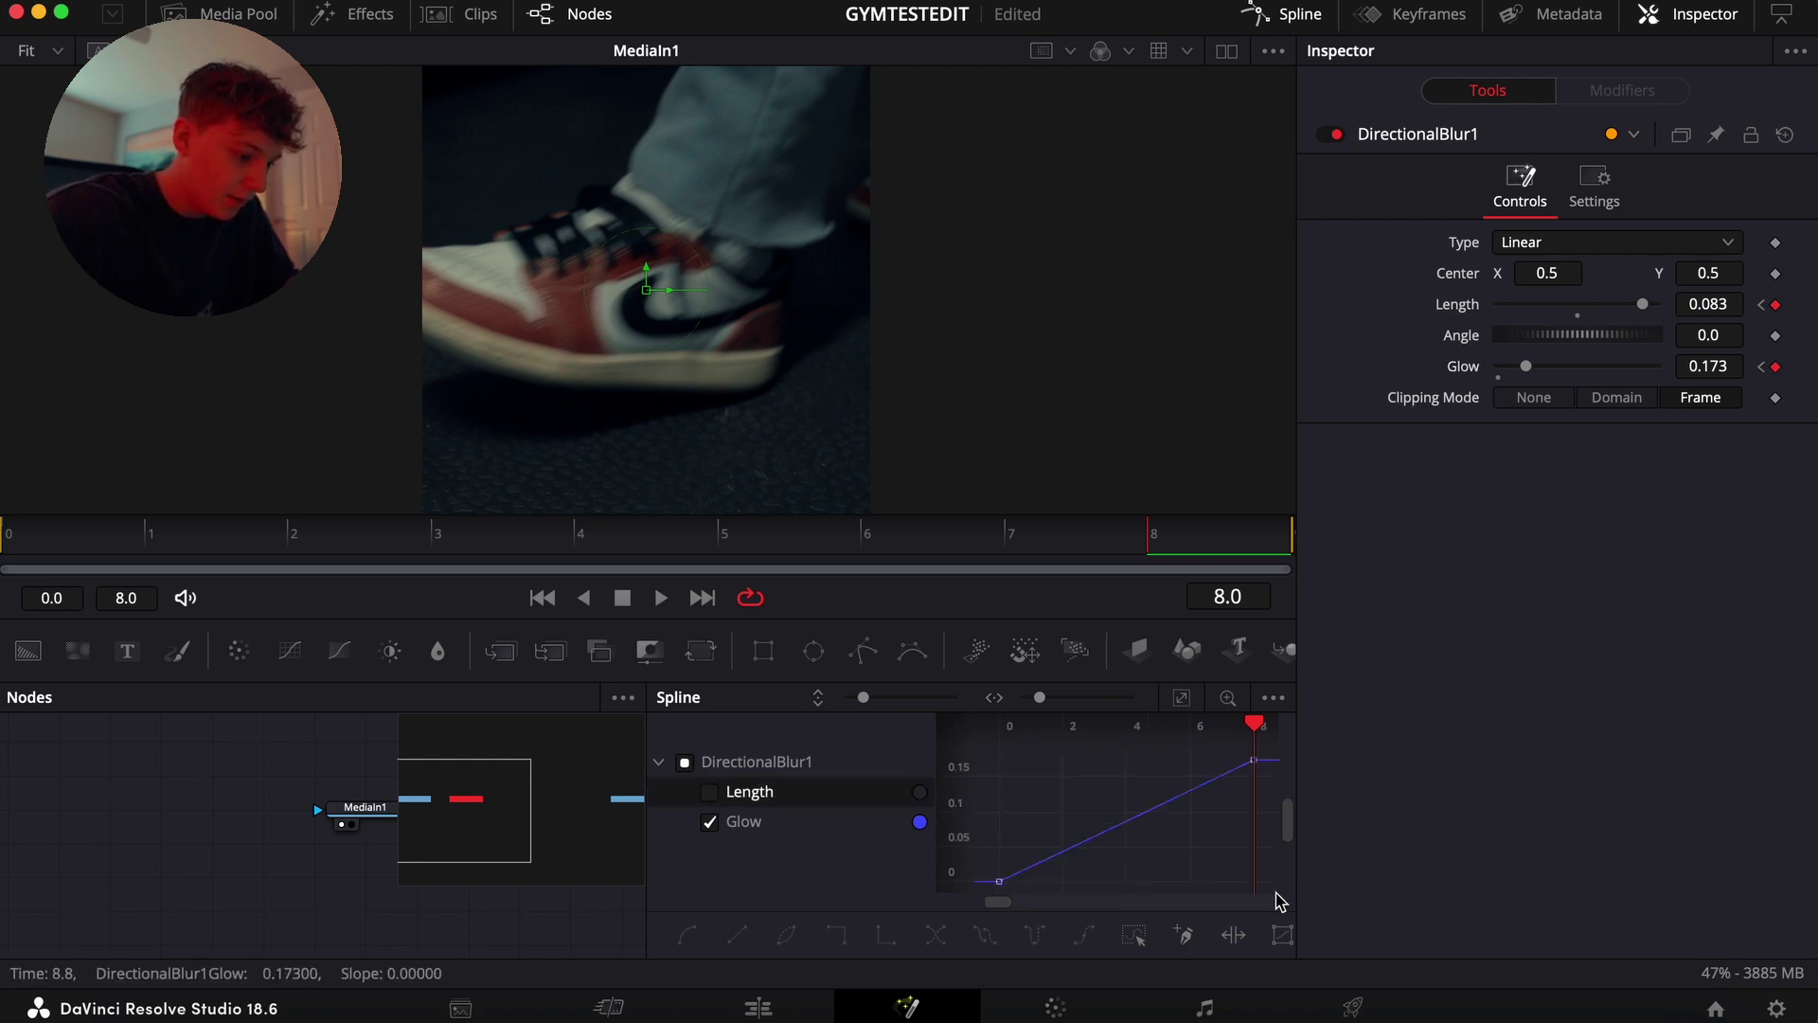
pyautogui.click(1279, 901)
pyautogui.click(1190, 707)
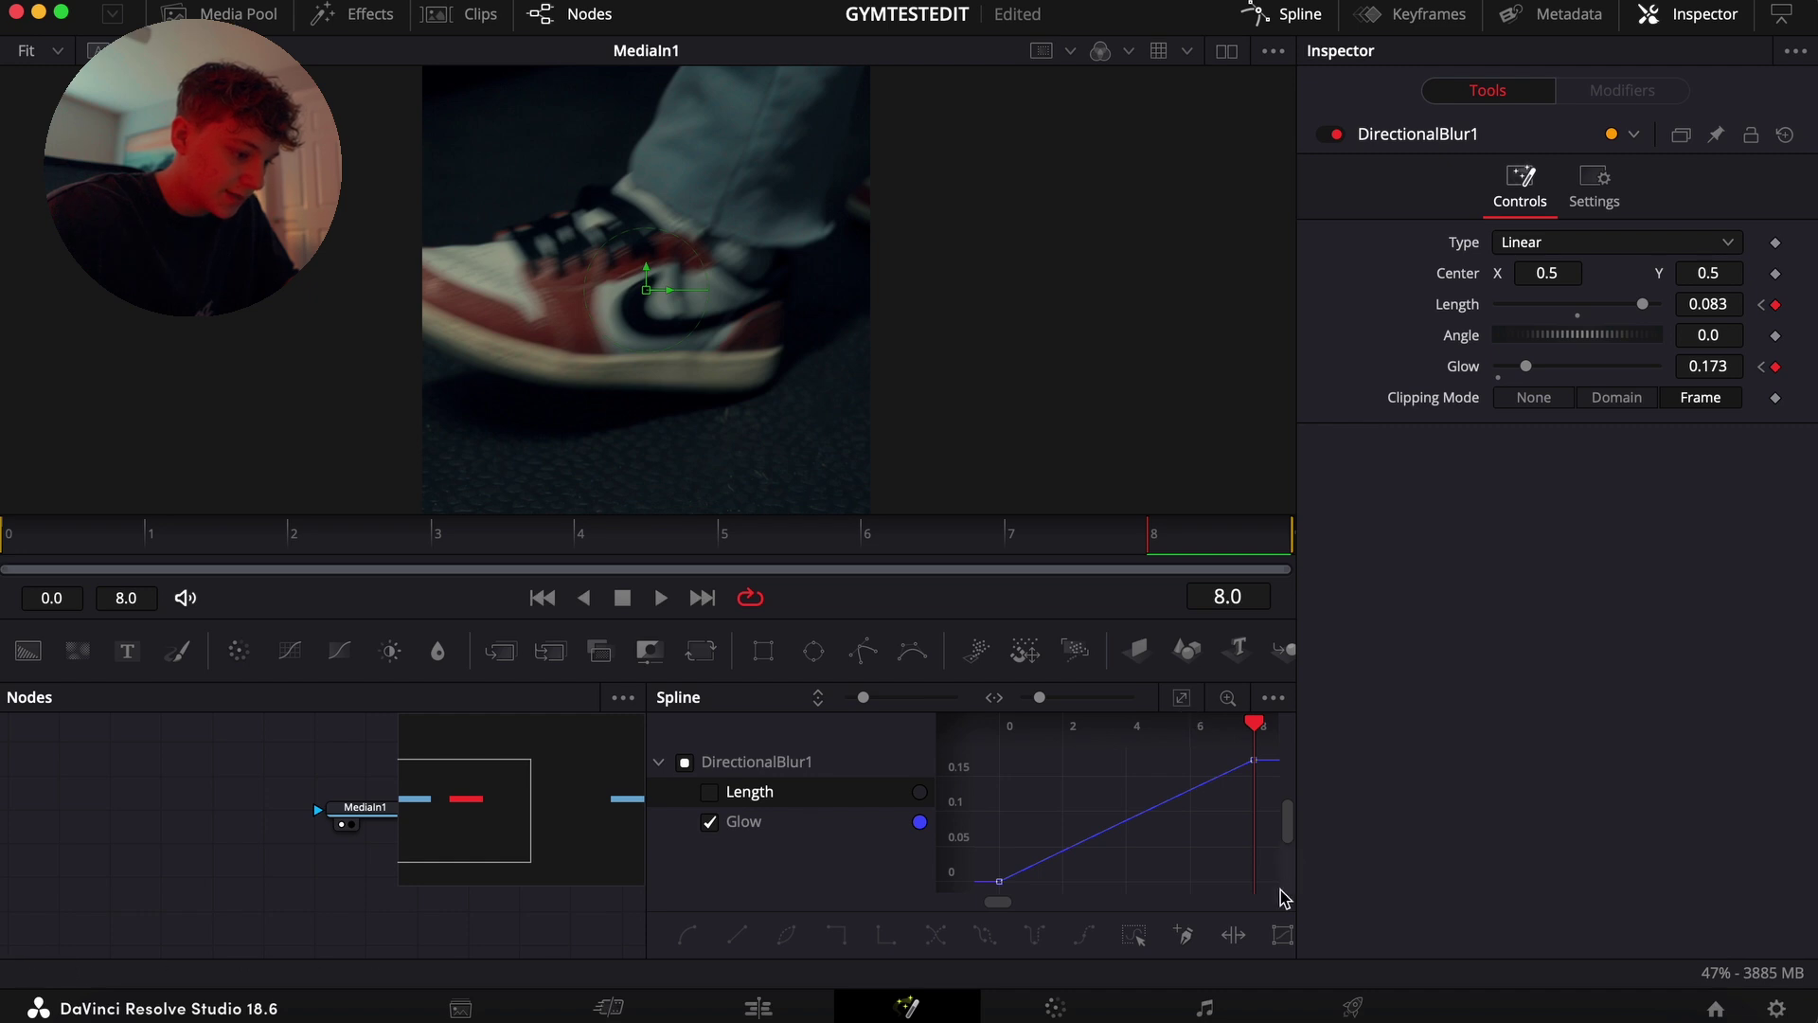
pyautogui.press('s')
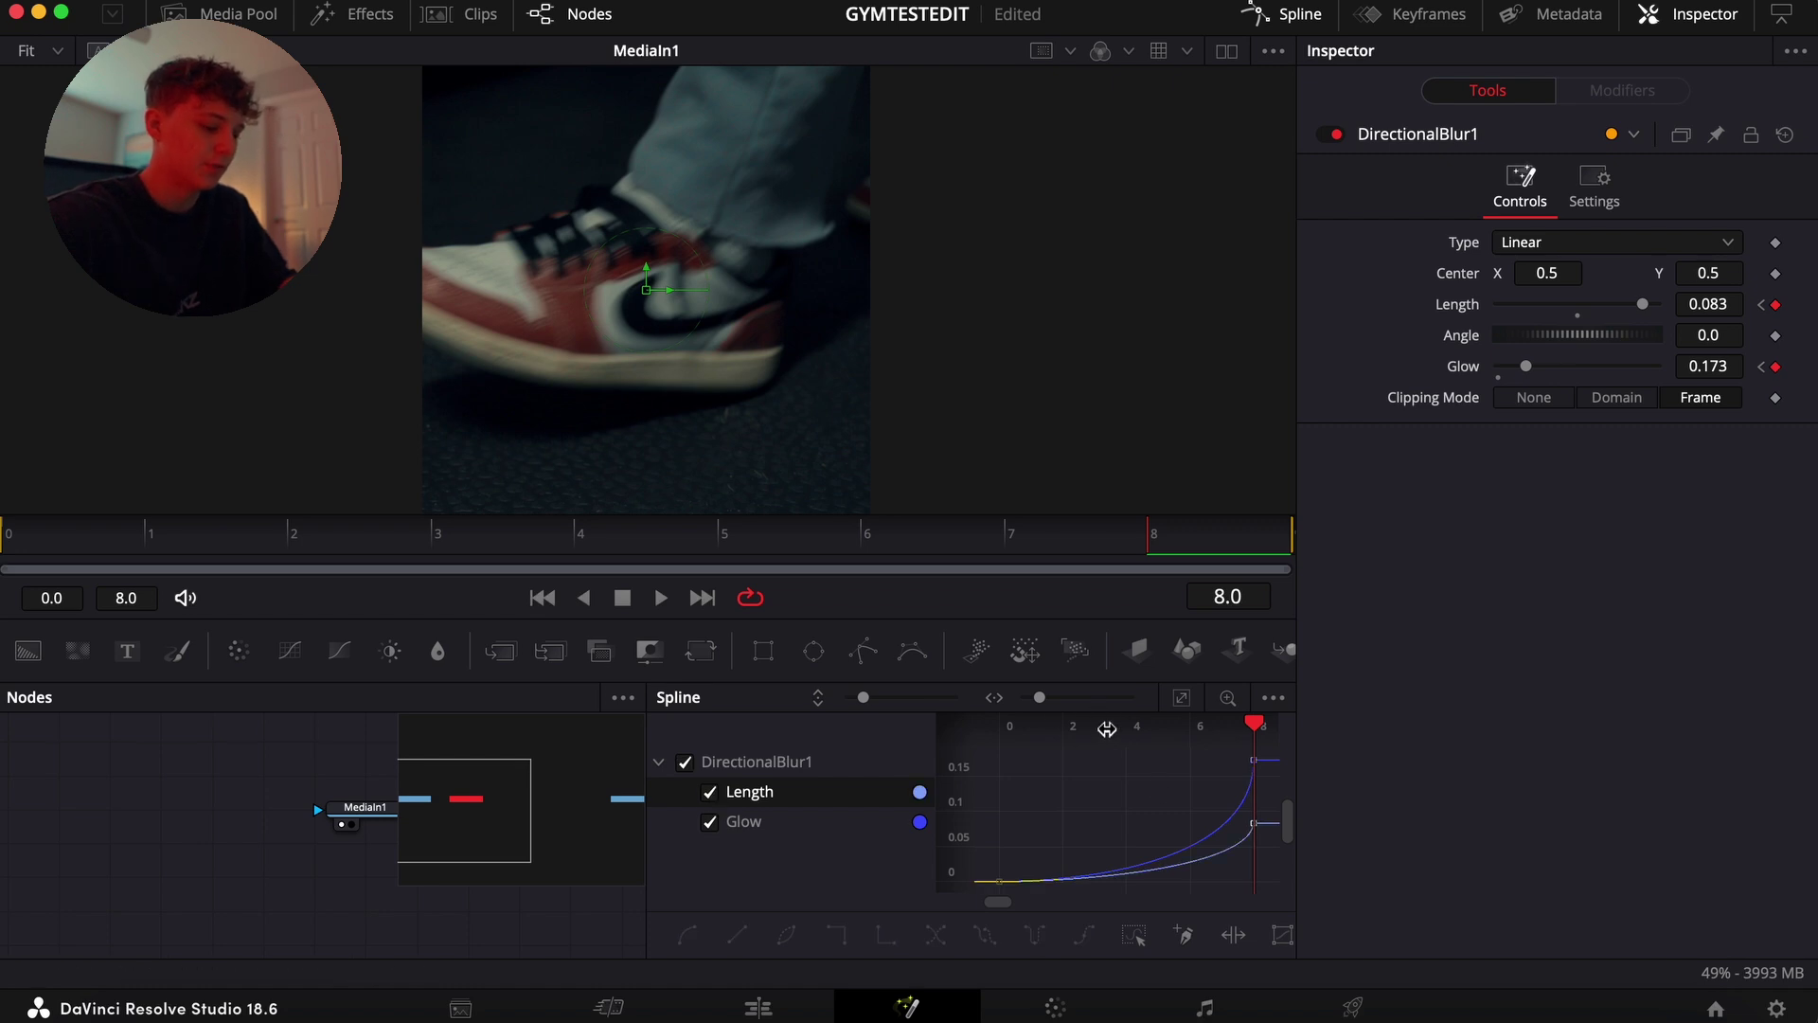
pyautogui.click(786, 1006)
pyautogui.press('Home')
pyautogui.press('space')
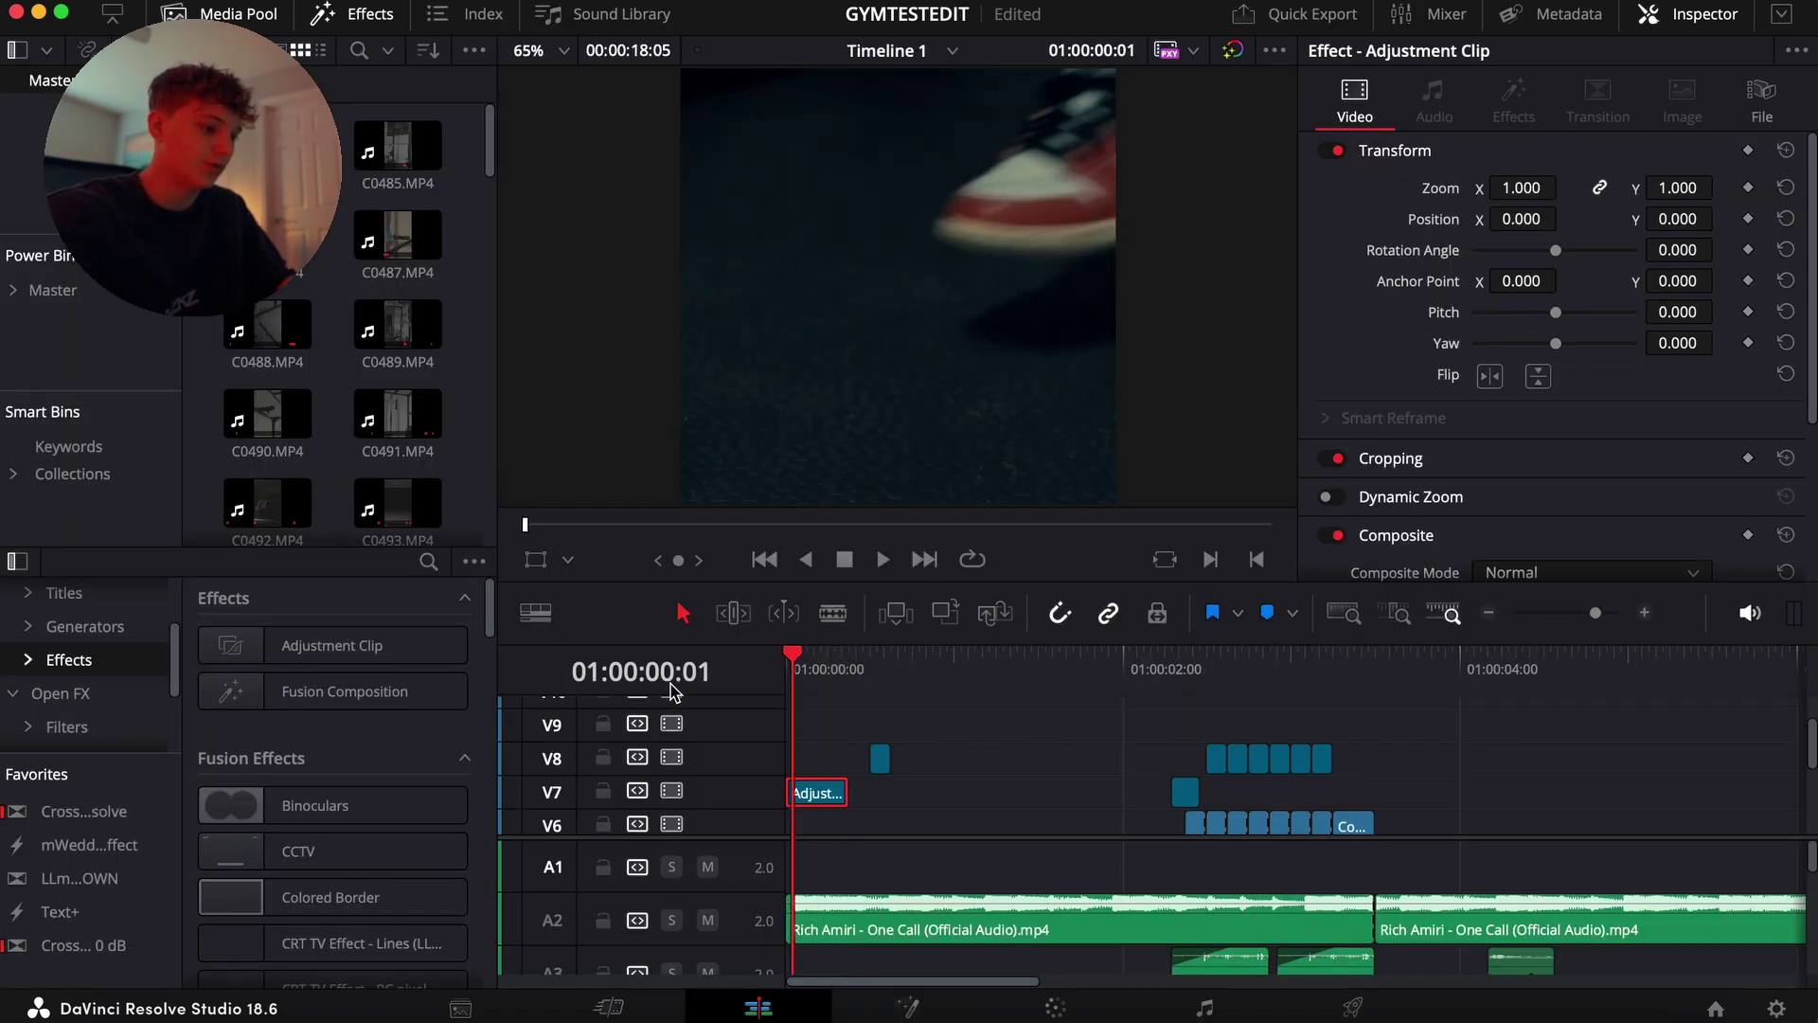
pyautogui.press('j')
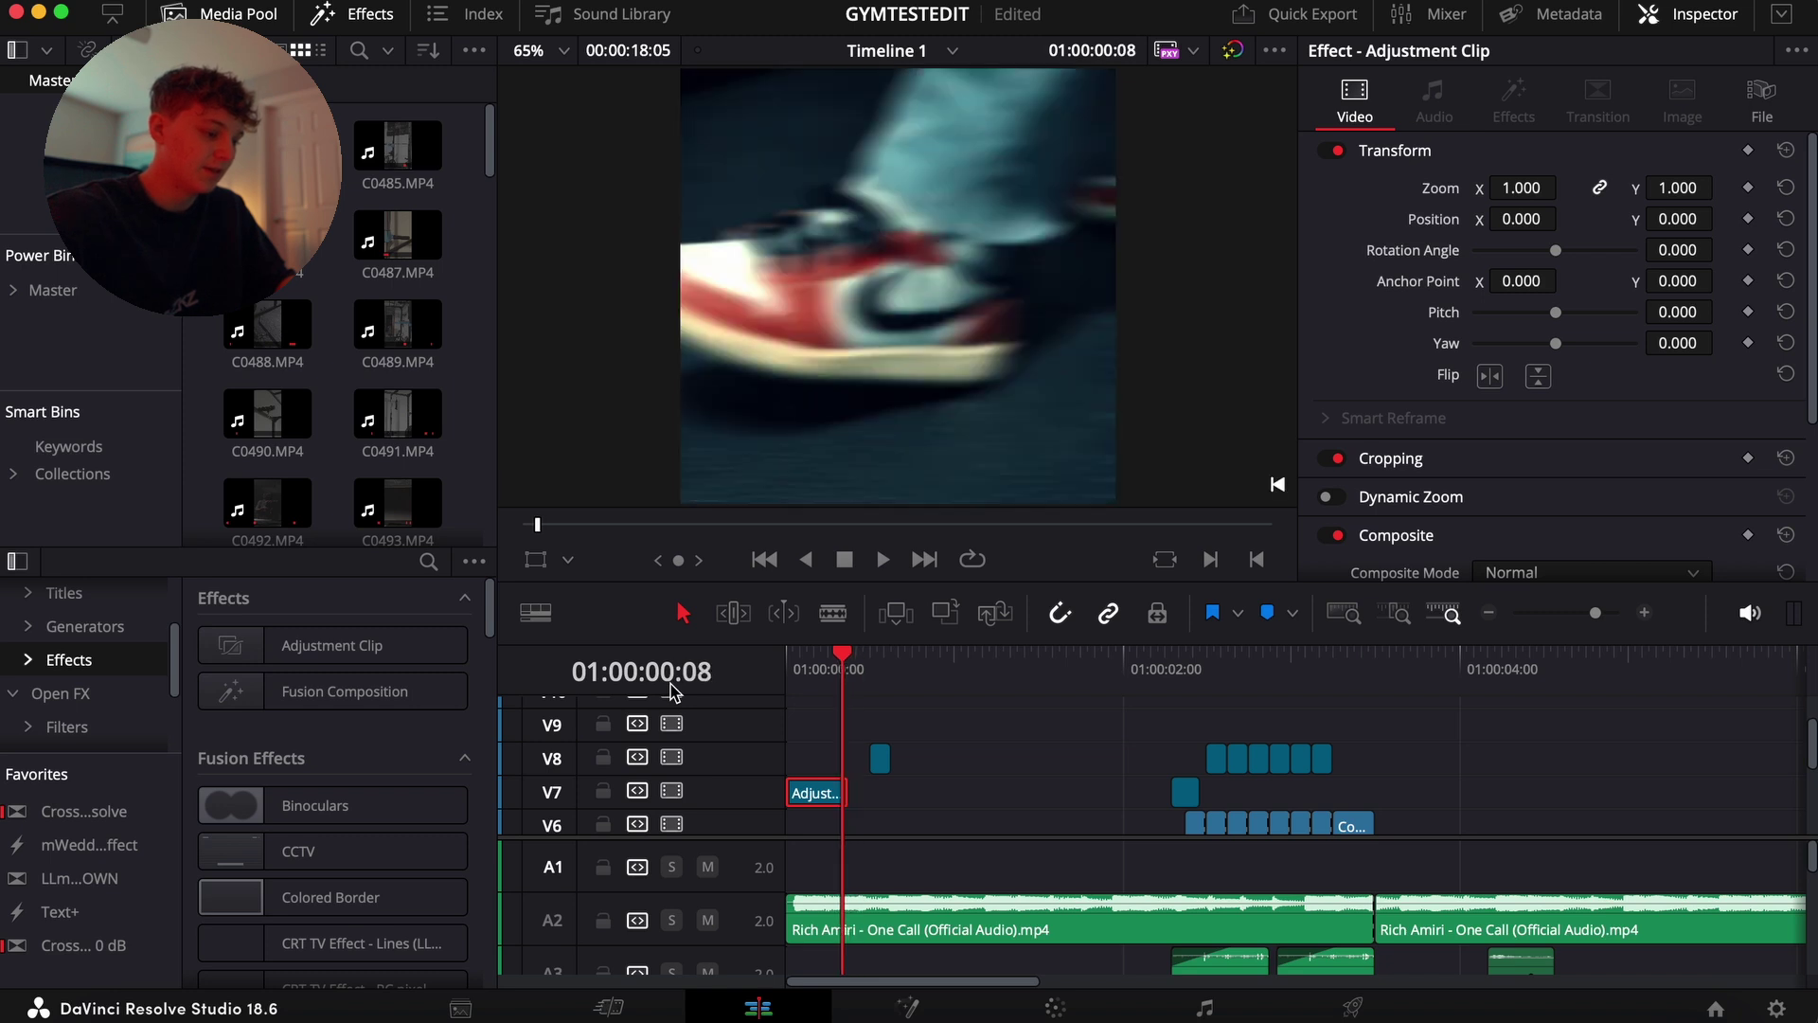
pyautogui.press('space')
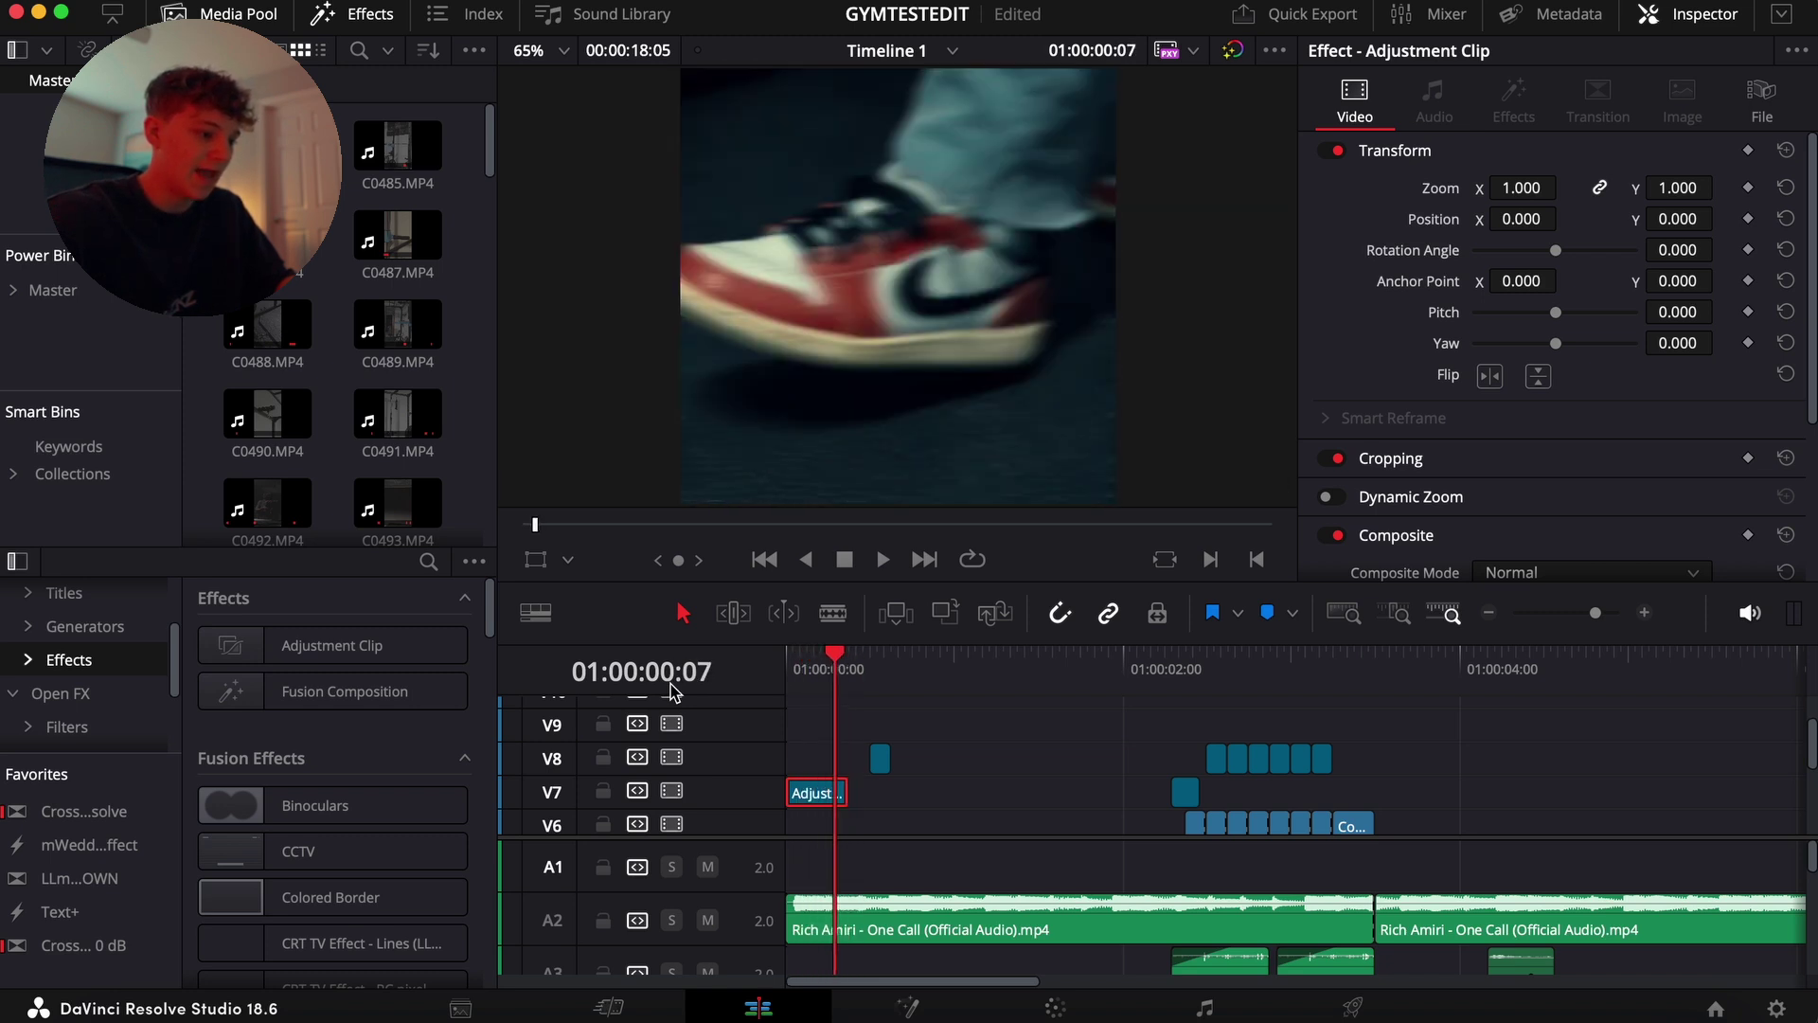
pyautogui.press('space')
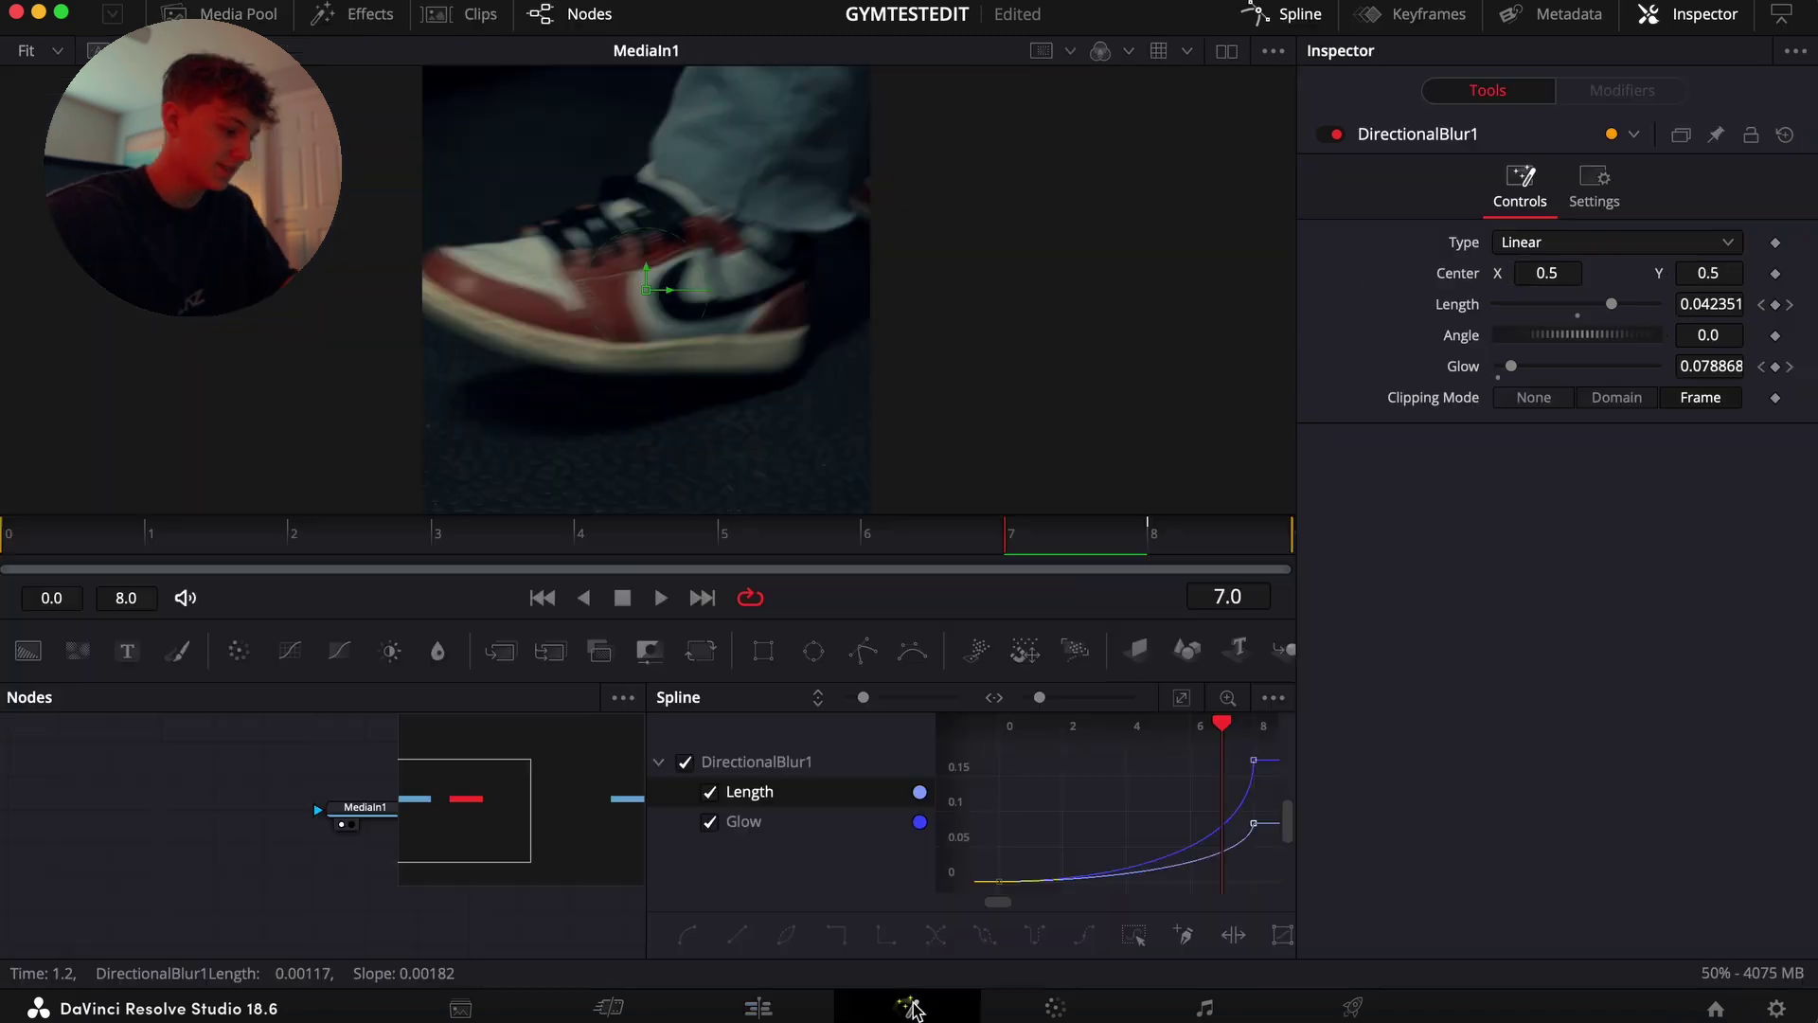
# - Add Camera Shake with X Deviation about 0.016, Randomness near 0, Strength 0.969, Y Deviation 0.52
pyautogui.hotkey('shift', 'space')
pyautogui.write('cam')
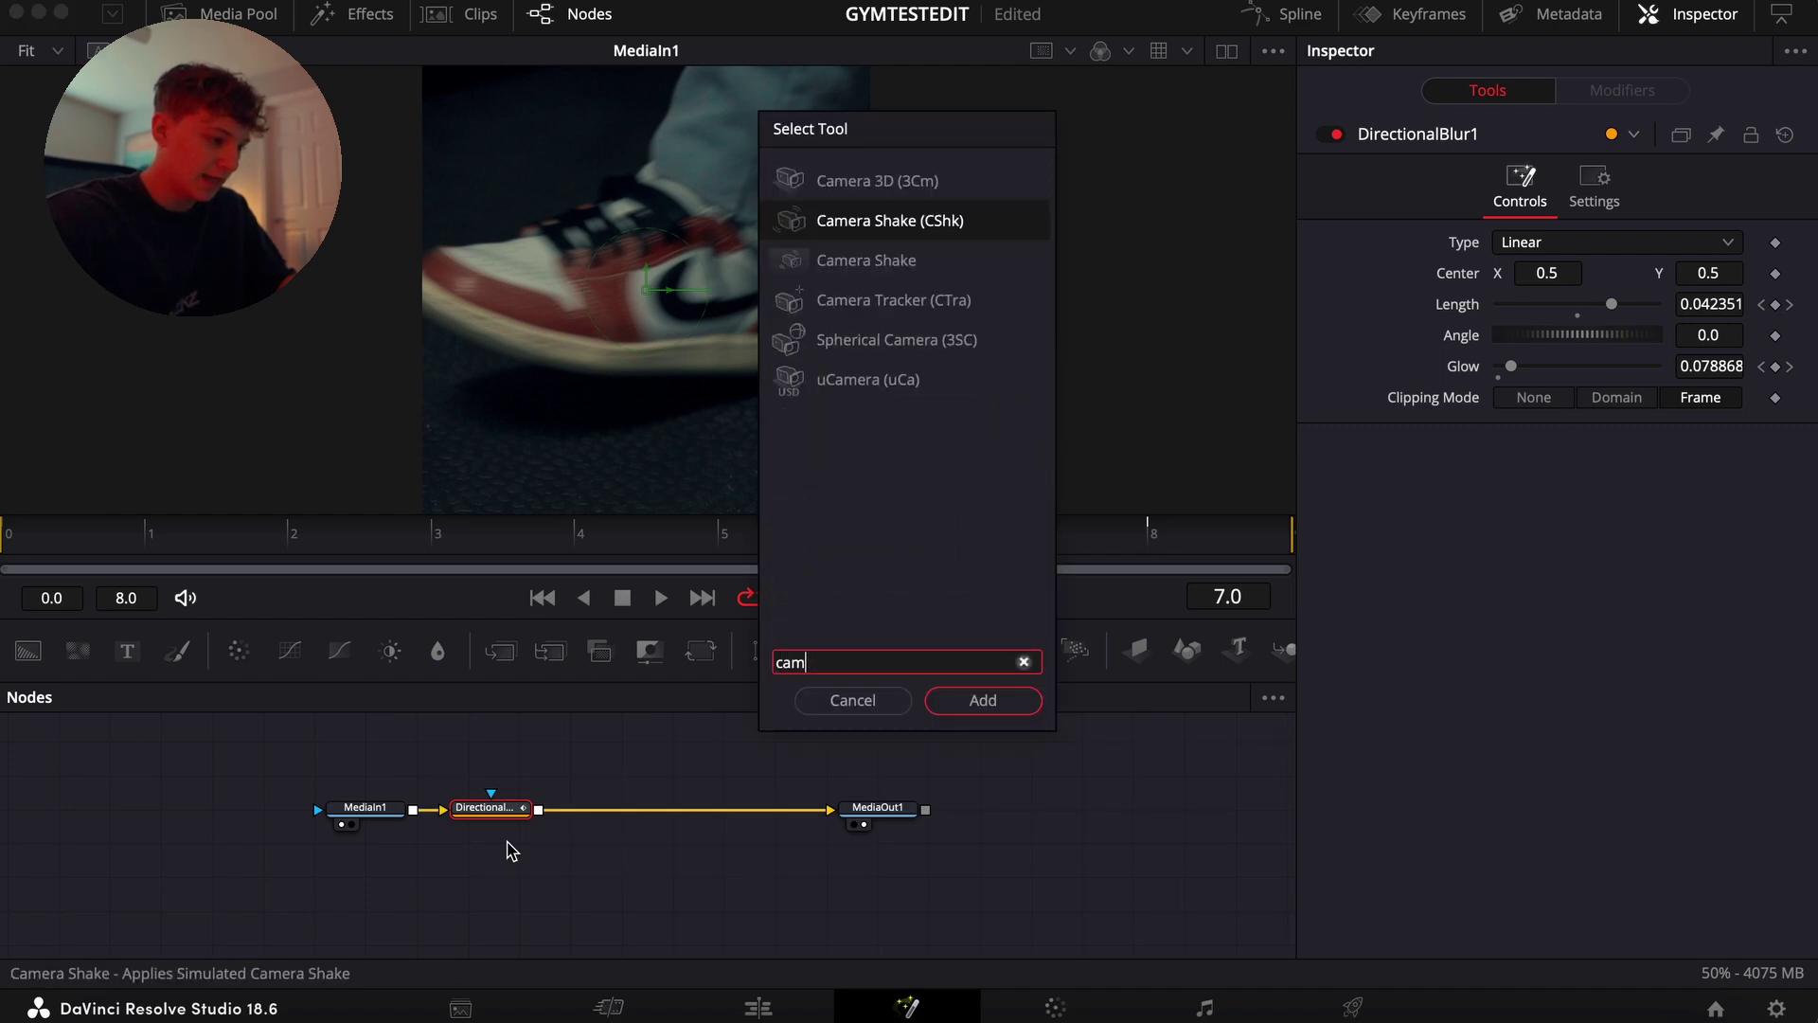
pyautogui.write('er')
pyautogui.press('Return')
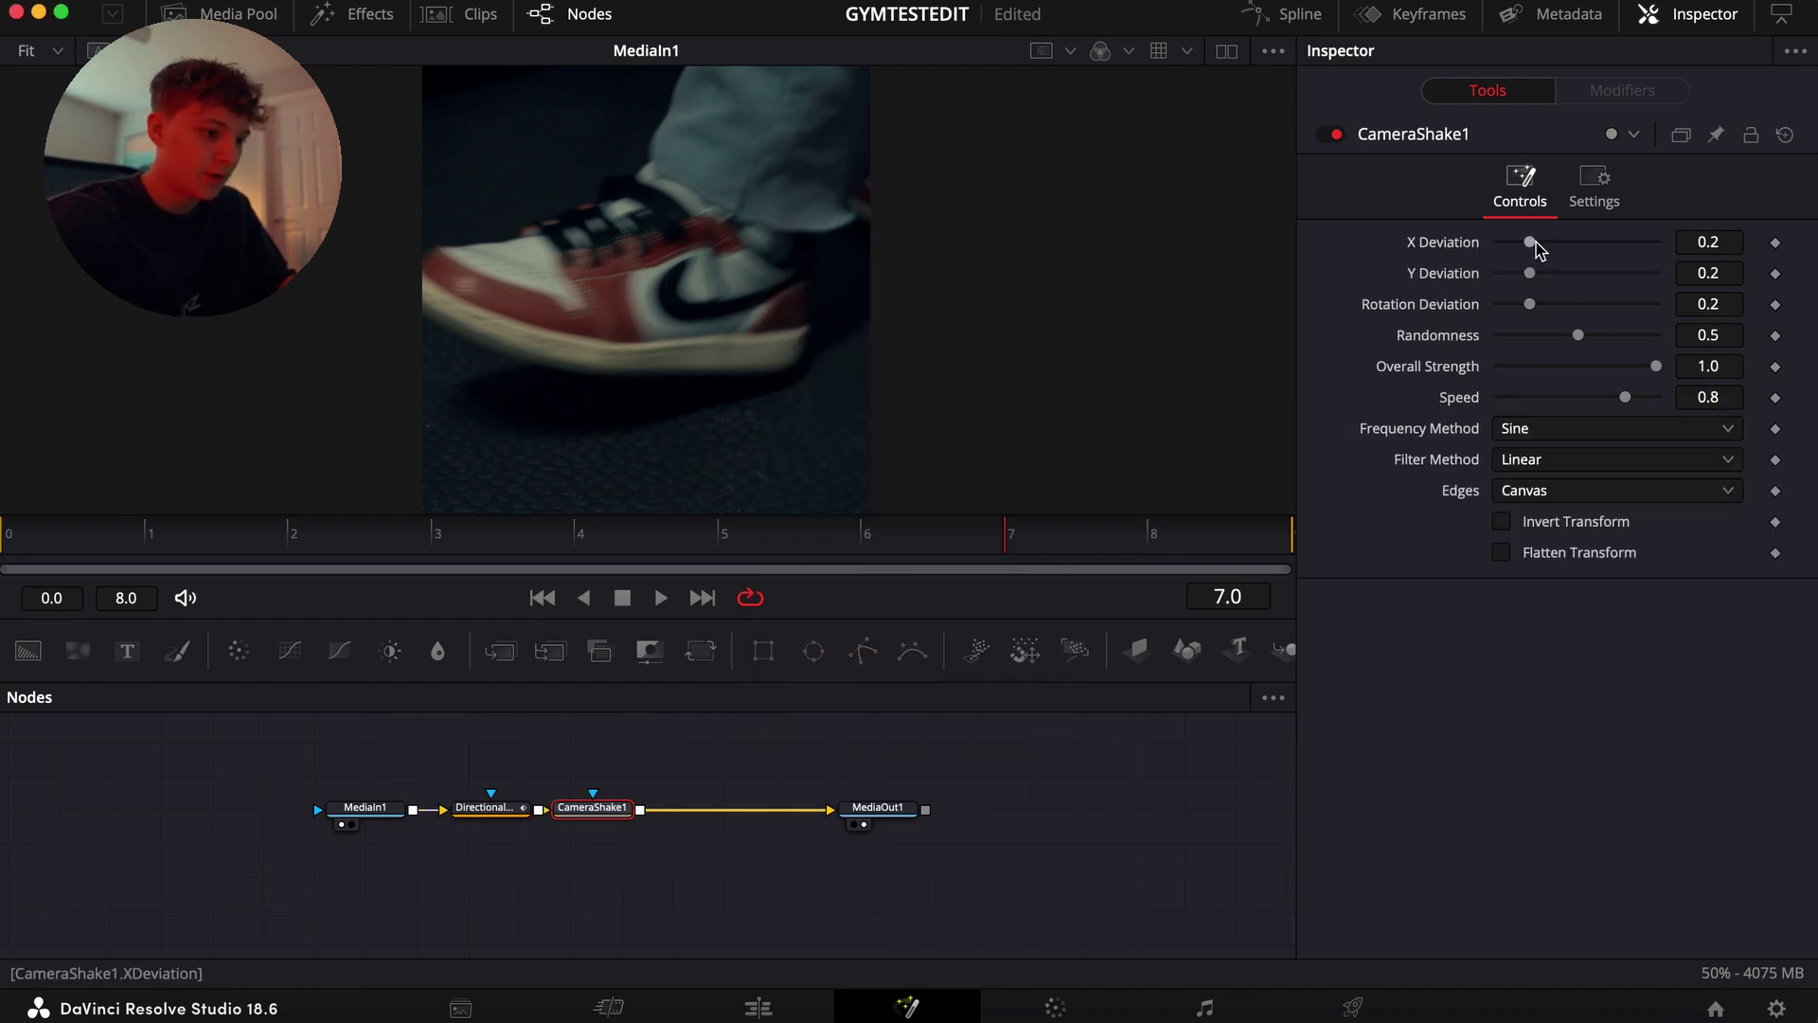
pyautogui.moveTo(1529, 242); pyautogui.dragTo(1573, 280)
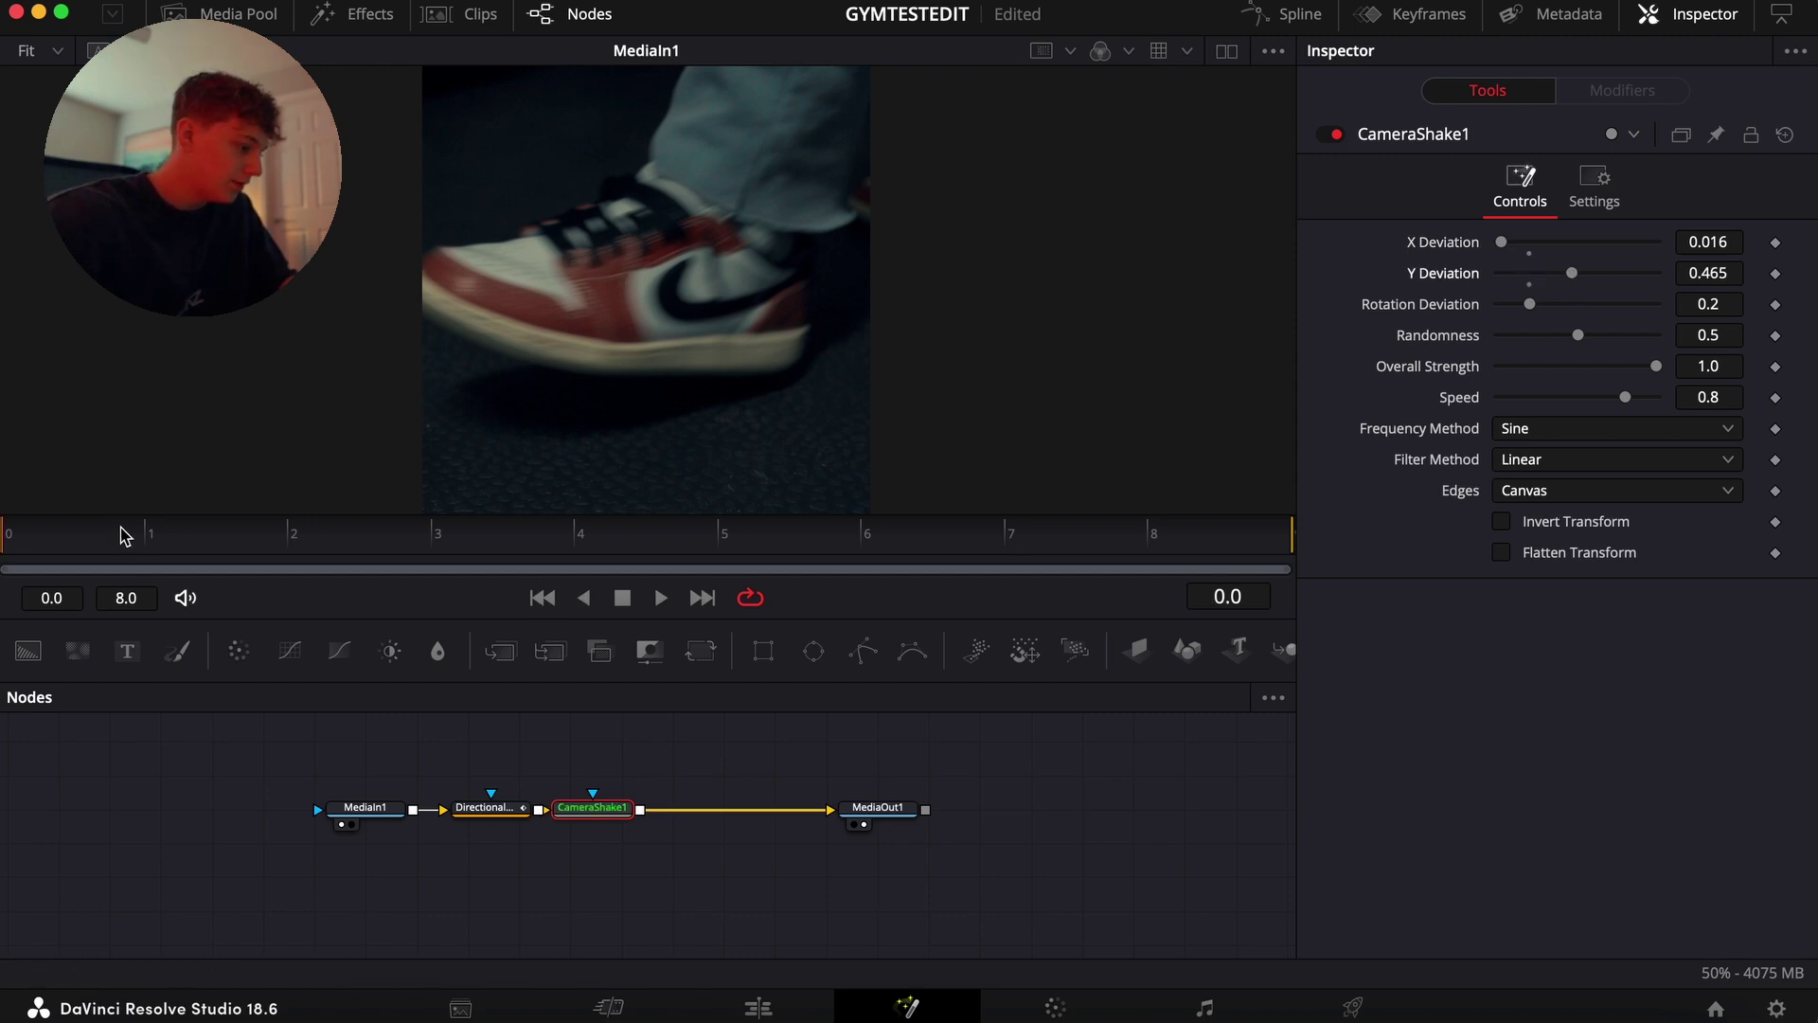
pyautogui.moveTo(125, 536); pyautogui.dragTo(24, 537)
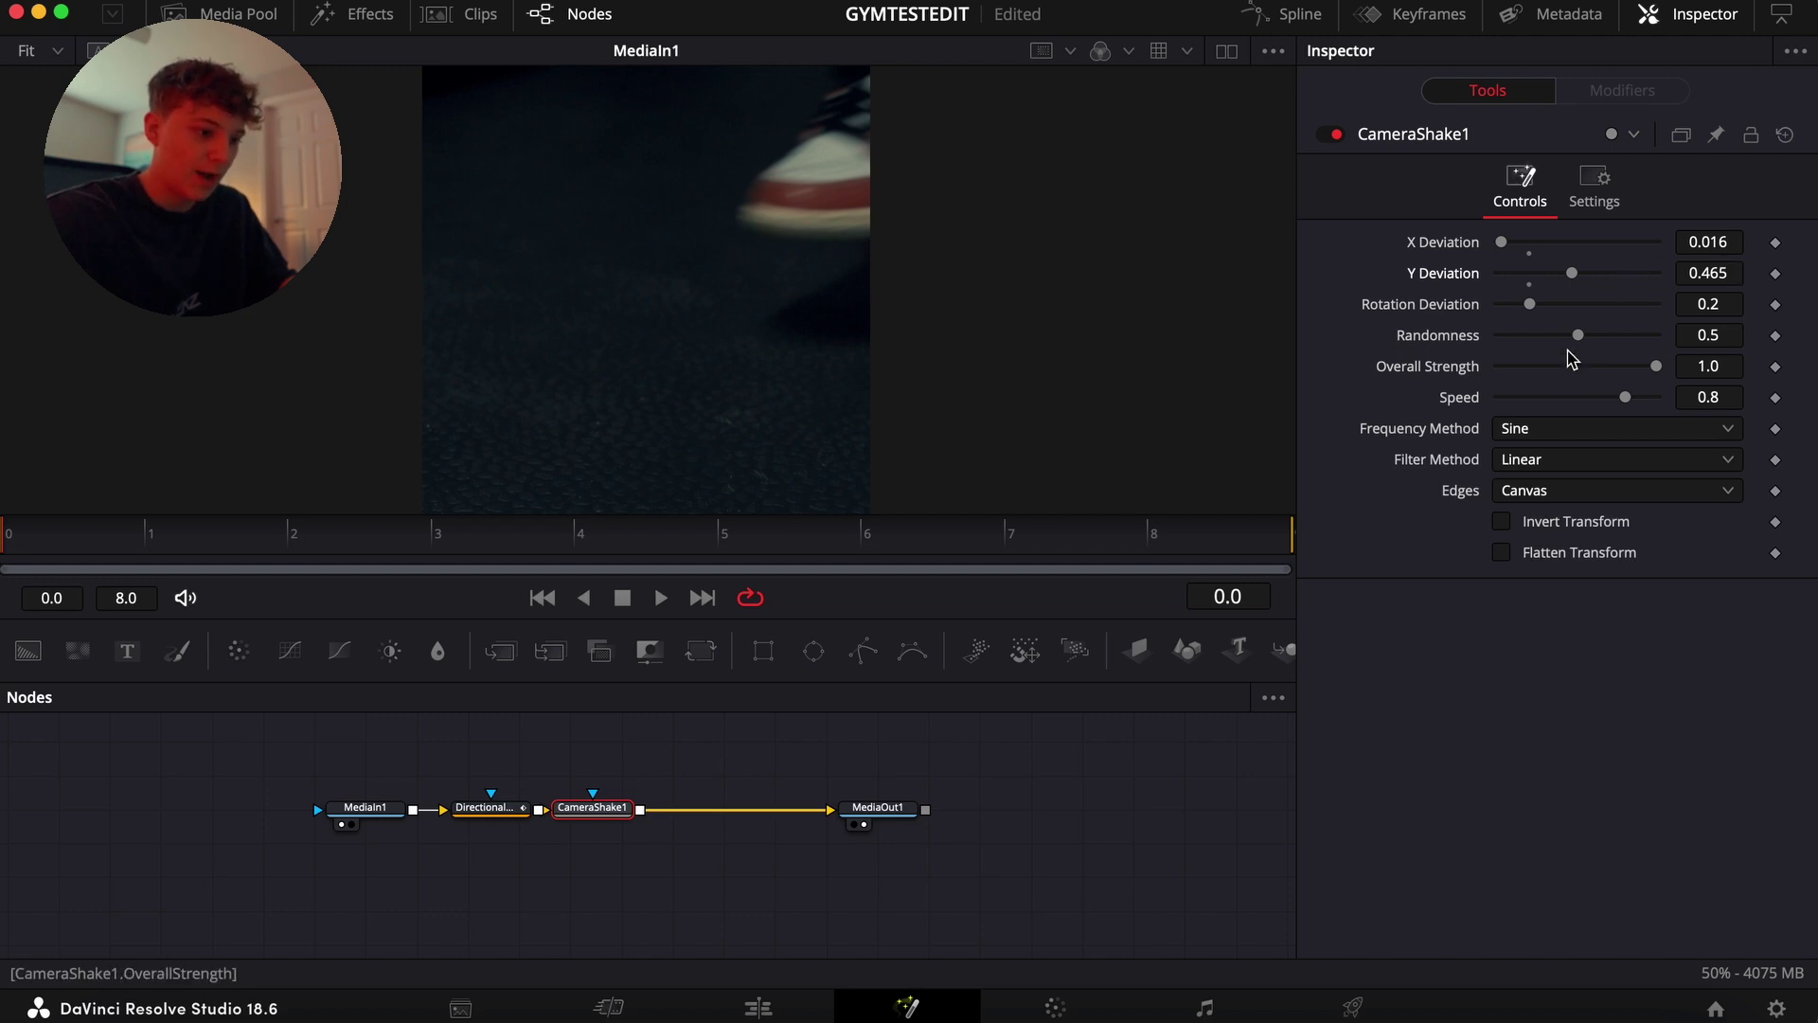
pyautogui.moveTo(1576, 335); pyautogui.dragTo(1504, 358)
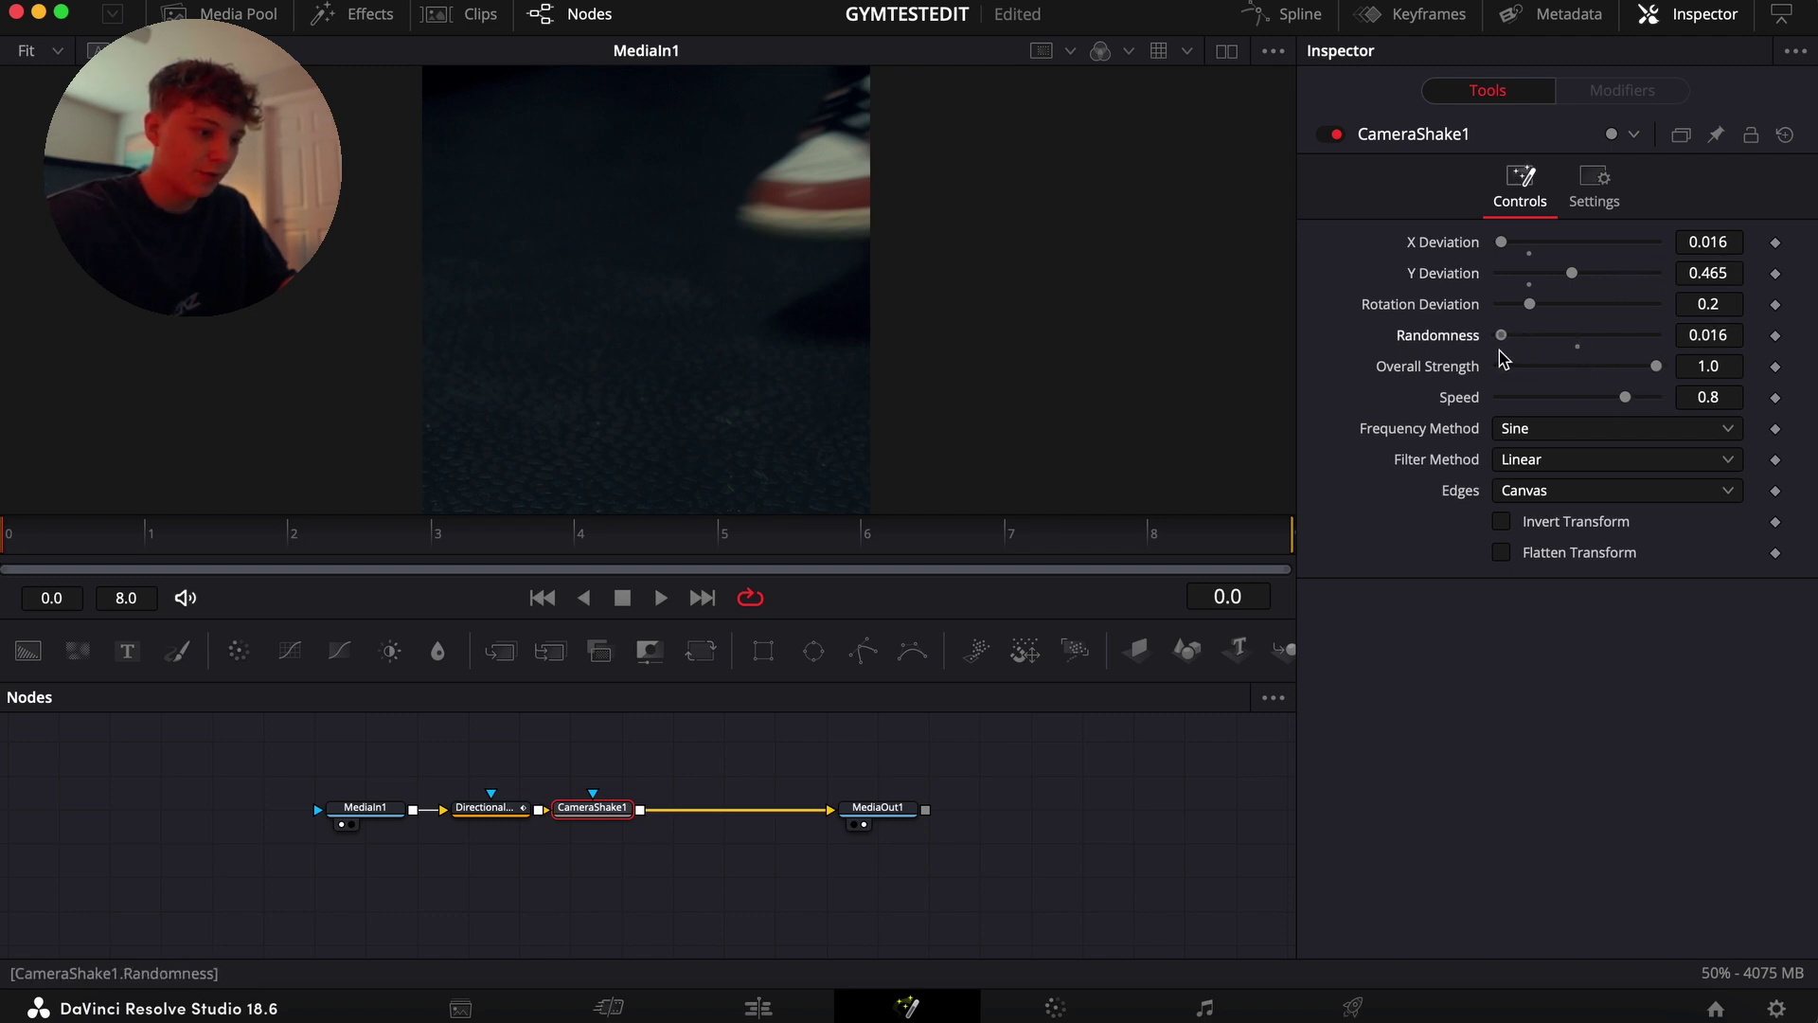
pyautogui.moveTo(1652, 367); pyautogui.dragTo(1685, 424)
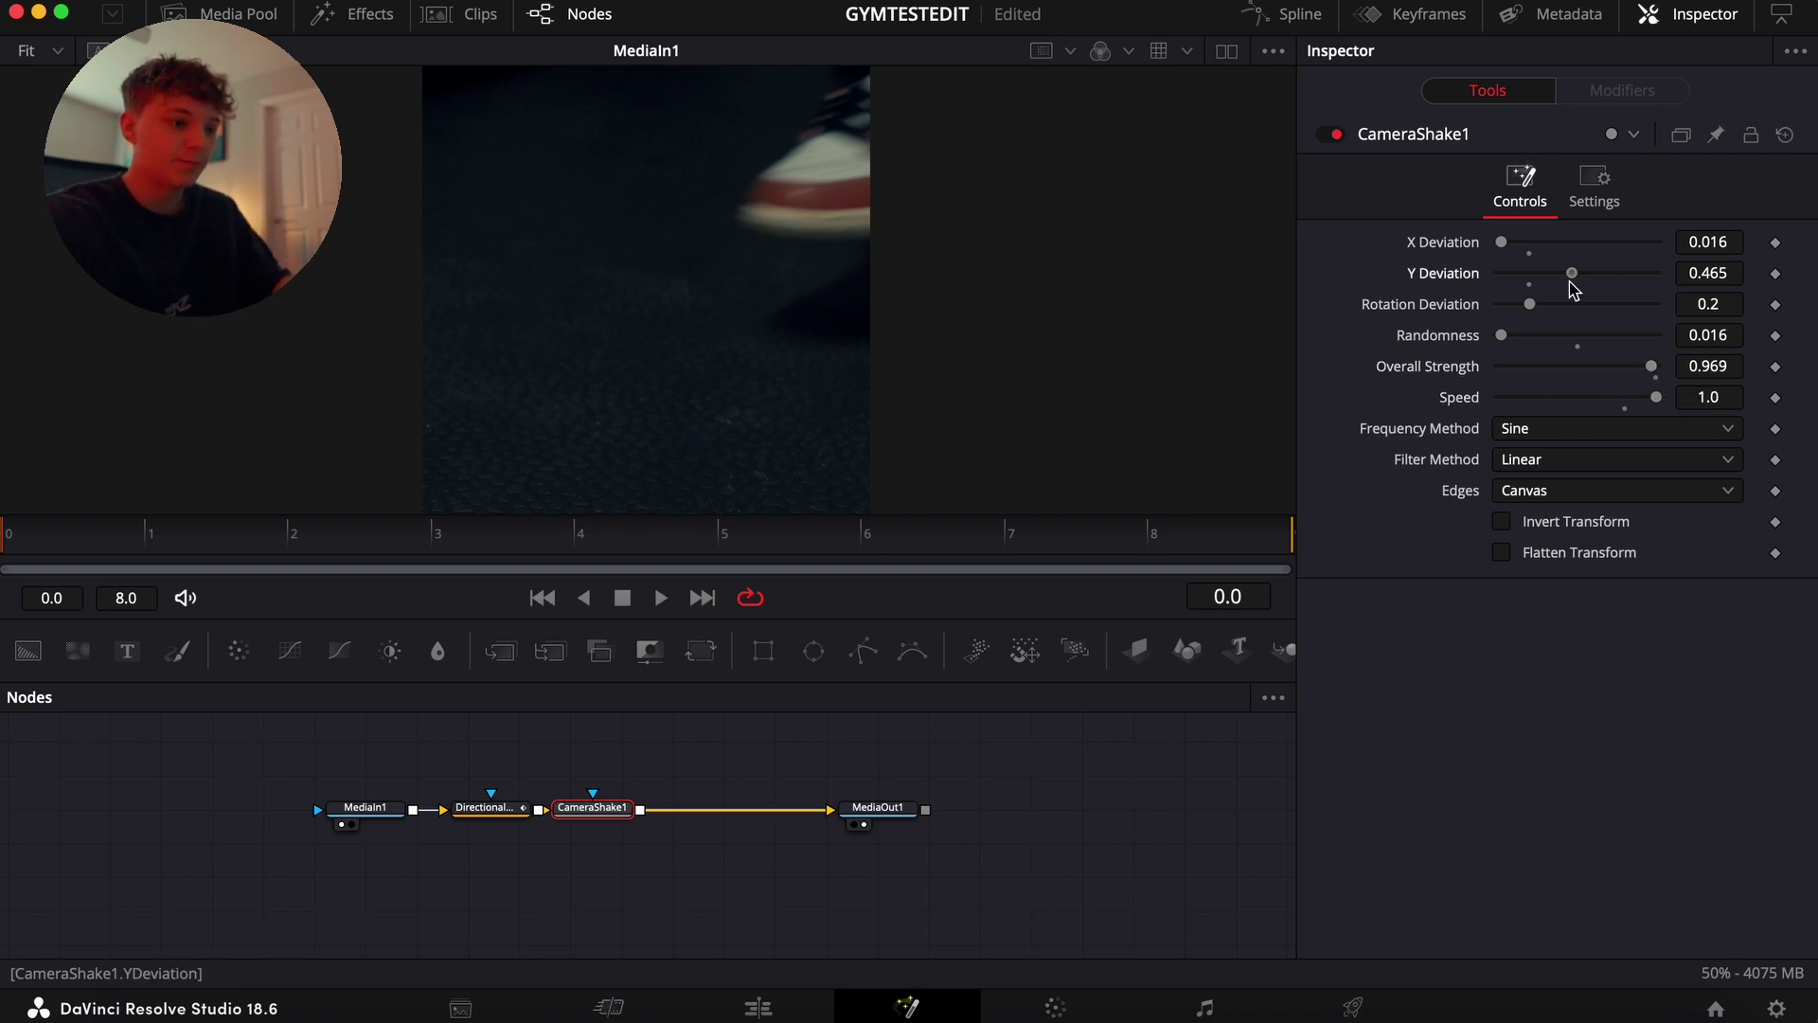
pyautogui.moveTo(1572, 273); pyautogui.dragTo(1580, 273)
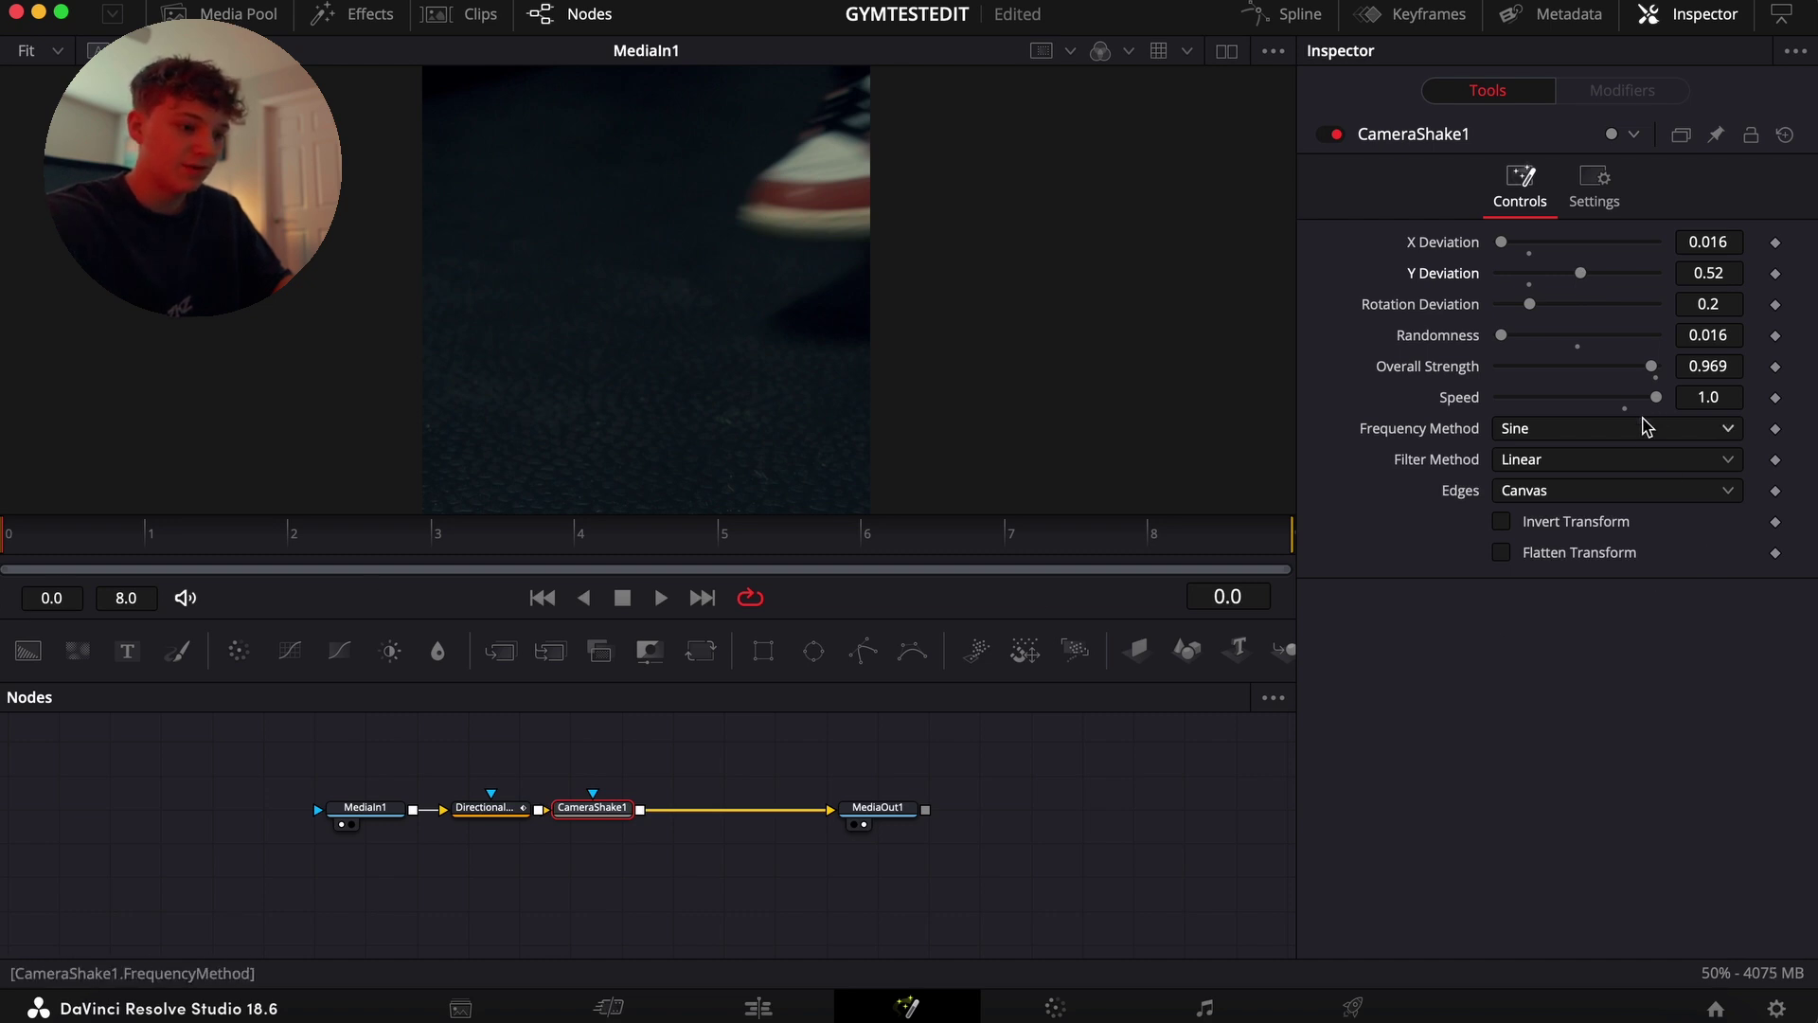
# - Keyframe Camera Shake Speed from 0 at the first frame to 1 at the last frame
pyautogui.moveTo(1655, 397); pyautogui.dragTo(1499, 398)
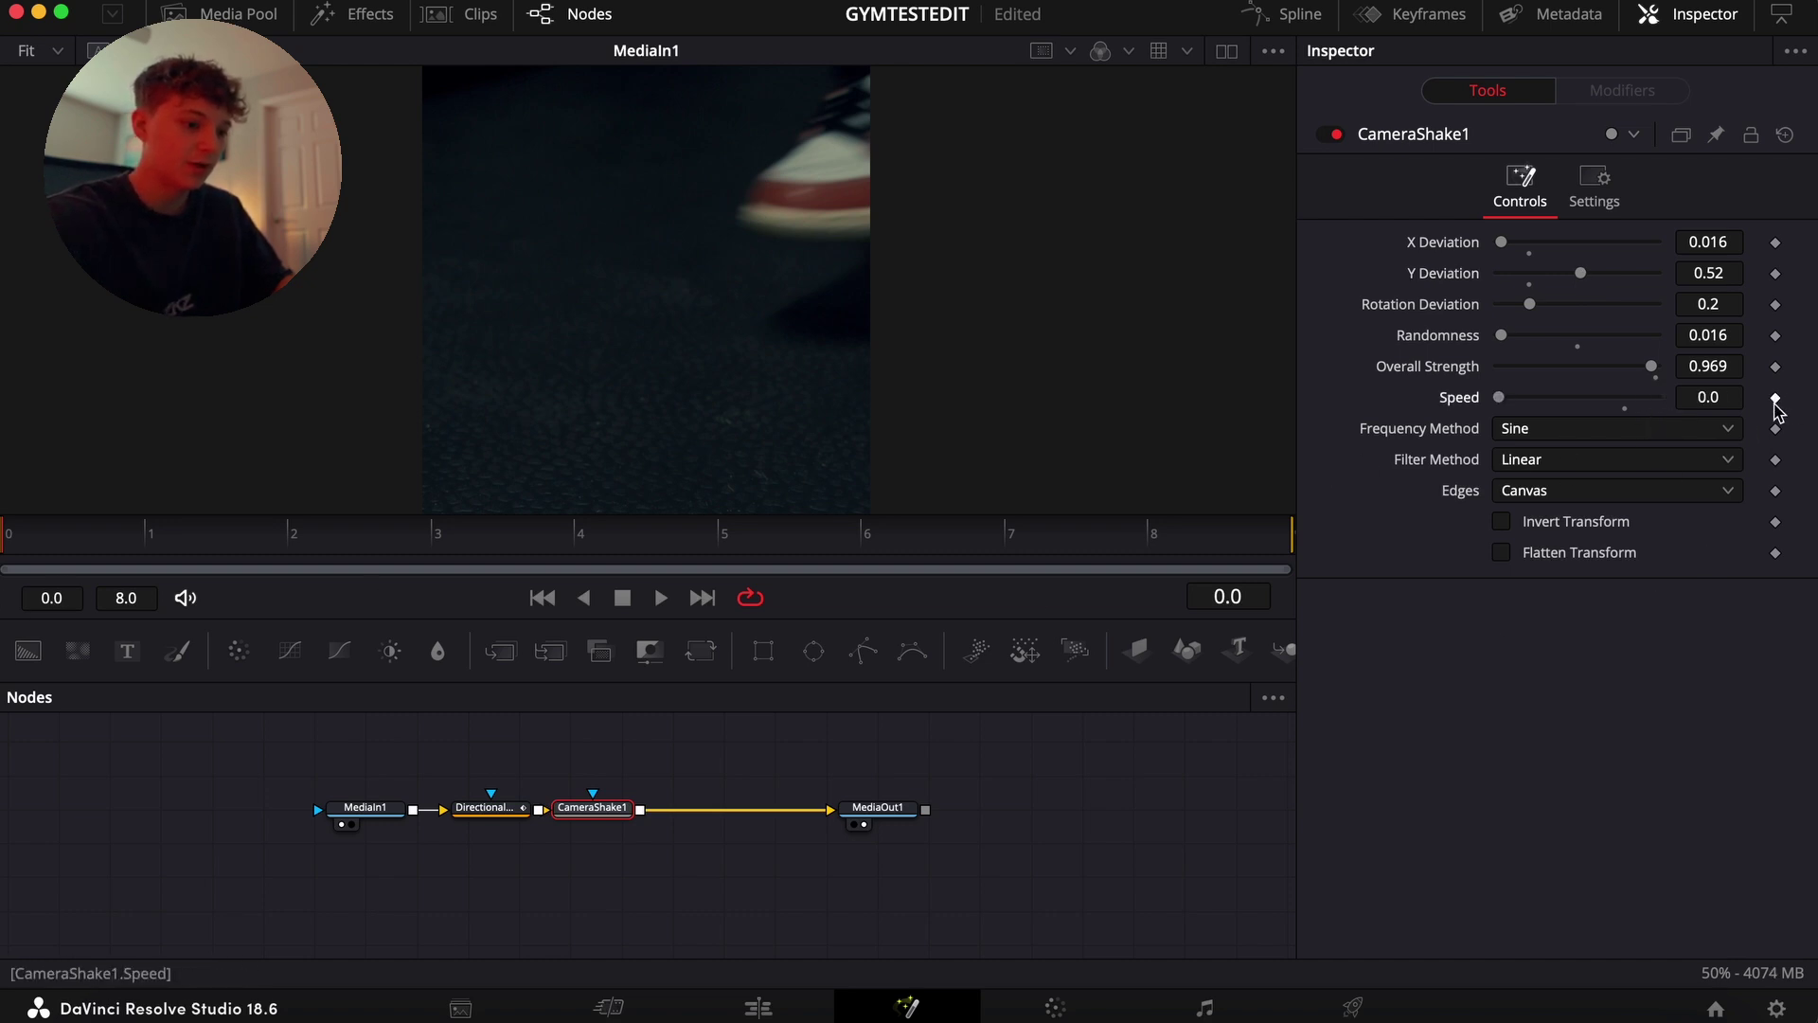
pyautogui.click(1775, 398)
pyautogui.press('space')
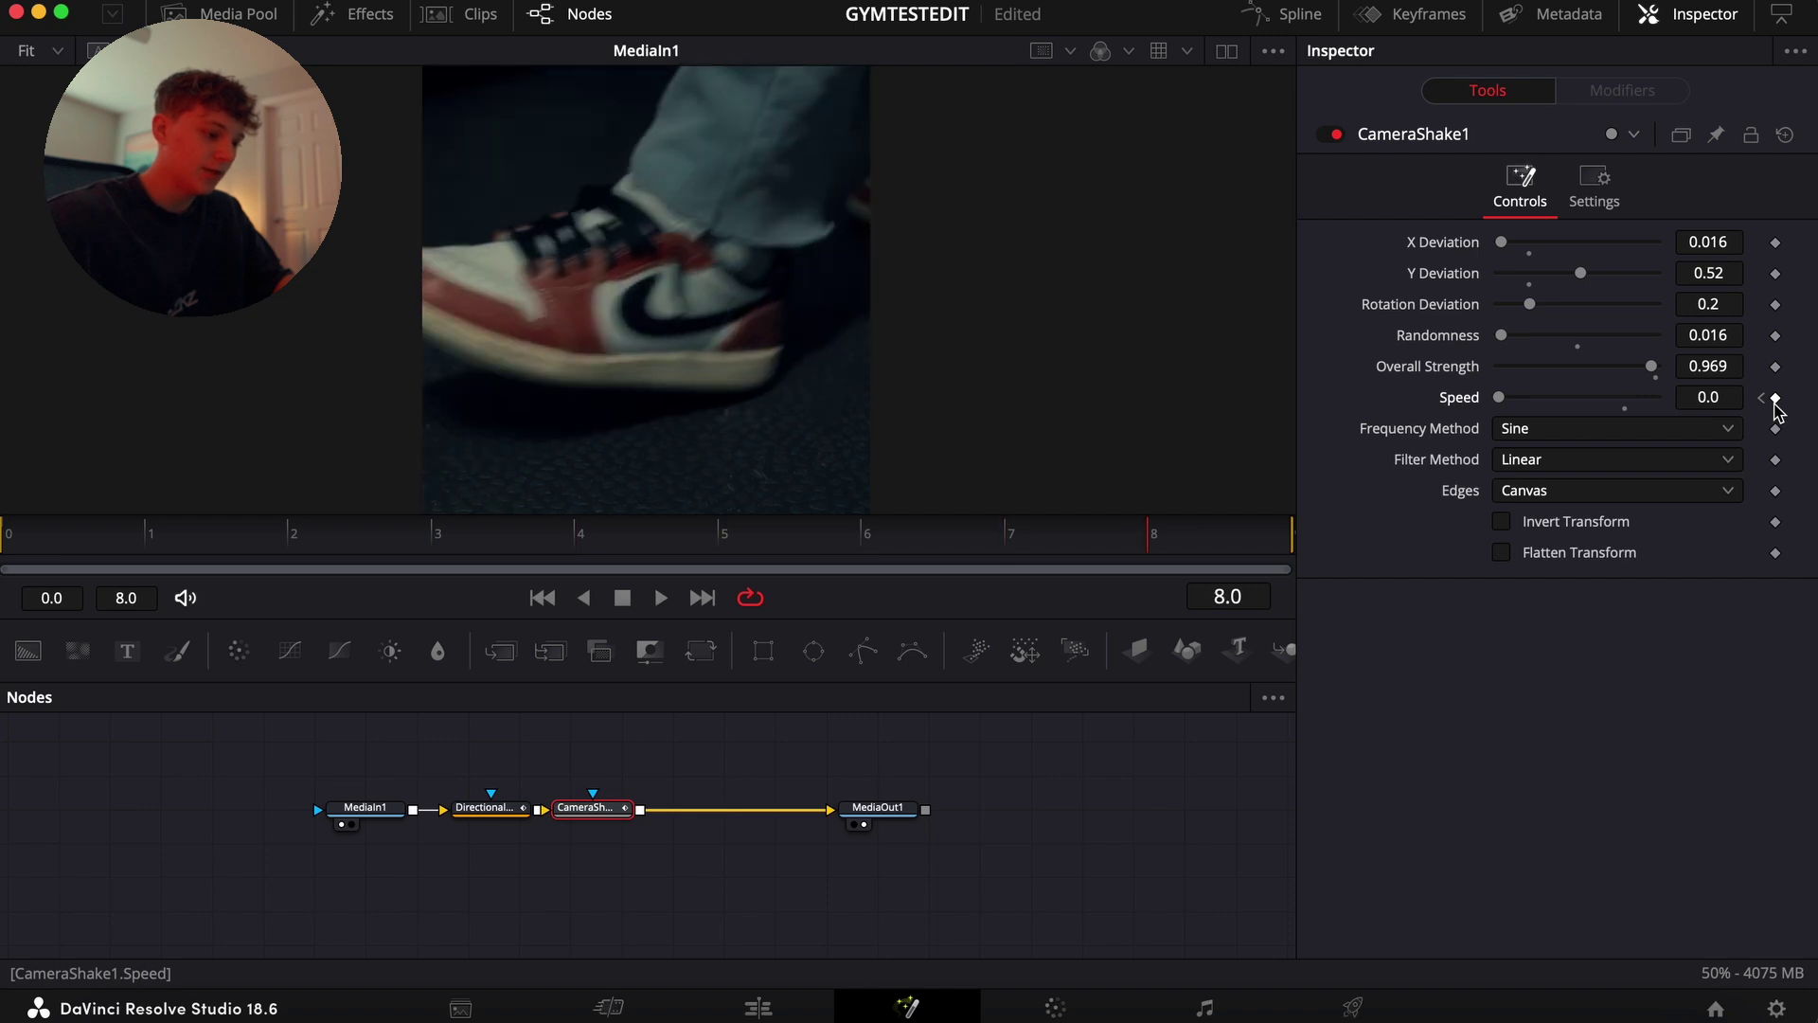
pyautogui.doubleClick(1506, 398)
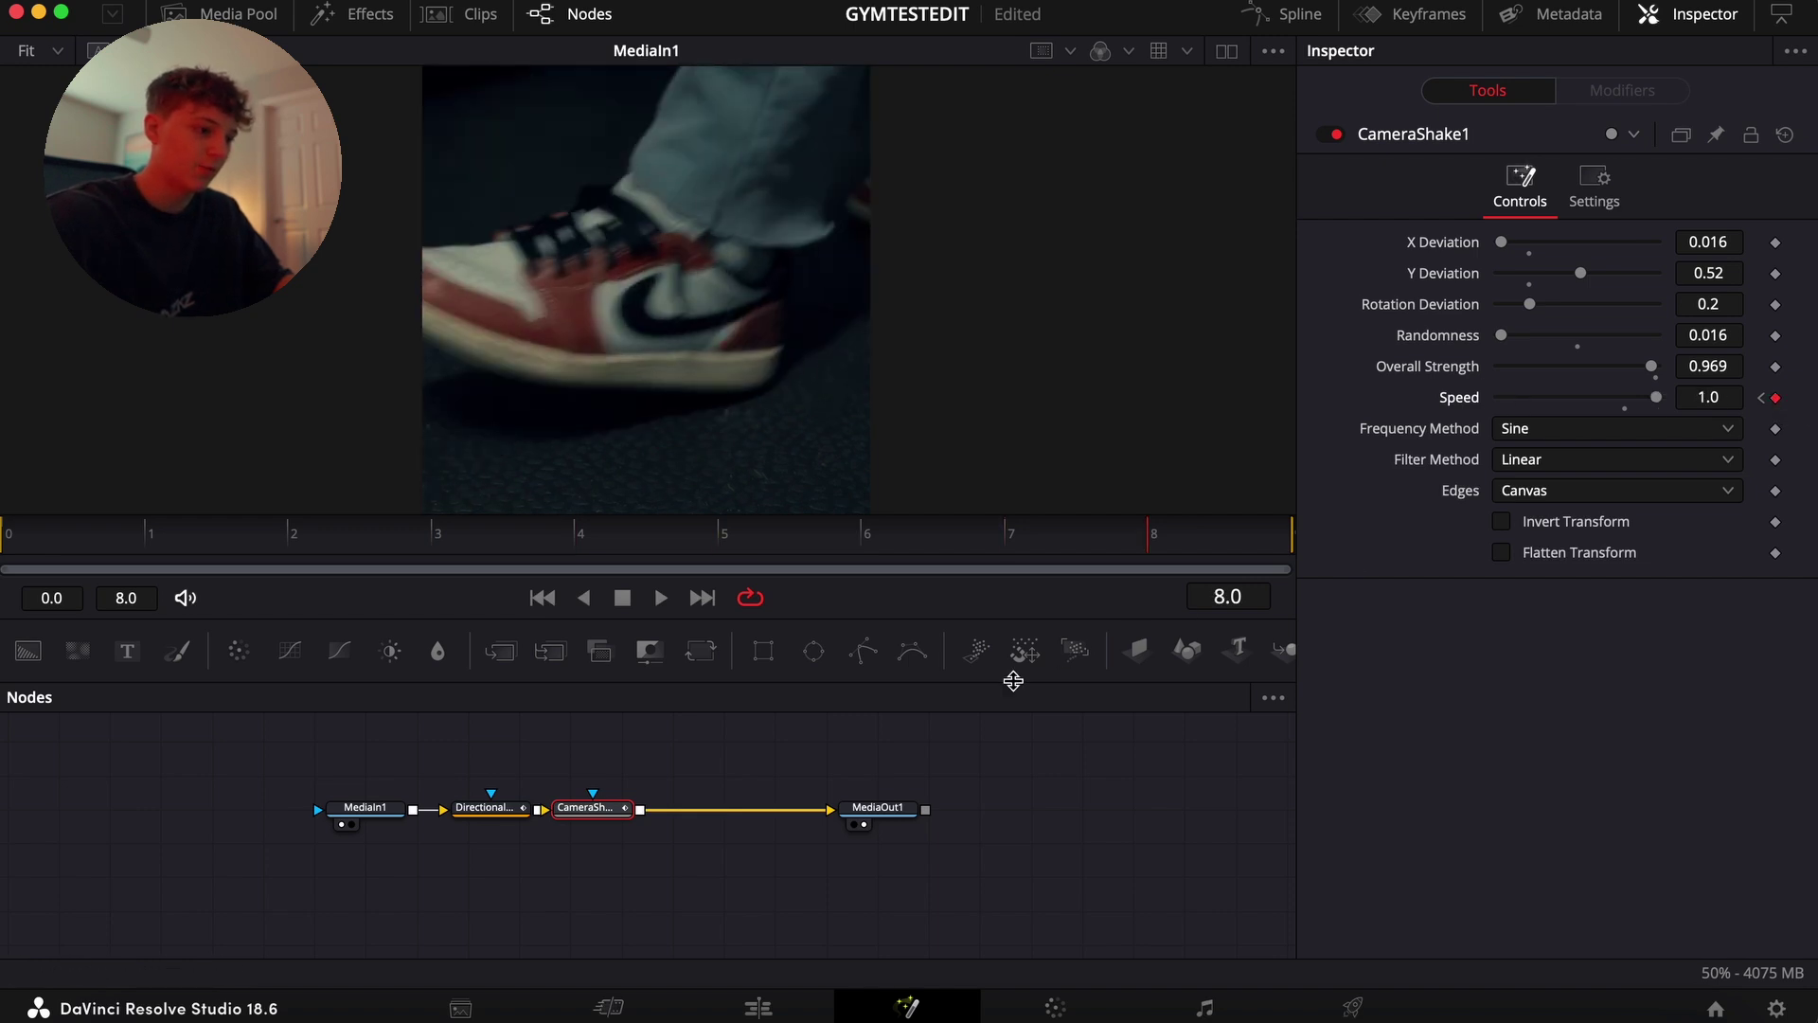
# - Smooth the Speed keyframes into an eased curve, with the directional blur curves hidden
pyautogui.click(1285, 14)
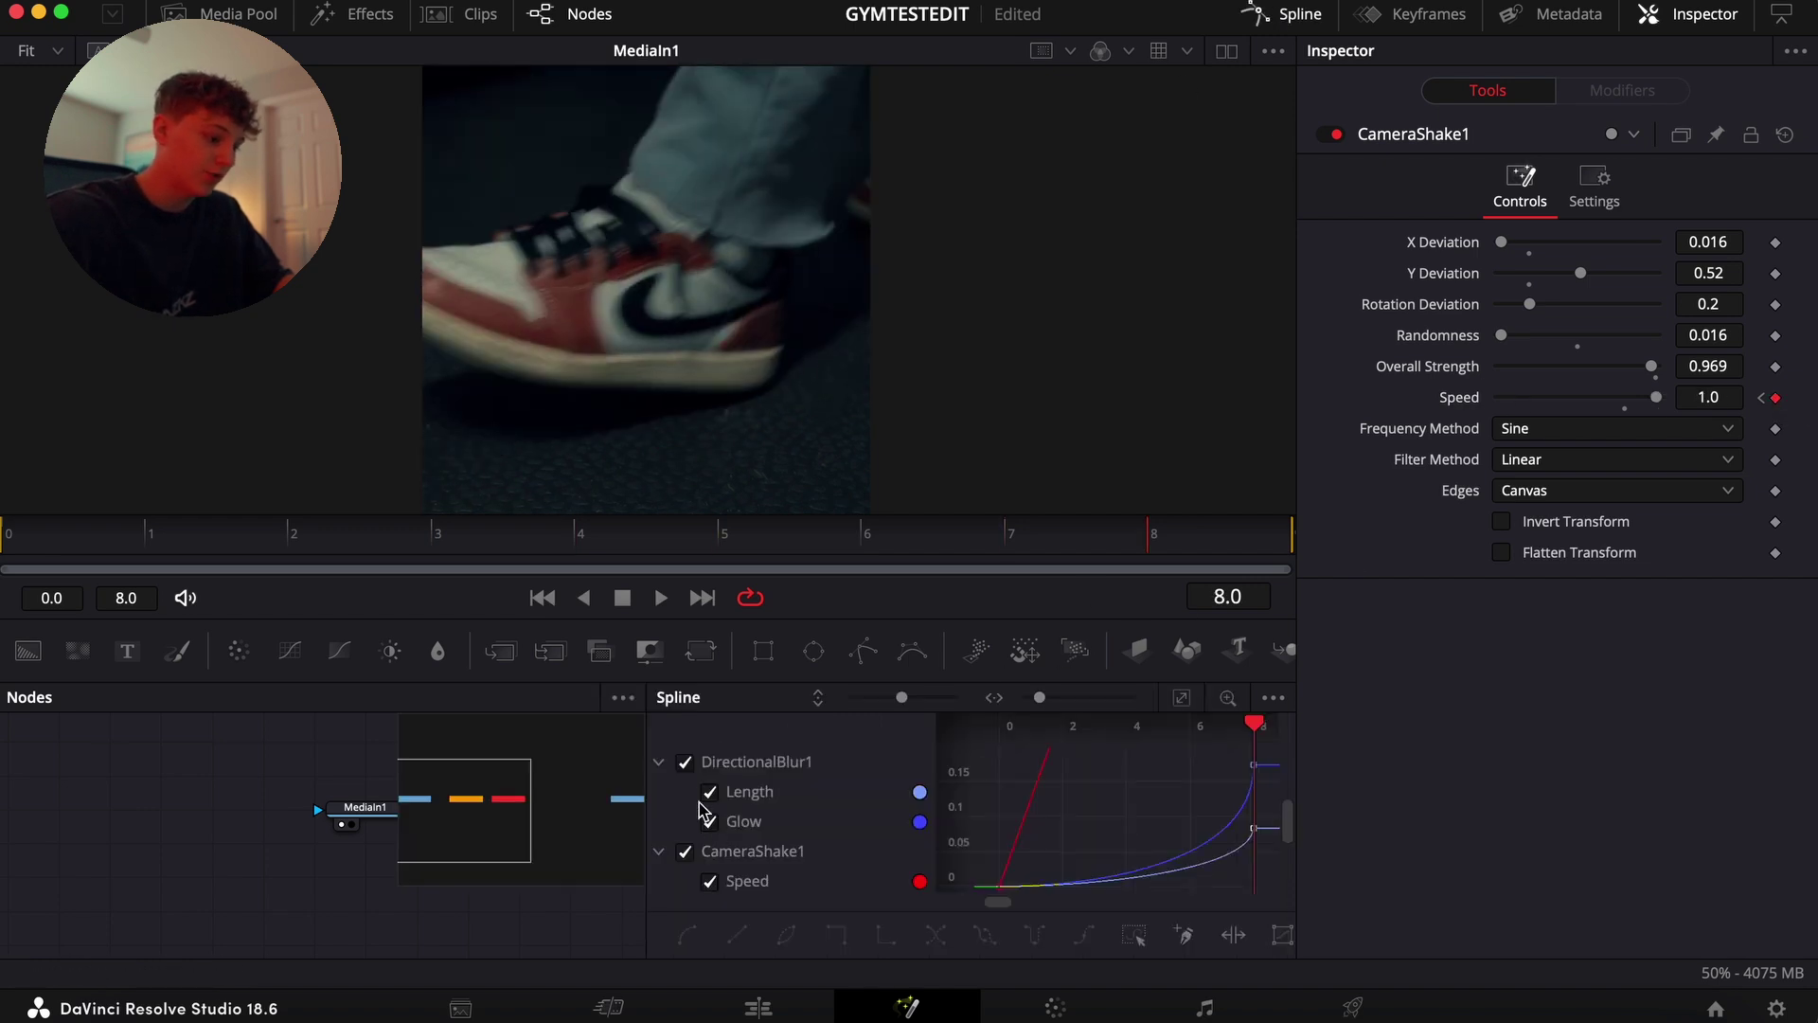
pyautogui.click(686, 763)
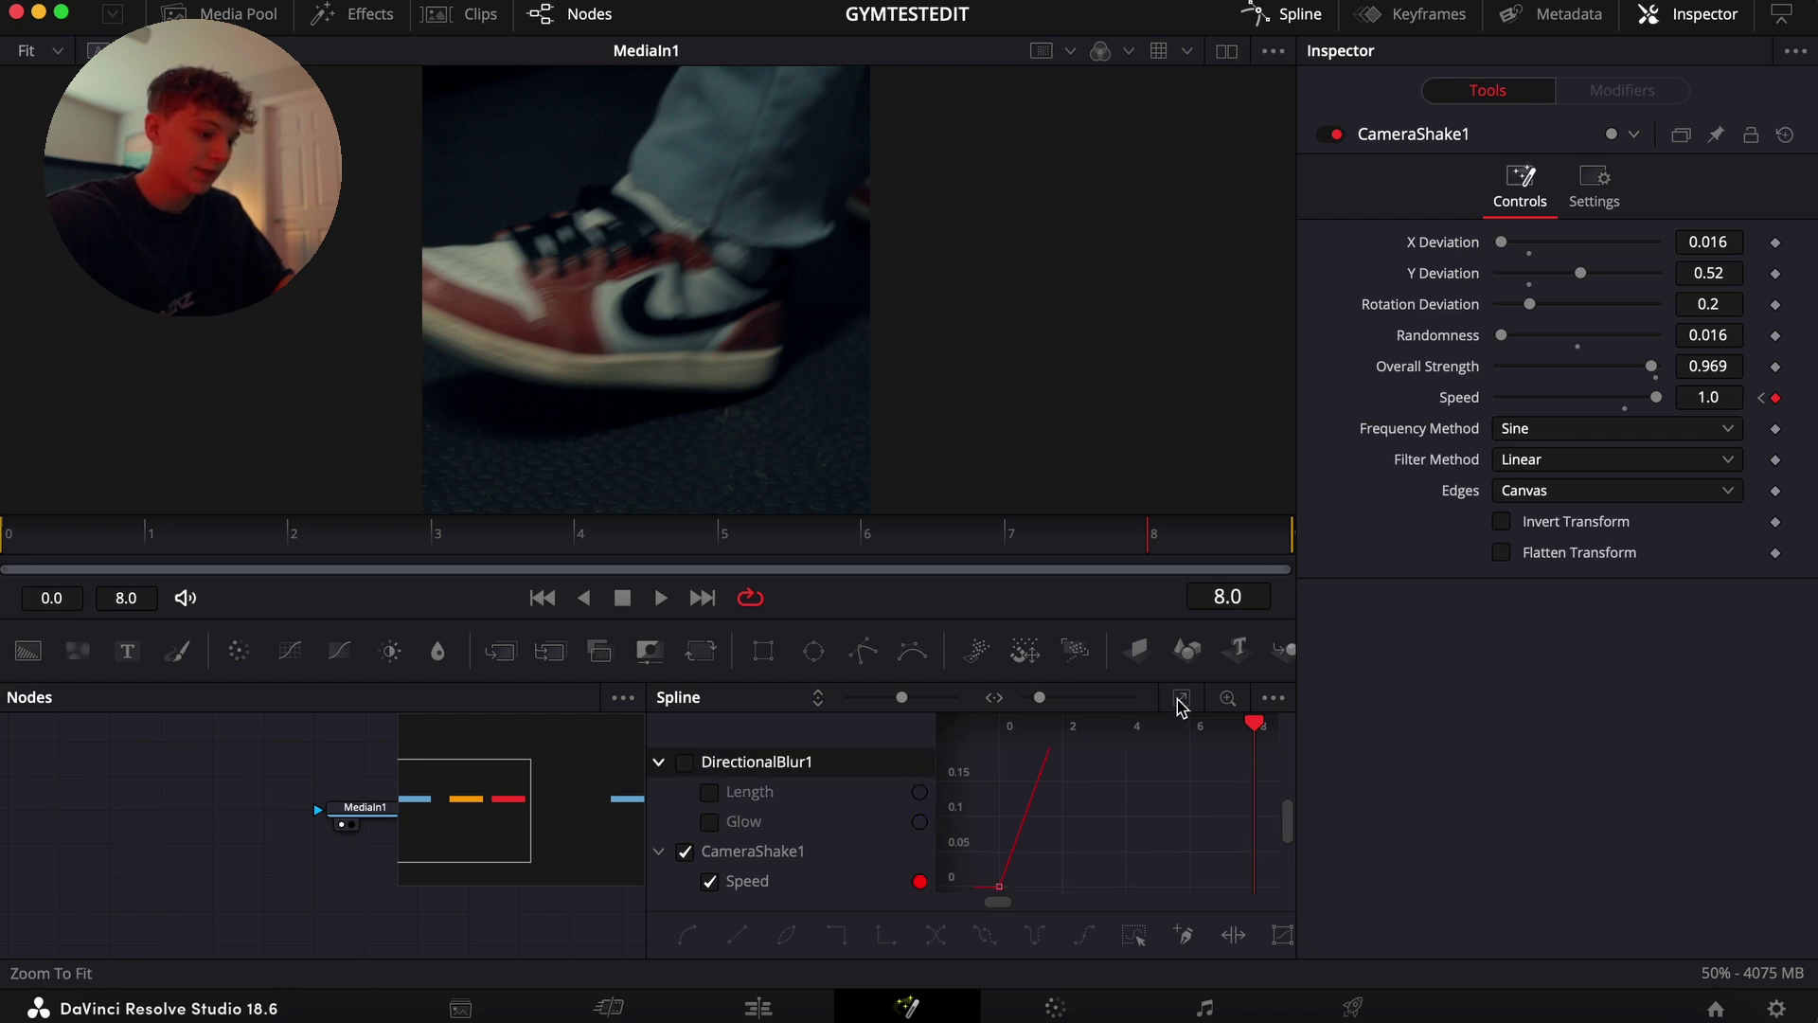
pyautogui.moveTo(1280, 897); pyautogui.dragTo(956, 743)
pyautogui.press('s')
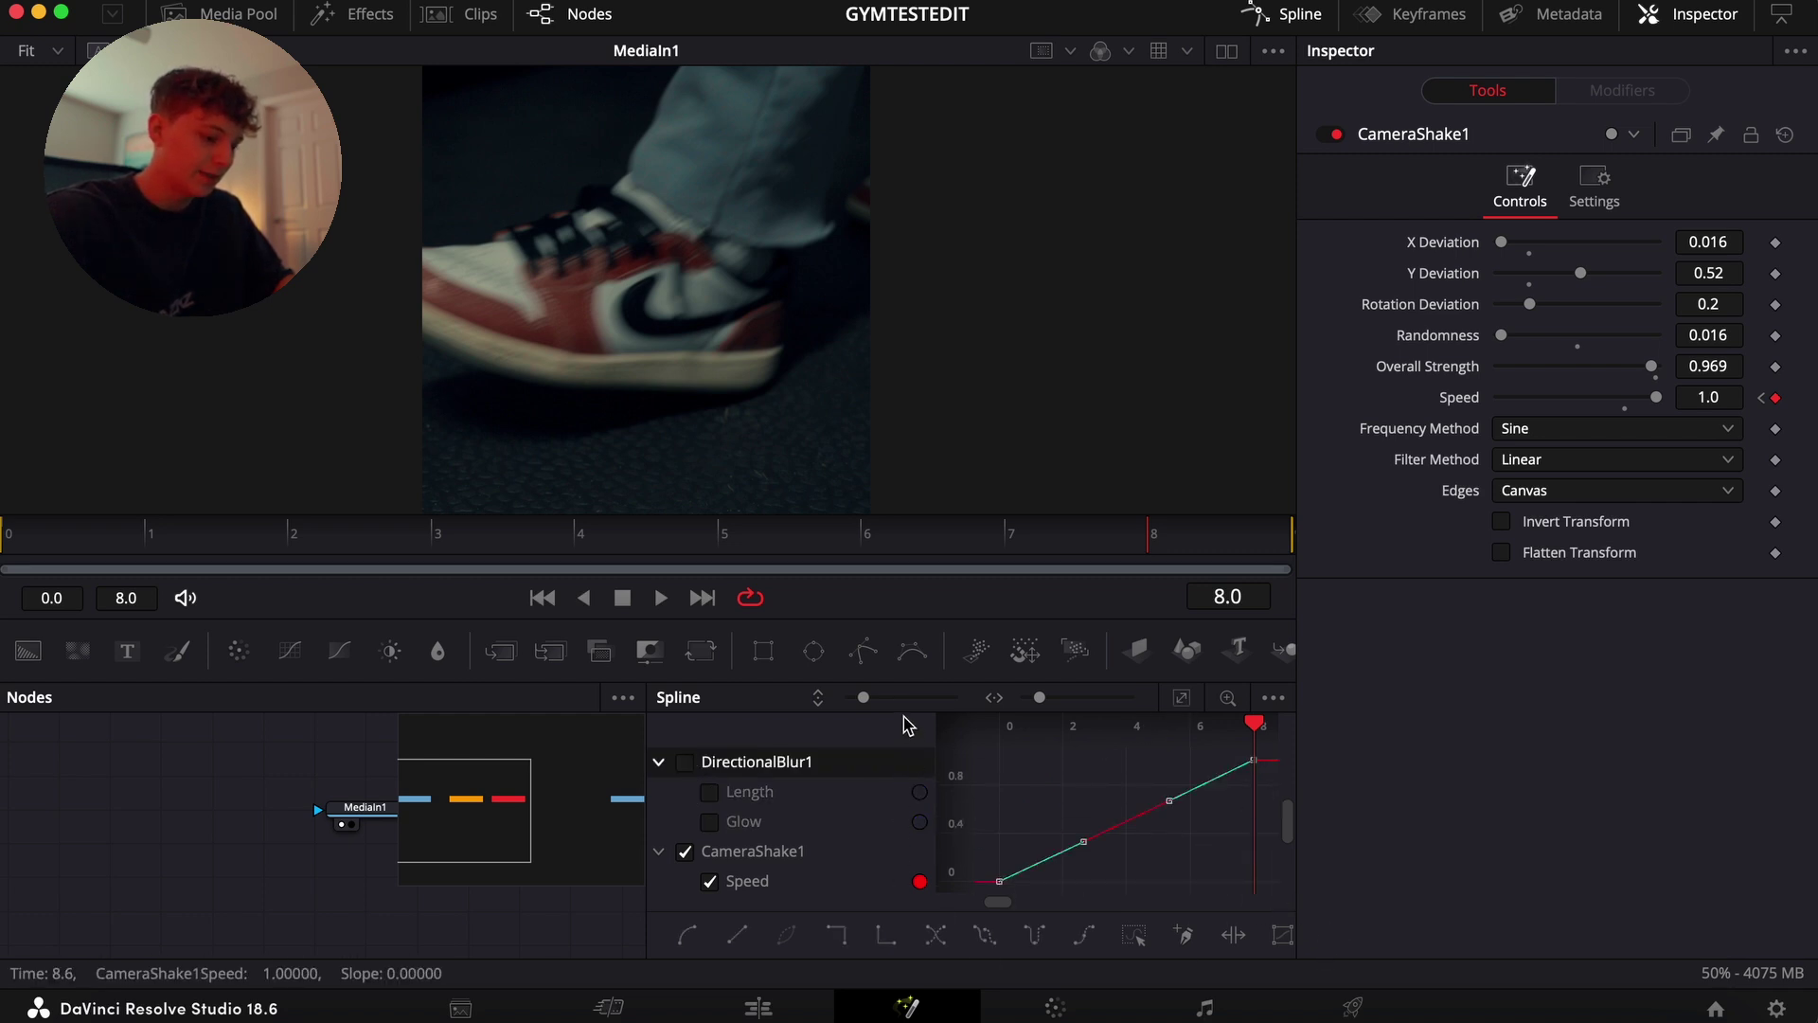
pyautogui.moveTo(1169, 759)
pyautogui.mouseDown()
pyautogui.moveTo(1217, 852)
pyautogui.moveTo(1164, 796)
pyautogui.mouseUp()
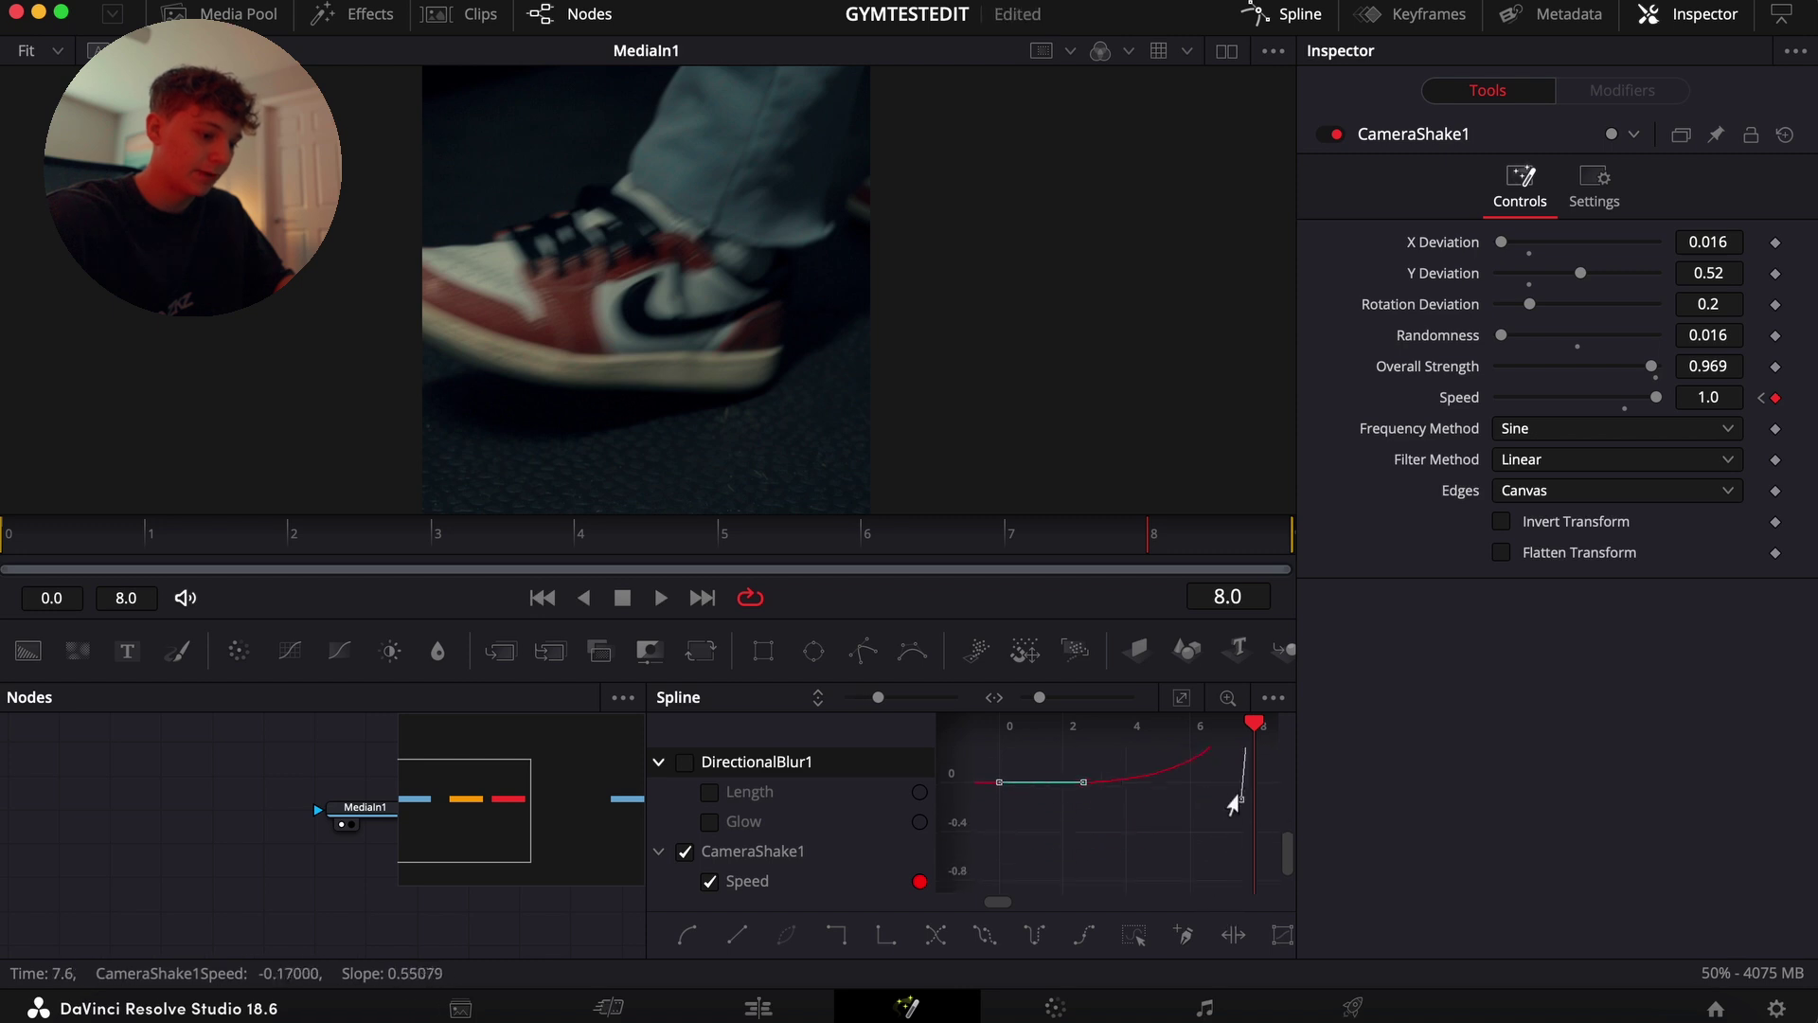
# - Preview the shake from the start and set CameraShake1's Edges to Mirror
pyautogui.click(759, 1006)
pyautogui.press('Home')
pyautogui.press('space')
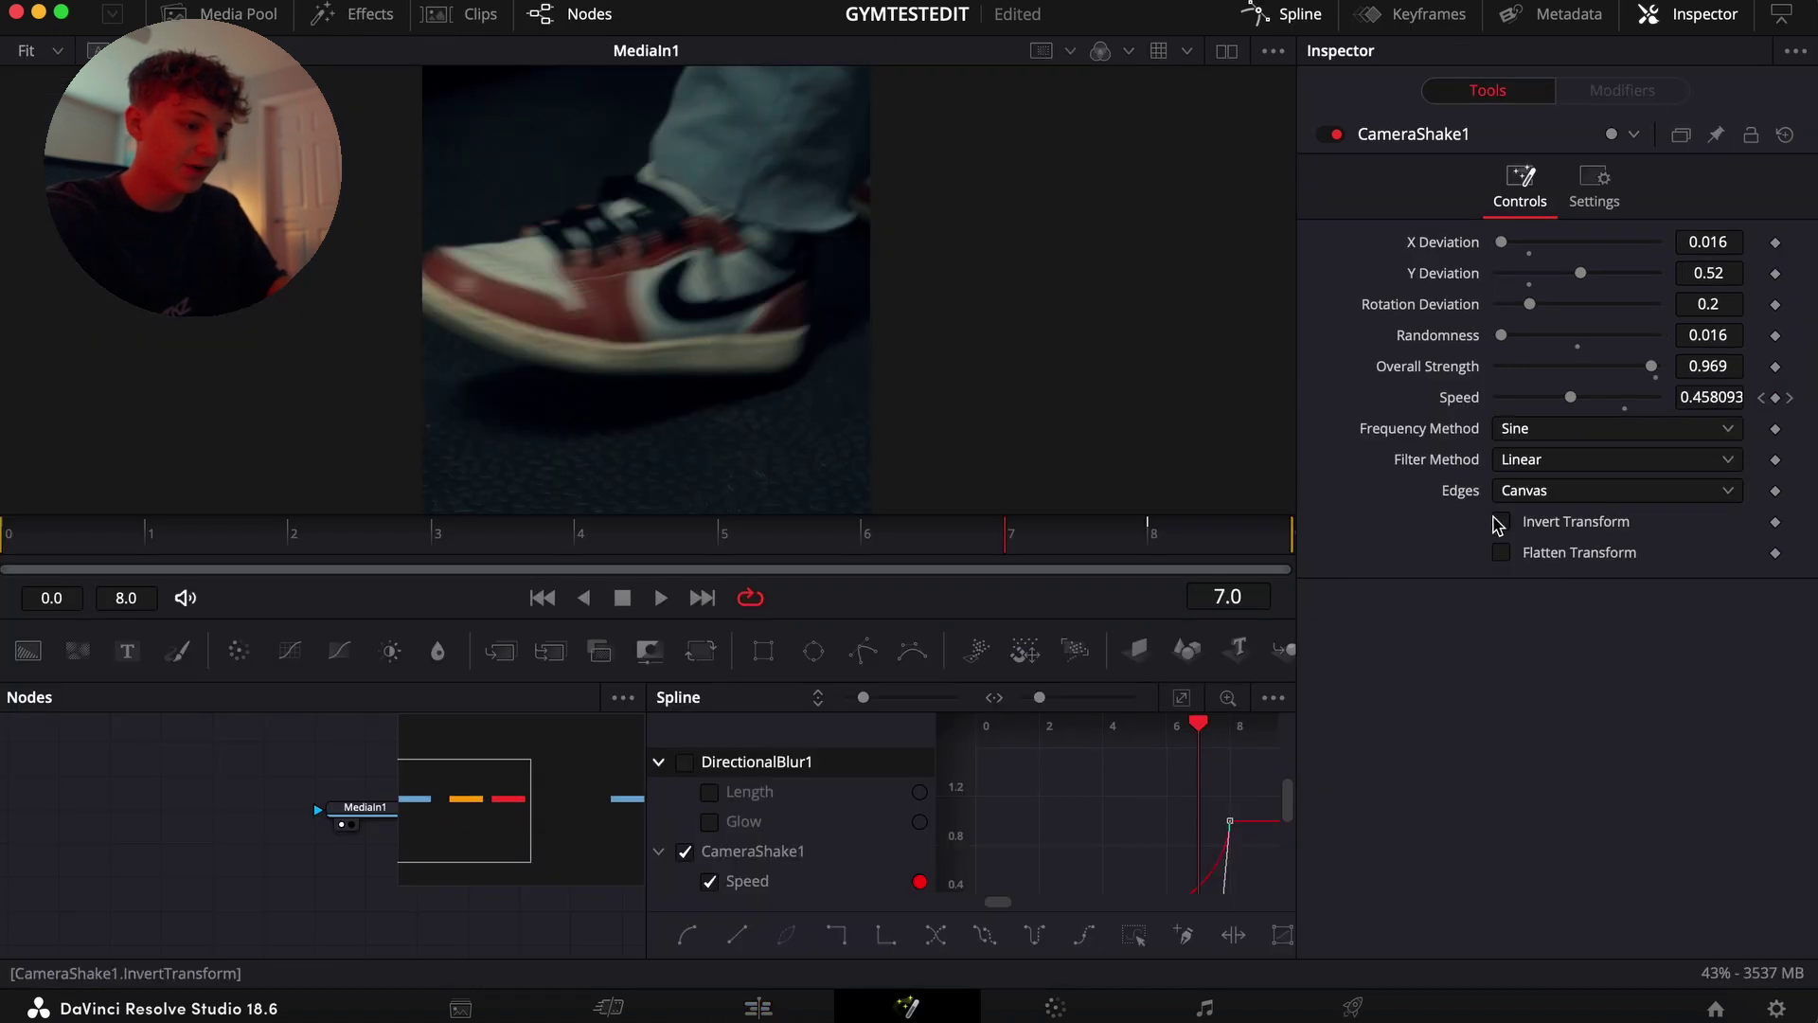
pyautogui.click(1526, 493)
pyautogui.click(1521, 605)
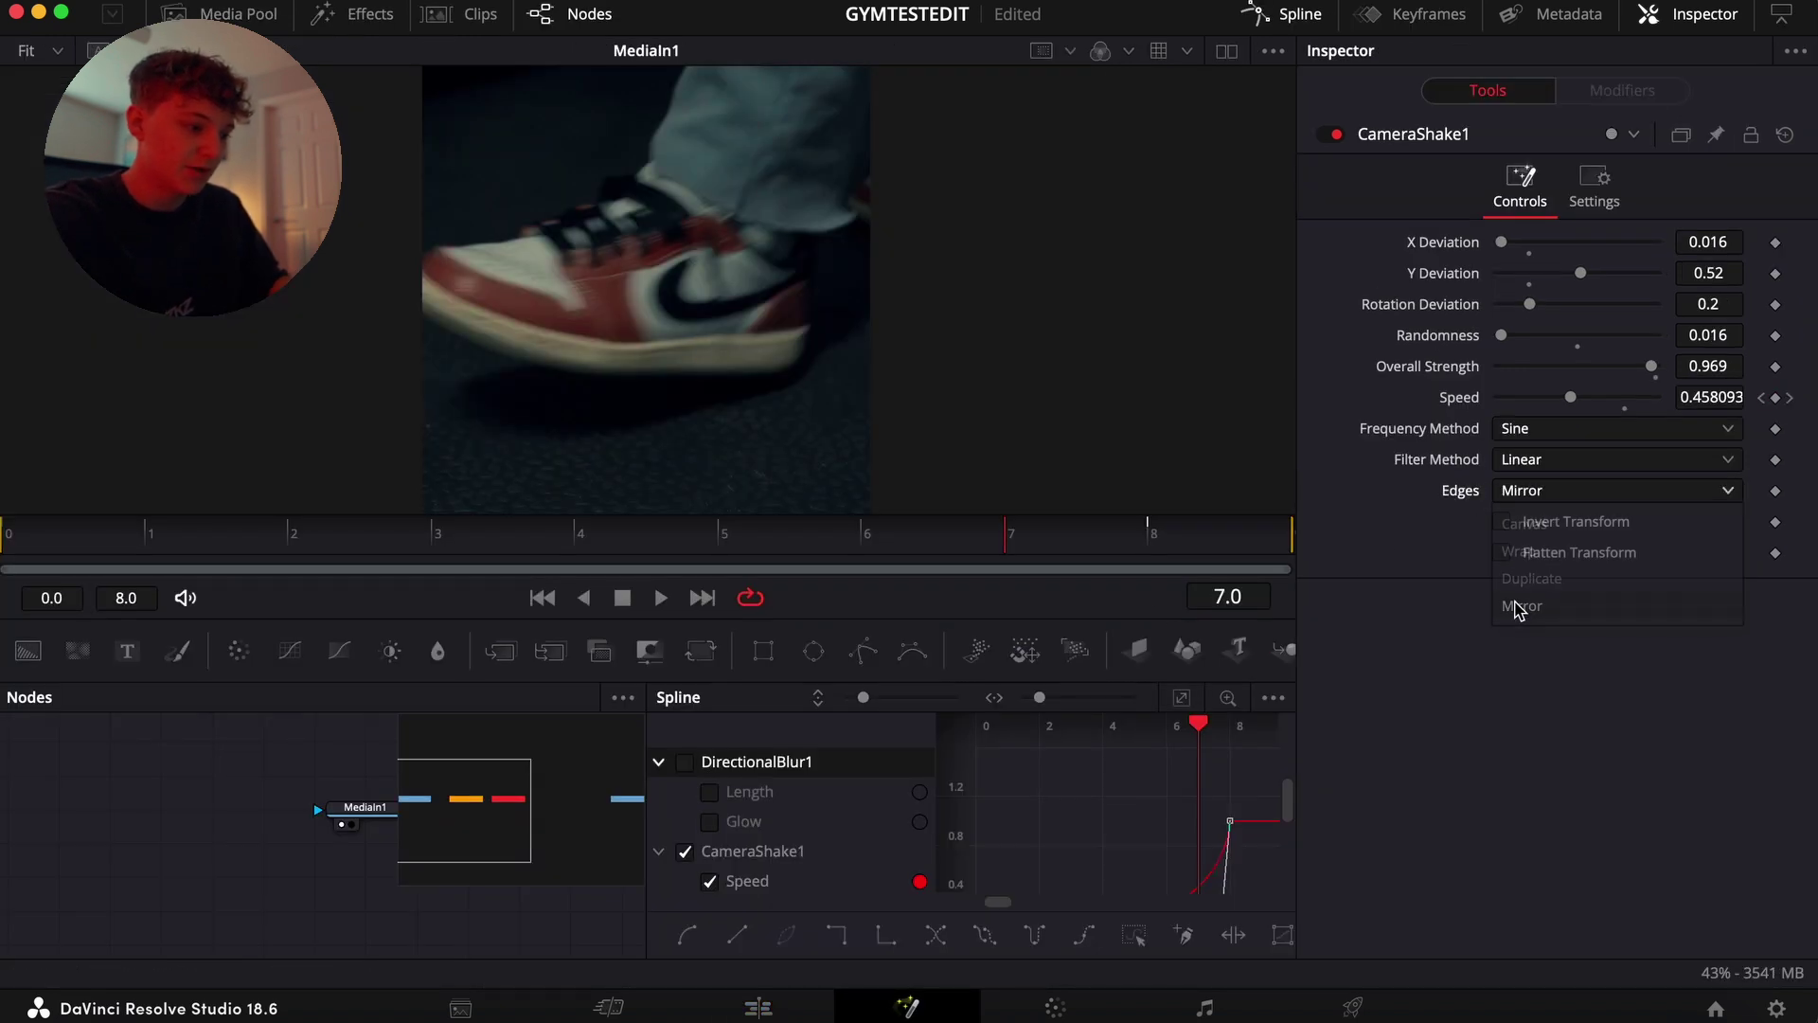
pyautogui.click(759, 1007)
pyautogui.press('Left')
pyautogui.press('Left')
pyautogui.press('Left')
pyautogui.press('Left')
pyautogui.press('Left')
pyautogui.press('Left')
pyautogui.press('Left')
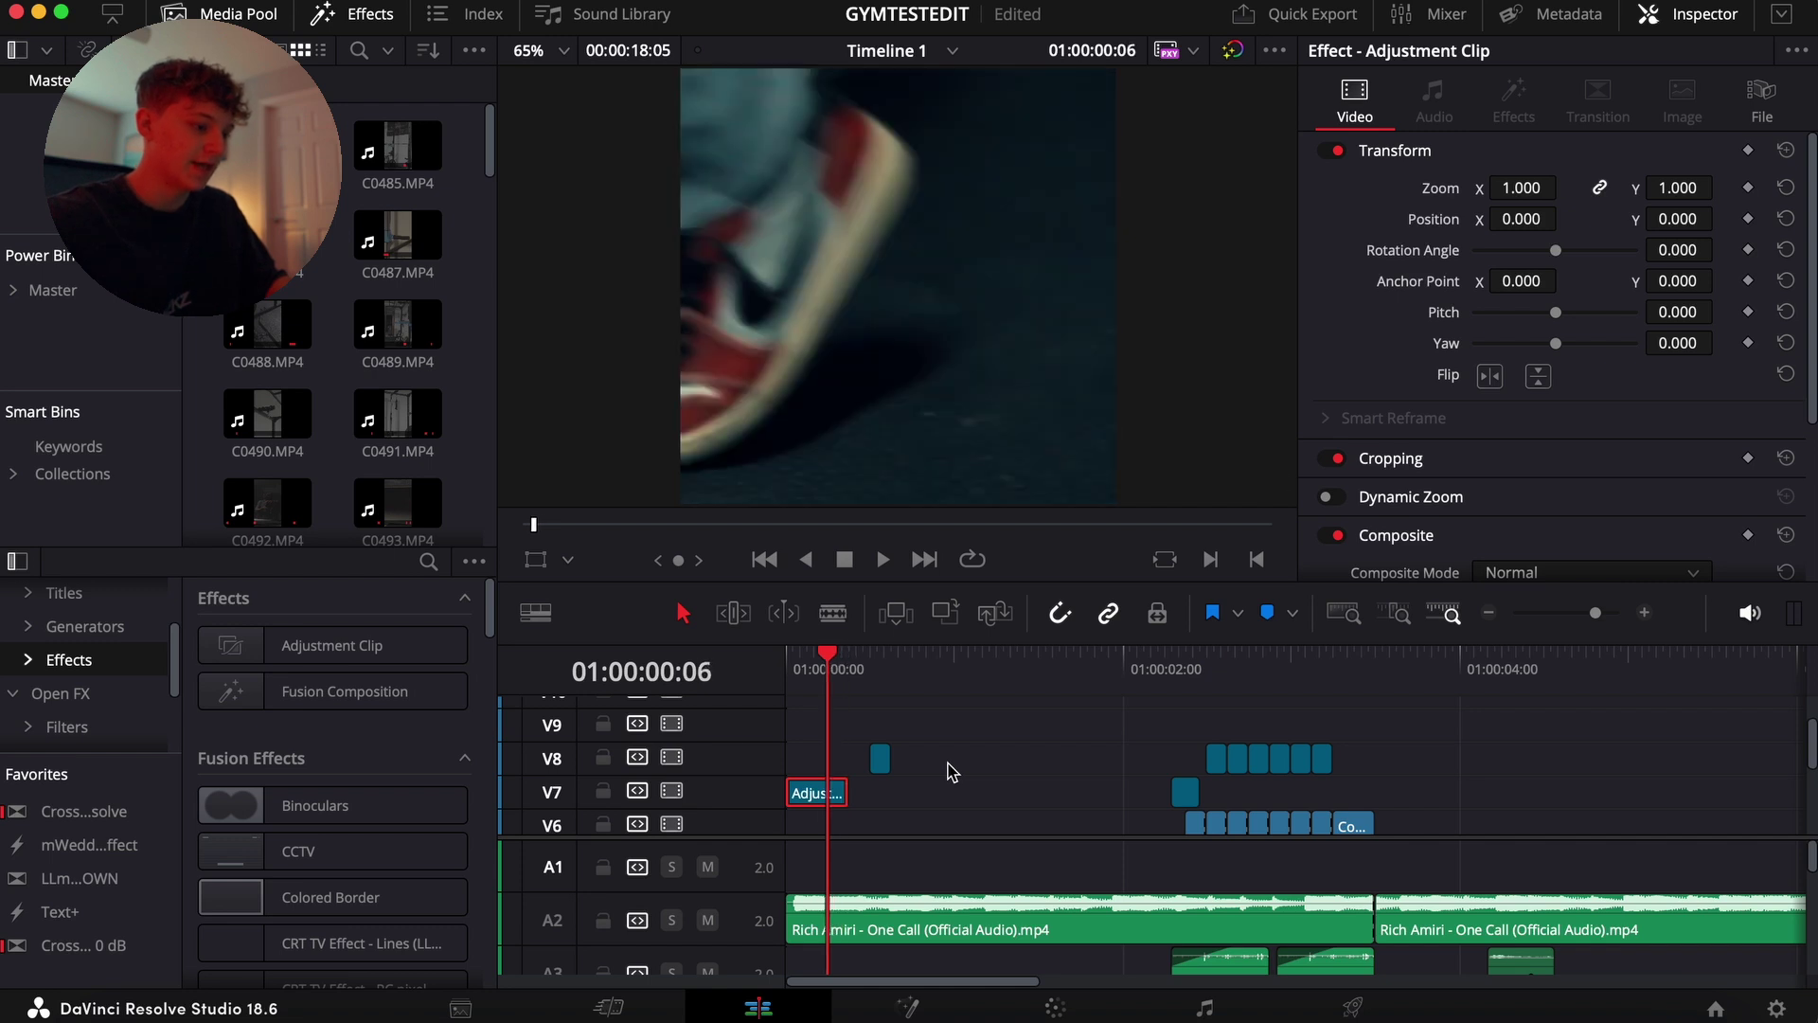
pyautogui.press('Right')
pyautogui.press('Right')
pyautogui.press('Right')
pyautogui.press('Right')
pyautogui.press('Right')
pyautogui.press('Right')
pyautogui.press('Right')
pyautogui.press('Right')
pyautogui.press('Left')
pyautogui.press('Right')
pyautogui.press('Right')
pyautogui.press('Right')
pyautogui.hotkey('shift', 'Right')
pyautogui.hotkey('shift', 'Right')
pyautogui.scroll(-2, 1285, 741)
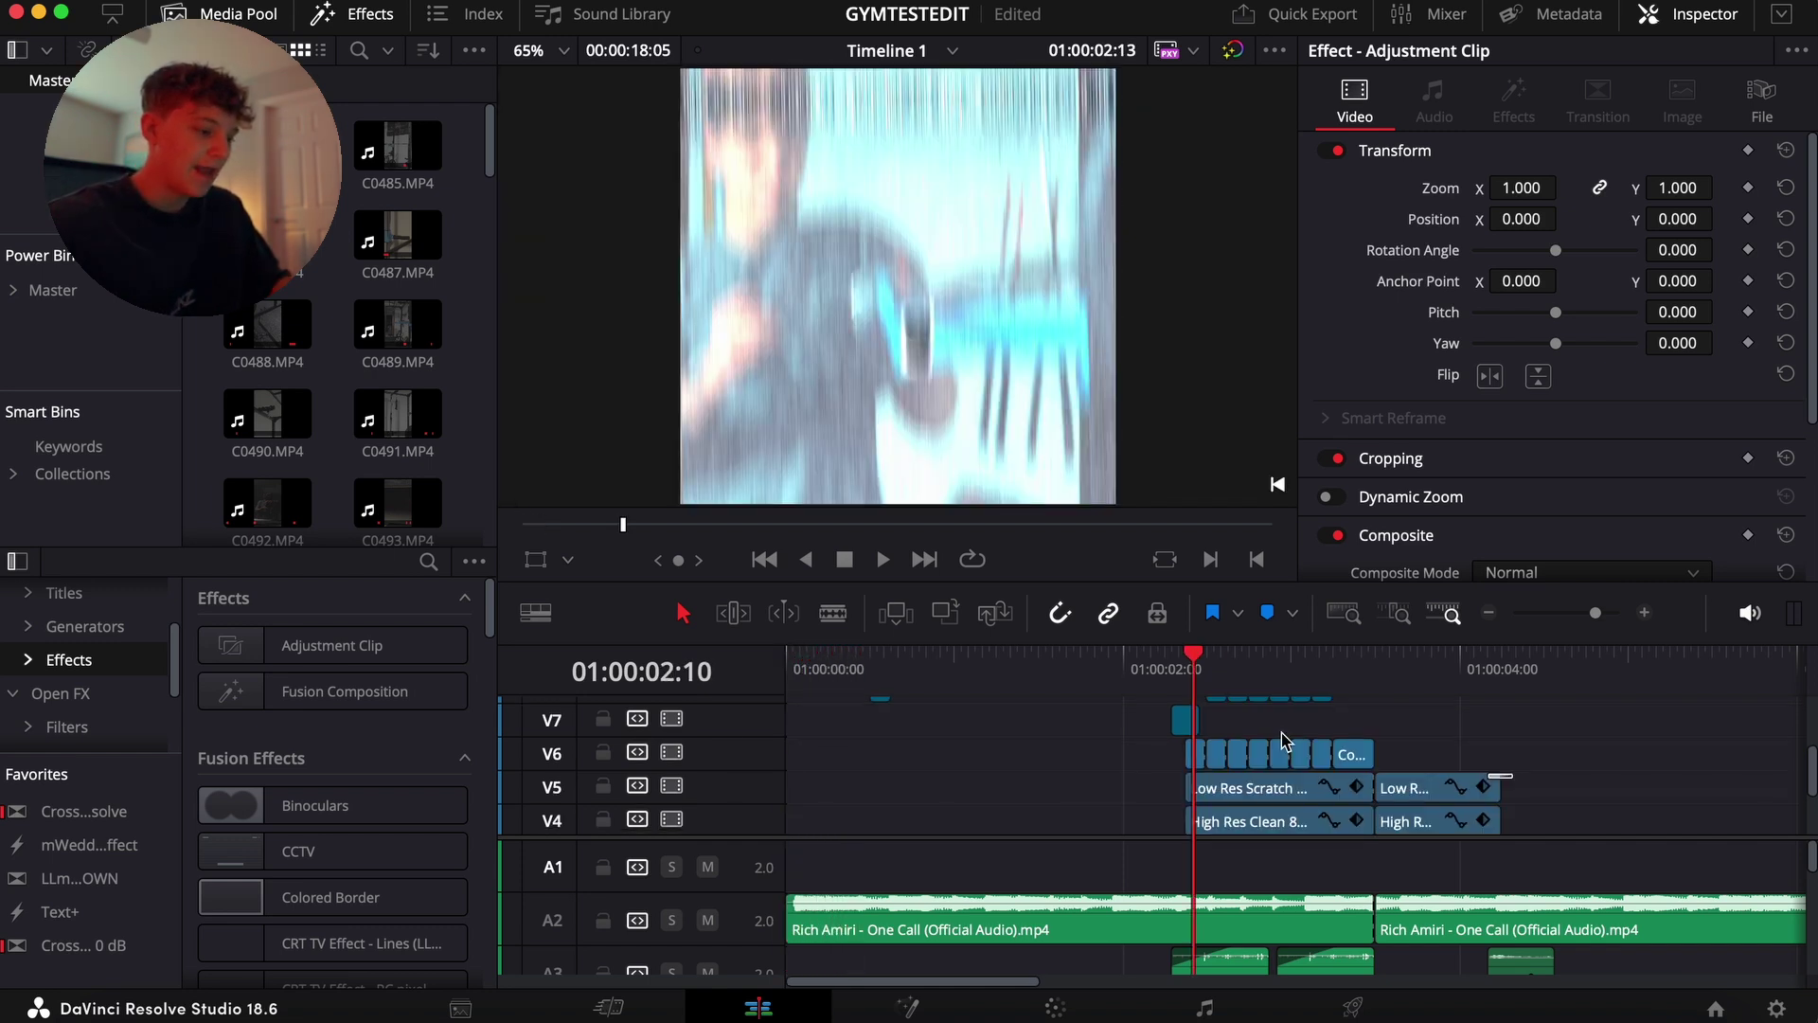
pyautogui.press('Right')
pyautogui.press('Right')
pyautogui.press('Right')
pyautogui.press('Right')
pyautogui.press('Right')
pyautogui.press('Right')
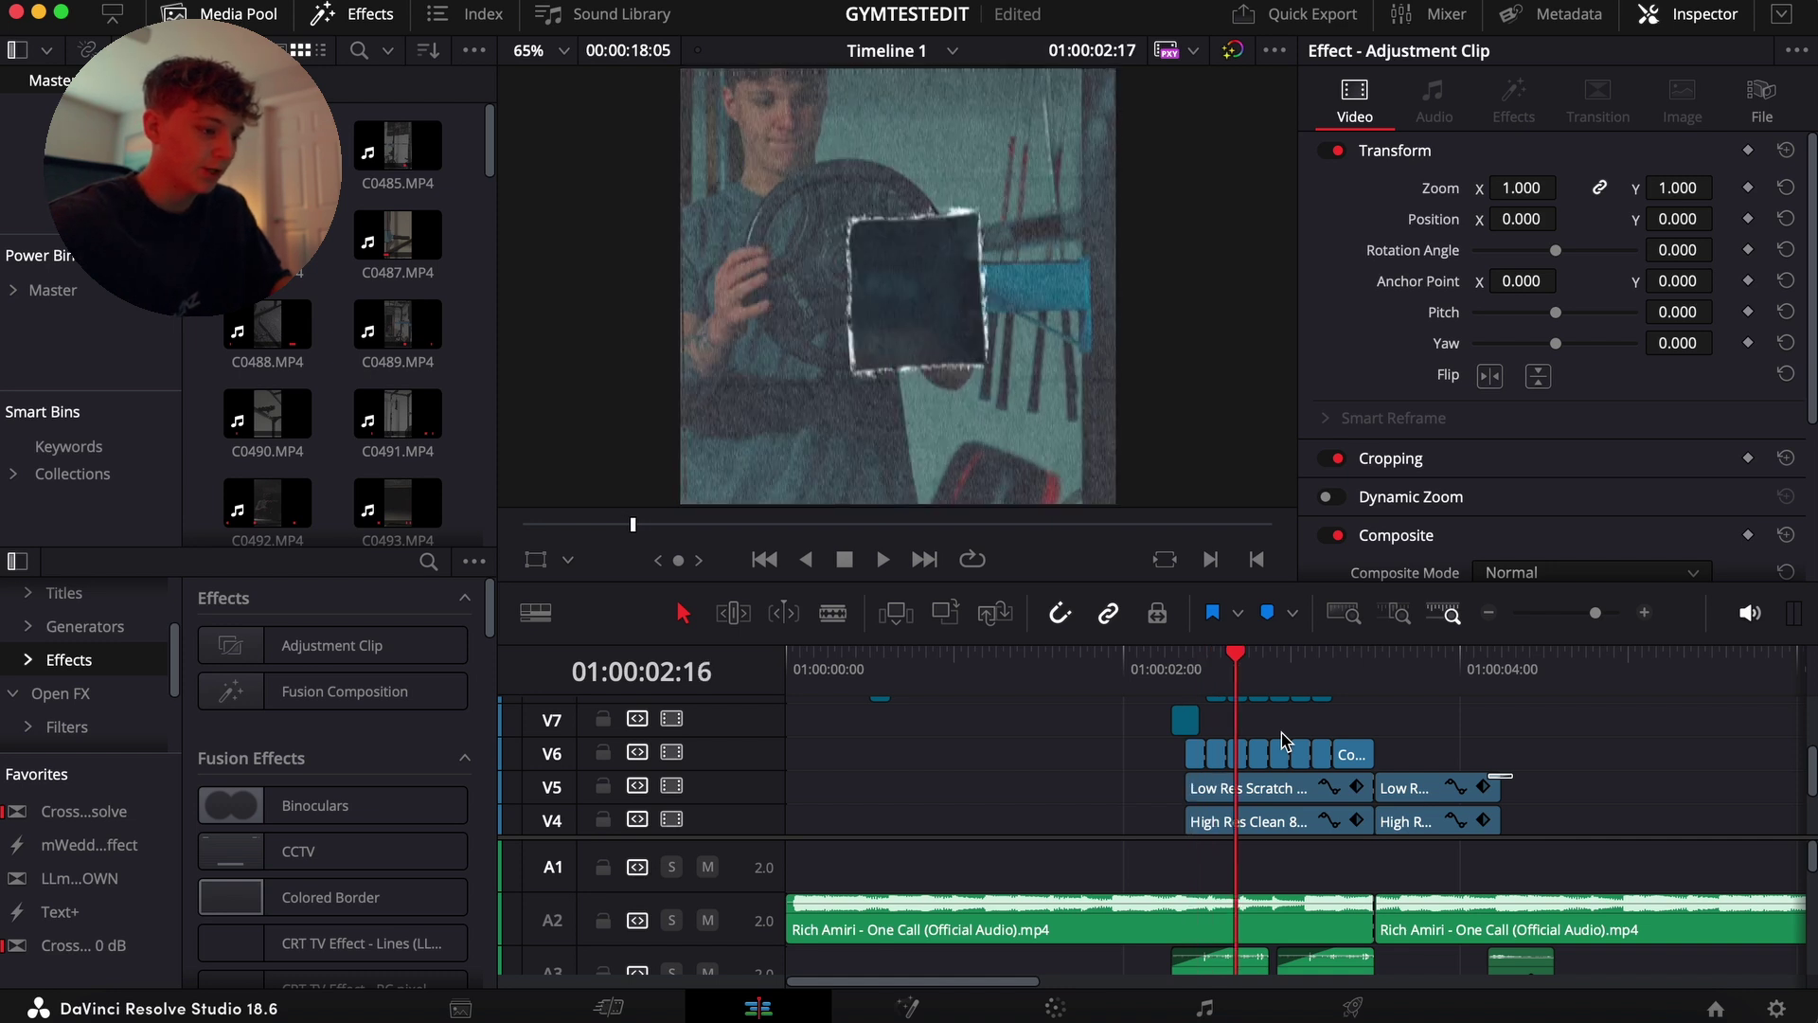
pyautogui.press('Right')
pyautogui.press('Right')
pyautogui.press('Right')
pyautogui.press('Right')
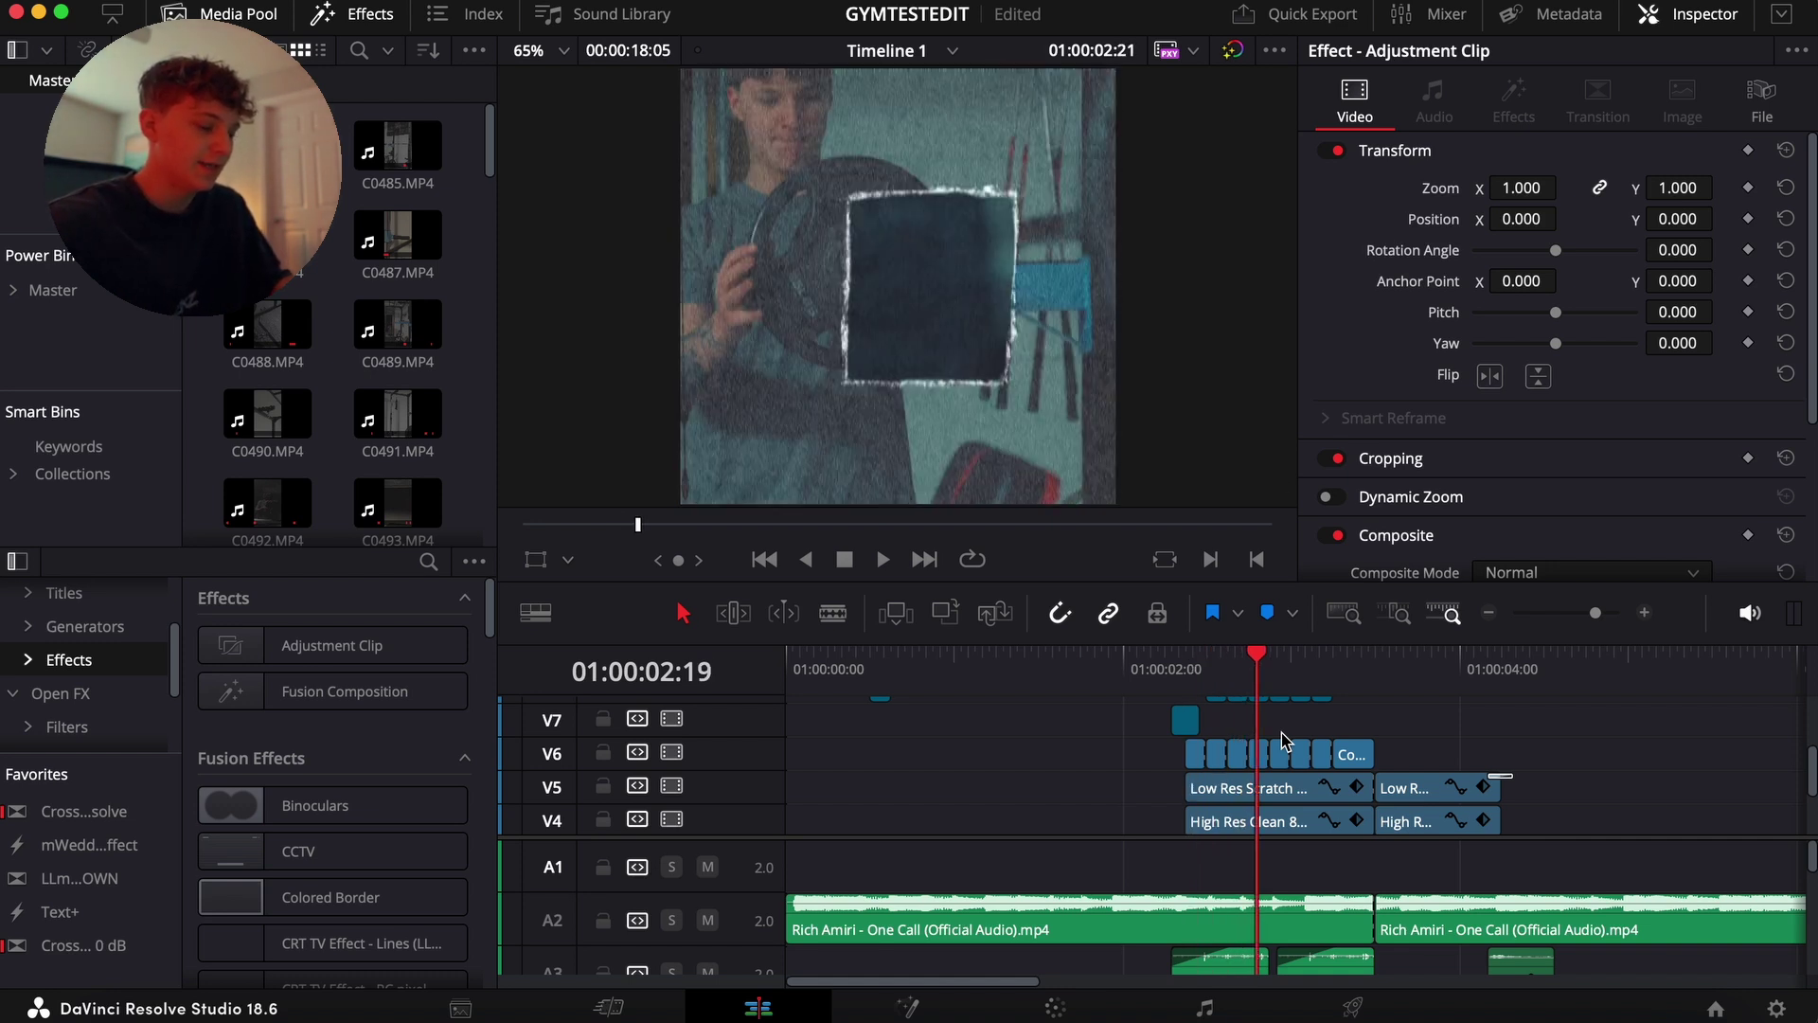
pyautogui.press('Right')
pyautogui.press('Right')
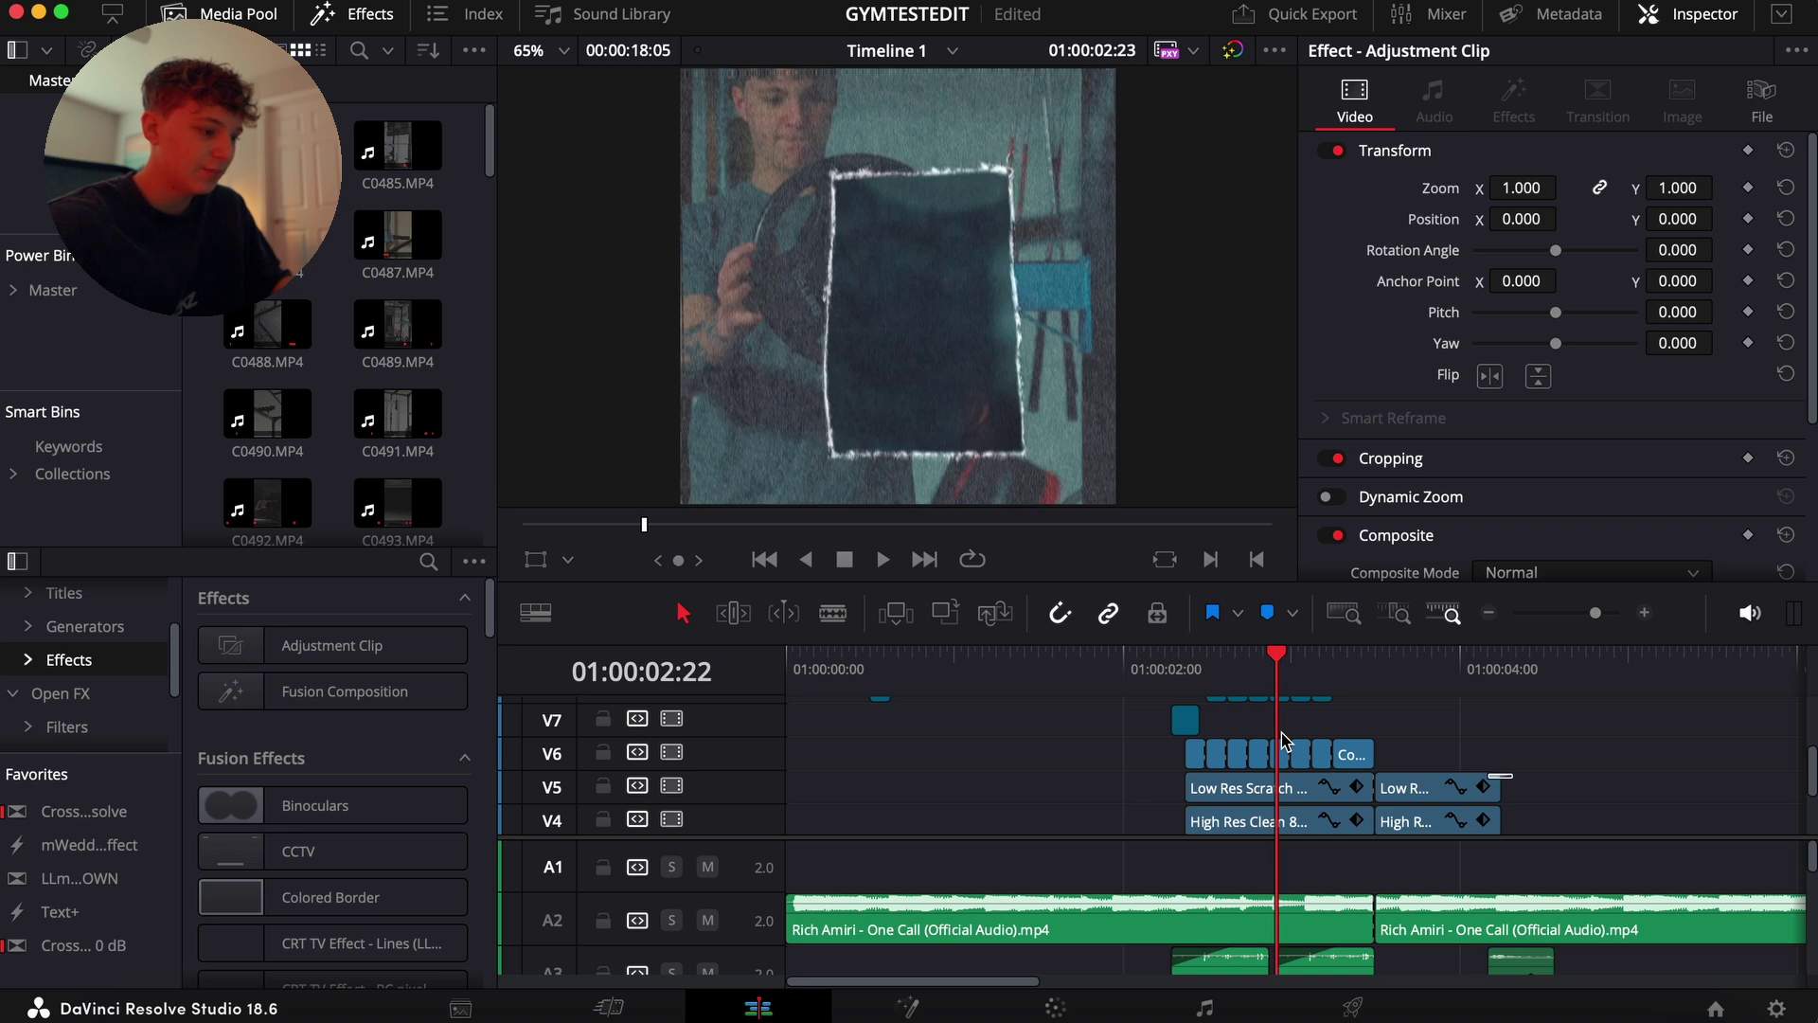
pyautogui.press('Right')
pyautogui.press('Right')
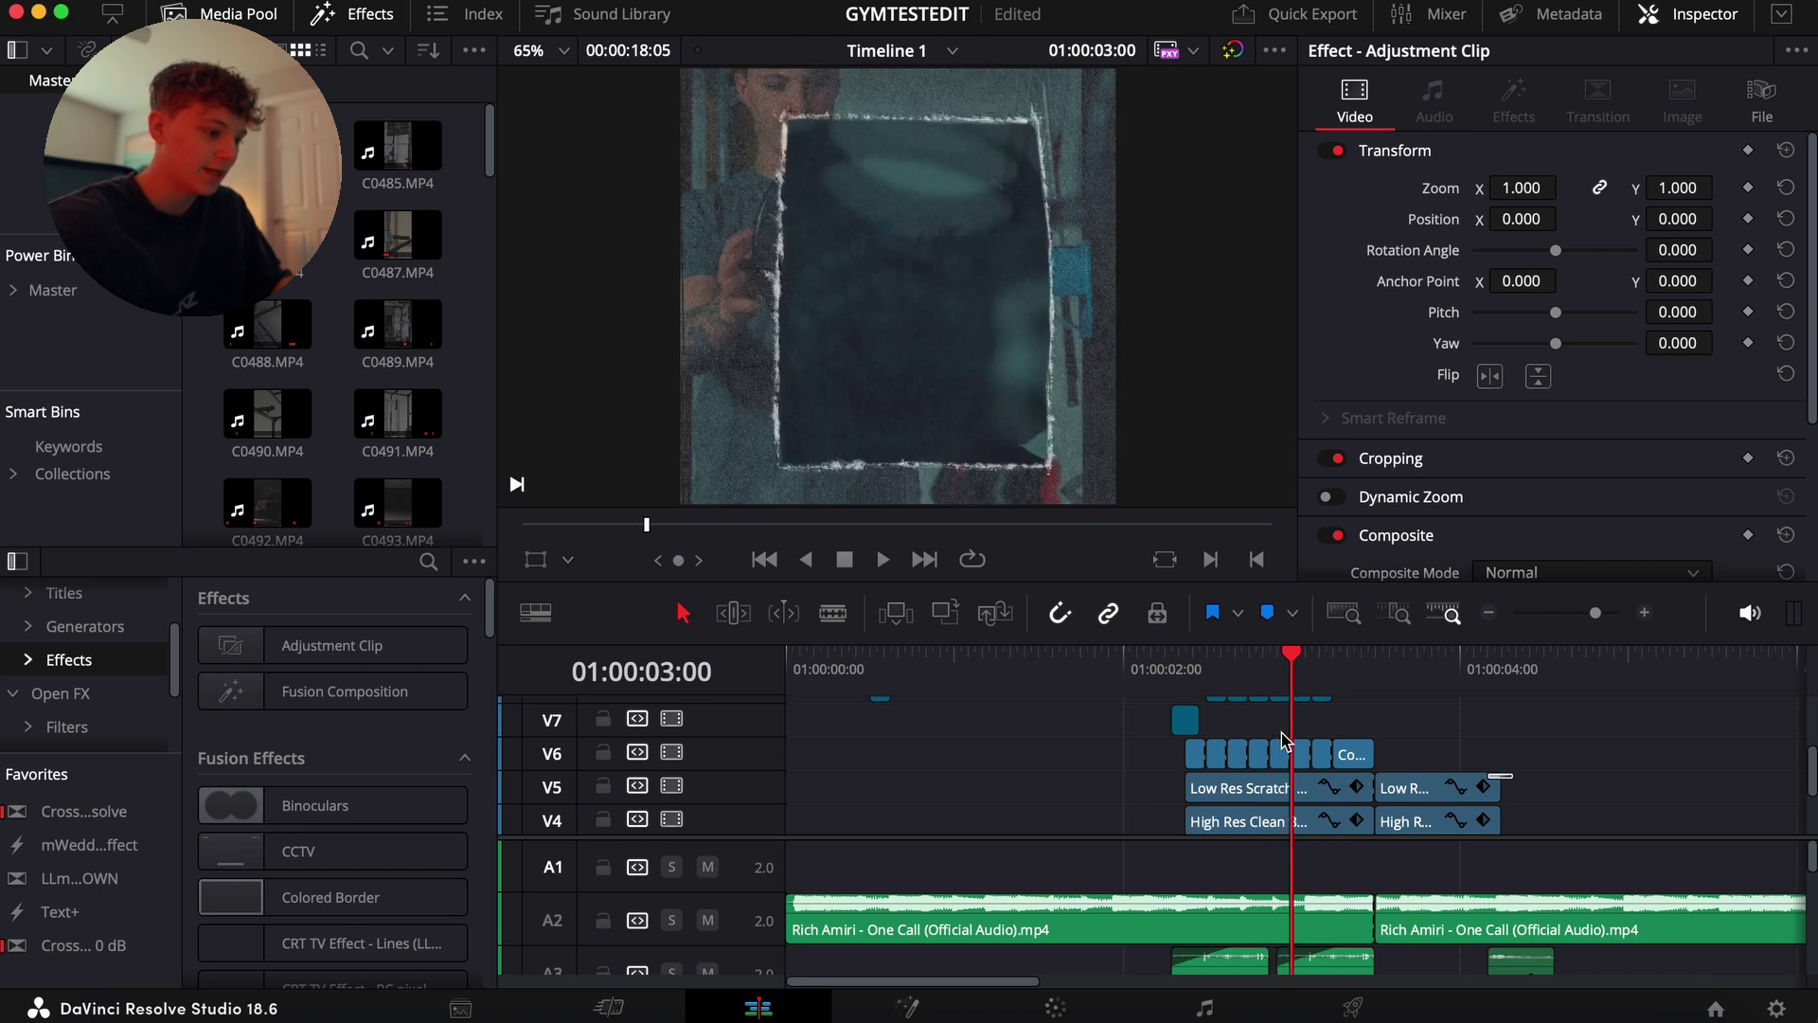
pyautogui.press('Right')
pyautogui.press('Right')
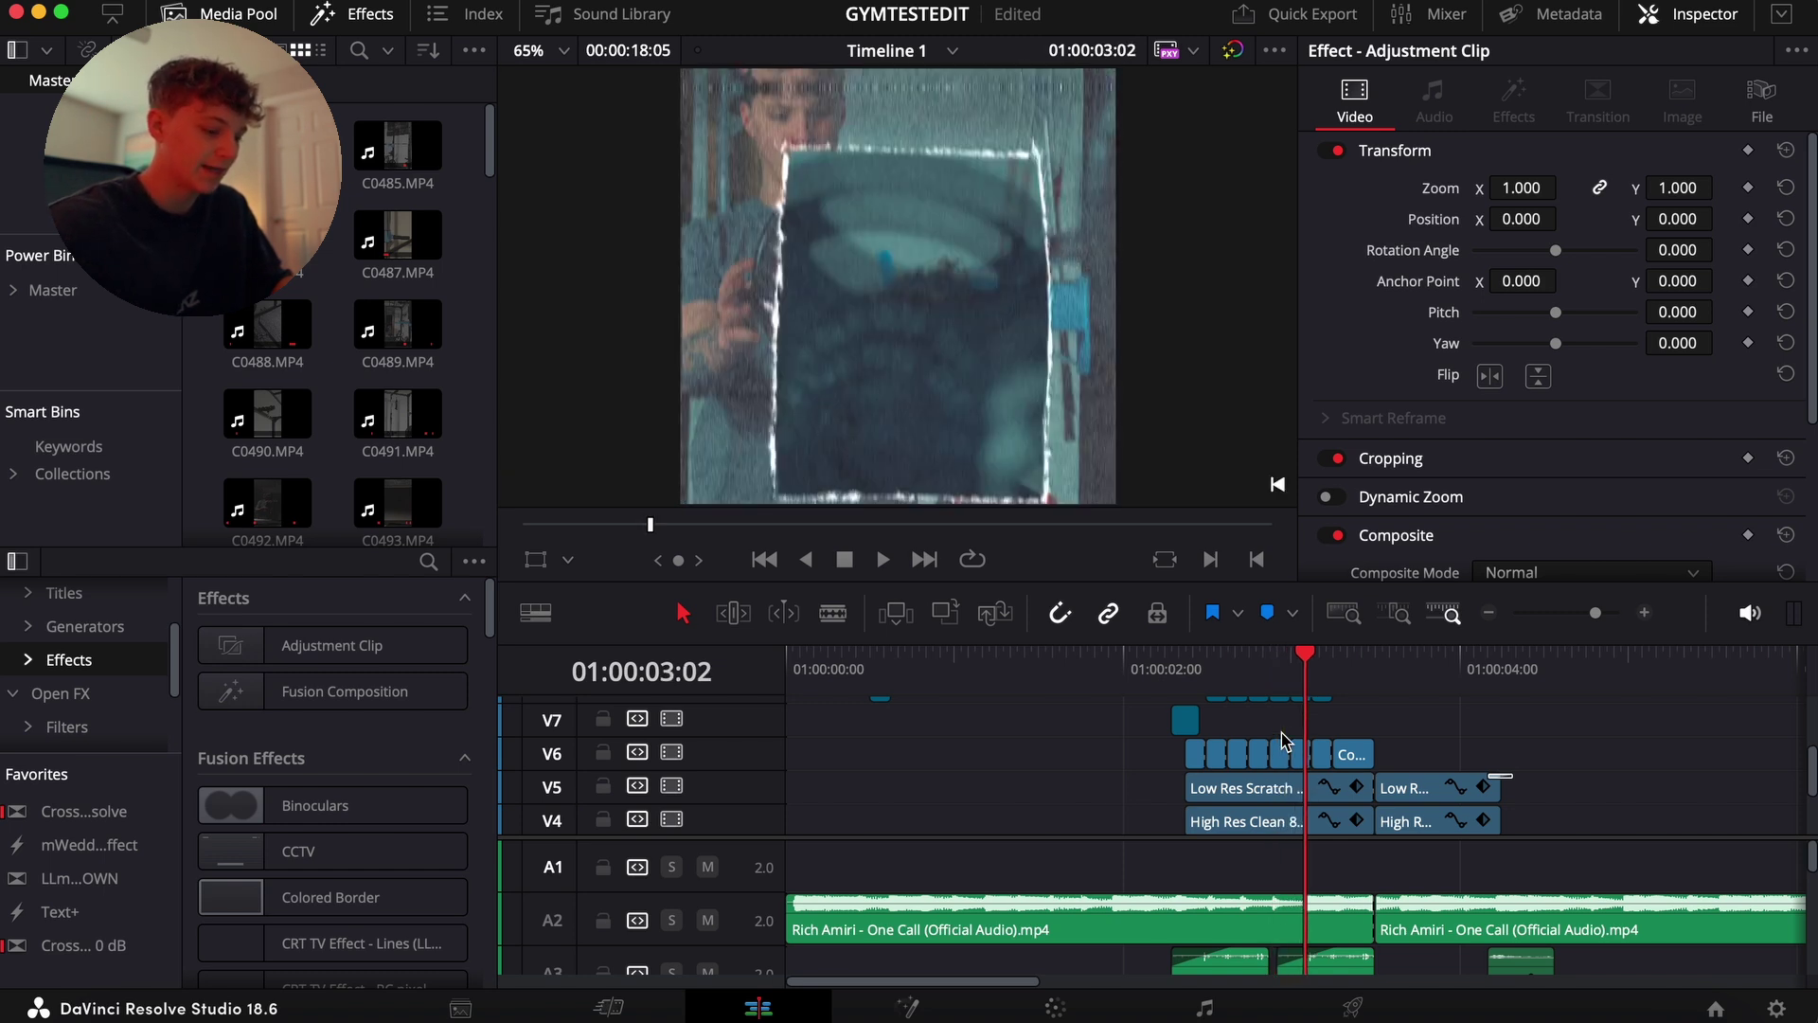
pyautogui.press('Right')
pyautogui.press('Right')
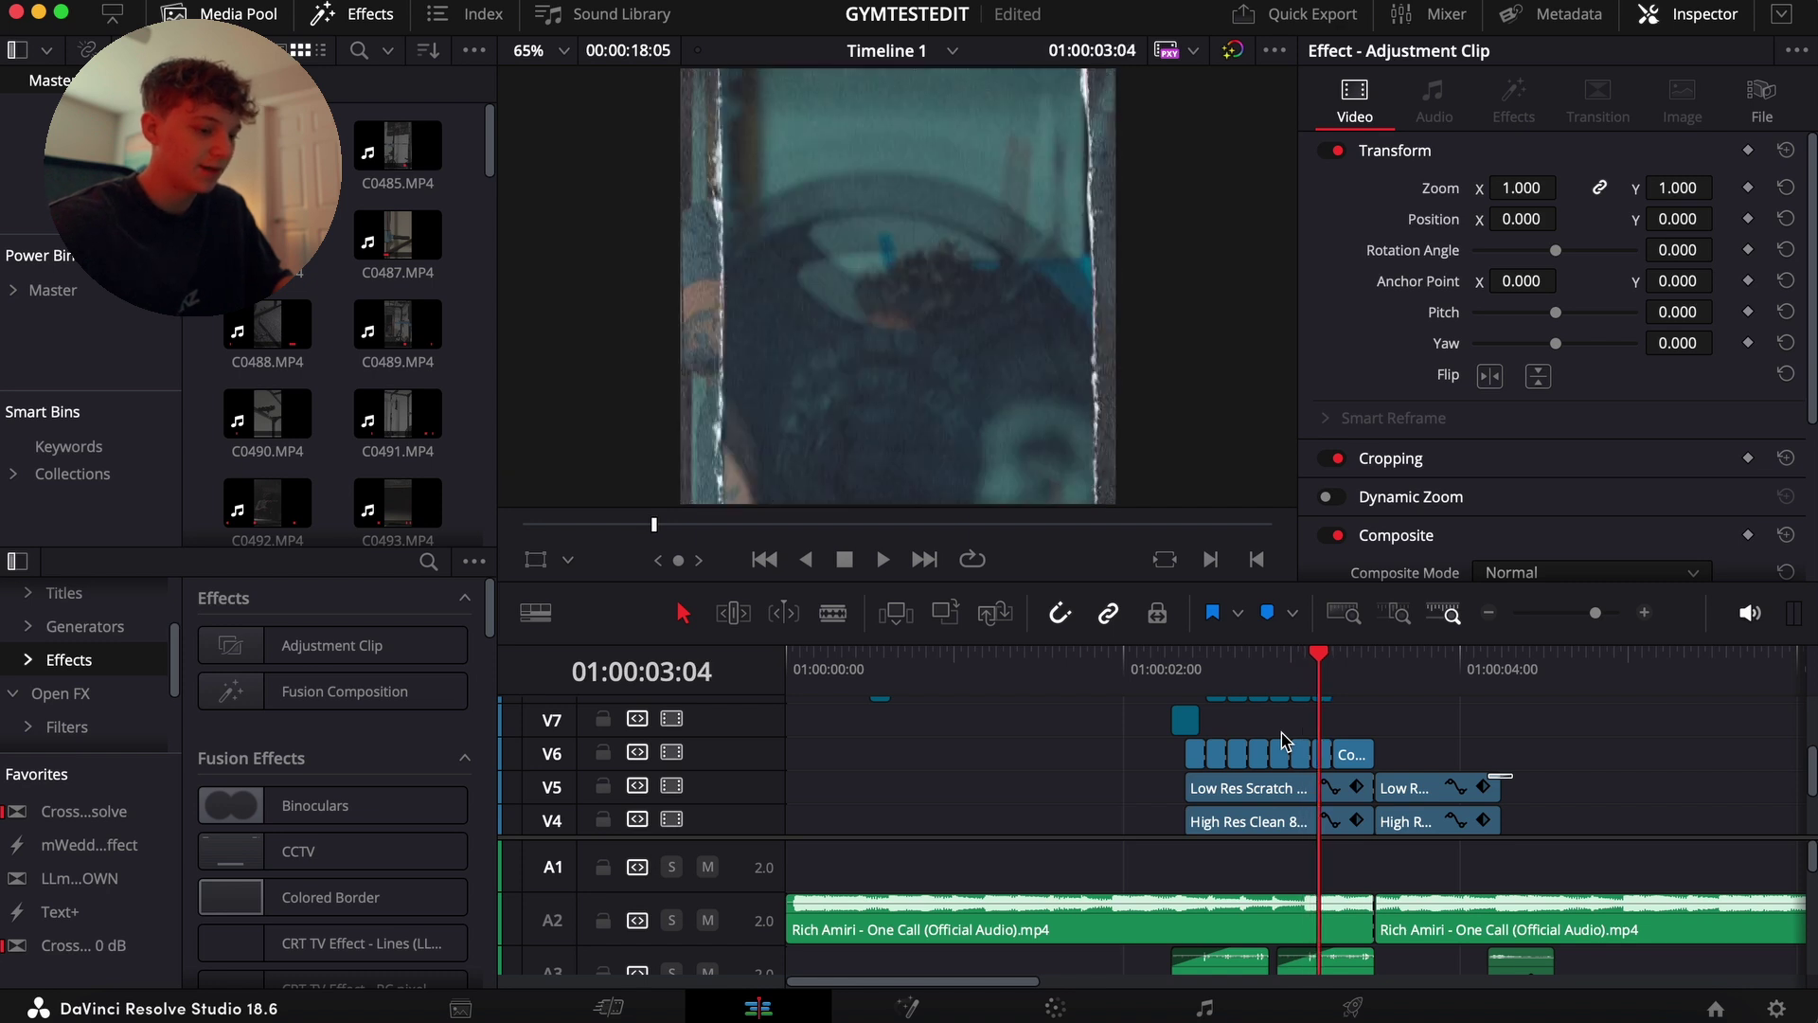
pyautogui.press('Right')
pyautogui.press('Right')
pyautogui.press('Right')
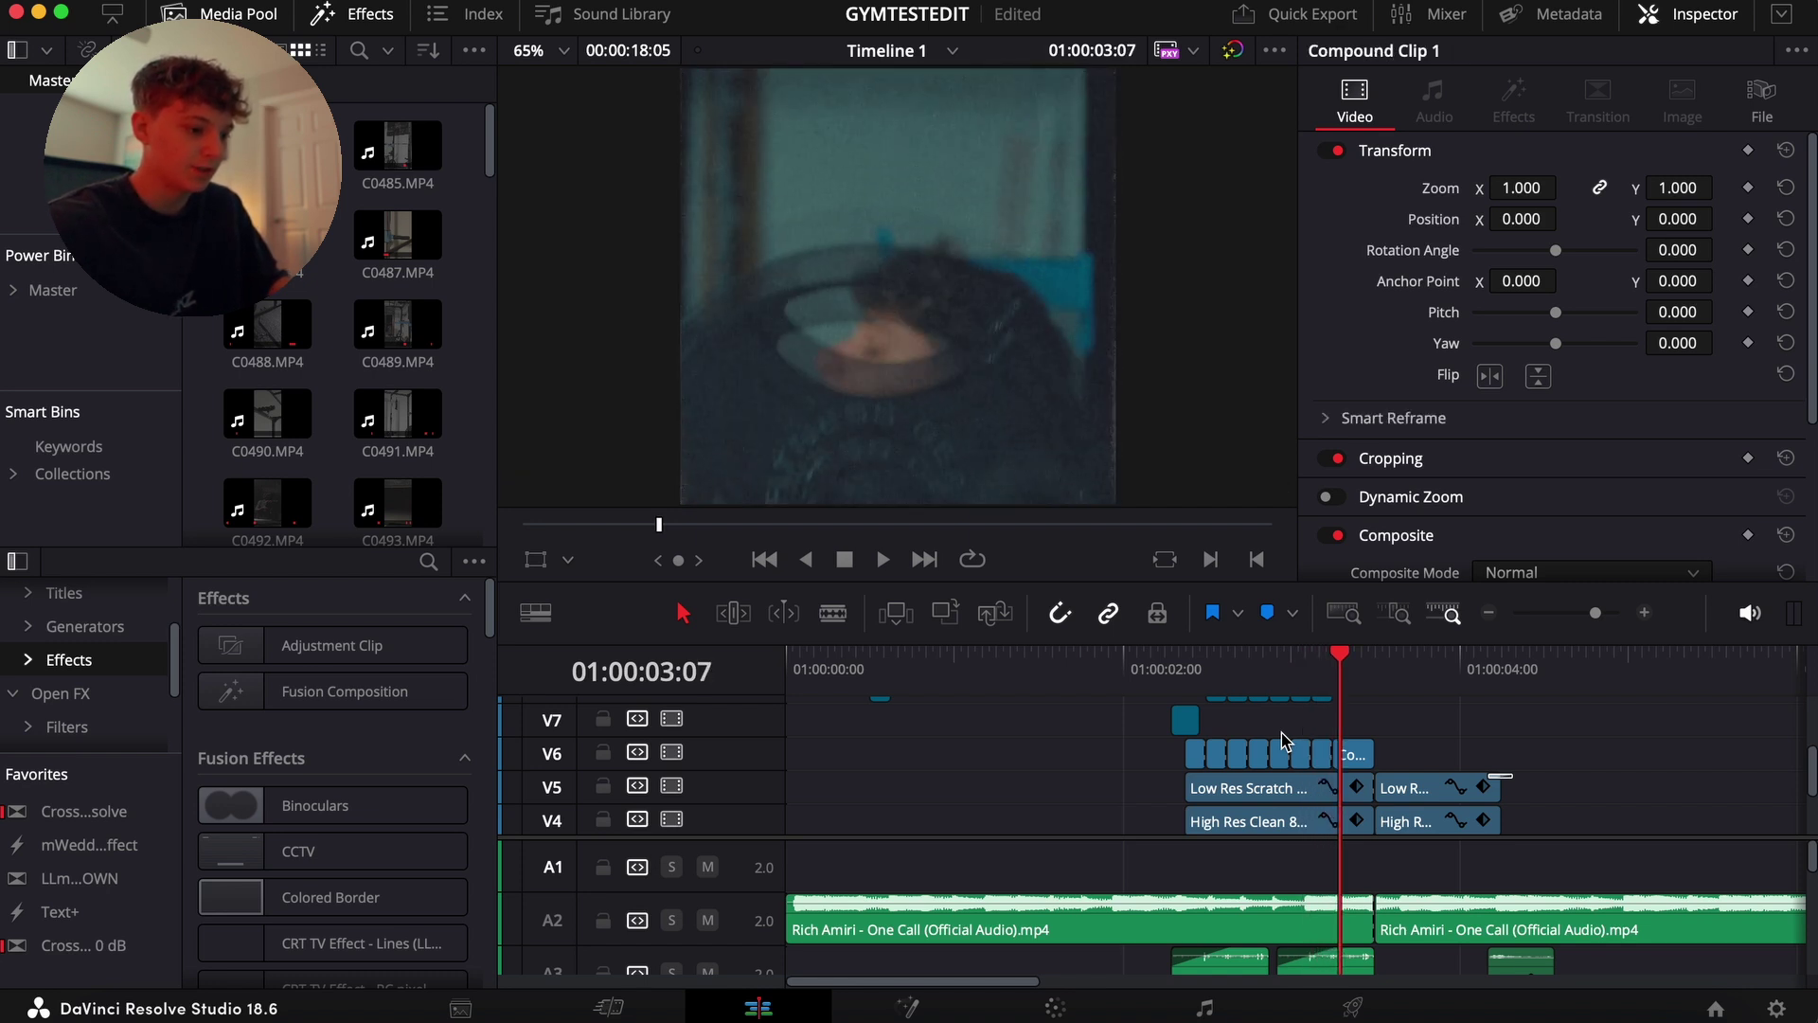
pyautogui.click(1179, 667)
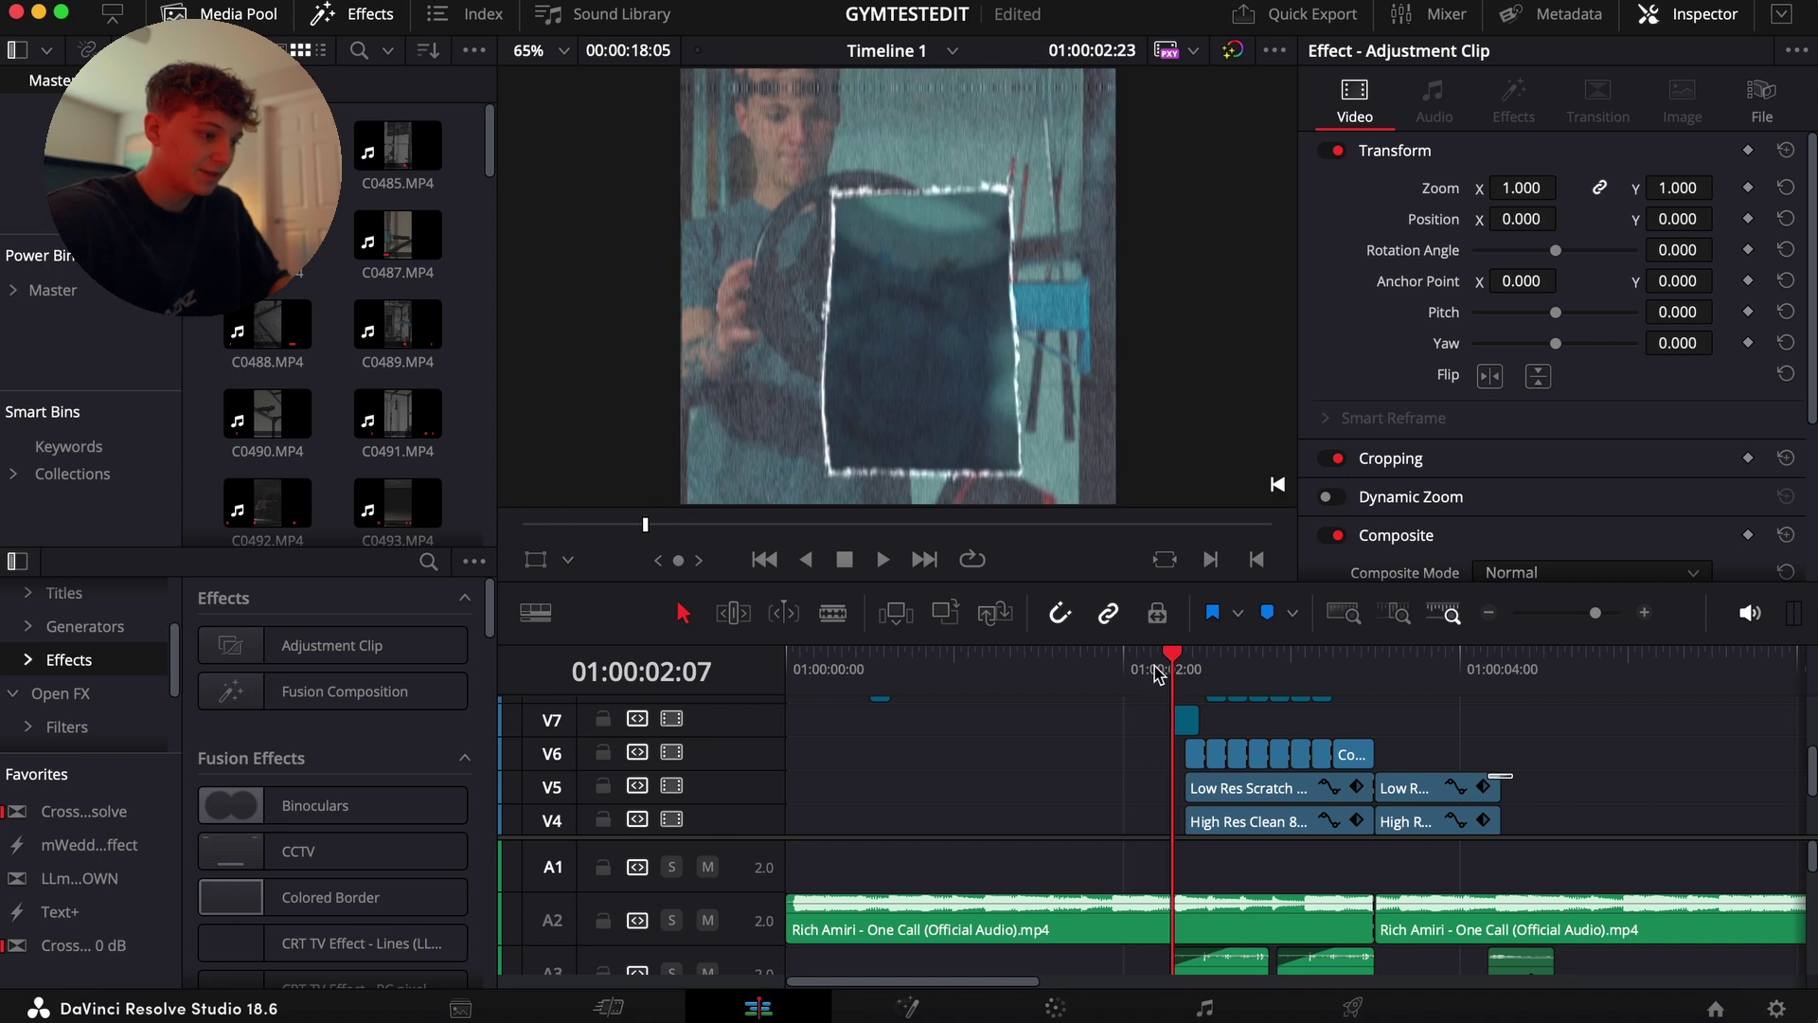
pyautogui.press('super+Tab')
# - Place Rectangle Grow.mov from the Overlays folder on V6 and preview it in the timeline
pyautogui.click(905, 456)
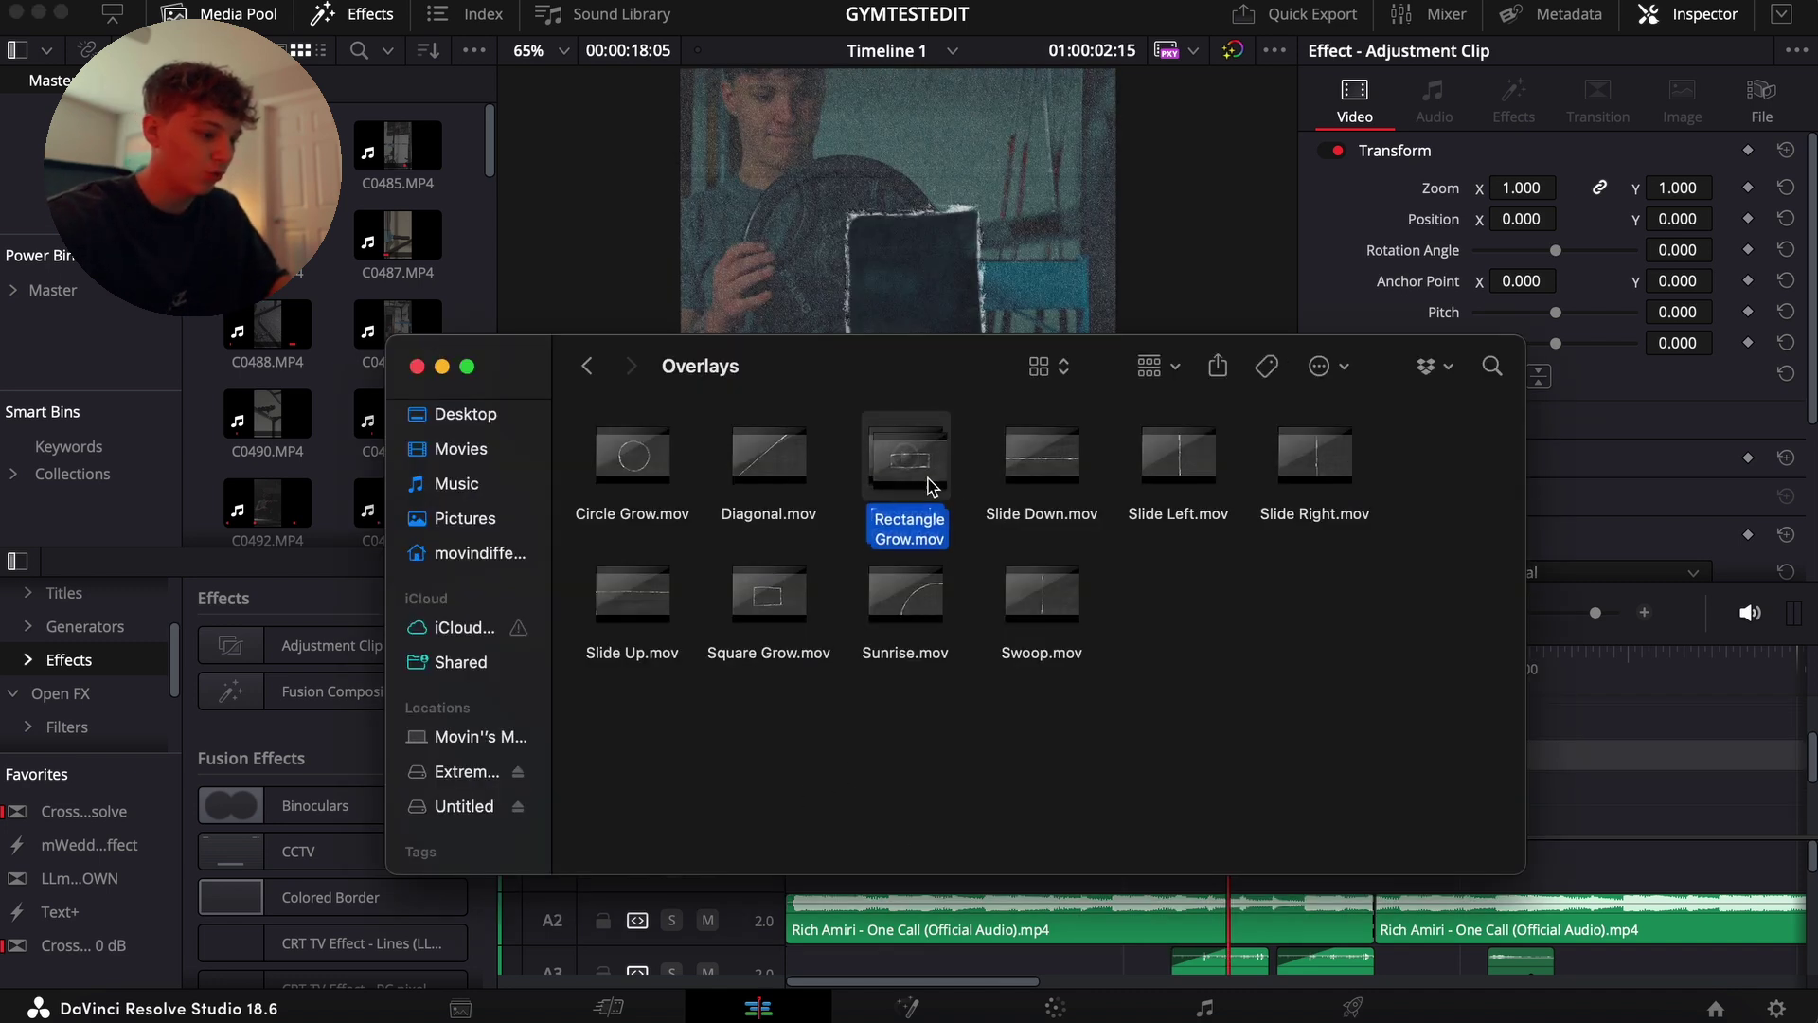
pyautogui.click(980, 487)
pyautogui.click(899, 672)
pyautogui.press('space')
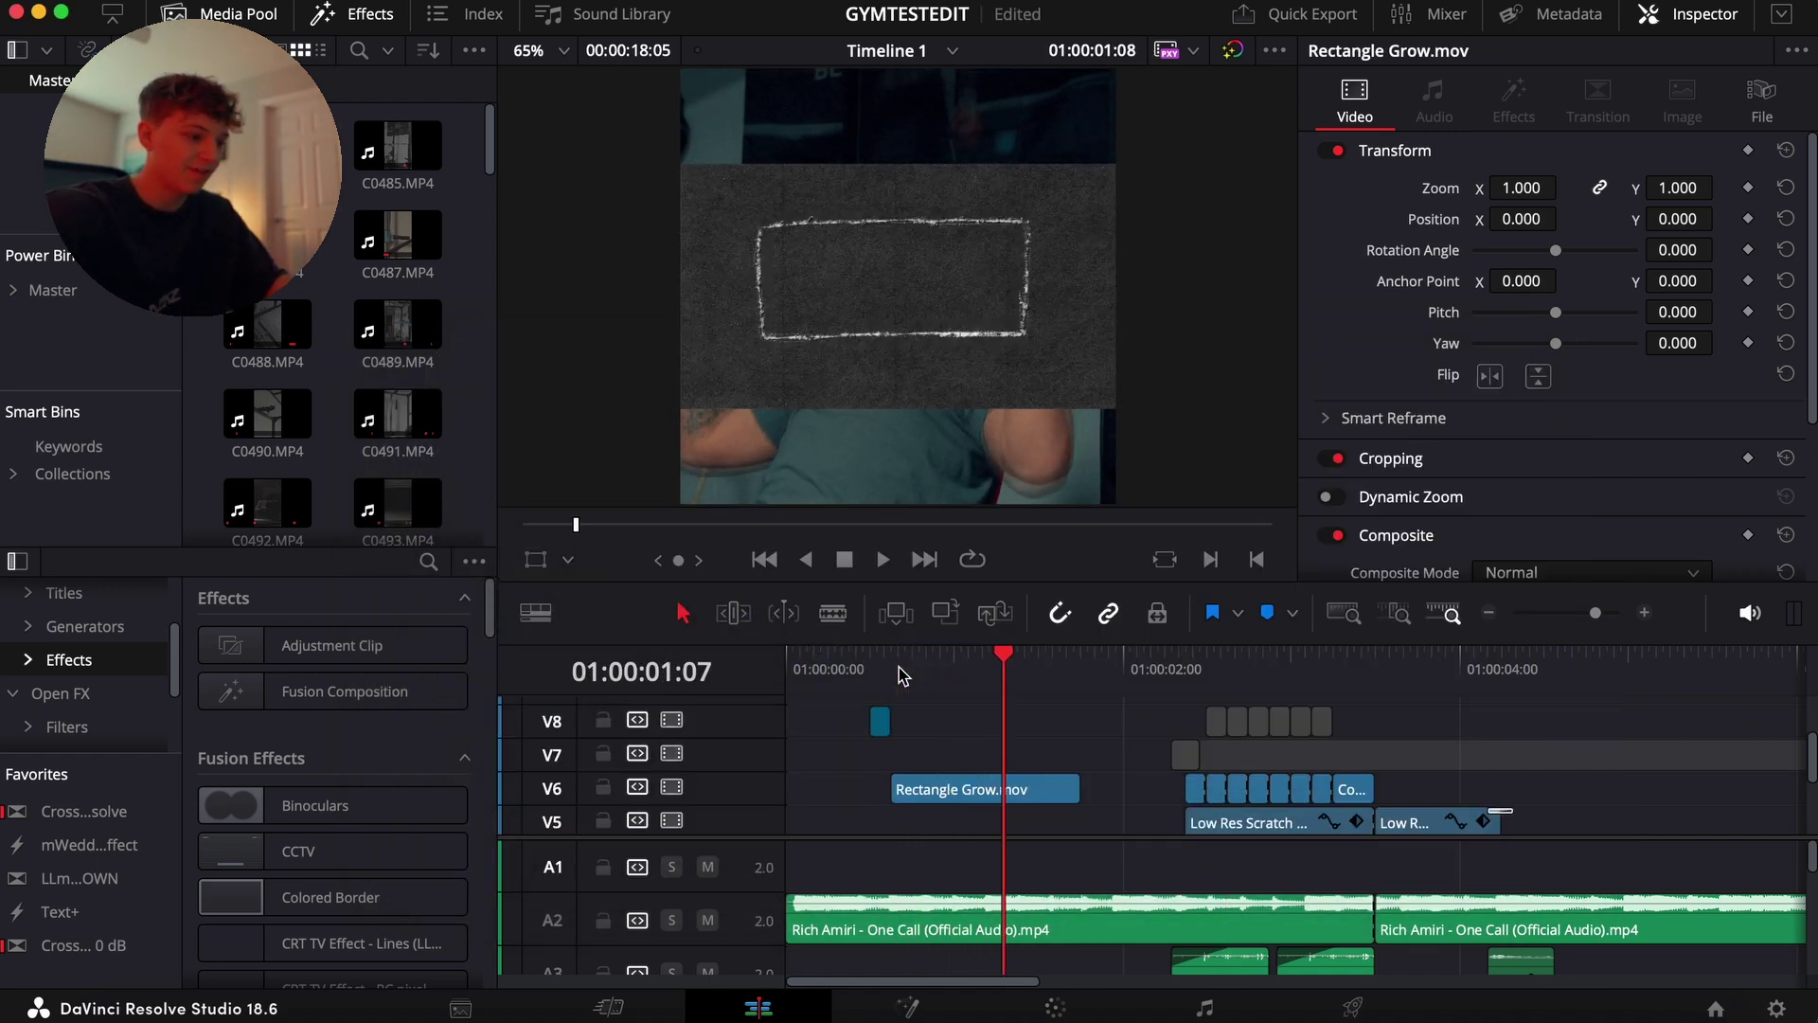
pyautogui.press('space')
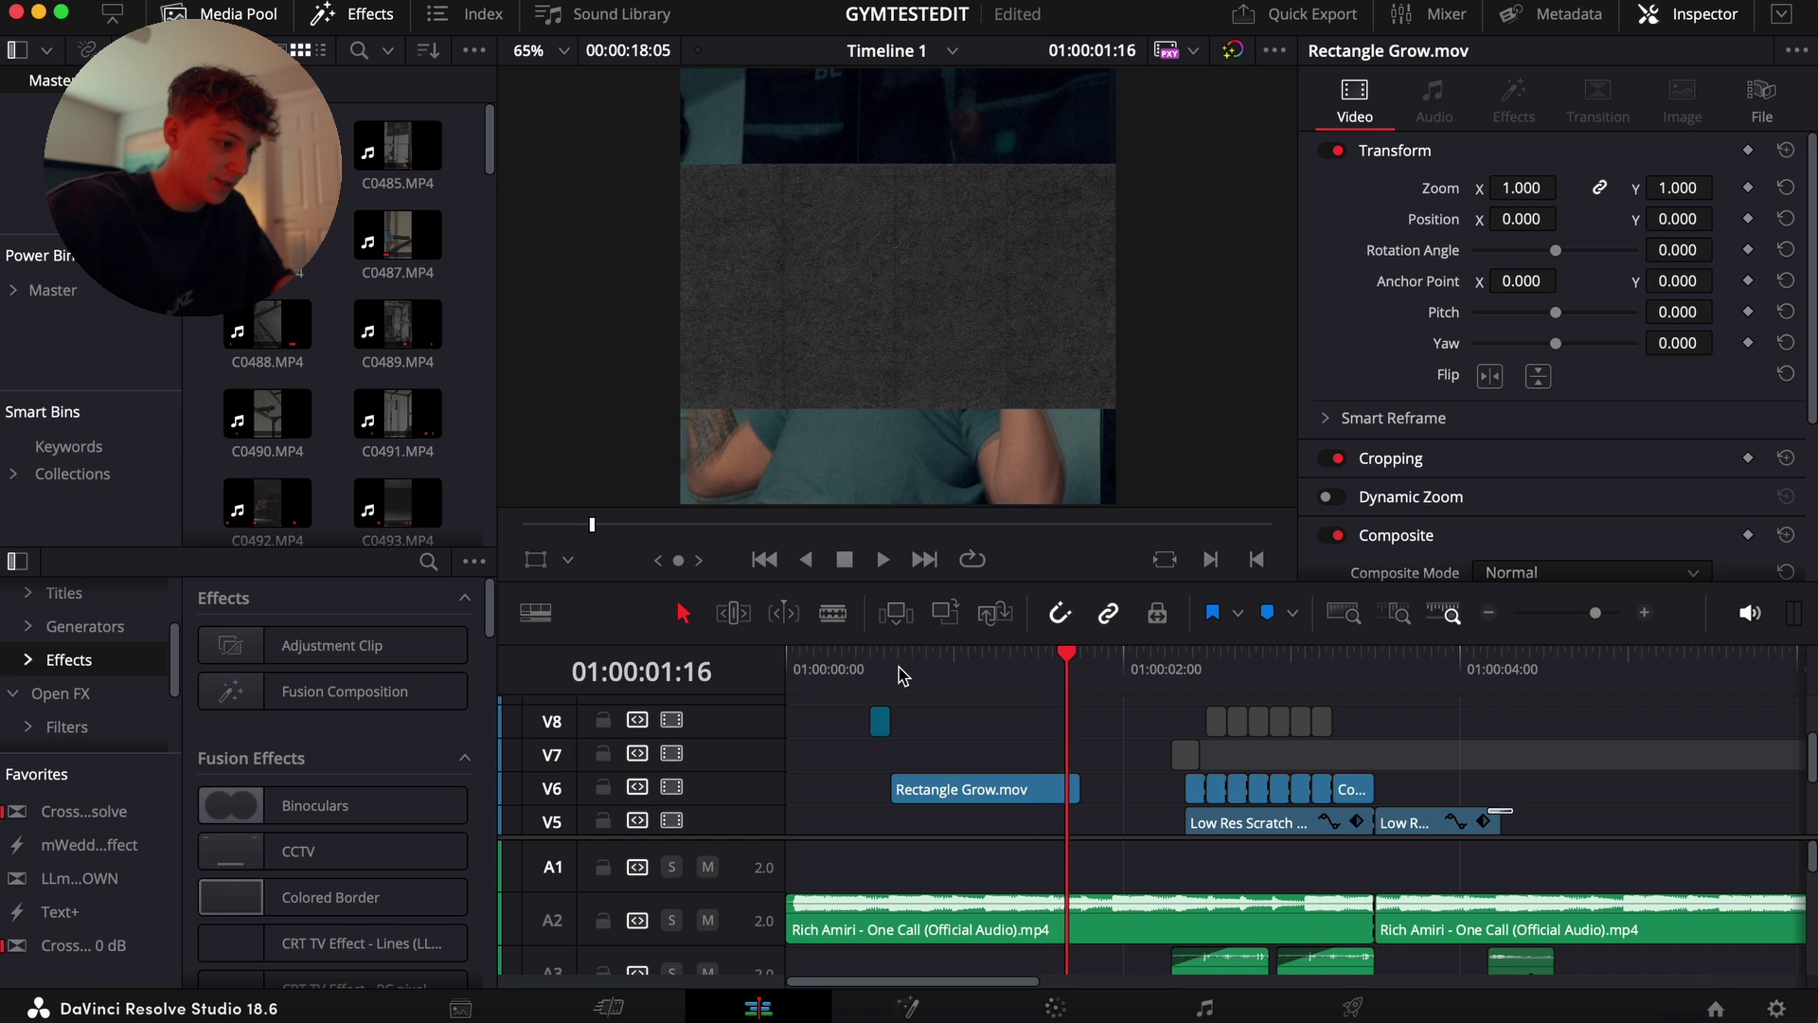
pyautogui.press('Left')
pyautogui.press('Left')
pyautogui.press('Left')
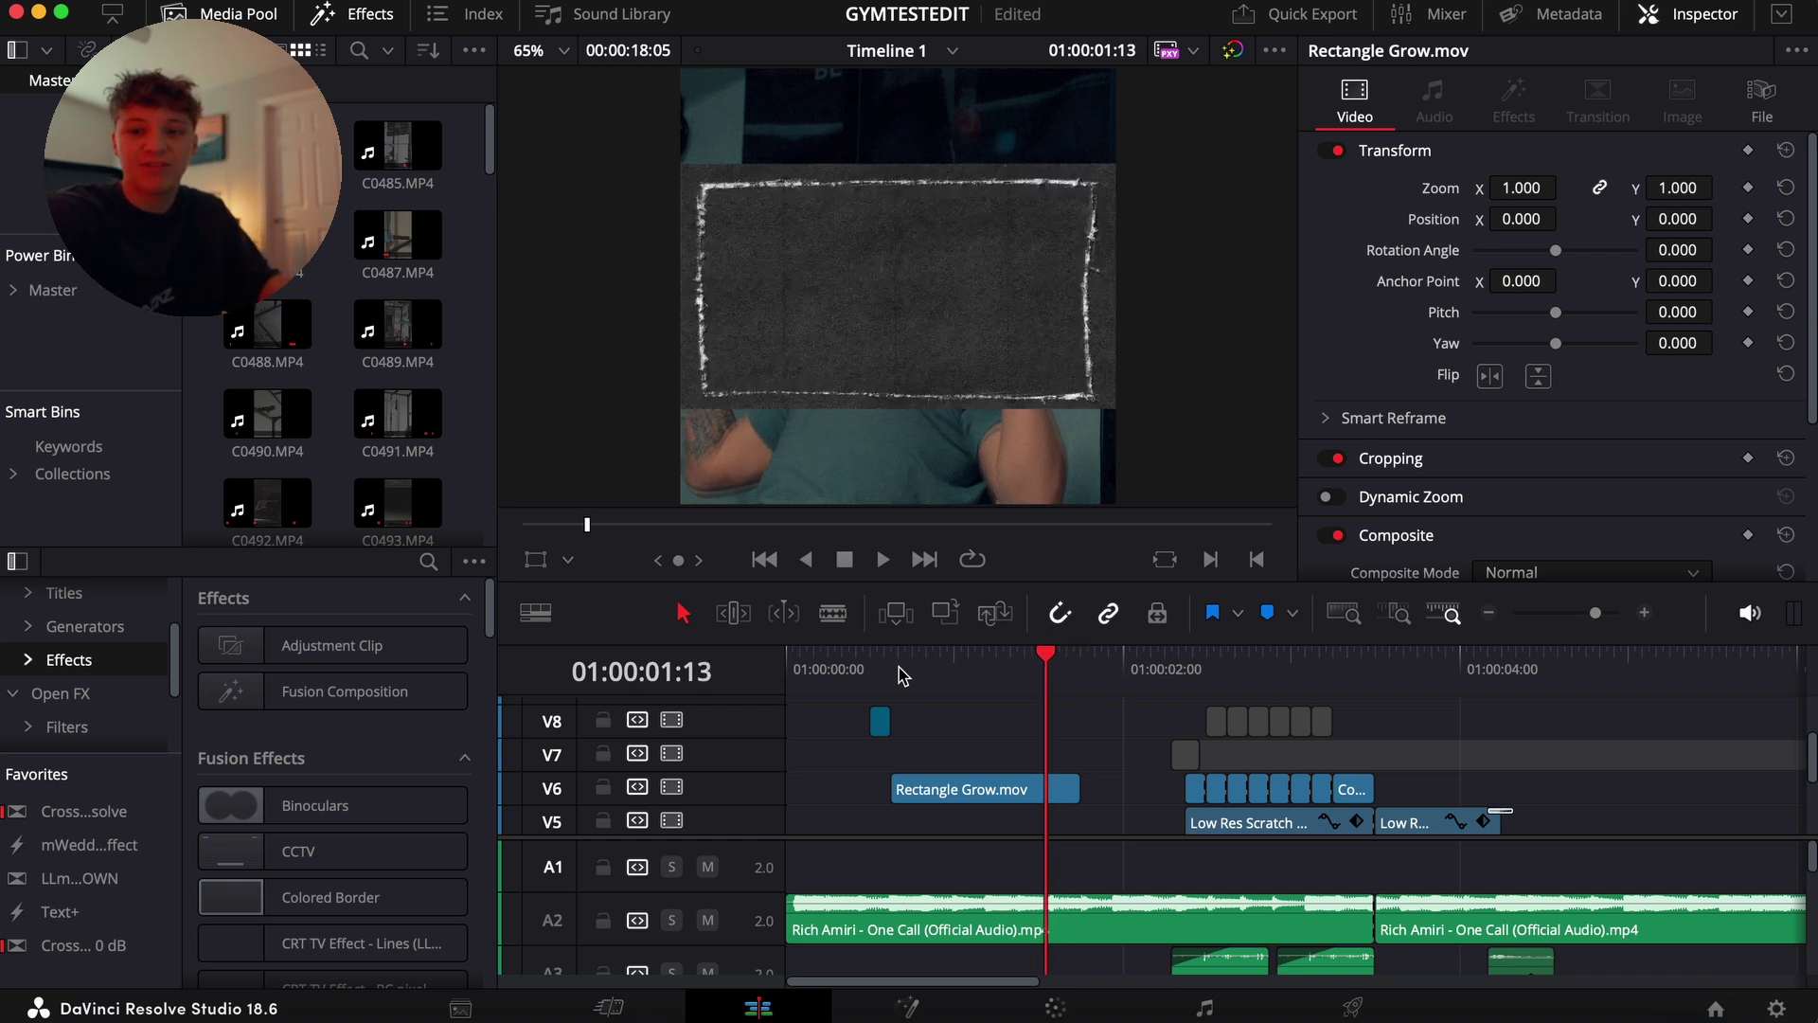
pyautogui.click(963, 683)
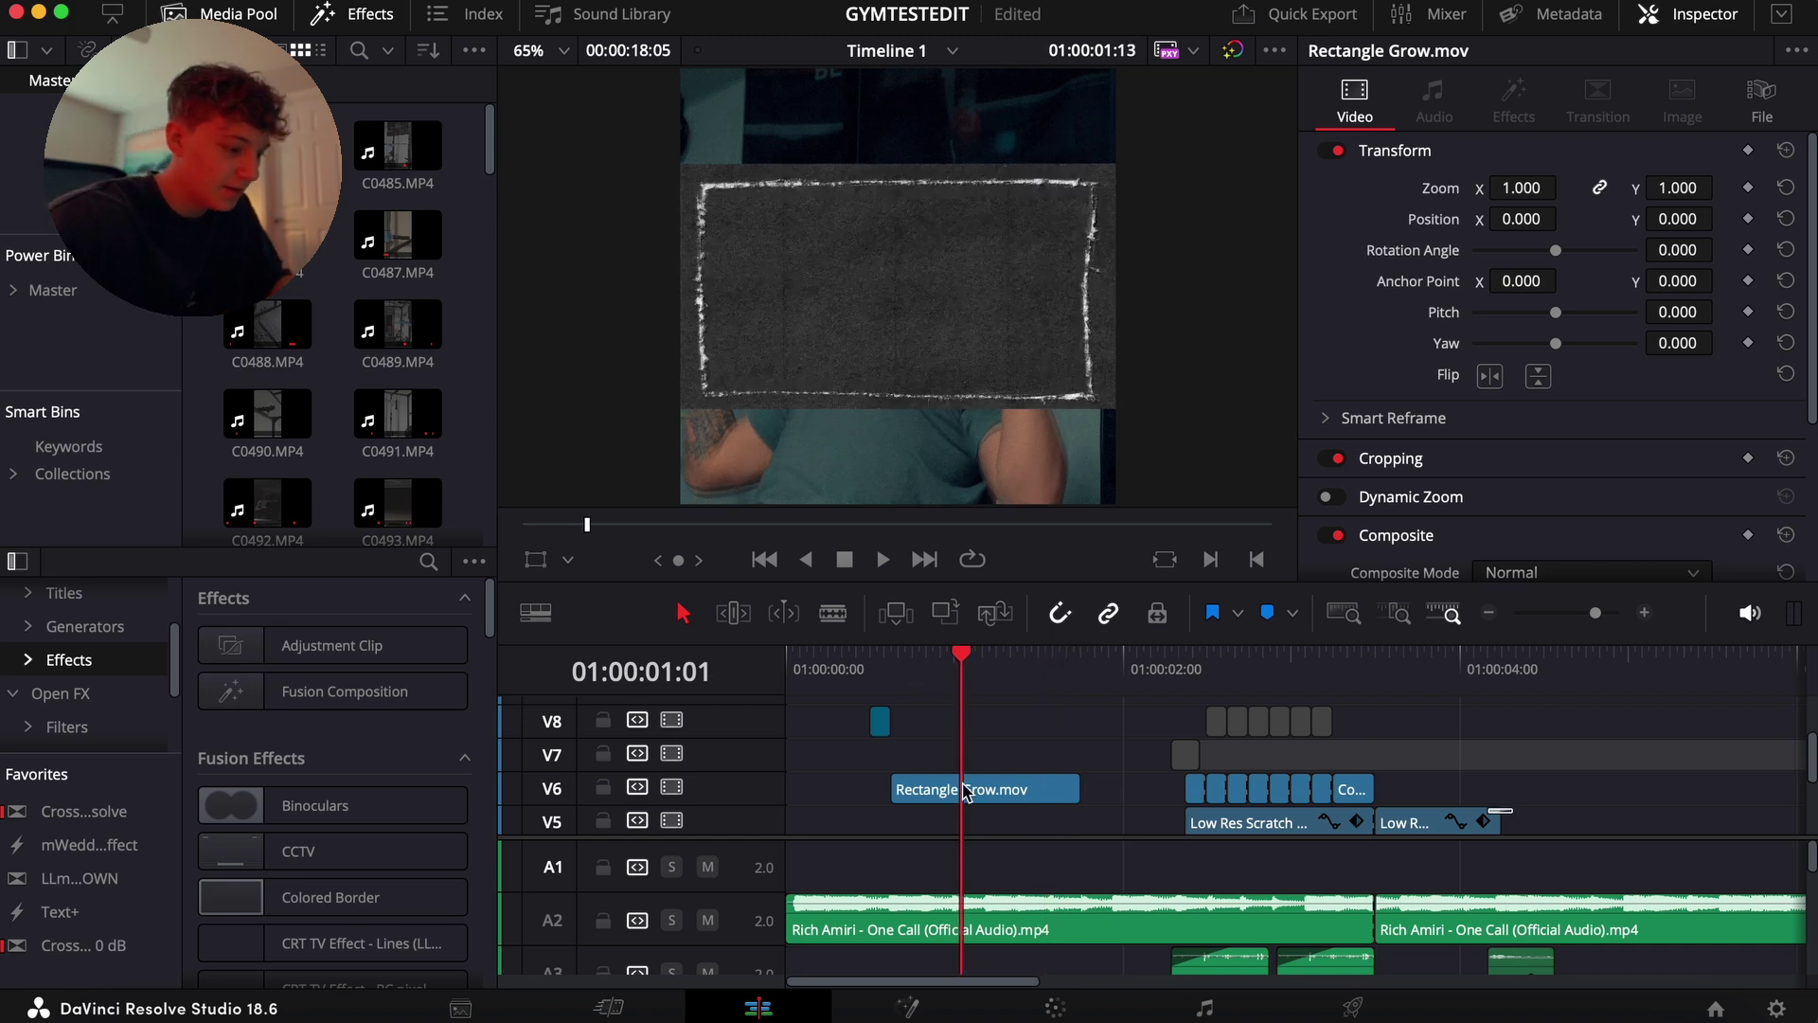
# - Rotate the Rectangle Grow overlay to 90° and scale its Zoom to about 1.78
pyautogui.click(990, 796)
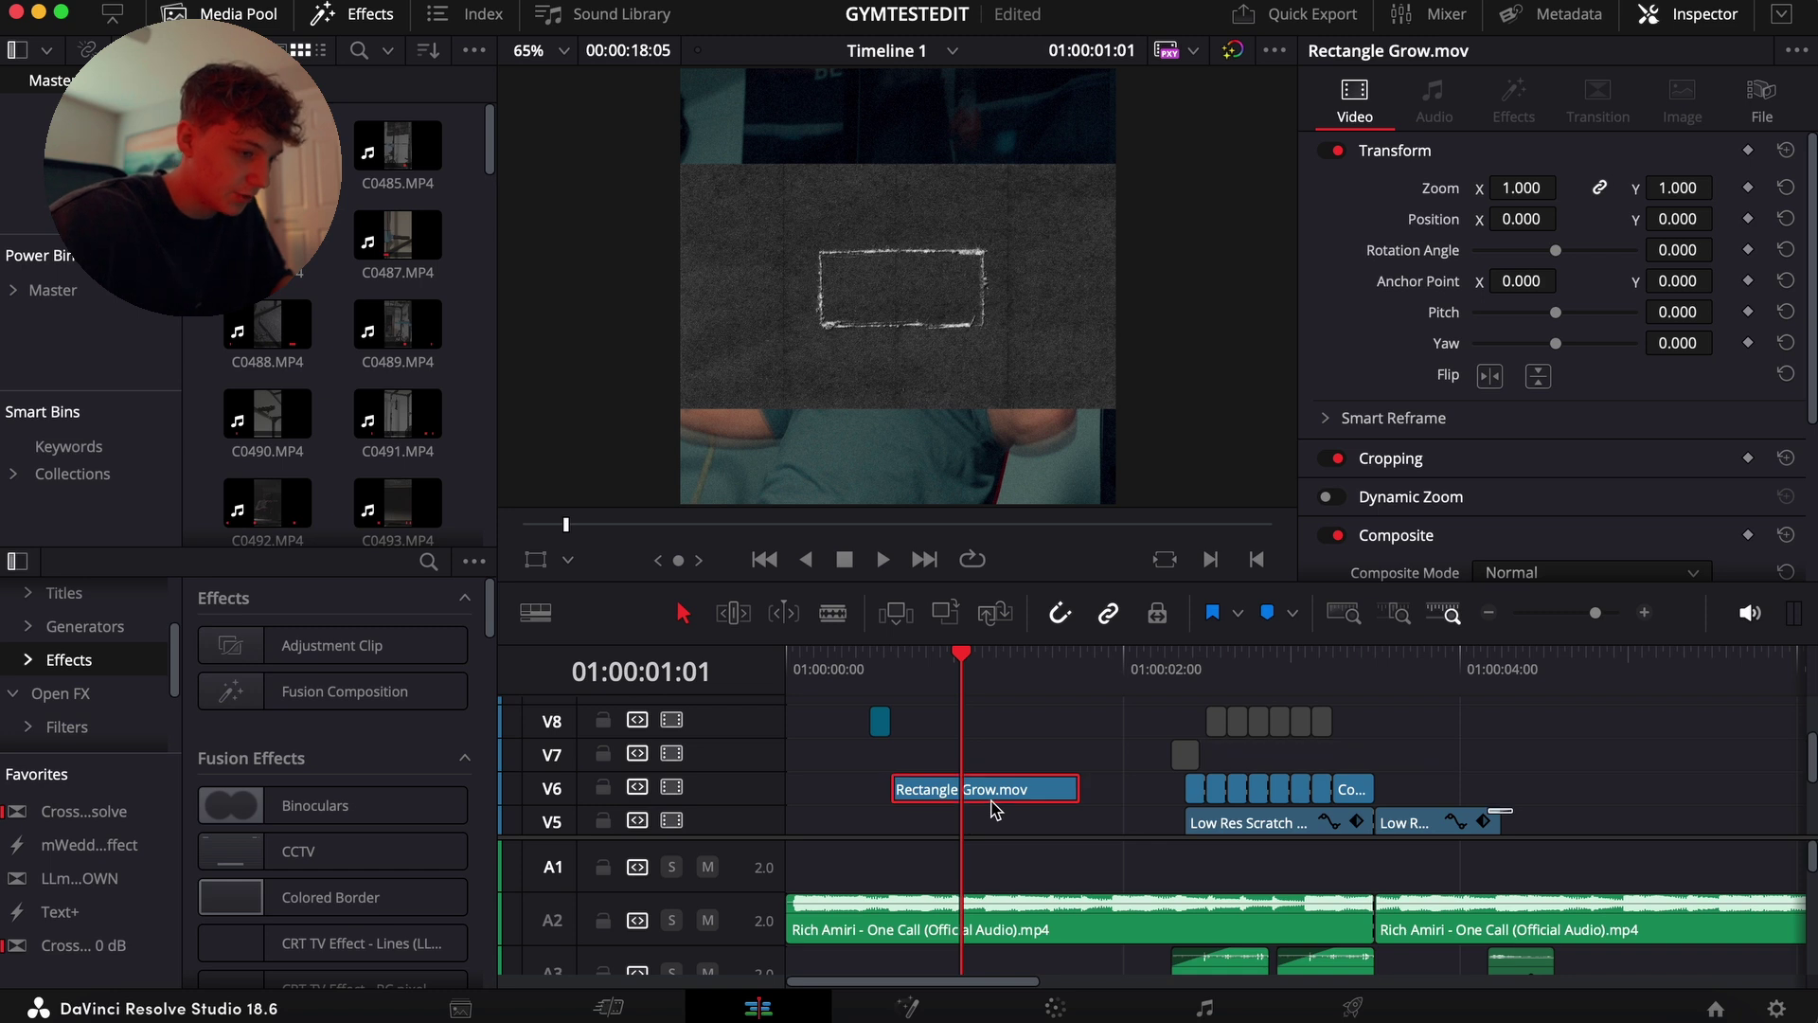
pyautogui.click(1677, 250)
pyautogui.write('90')
pyautogui.press('Return')
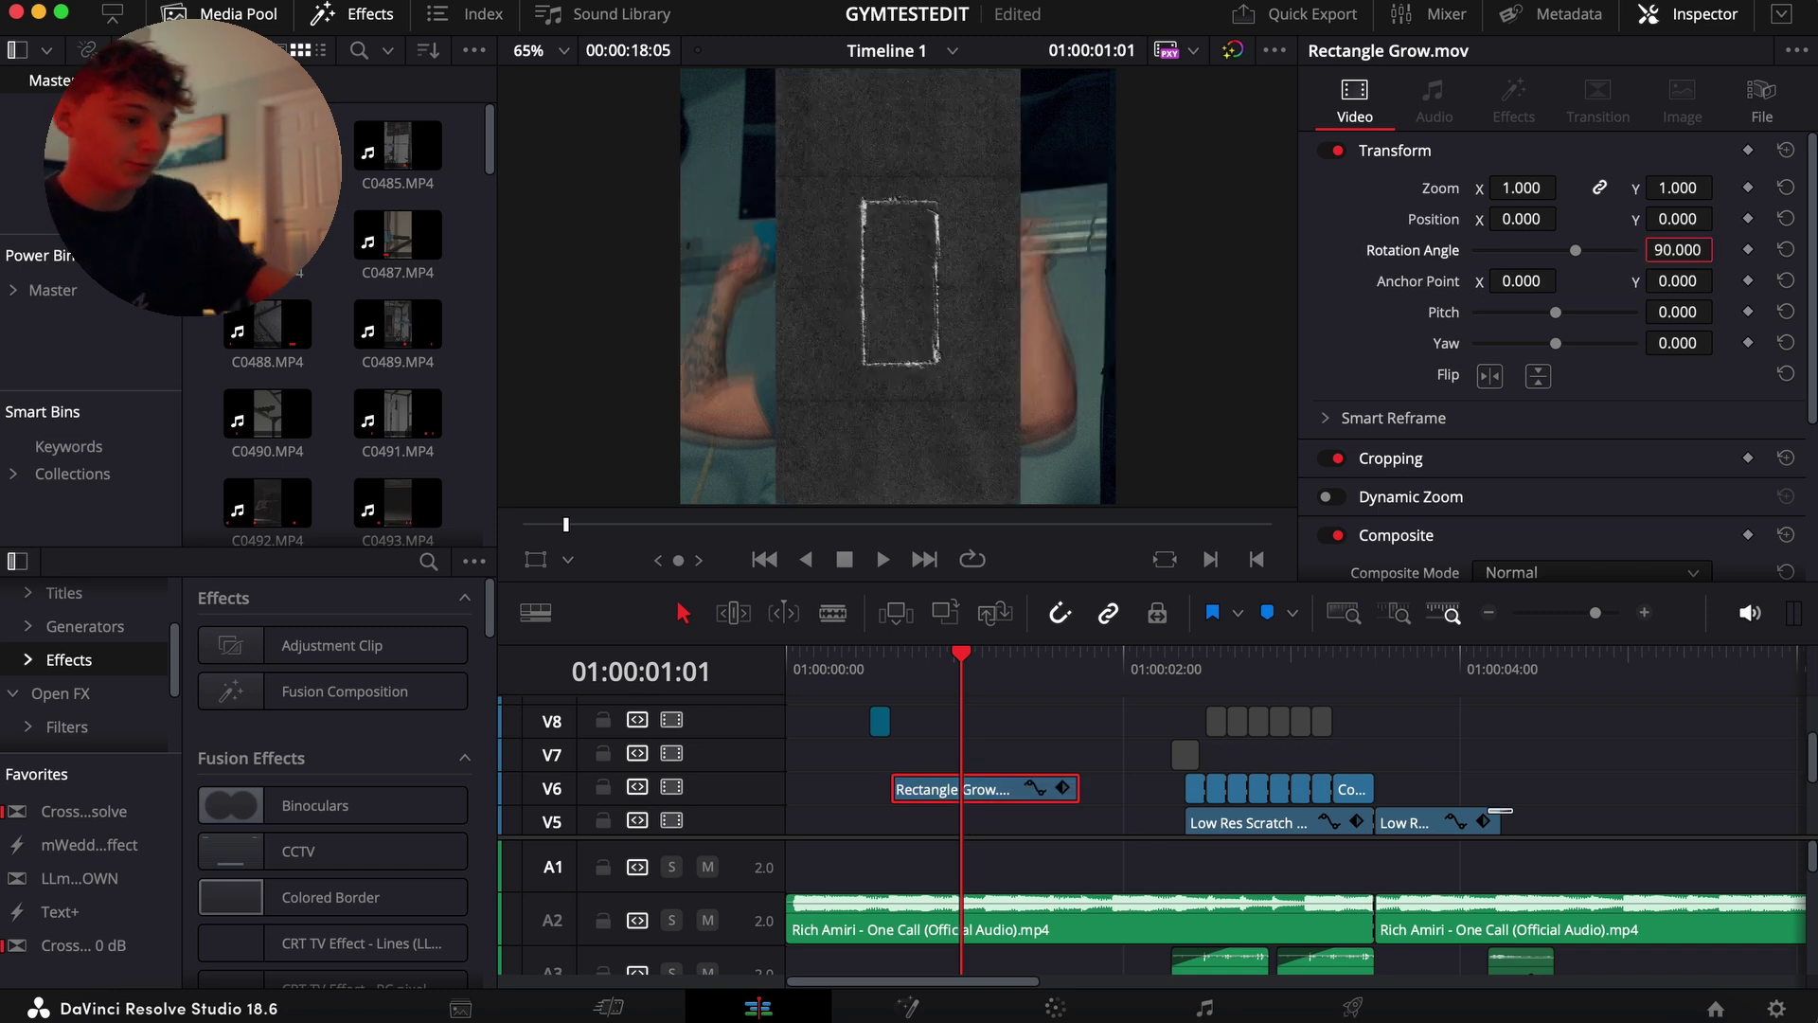
pyautogui.moveTo(1521, 188); pyautogui.dragTo(1565, 187)
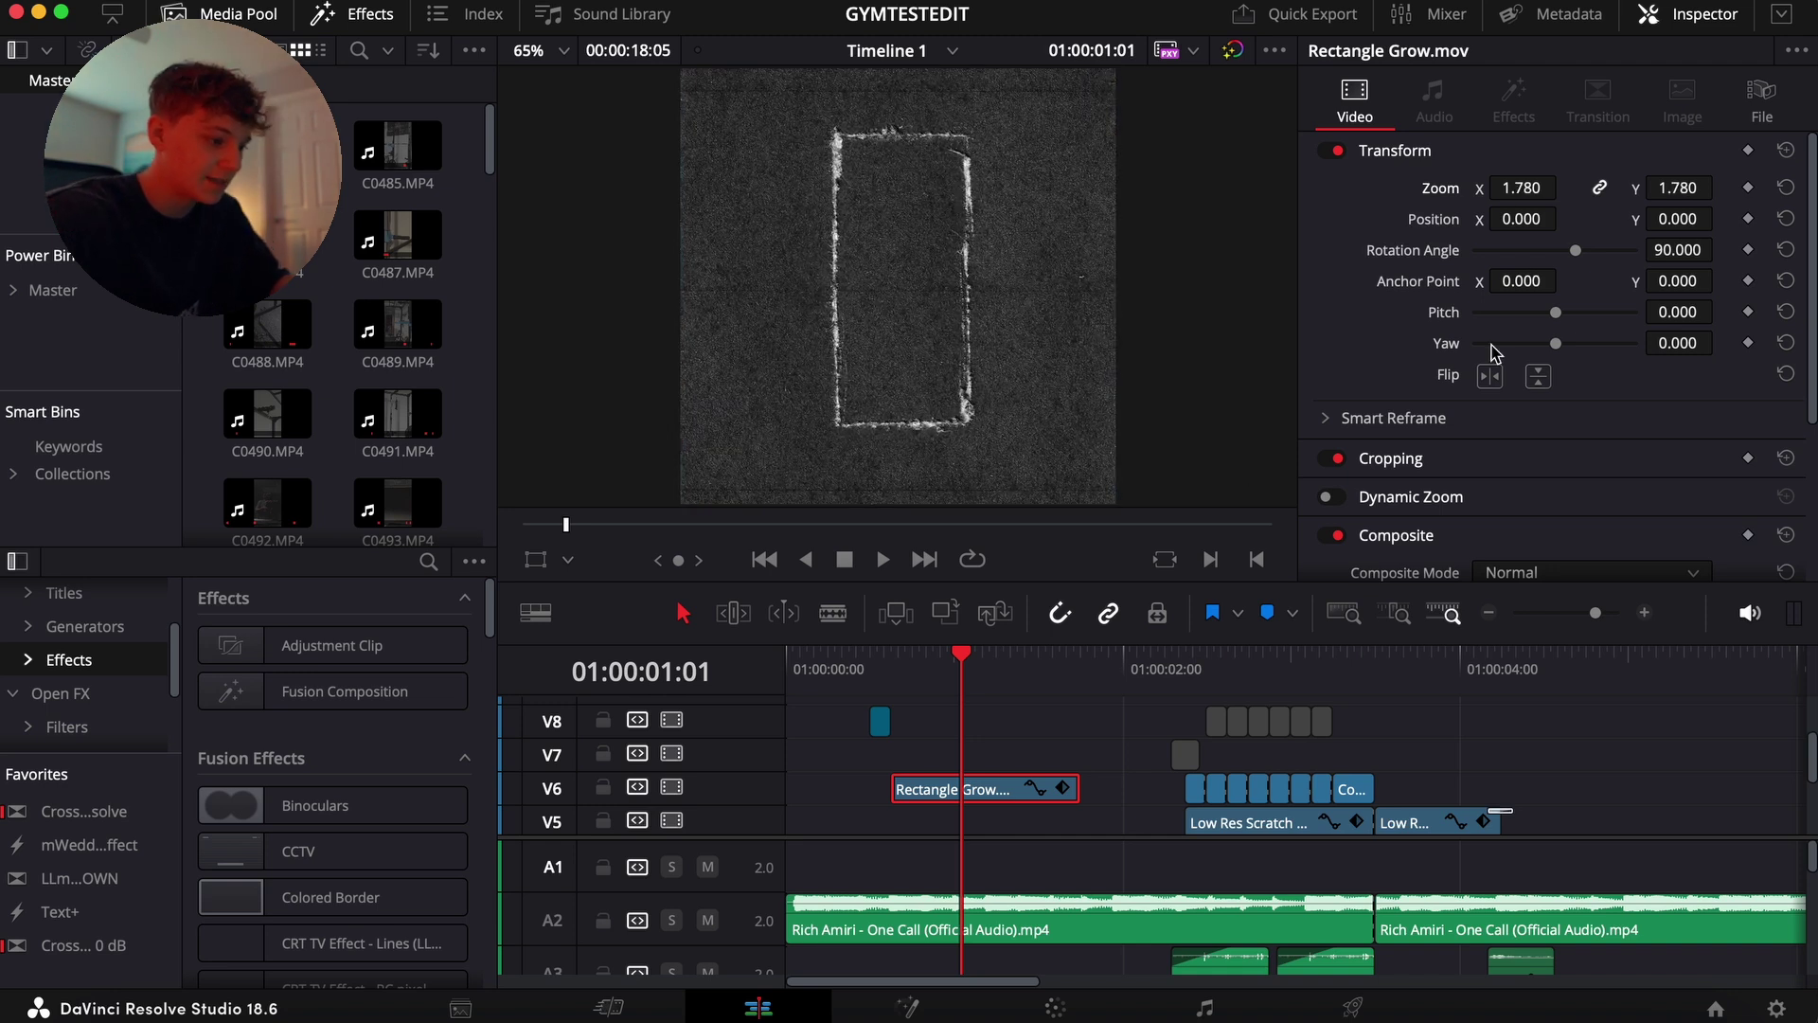
# - Set the overlay's Composite Mode to Screen and step through its opening frames
pyautogui.scroll(-5, 1496, 393)
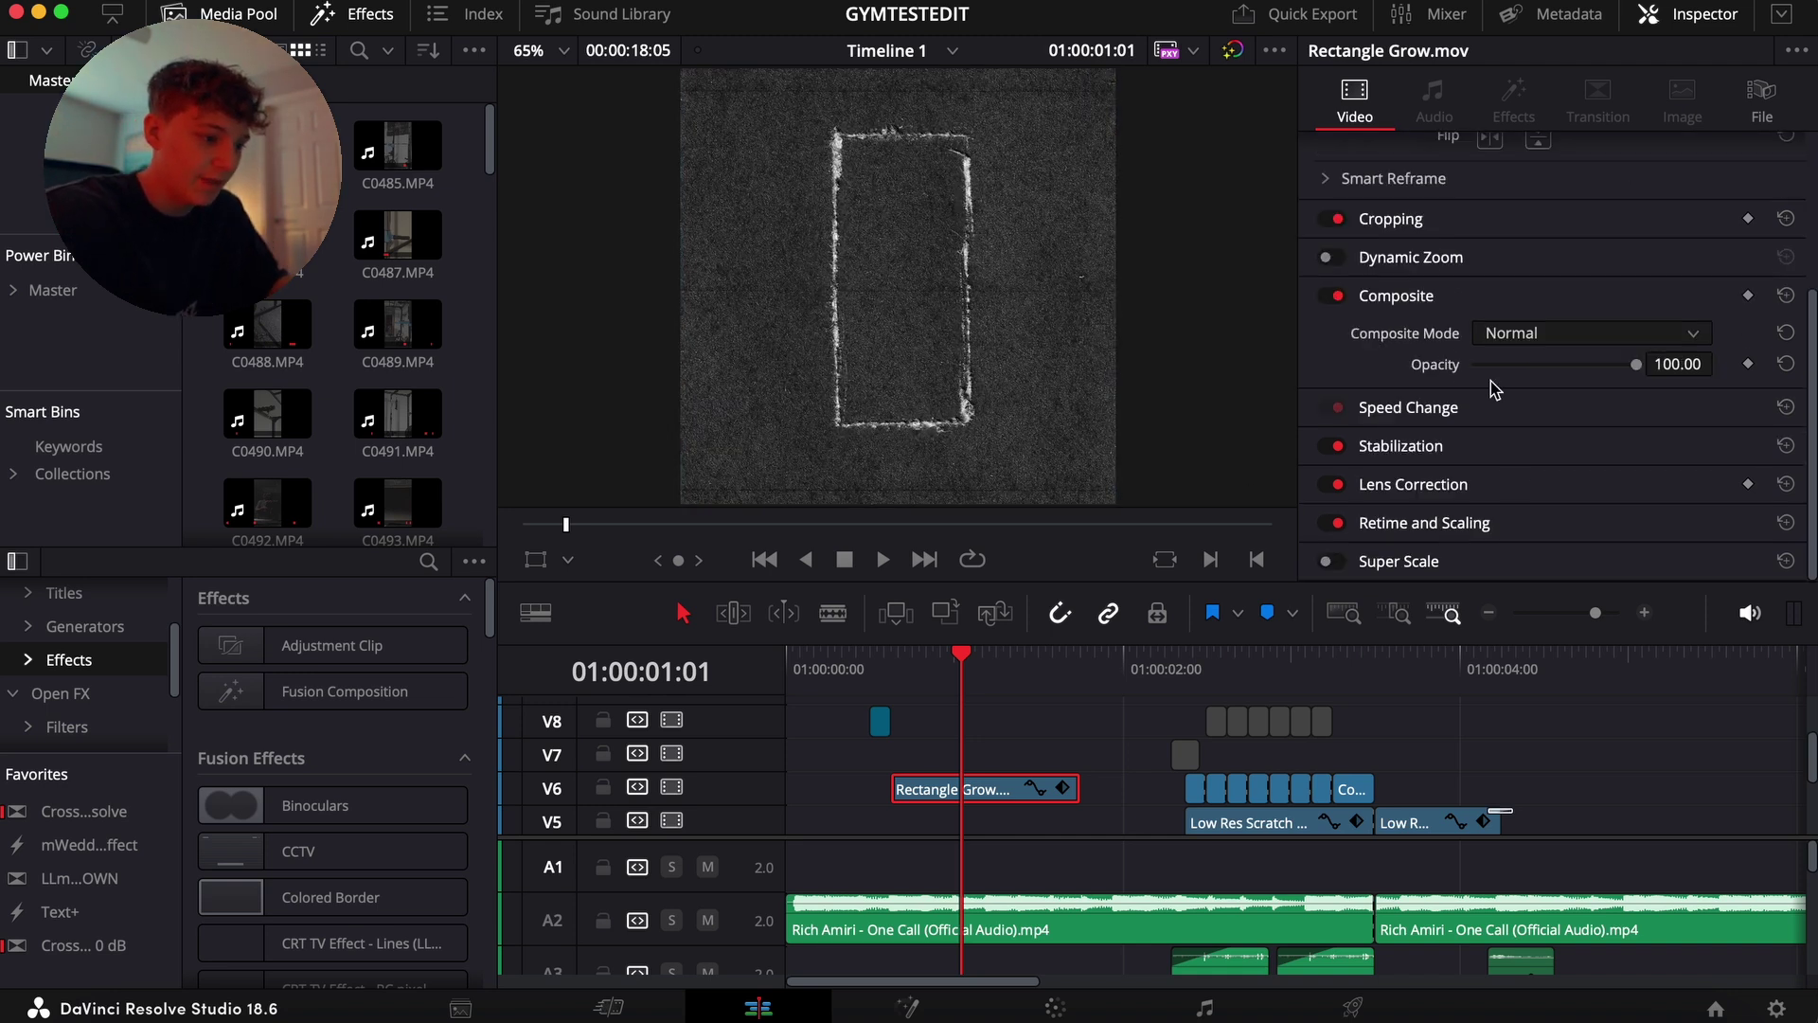
pyautogui.click(1535, 339)
pyautogui.scroll(-6, 1515, 398)
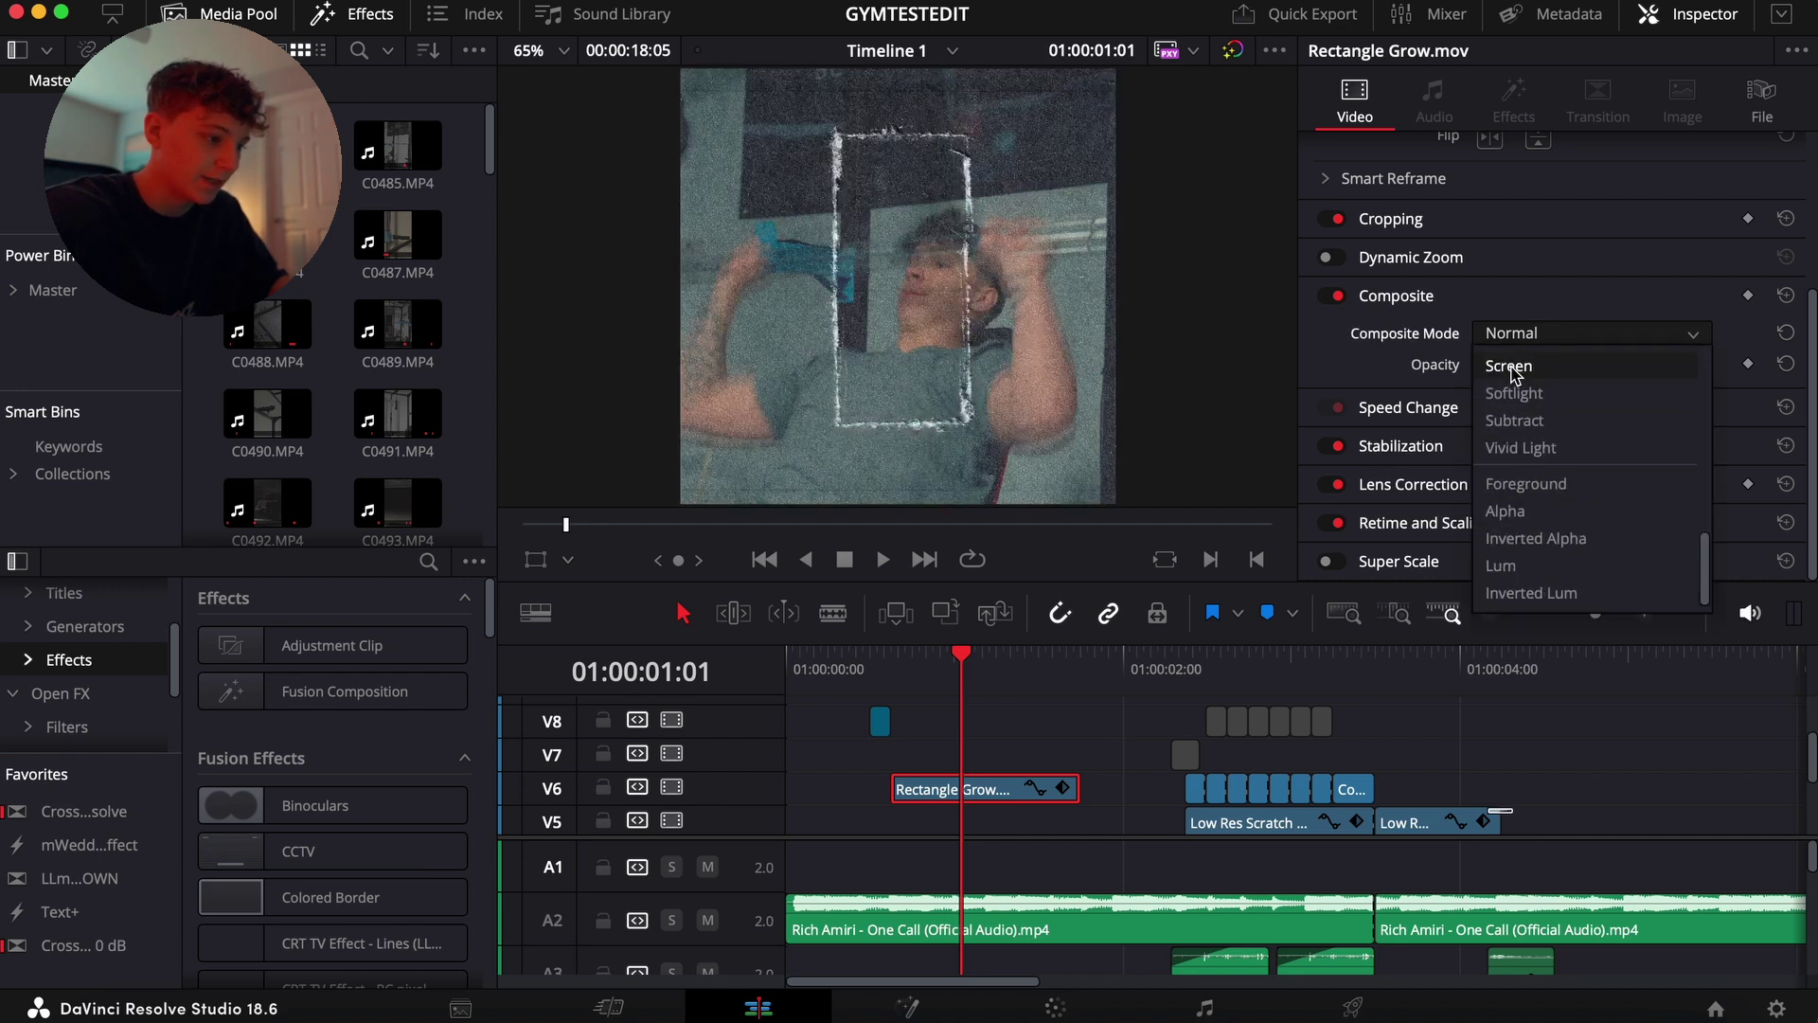
pyautogui.click(1511, 367)
pyautogui.click(895, 670)
pyautogui.press('Right')
pyautogui.press('Right')
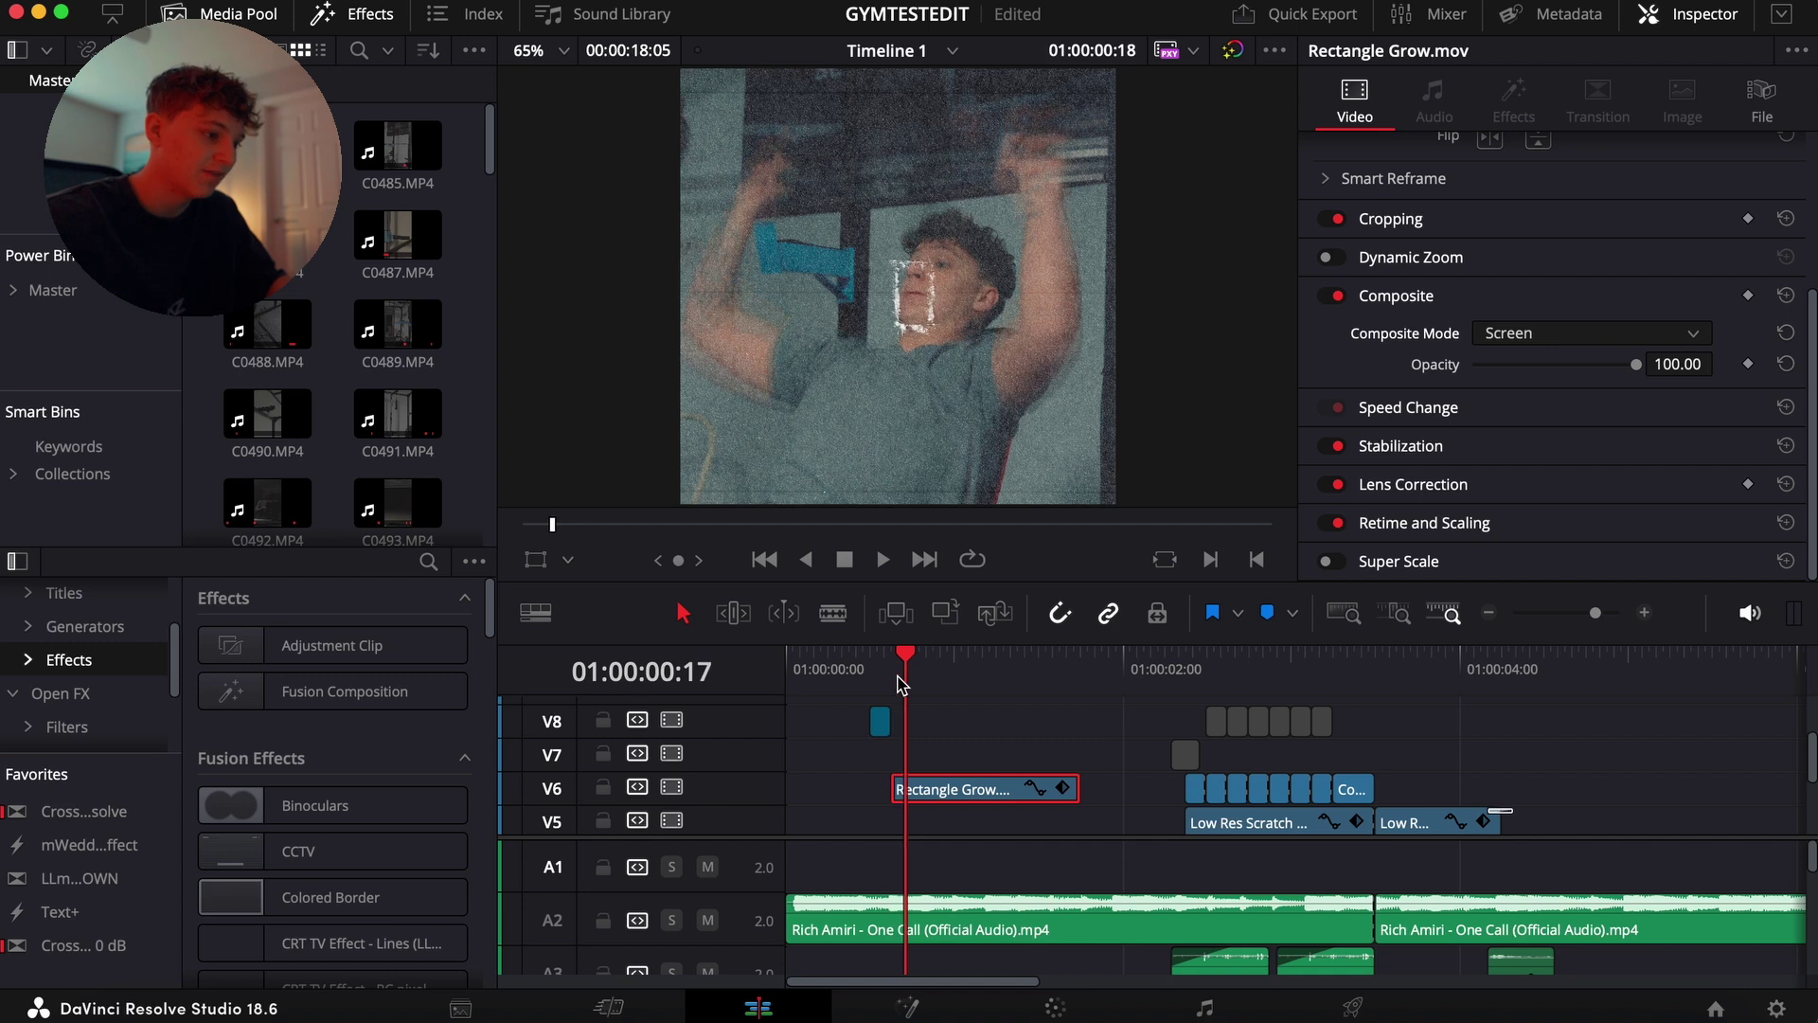
pyautogui.press('Left')
pyautogui.press('Left')
# - Zoom in and split the overlay with Cmd+B every few frames into short pieces
pyautogui.click(1645, 614)
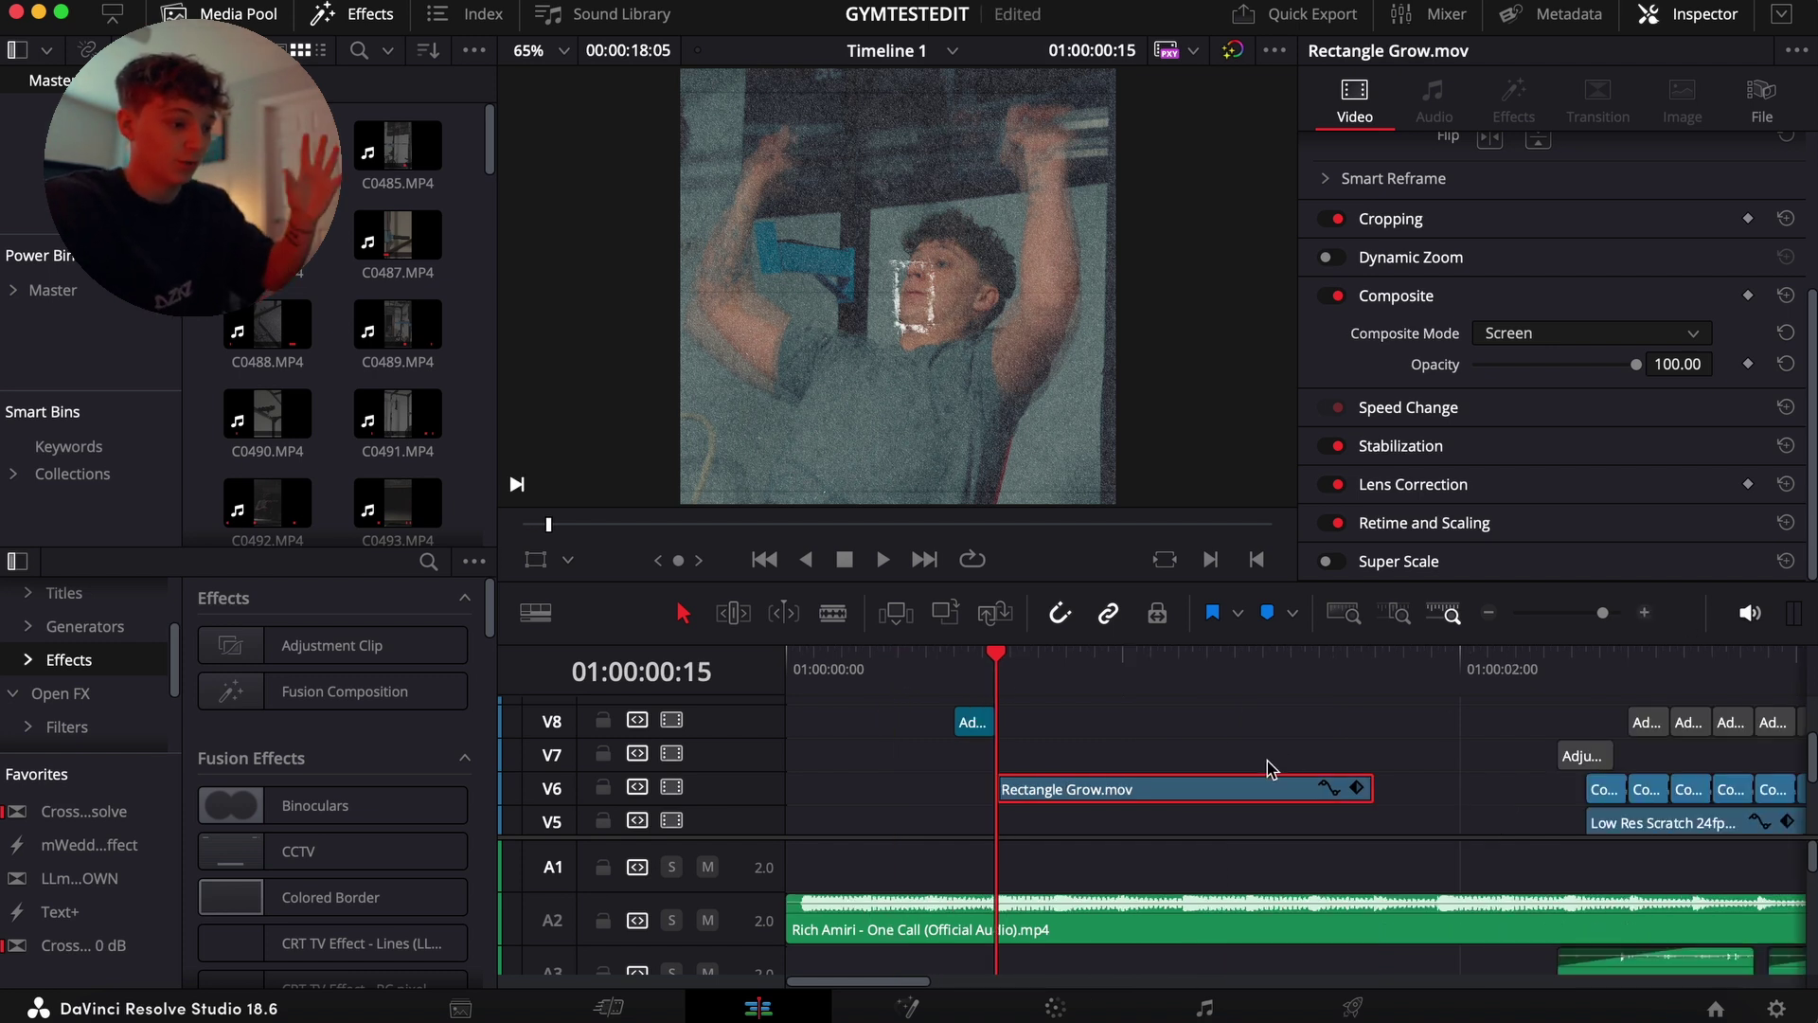
pyautogui.press('Right')
pyautogui.press('Right')
pyautogui.press('Right')
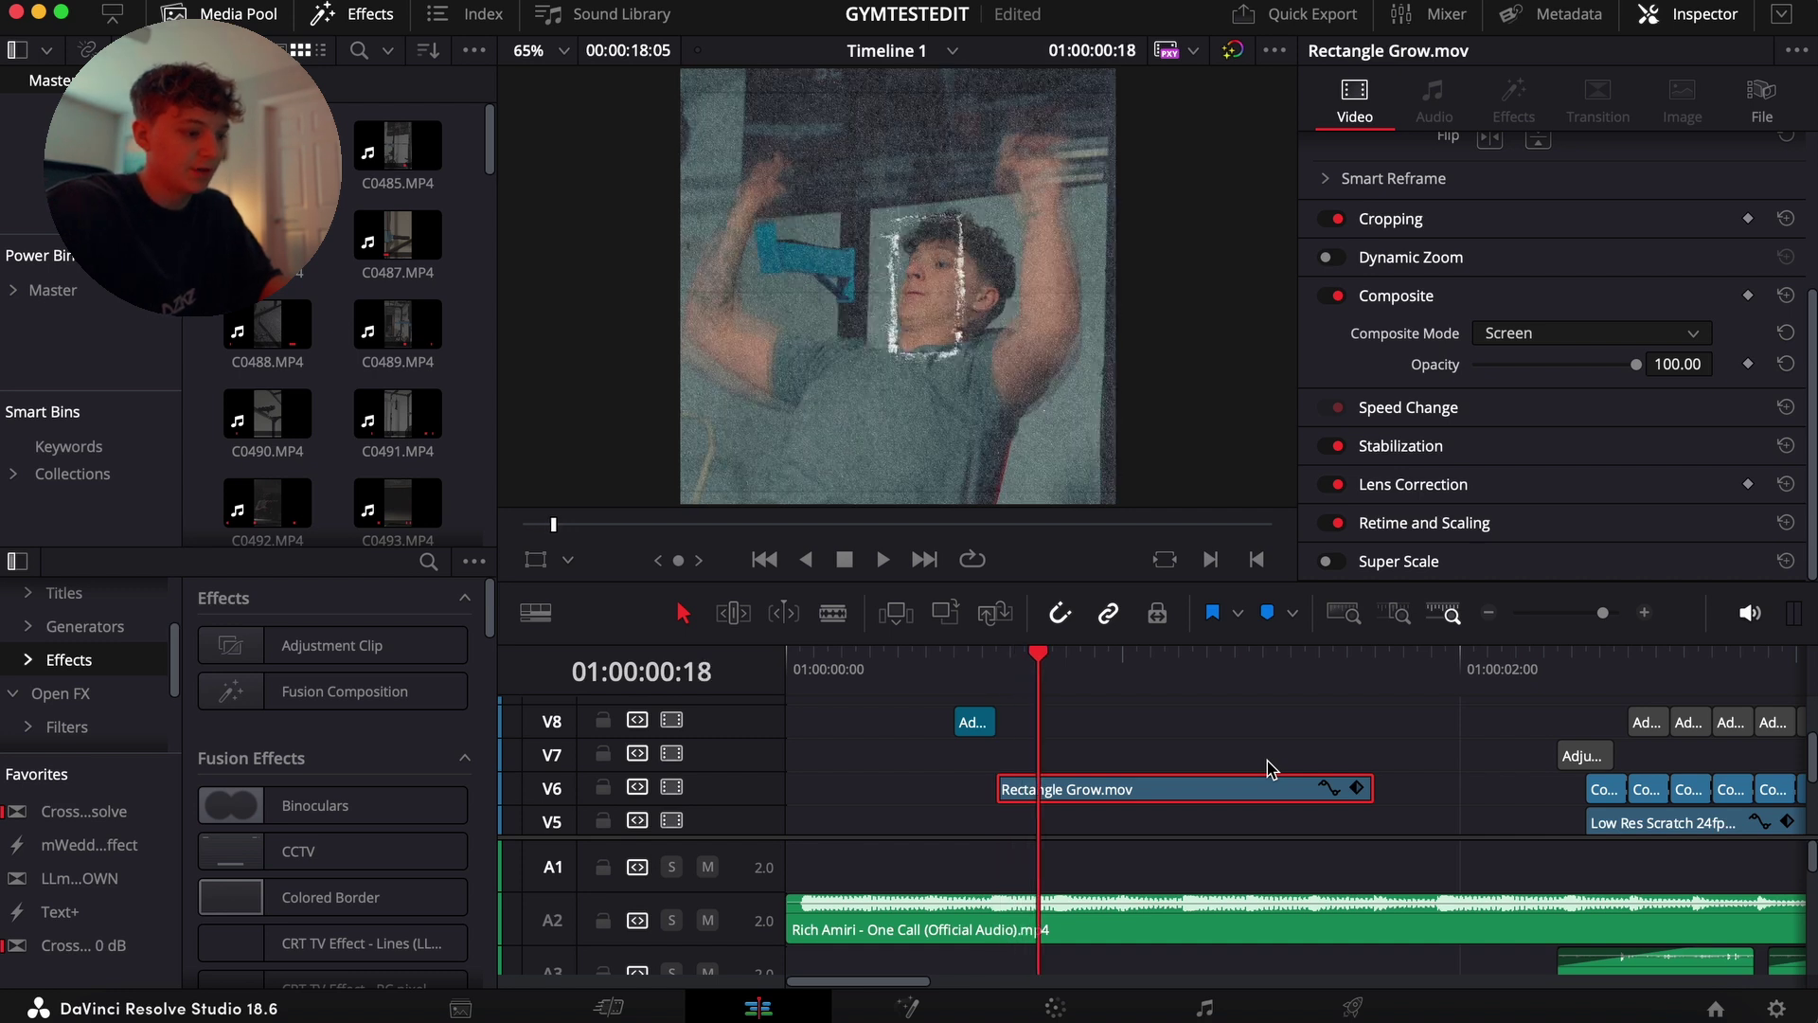
pyautogui.press('super+b')
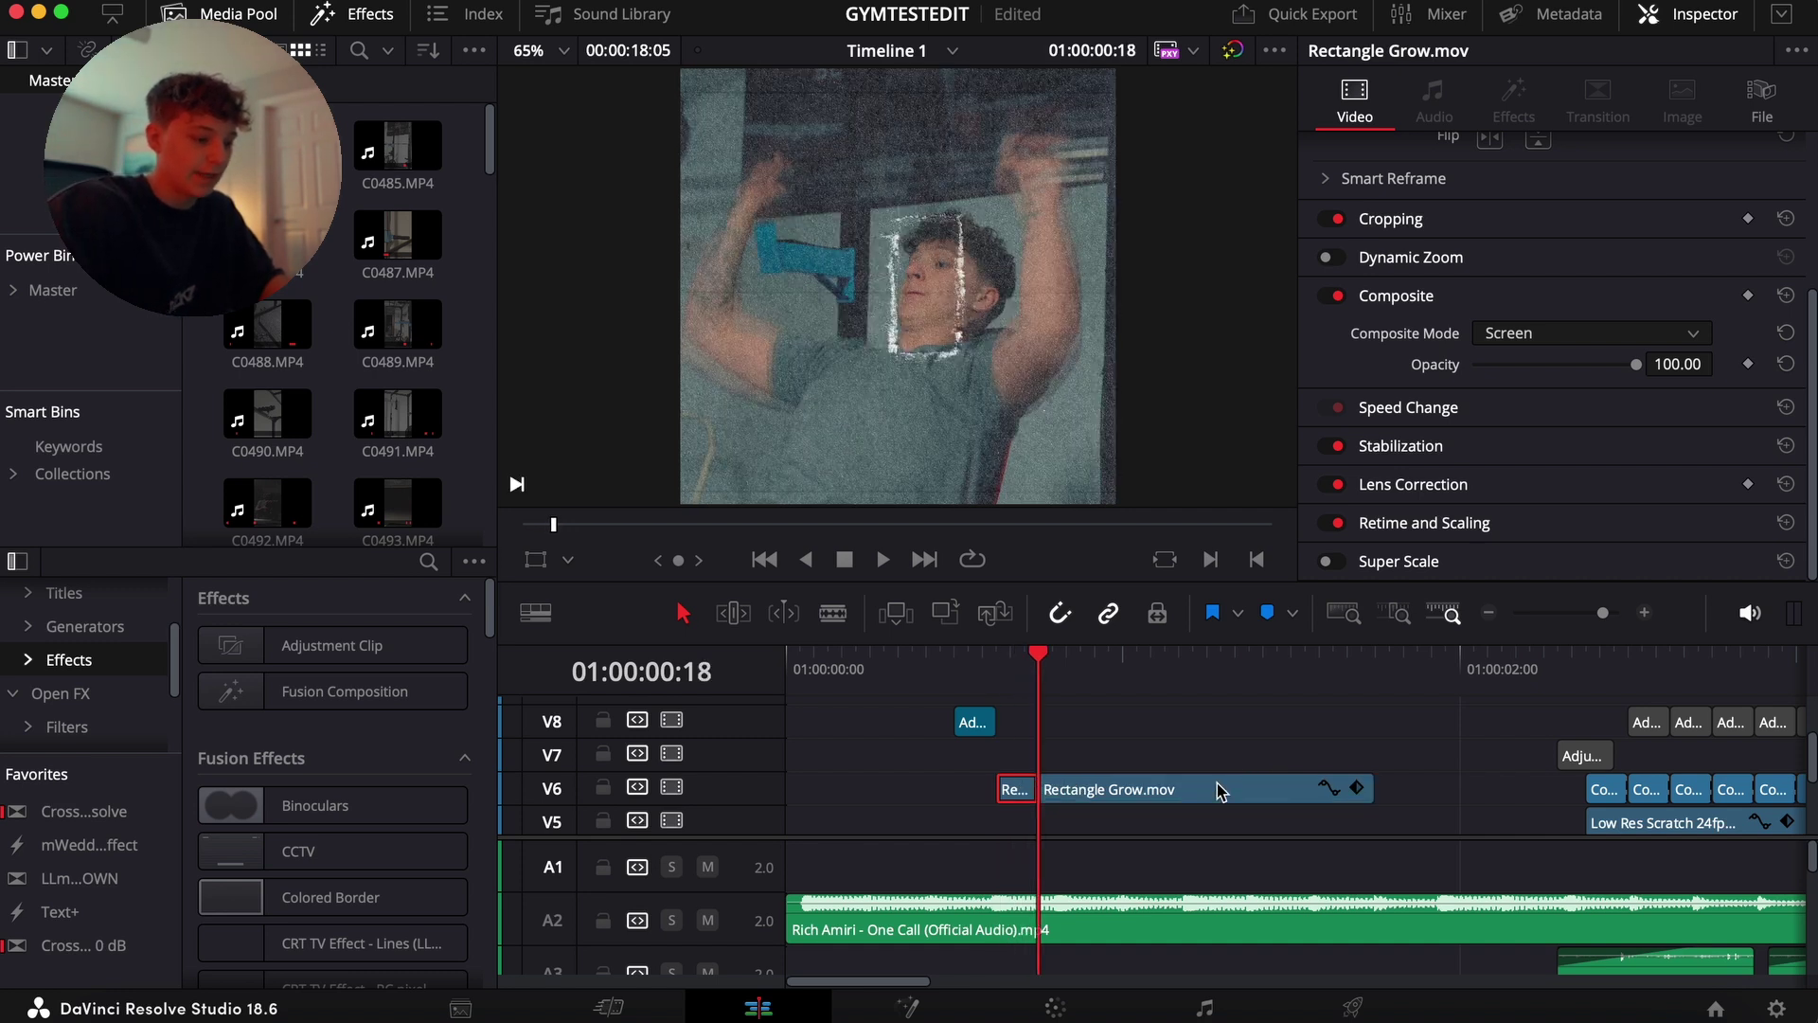
pyautogui.click(1216, 790)
pyautogui.press('Right')
pyautogui.press('Right')
pyautogui.press('Right')
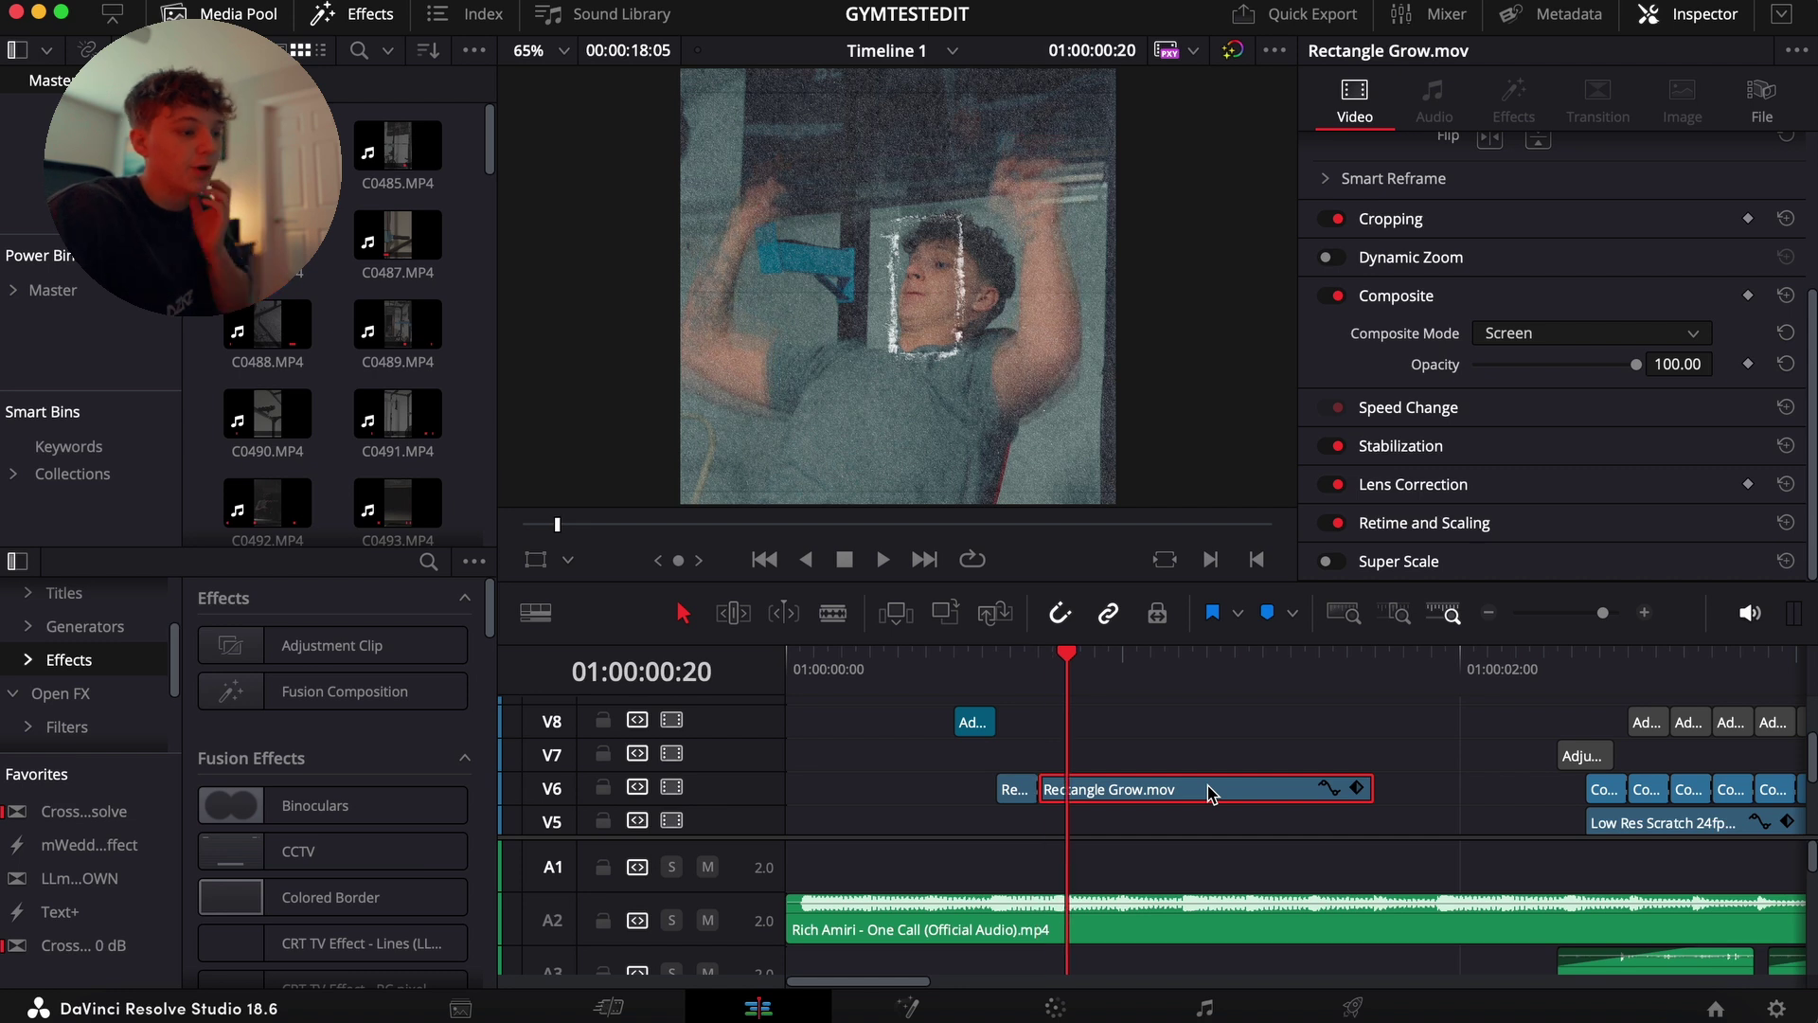
pyautogui.press('super+b')
pyautogui.press('Right')
pyautogui.press('Right')
pyautogui.press('Right')
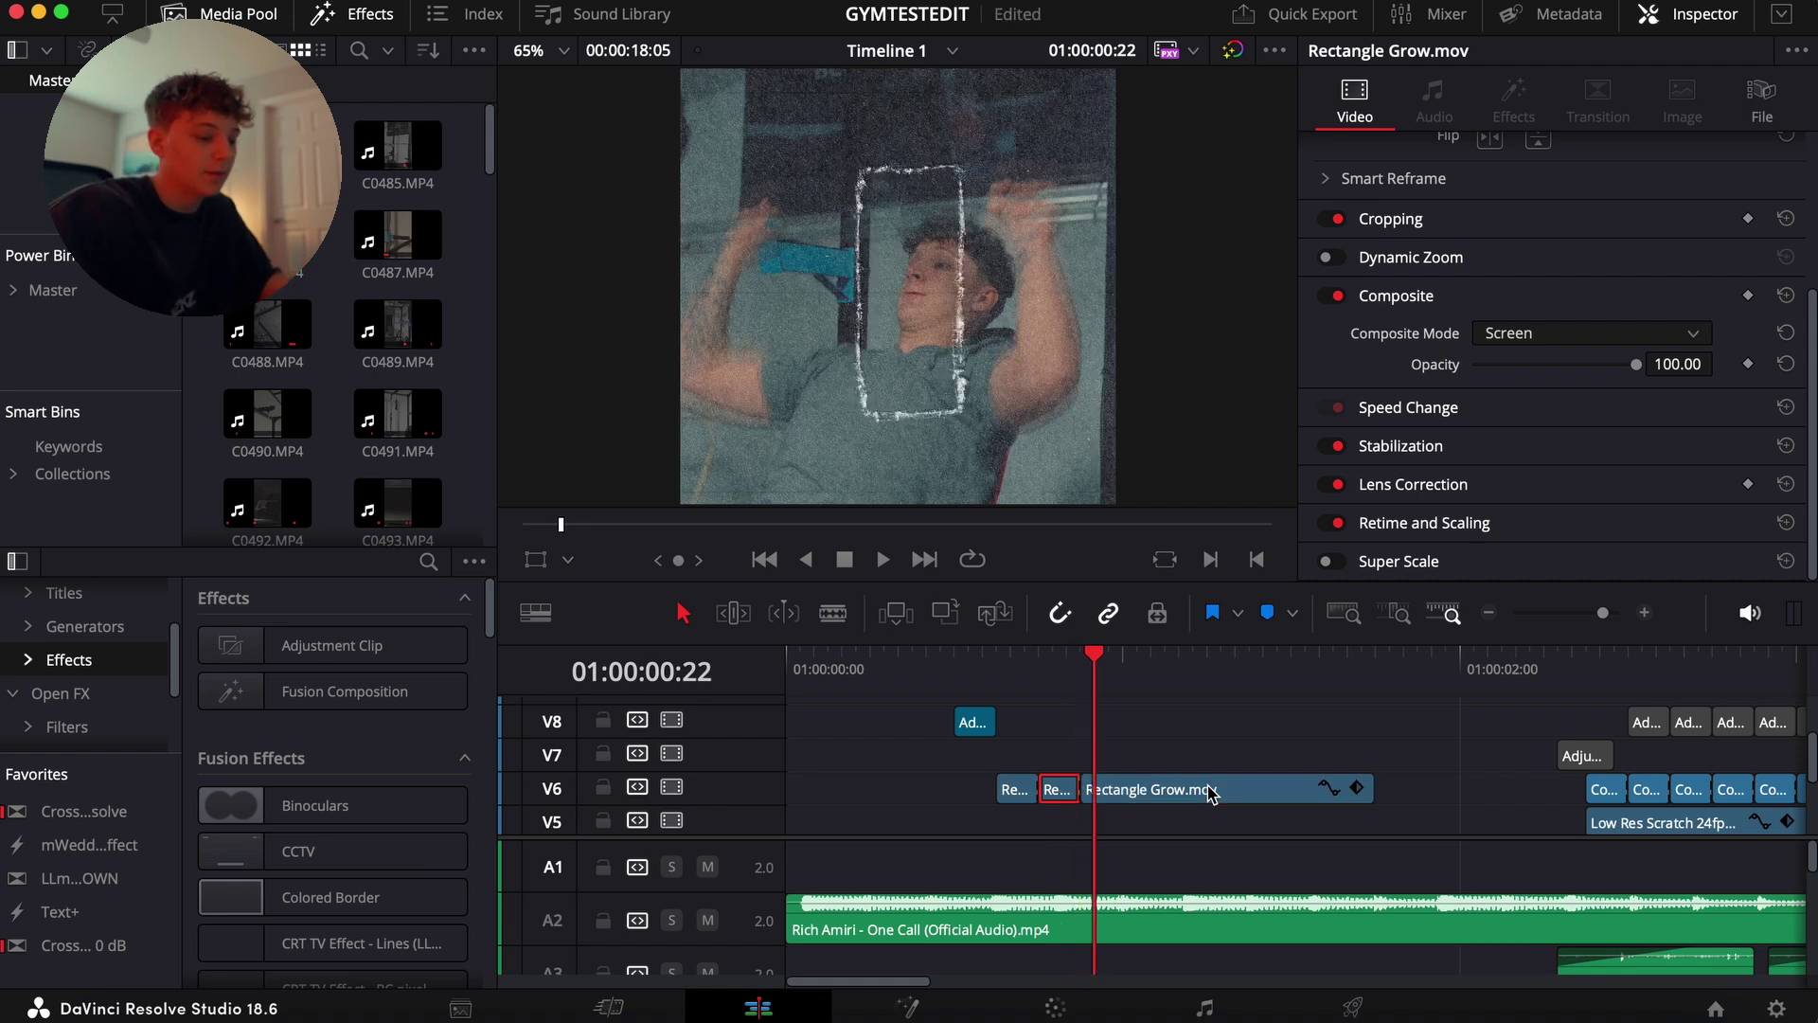
pyautogui.press('super+b')
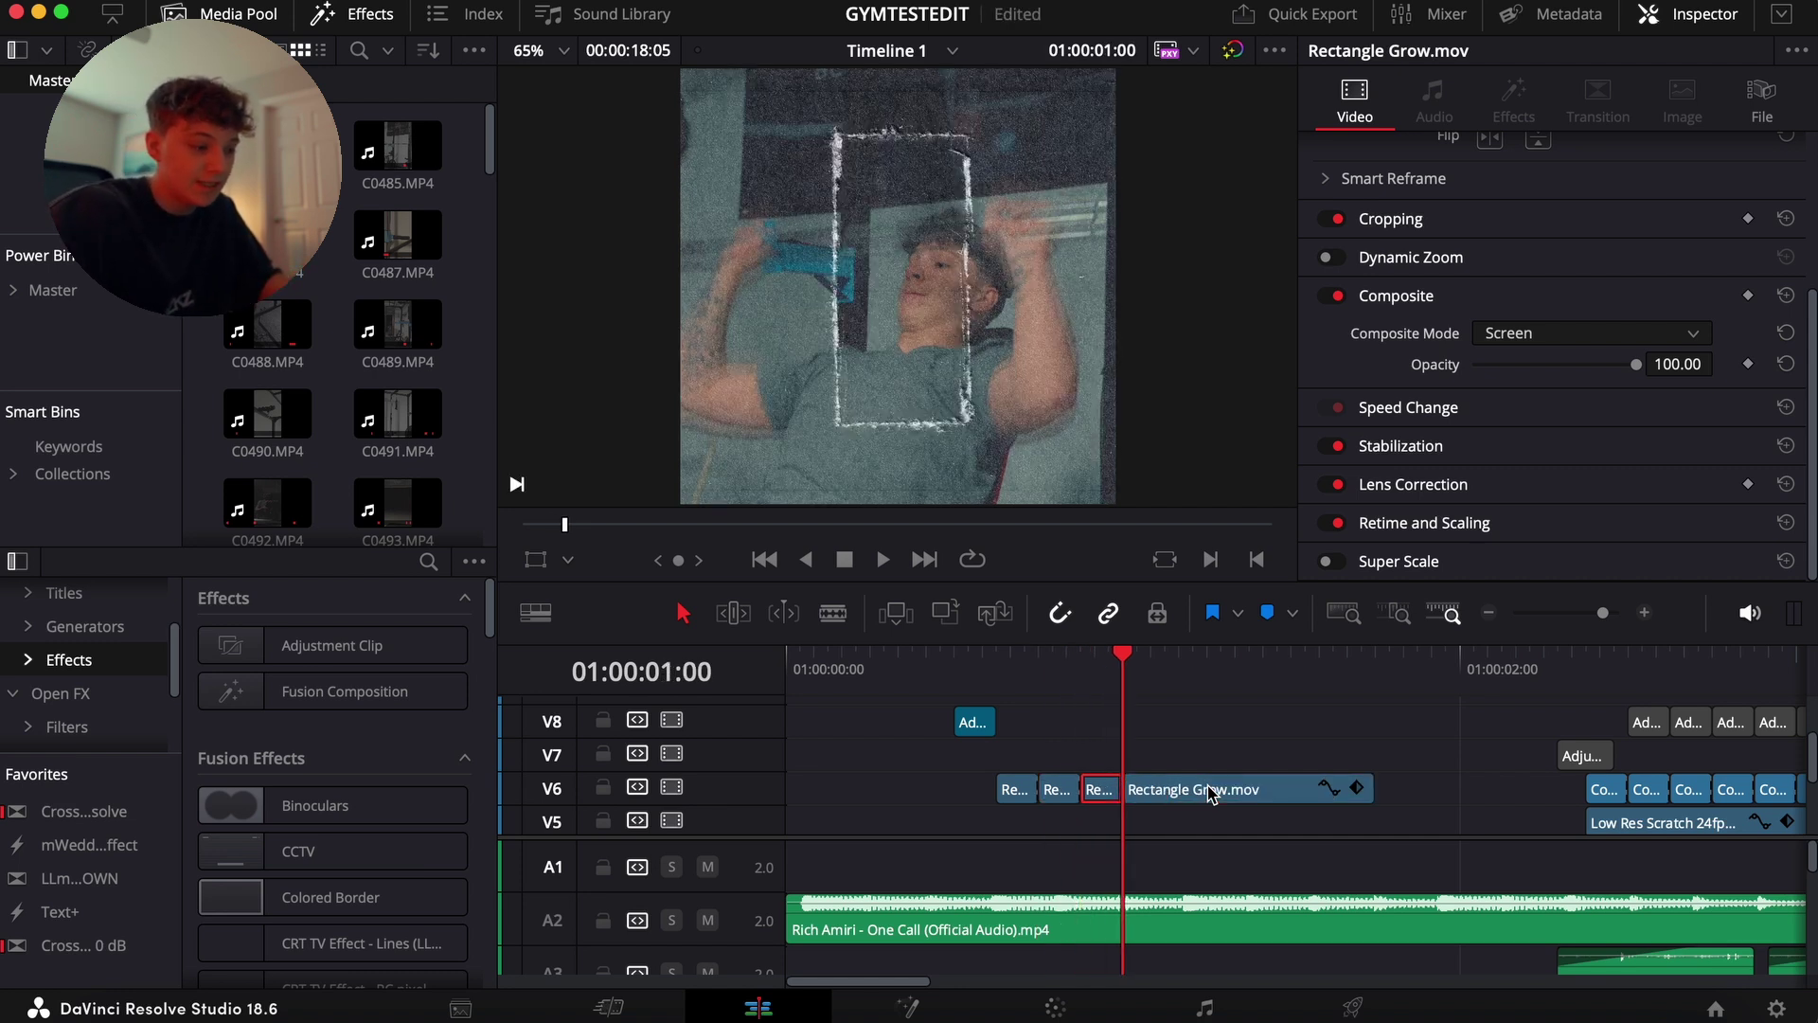
pyautogui.press('Right')
pyautogui.press('Right')
# - Check the remaining cut points, then zoom out and select the first overlay piece
pyautogui.click(1339, 666)
pyautogui.scroll(2, 1339, 666)
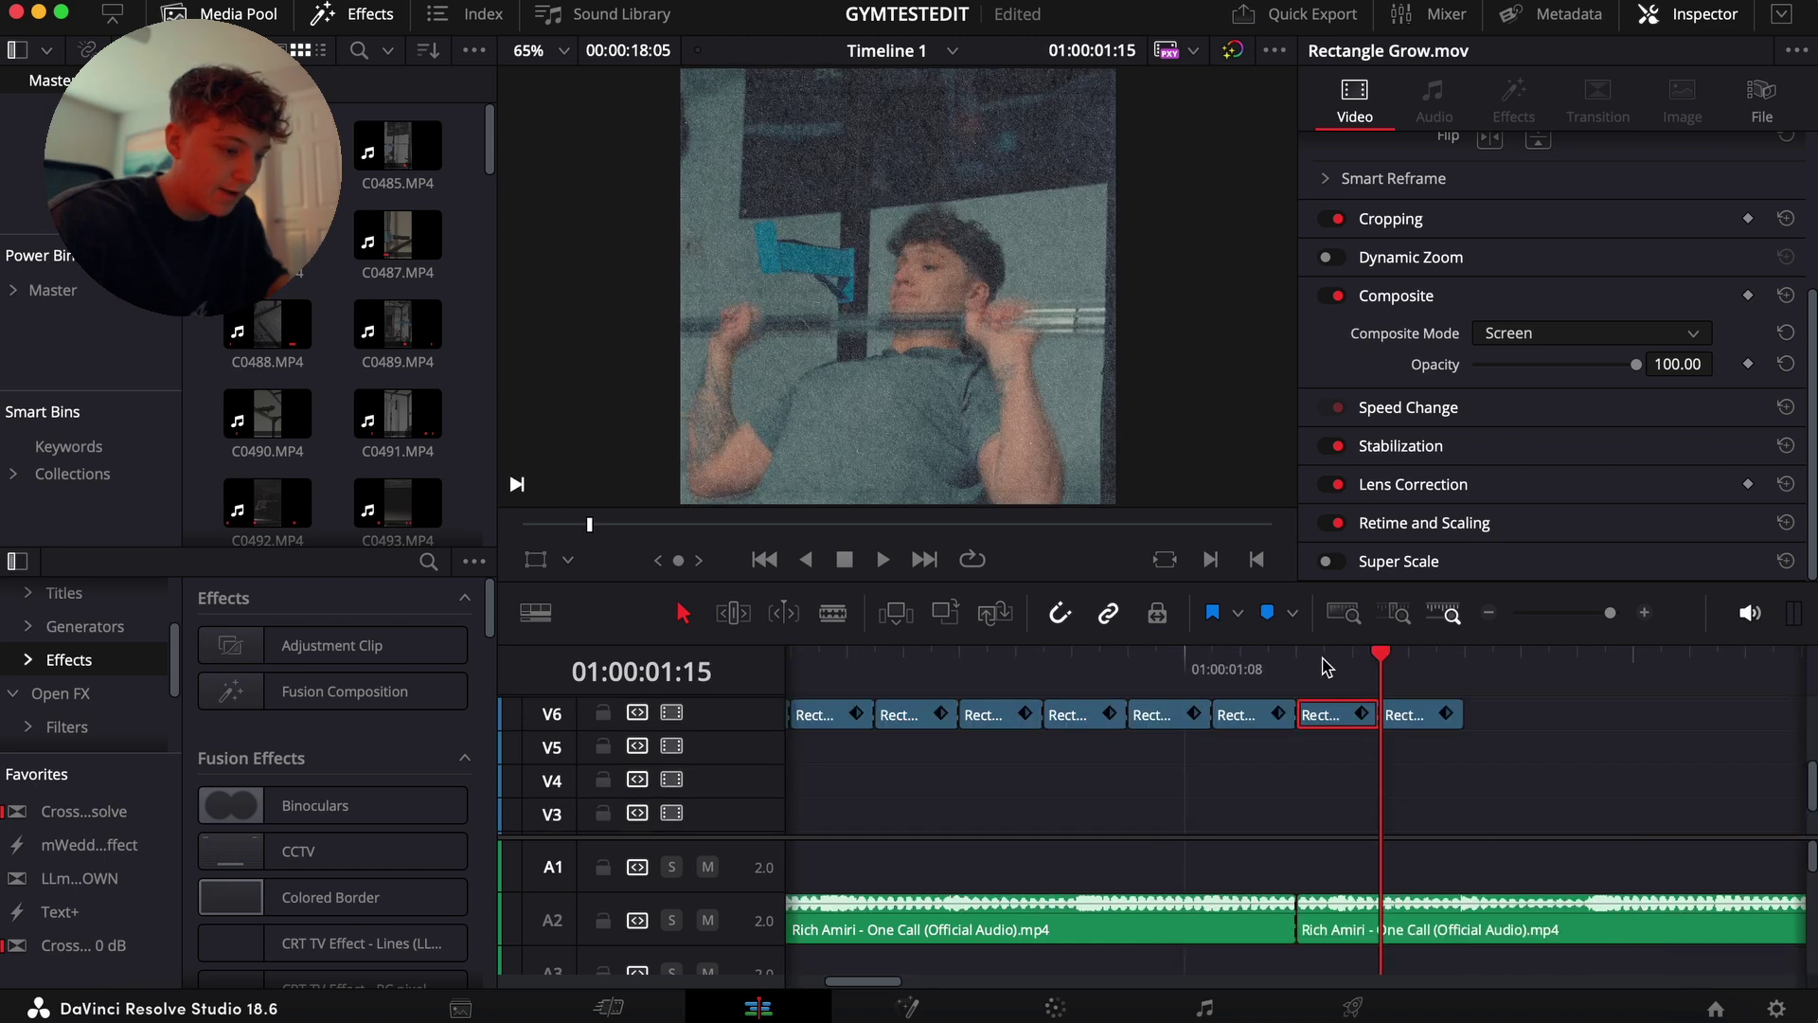
pyautogui.press('Left')
pyautogui.press('Left')
pyautogui.press('Left')
pyautogui.press('Right')
pyautogui.press('Right')
pyautogui.press('Right')
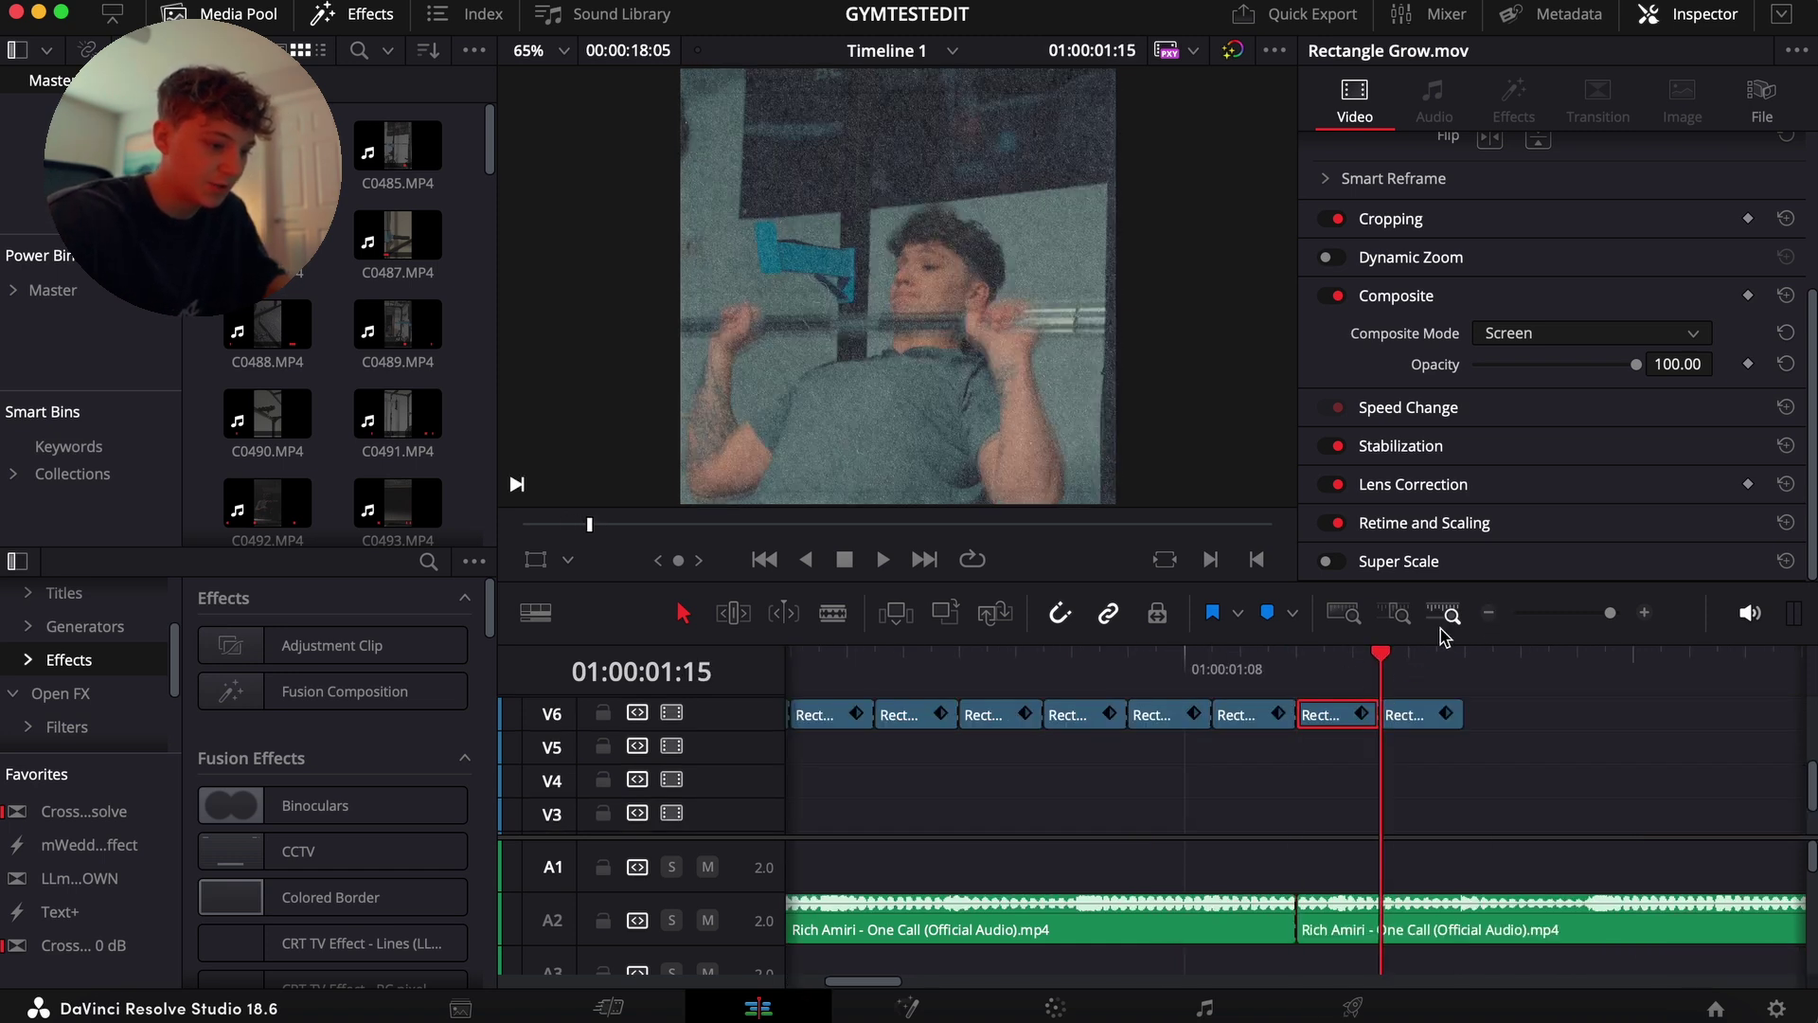
pyautogui.press('Left')
pyautogui.press('Left')
pyautogui.press('Left')
pyautogui.press('Left')
pyautogui.press('Left')
pyautogui.press('Left')
pyautogui.press('Right')
pyautogui.press('Right')
pyautogui.press('Right')
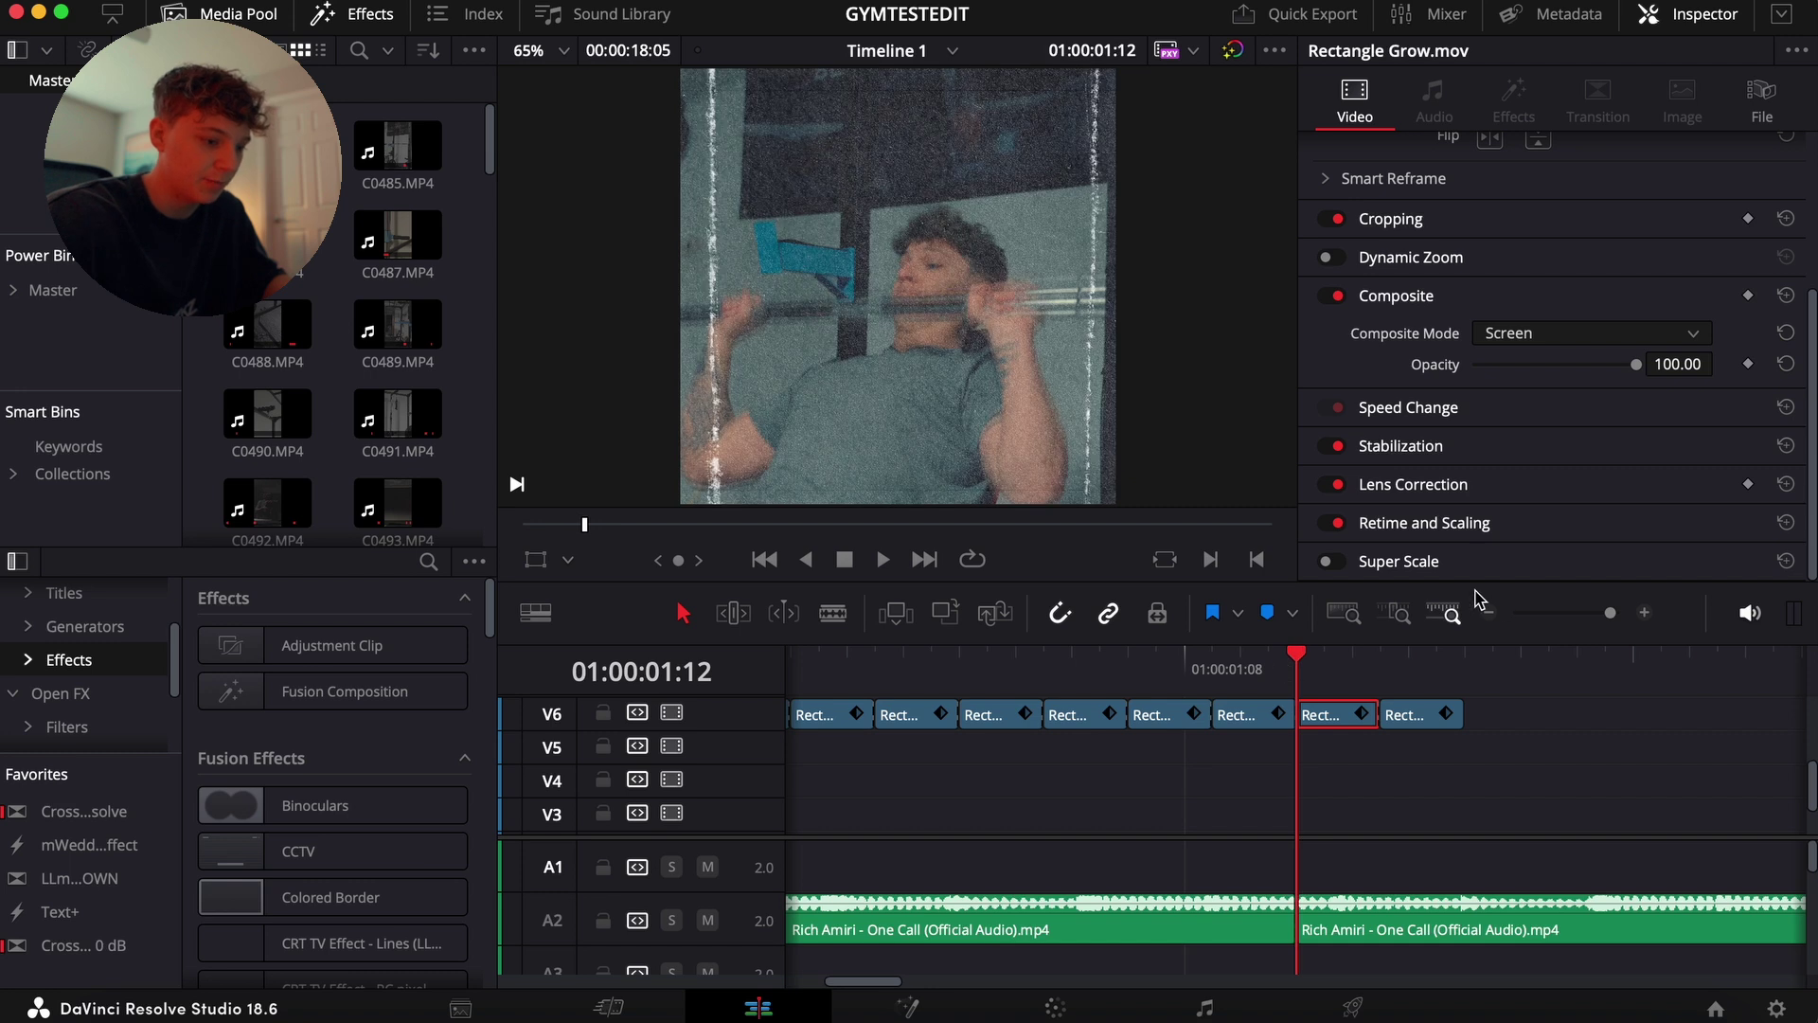
pyautogui.click(1490, 614)
pyautogui.moveTo(1080, 662); pyautogui.dragTo(997, 665)
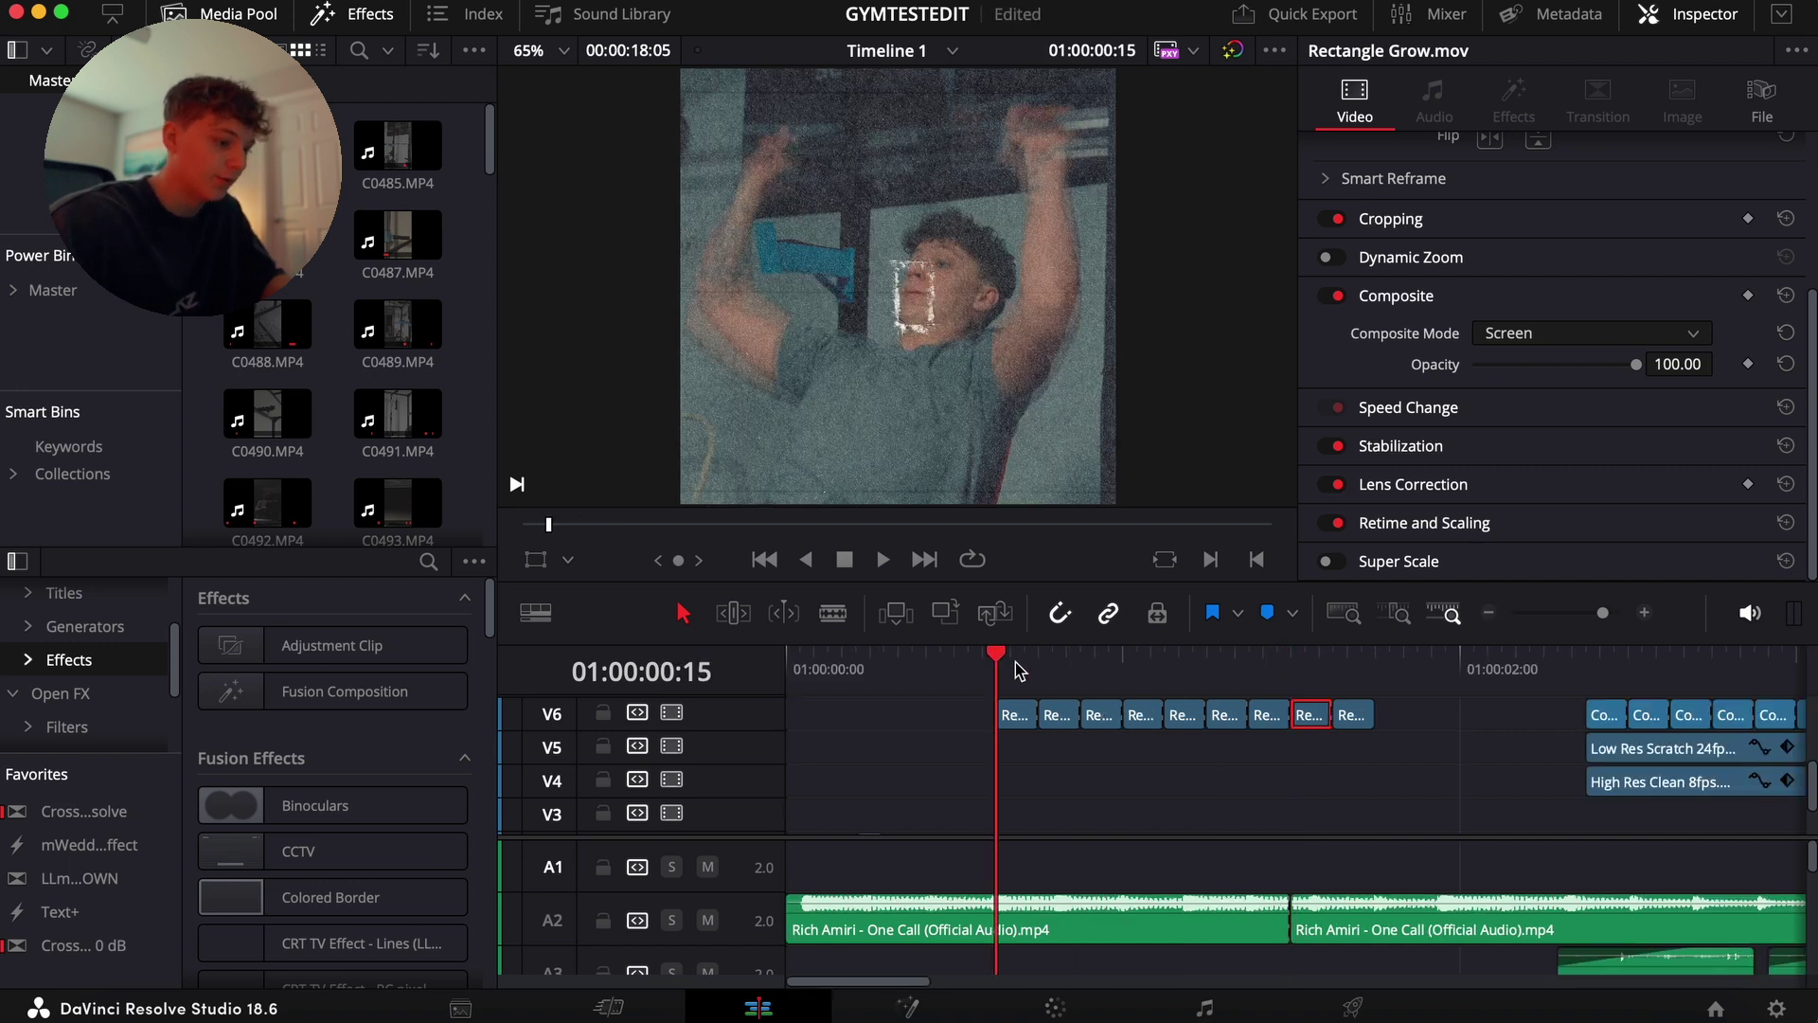
pyautogui.click(1027, 715)
# - Briefly open Fusion, return to the Edit timeline and zoom it out
pyautogui.click(907, 1007)
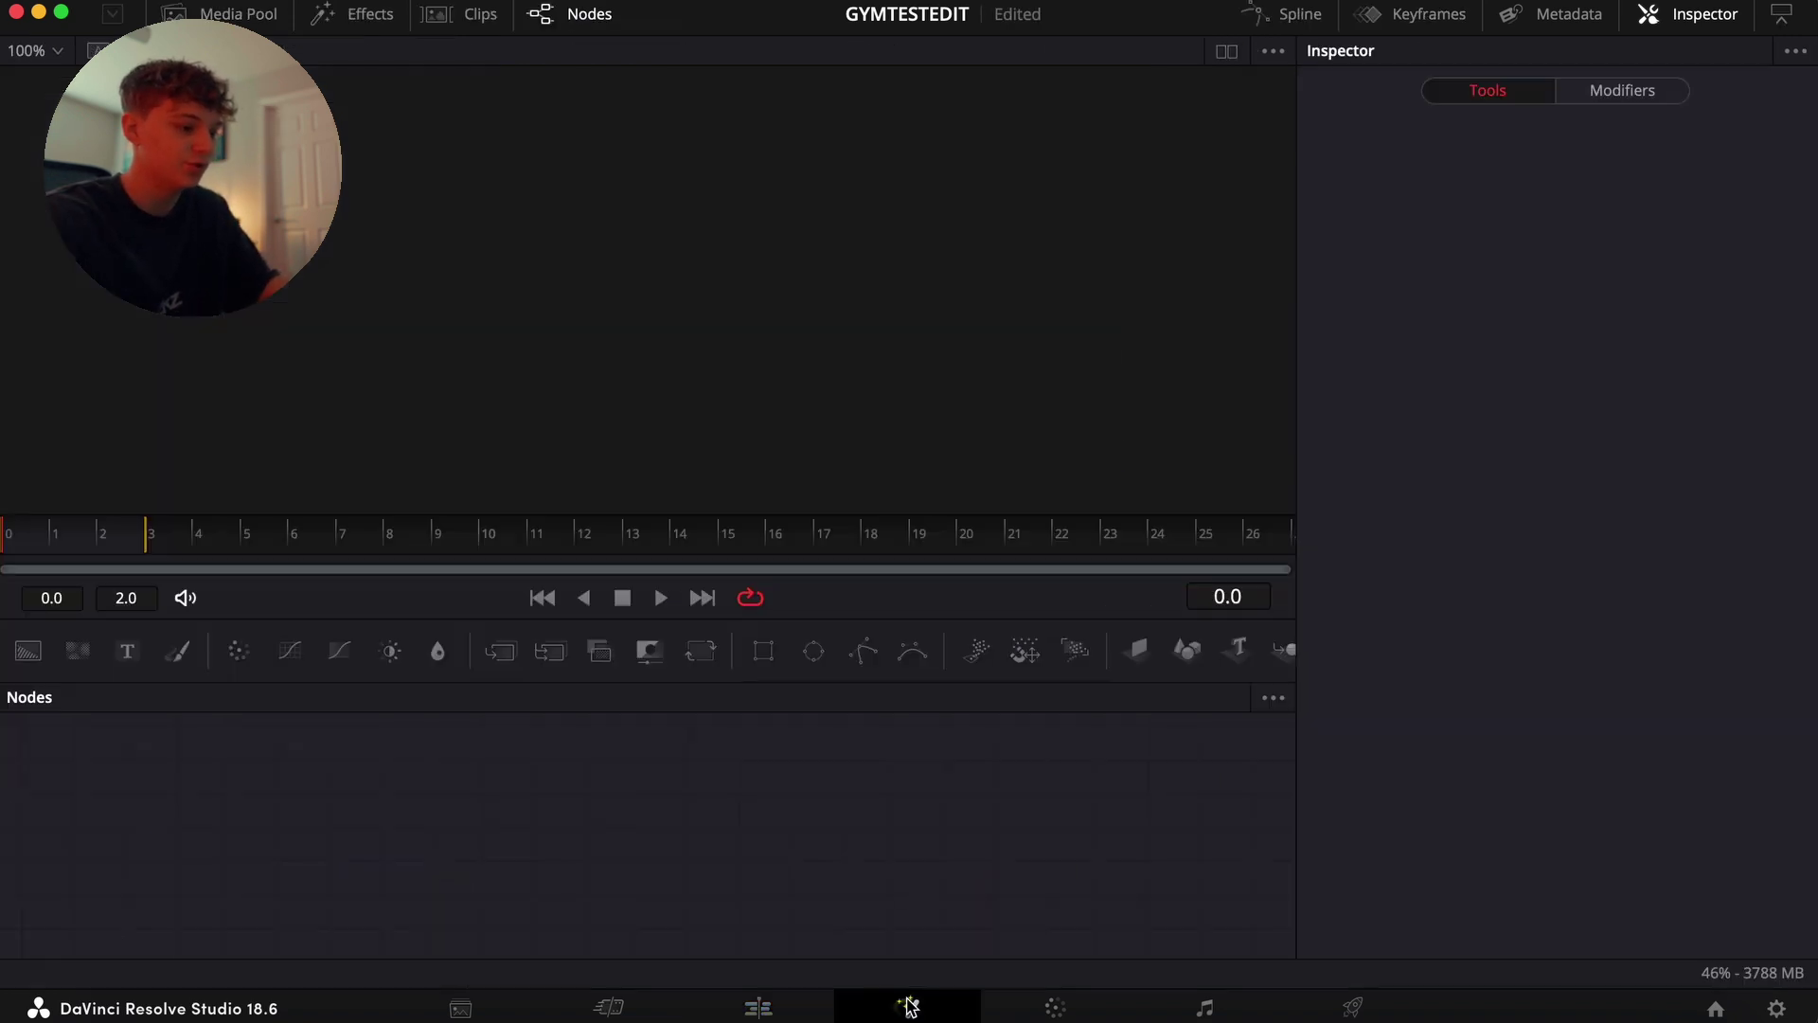
pyautogui.hotkey('shift', '4')
pyautogui.scroll(-2, 1418, 727)
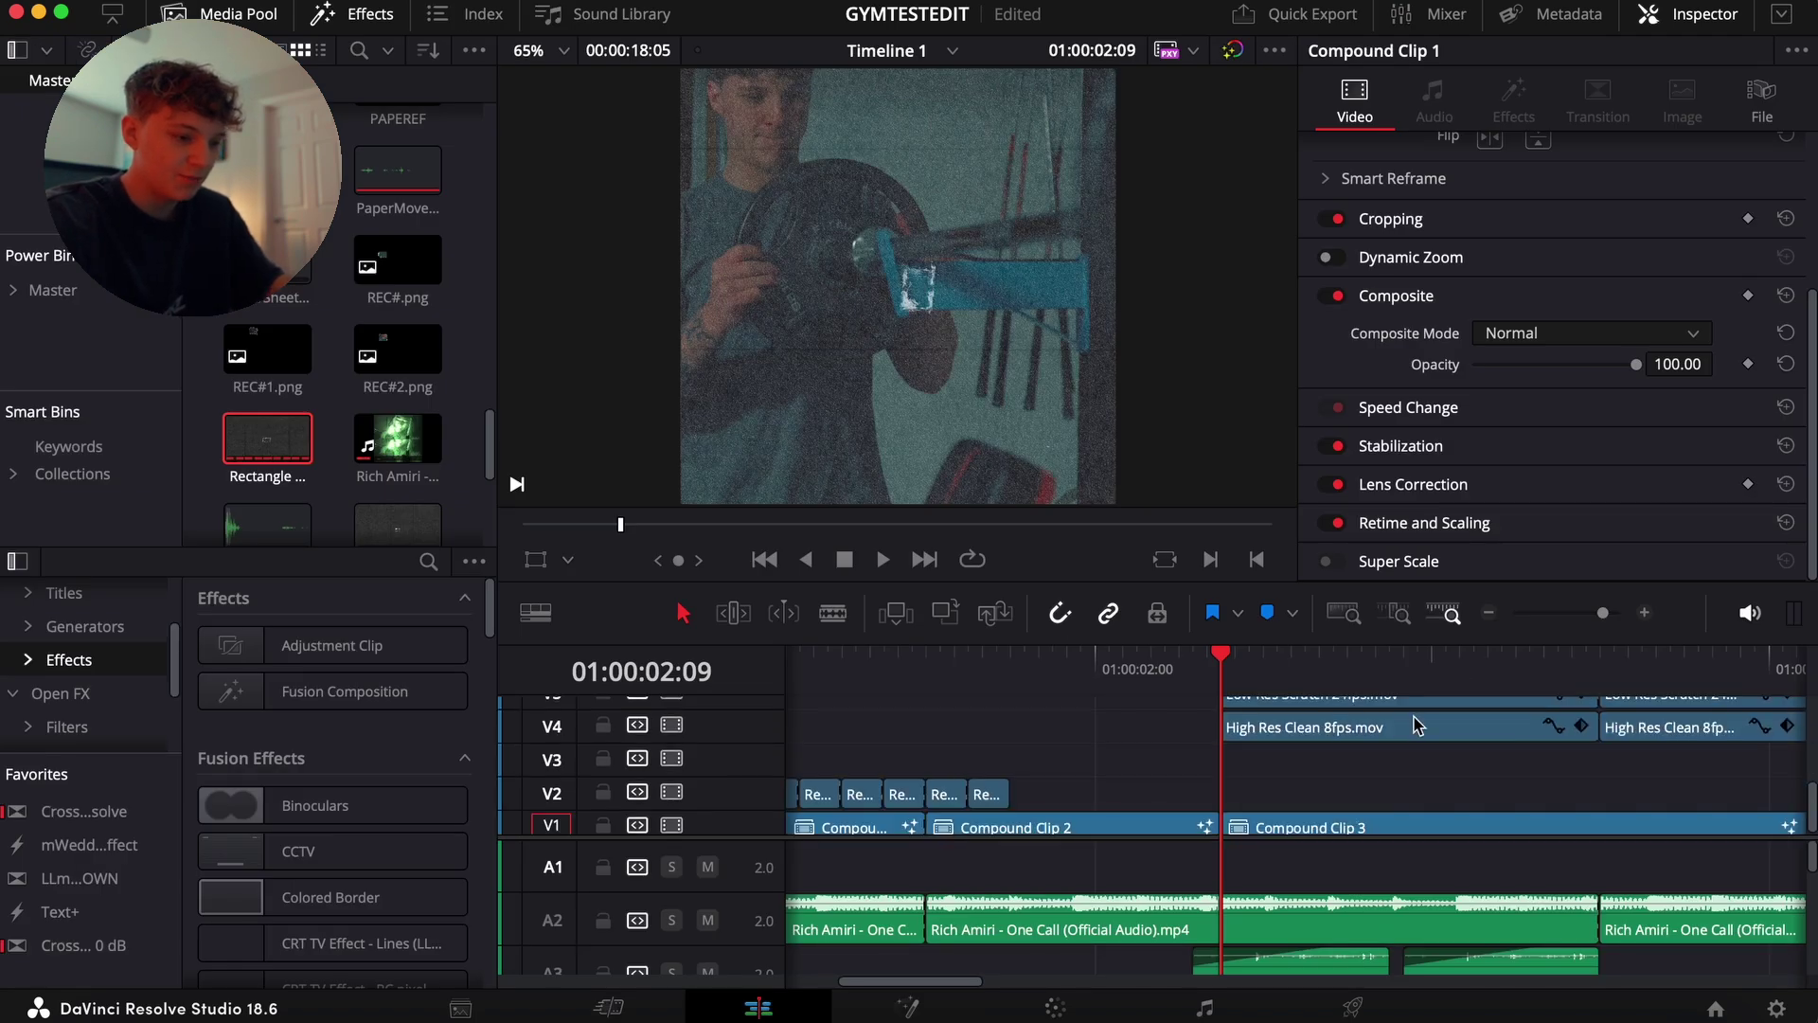
pyautogui.click(1487, 615)
pyautogui.scroll(2, 1297, 780)
pyautogui.scroll(-2, 1293, 784)
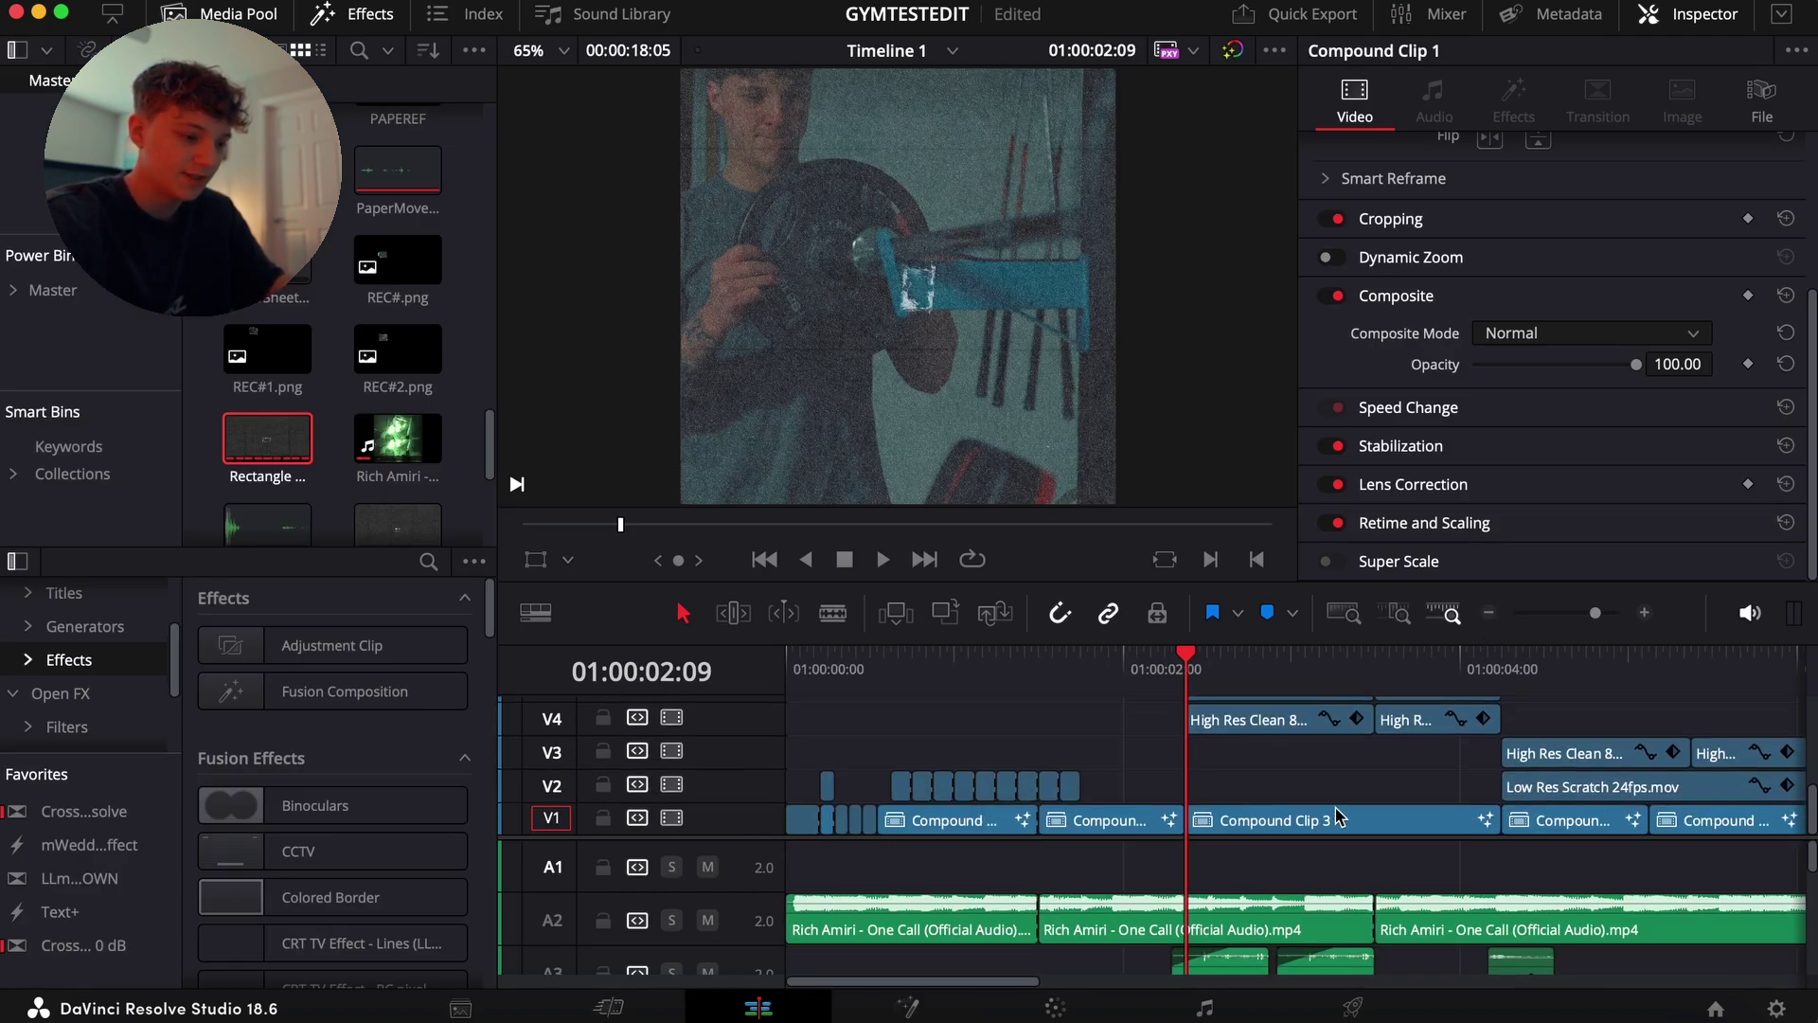
# - Scrub the playhead to 02:11 and open Compound Clip 1 in Fusion
pyautogui.moveTo(1399, 699); pyautogui.dragTo(1133, 686)
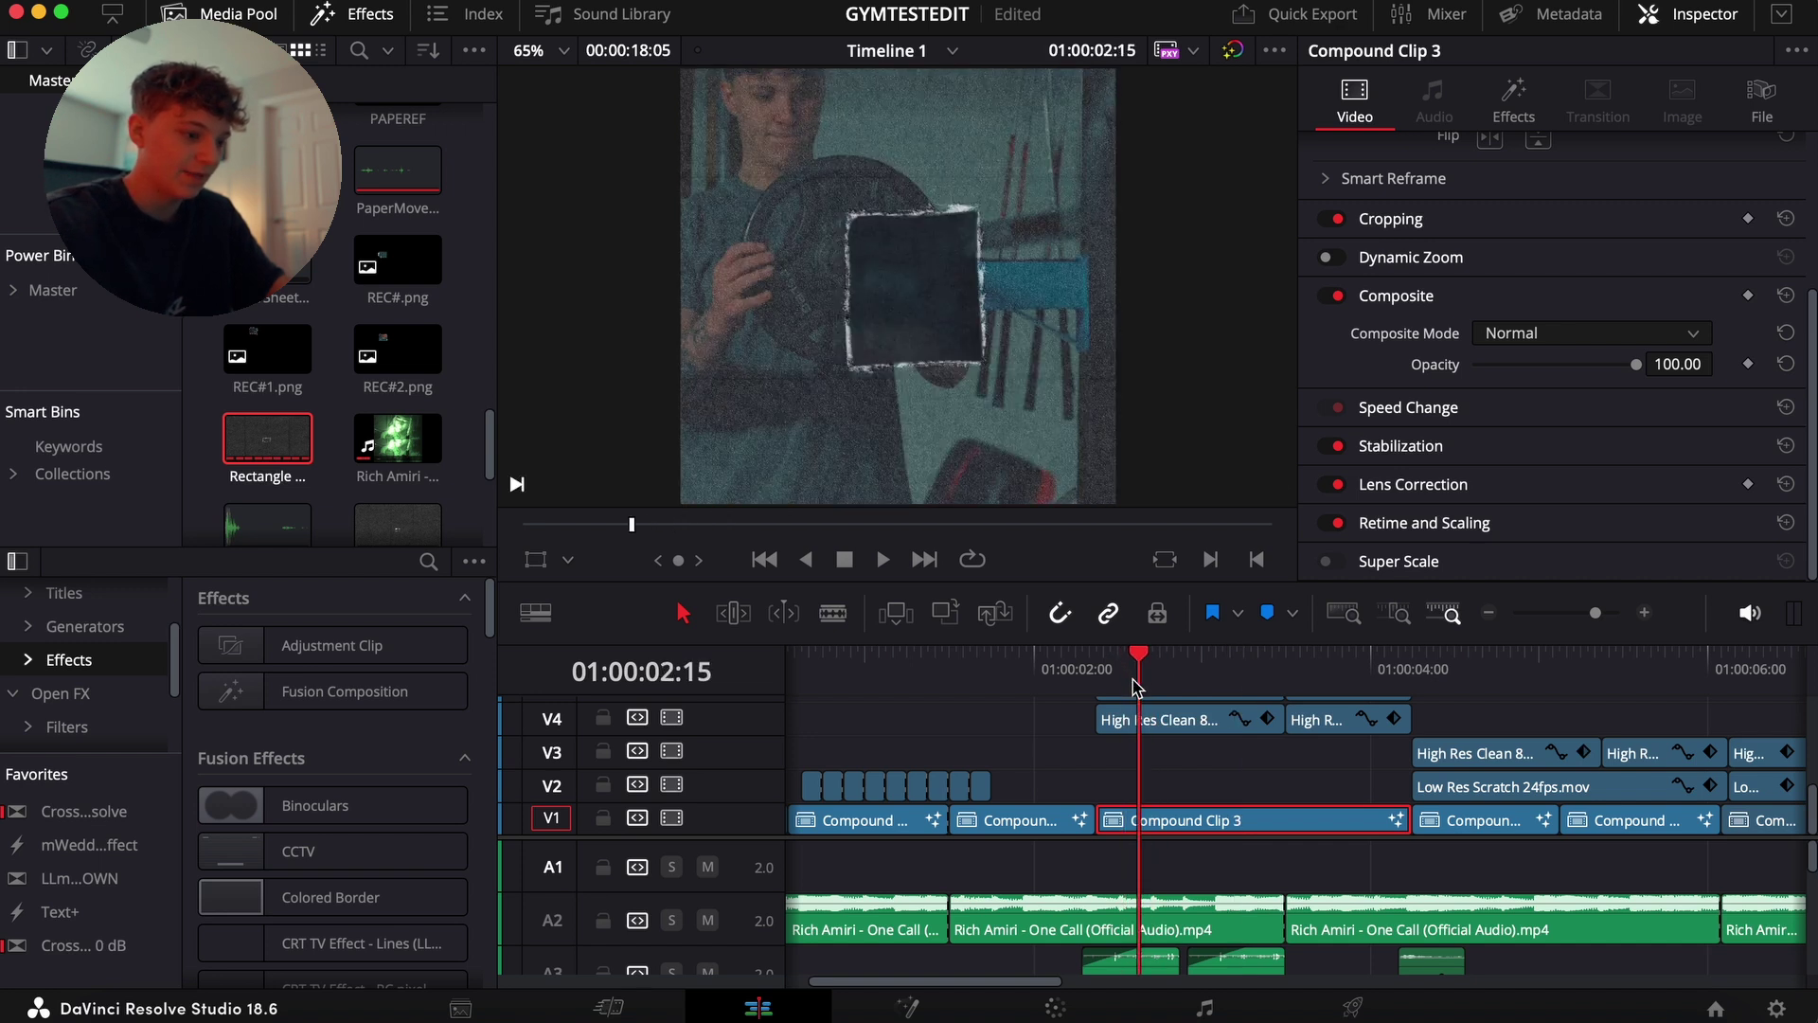
pyautogui.click(1350, 674)
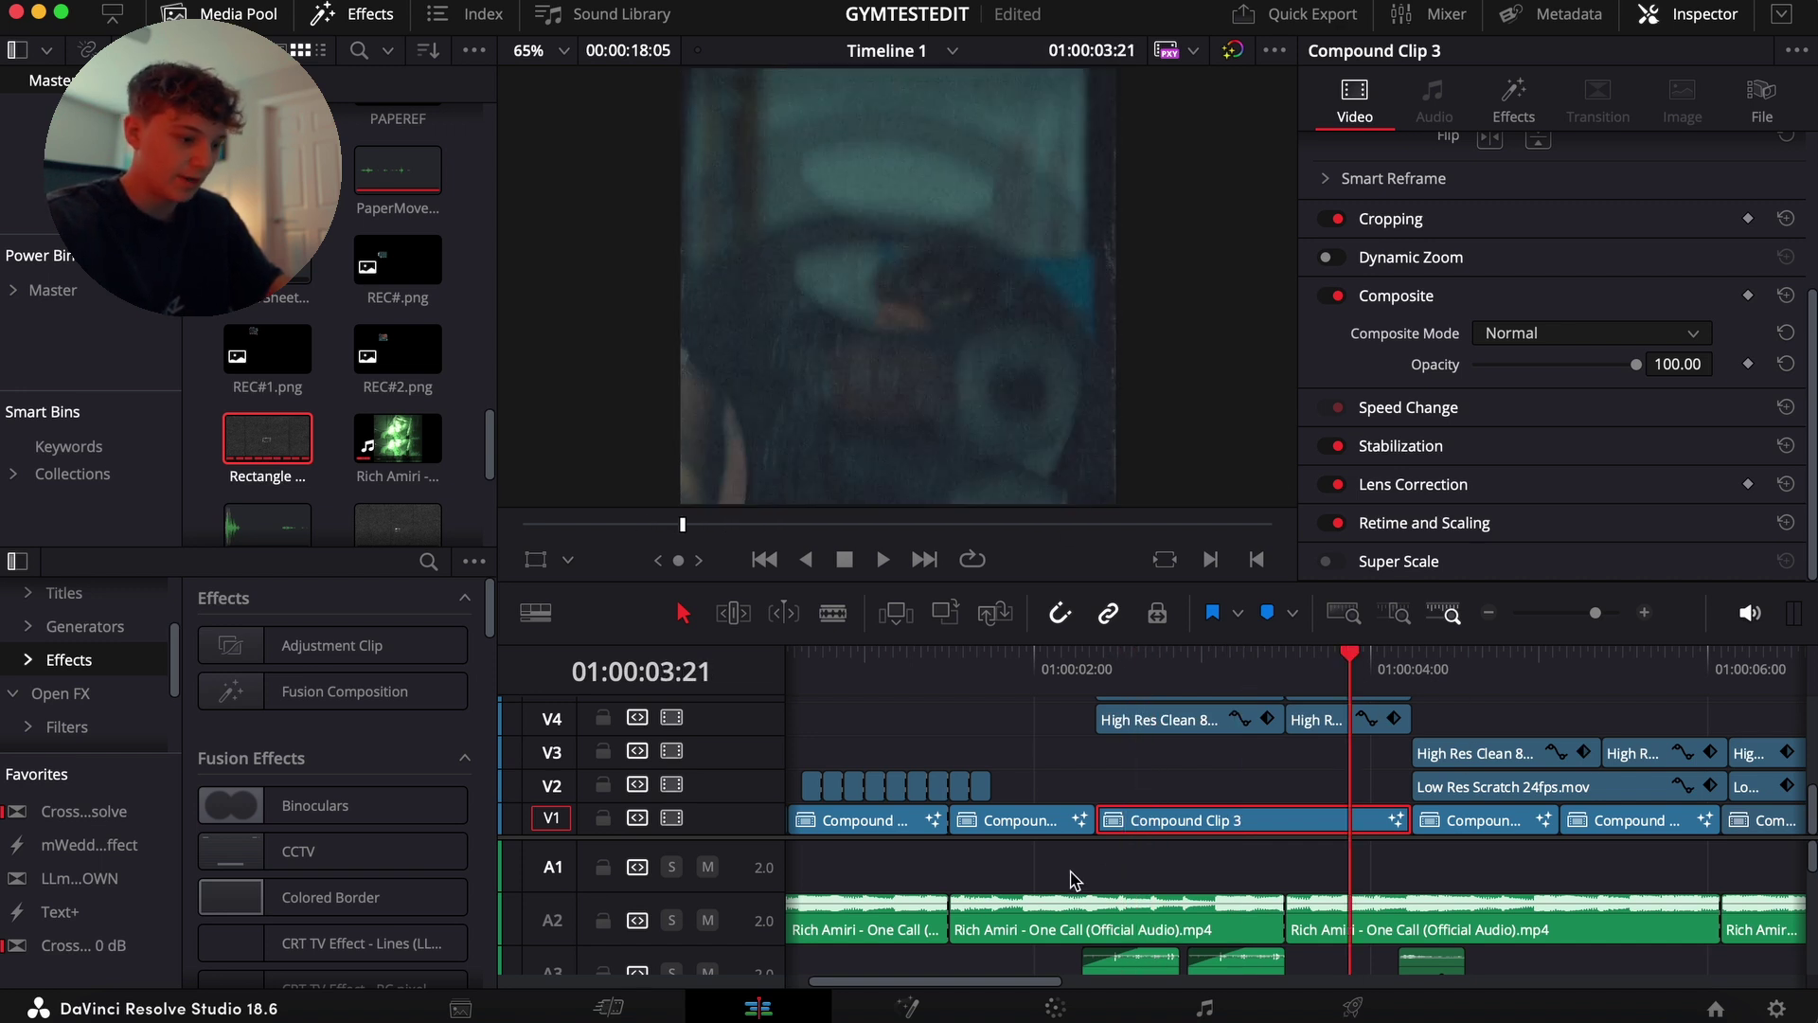
pyautogui.click(1155, 674)
pyautogui.scroll(3, 1127, 738)
pyautogui.click(1108, 674)
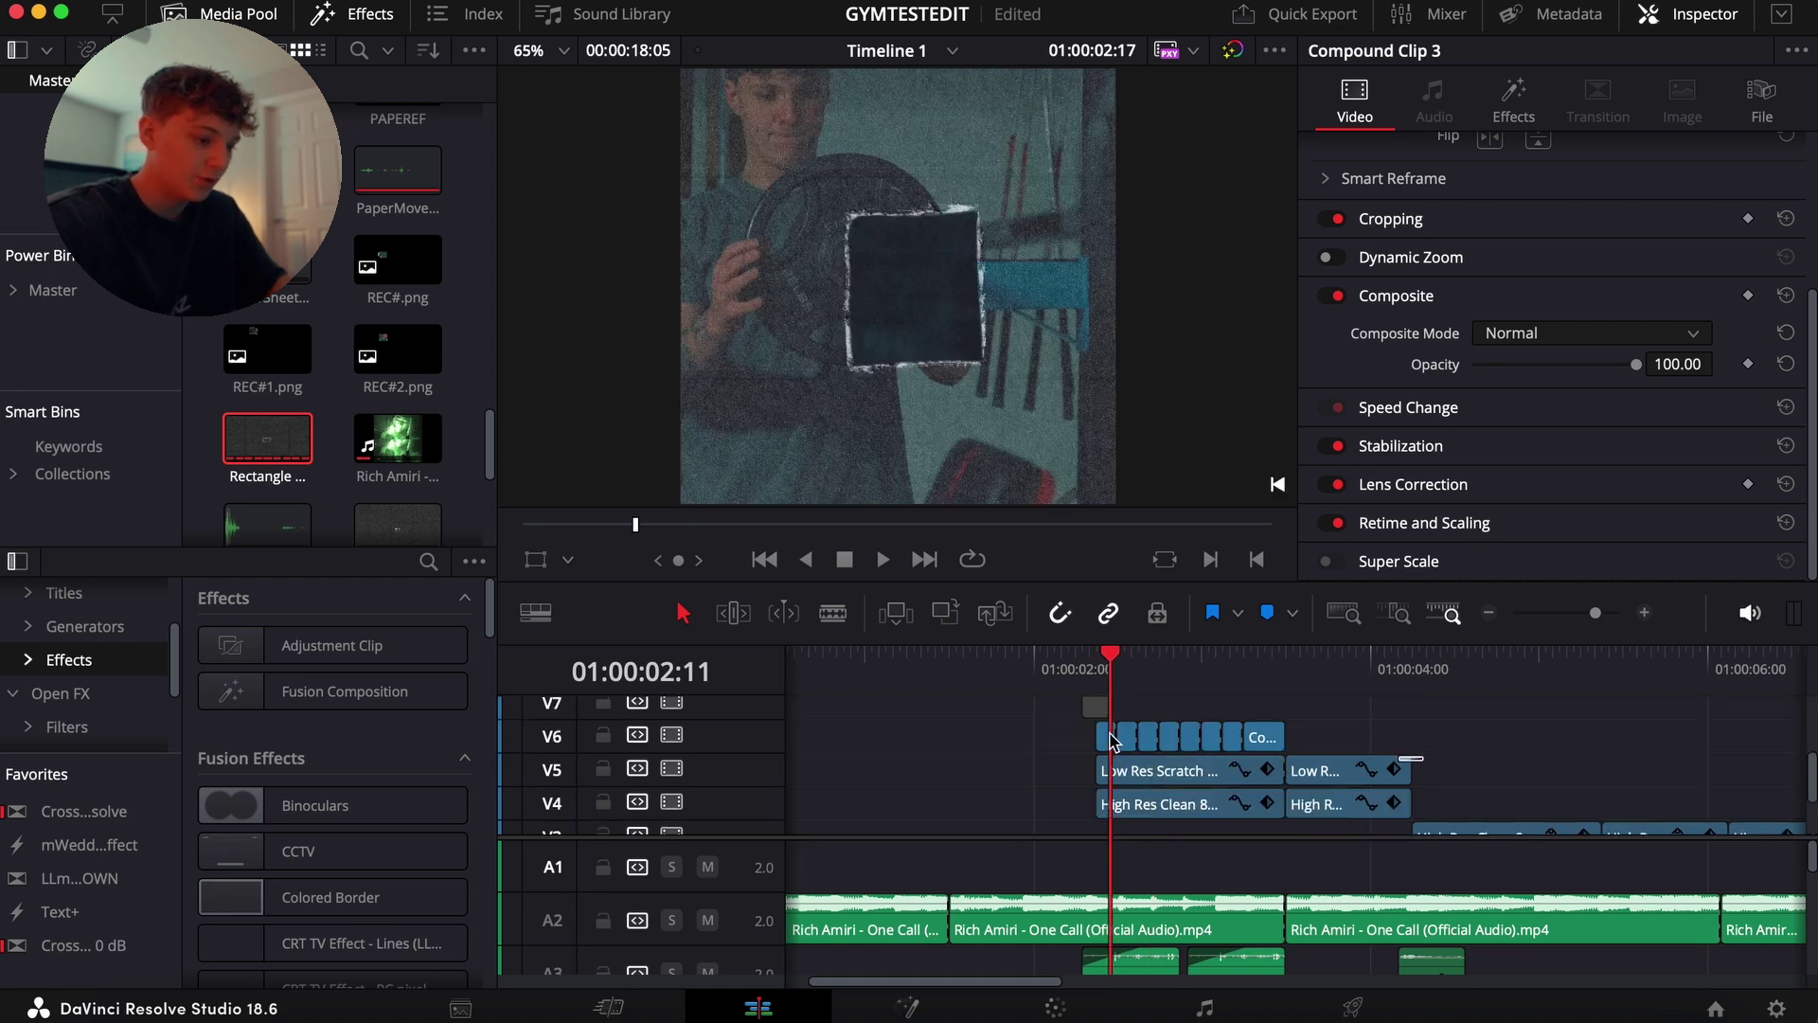
pyautogui.click(1112, 741)
pyautogui.click(909, 1007)
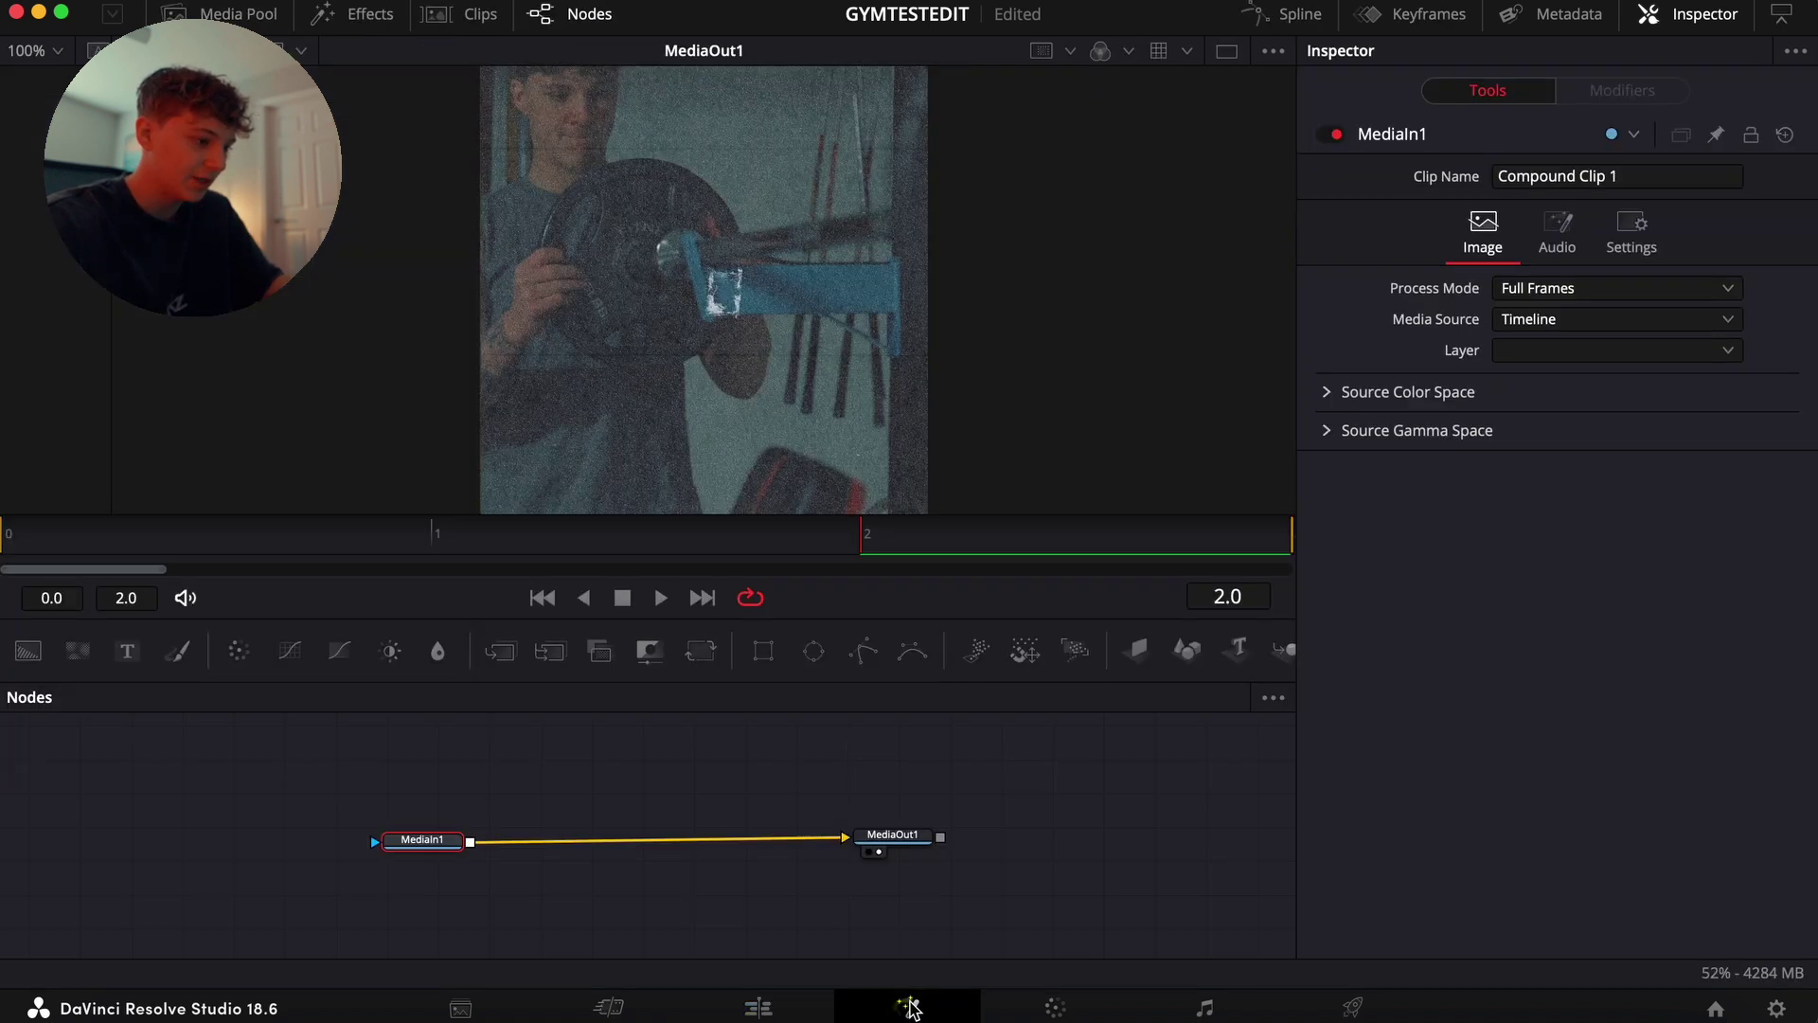
# - Add a Polygon1 mask to MediaIn1 and turn on its Invert option
pyautogui.click(863, 651)
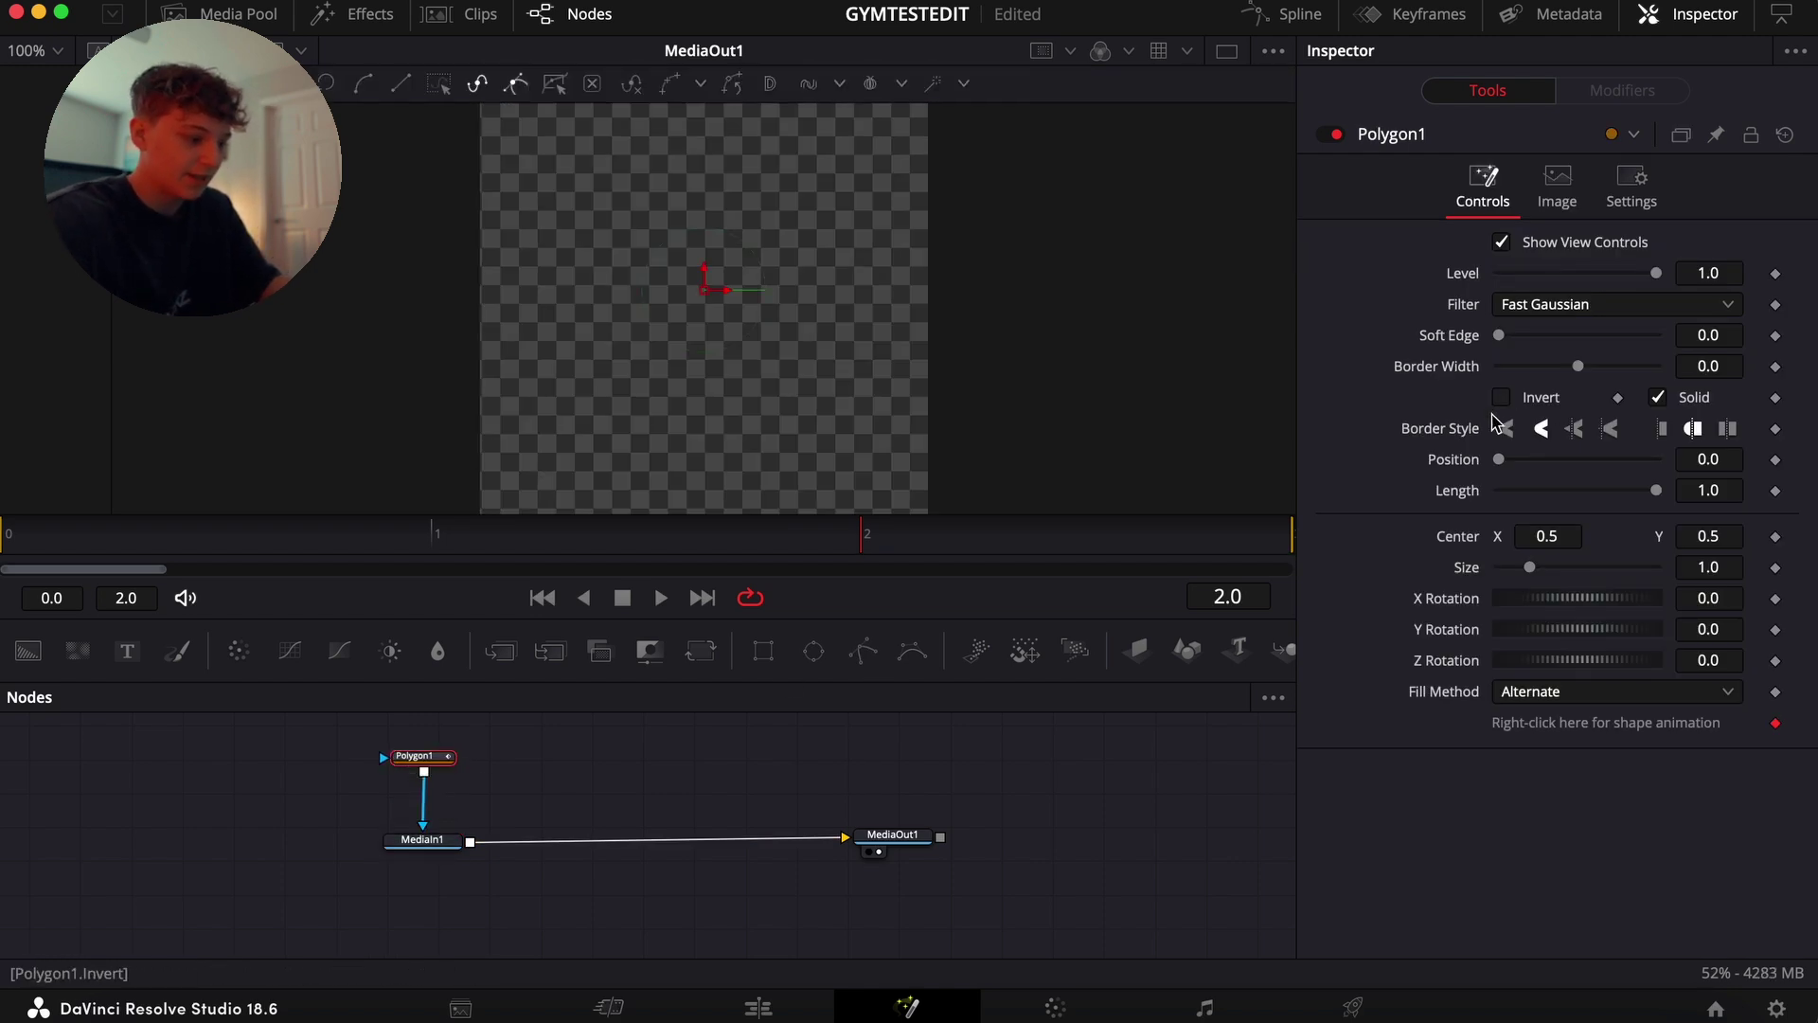
pyautogui.click(428, 852)
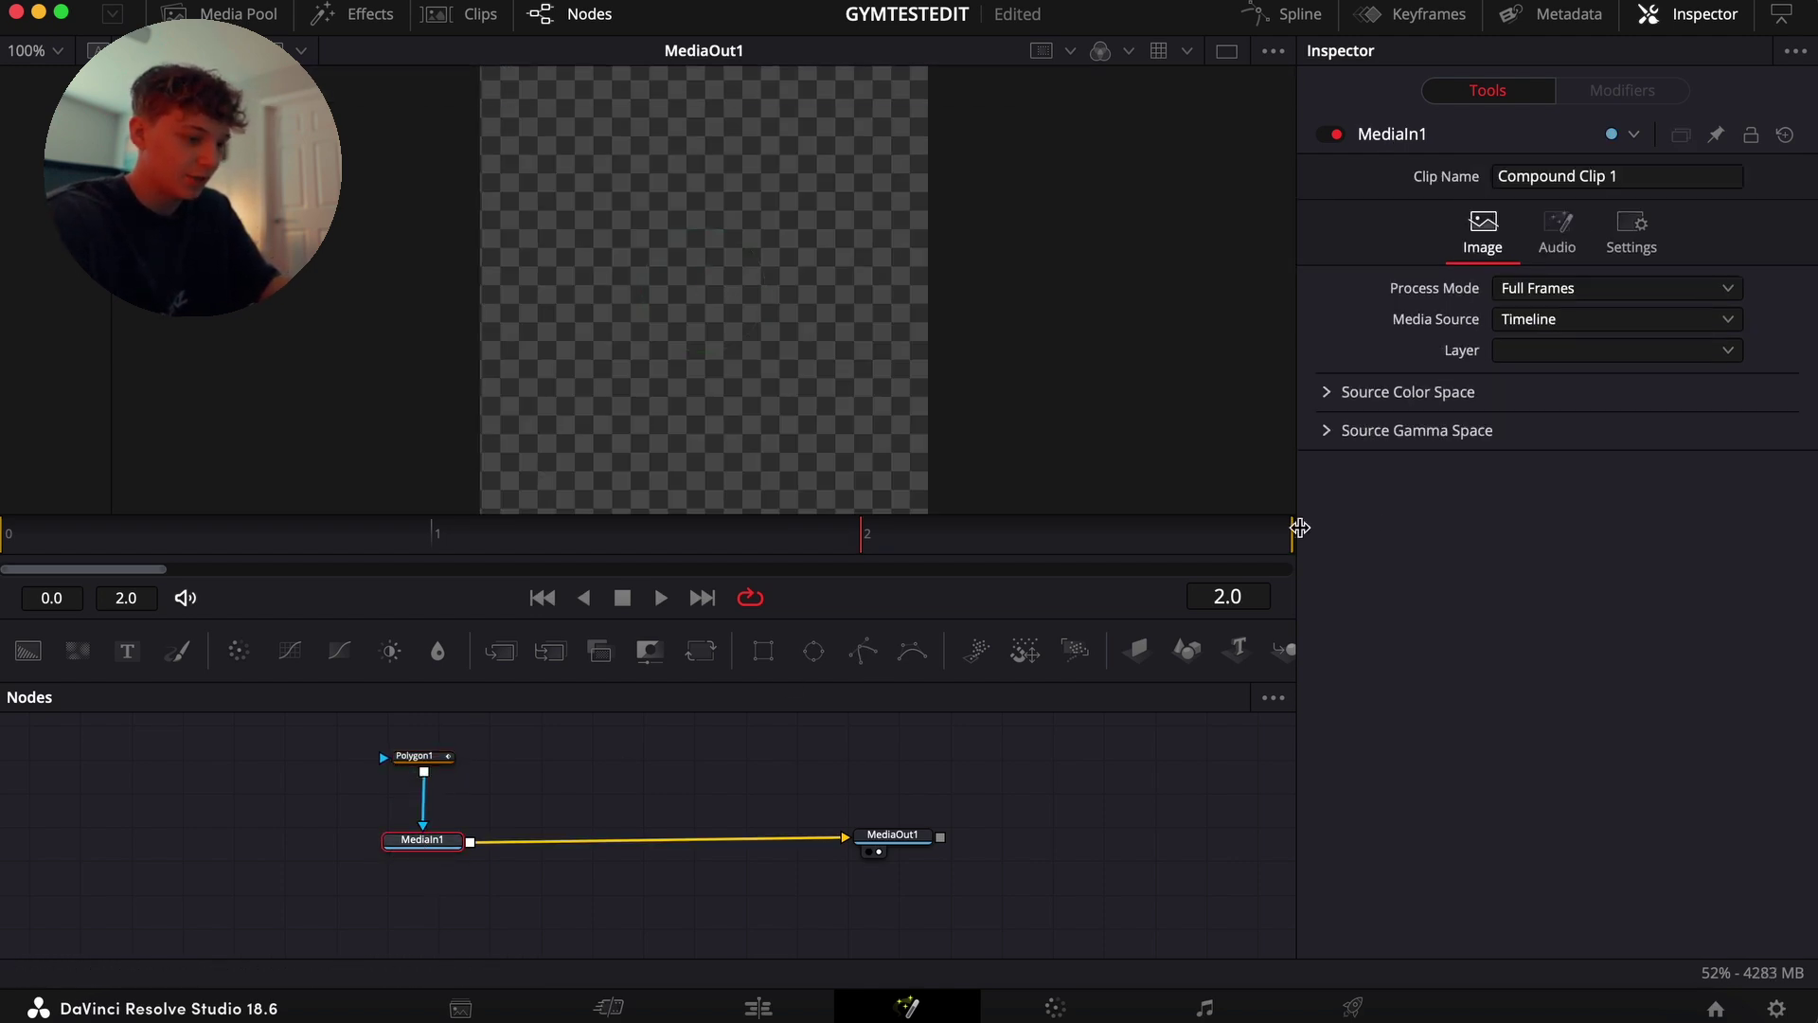
pyautogui.click(426, 757)
pyautogui.click(1502, 398)
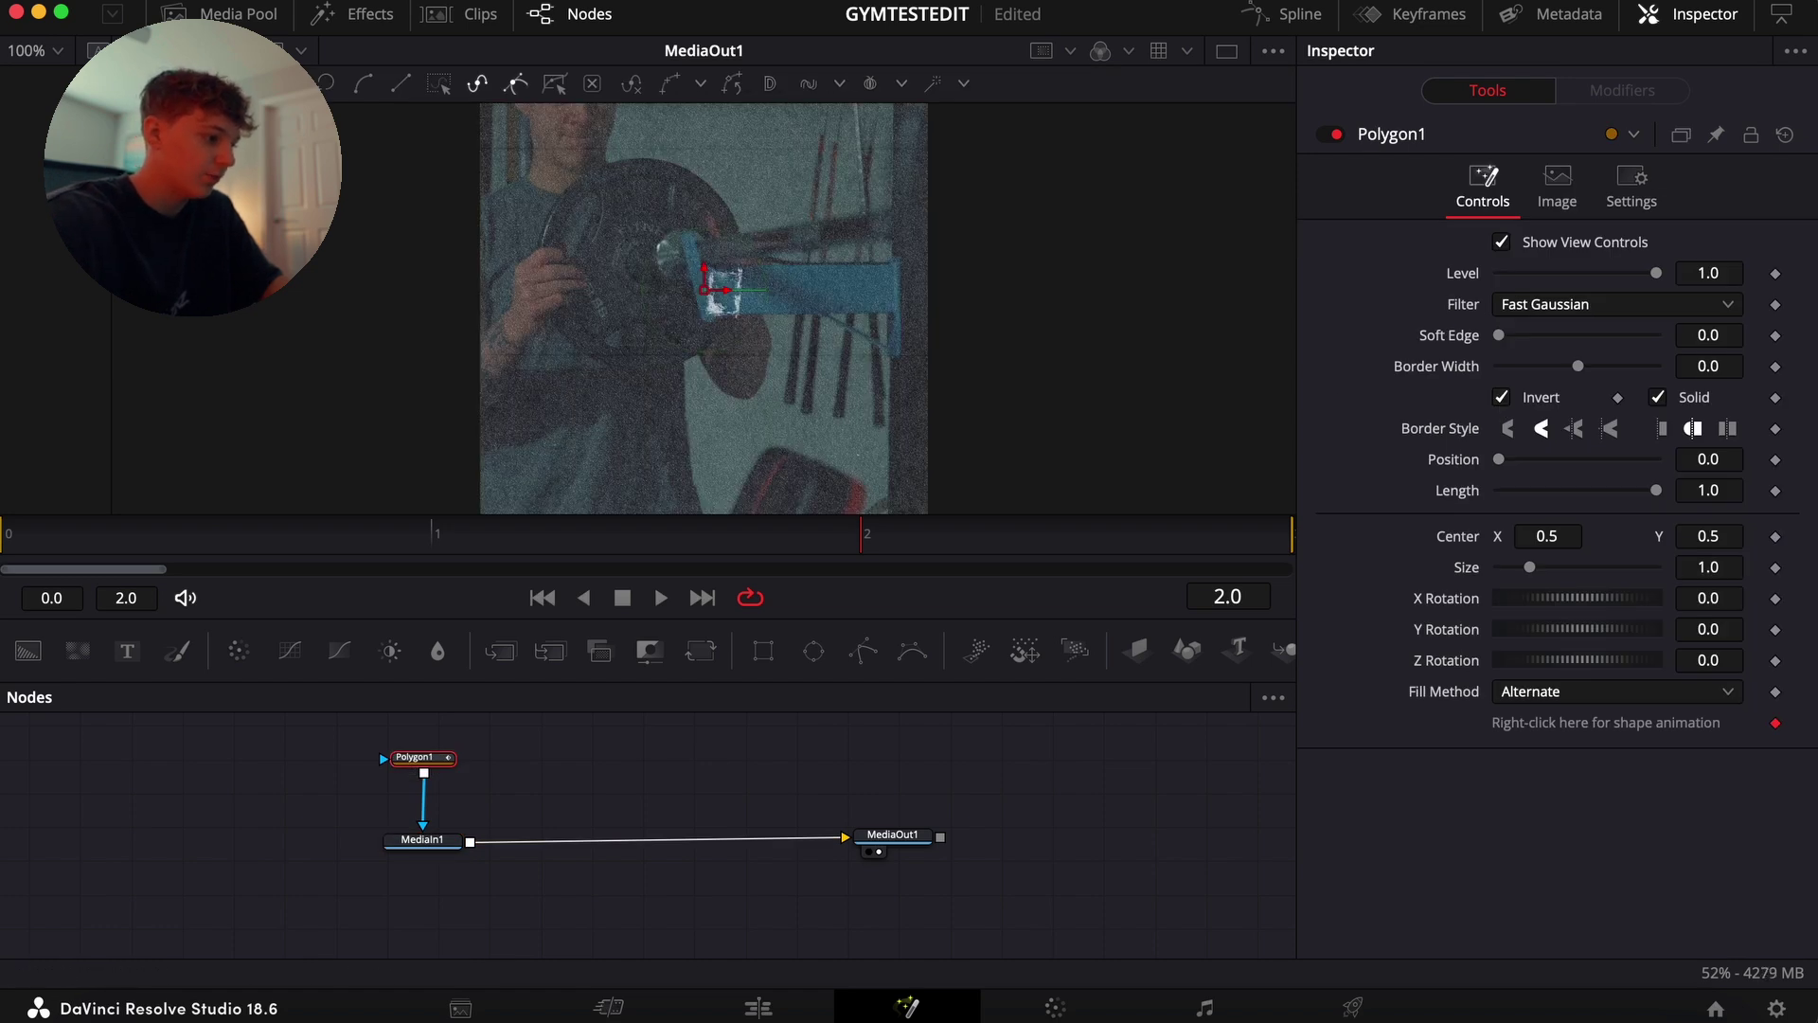
pyautogui.scroll(3, 705, 289)
# - Trace a closed polygon outline around the blue paper rectangle on the weight plate
pyautogui.click(799, 364)
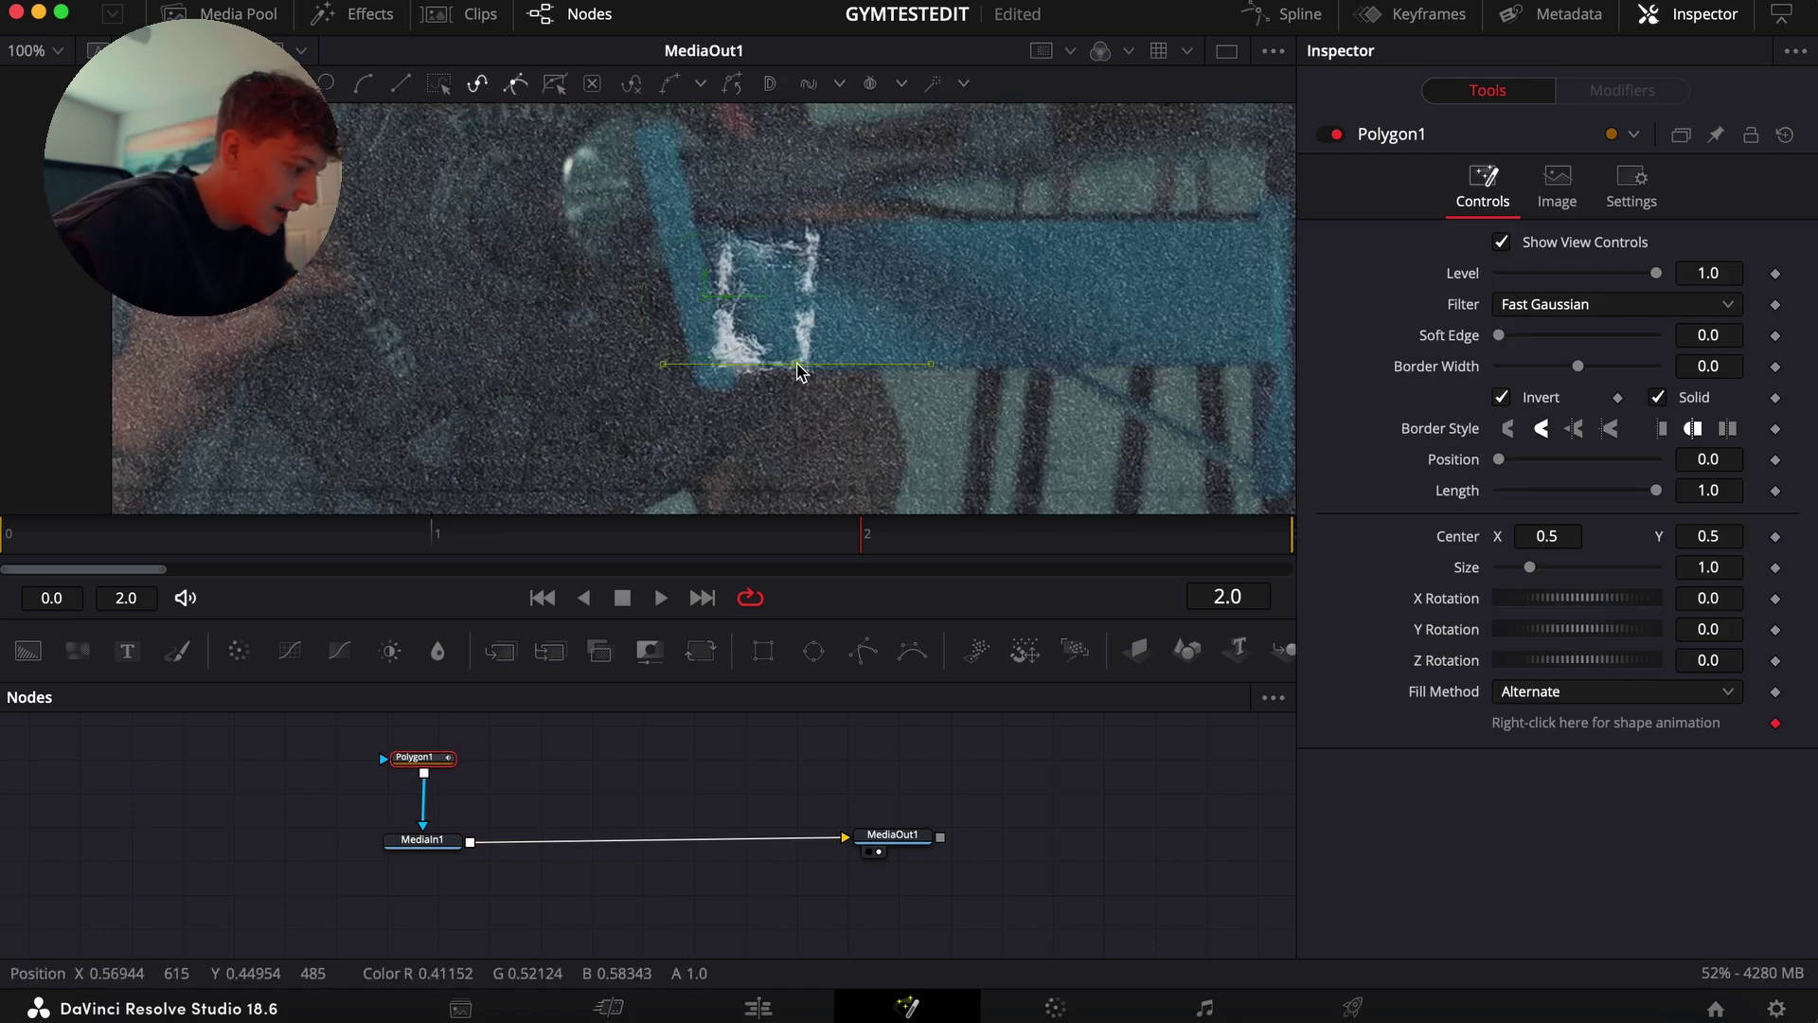
pyautogui.click(754, 363)
pyautogui.click(731, 343)
pyautogui.click(731, 325)
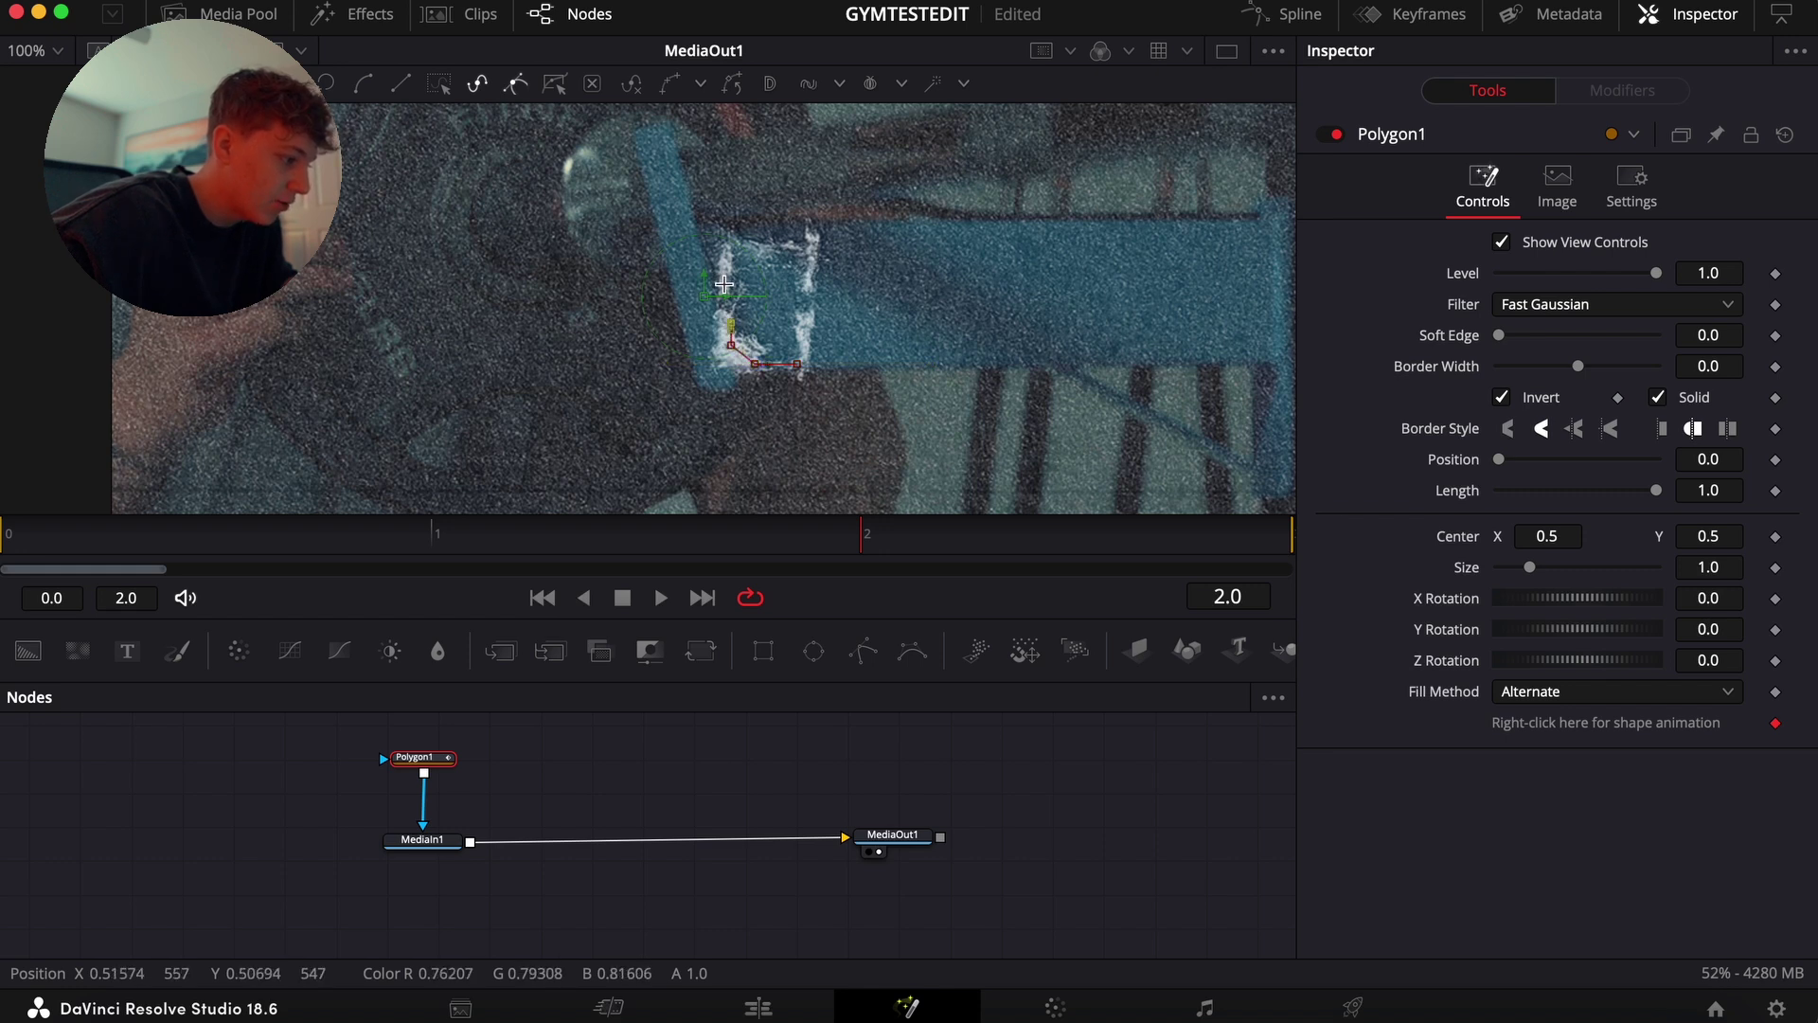
pyautogui.click(726, 275)
pyautogui.click(733, 246)
pyautogui.click(790, 249)
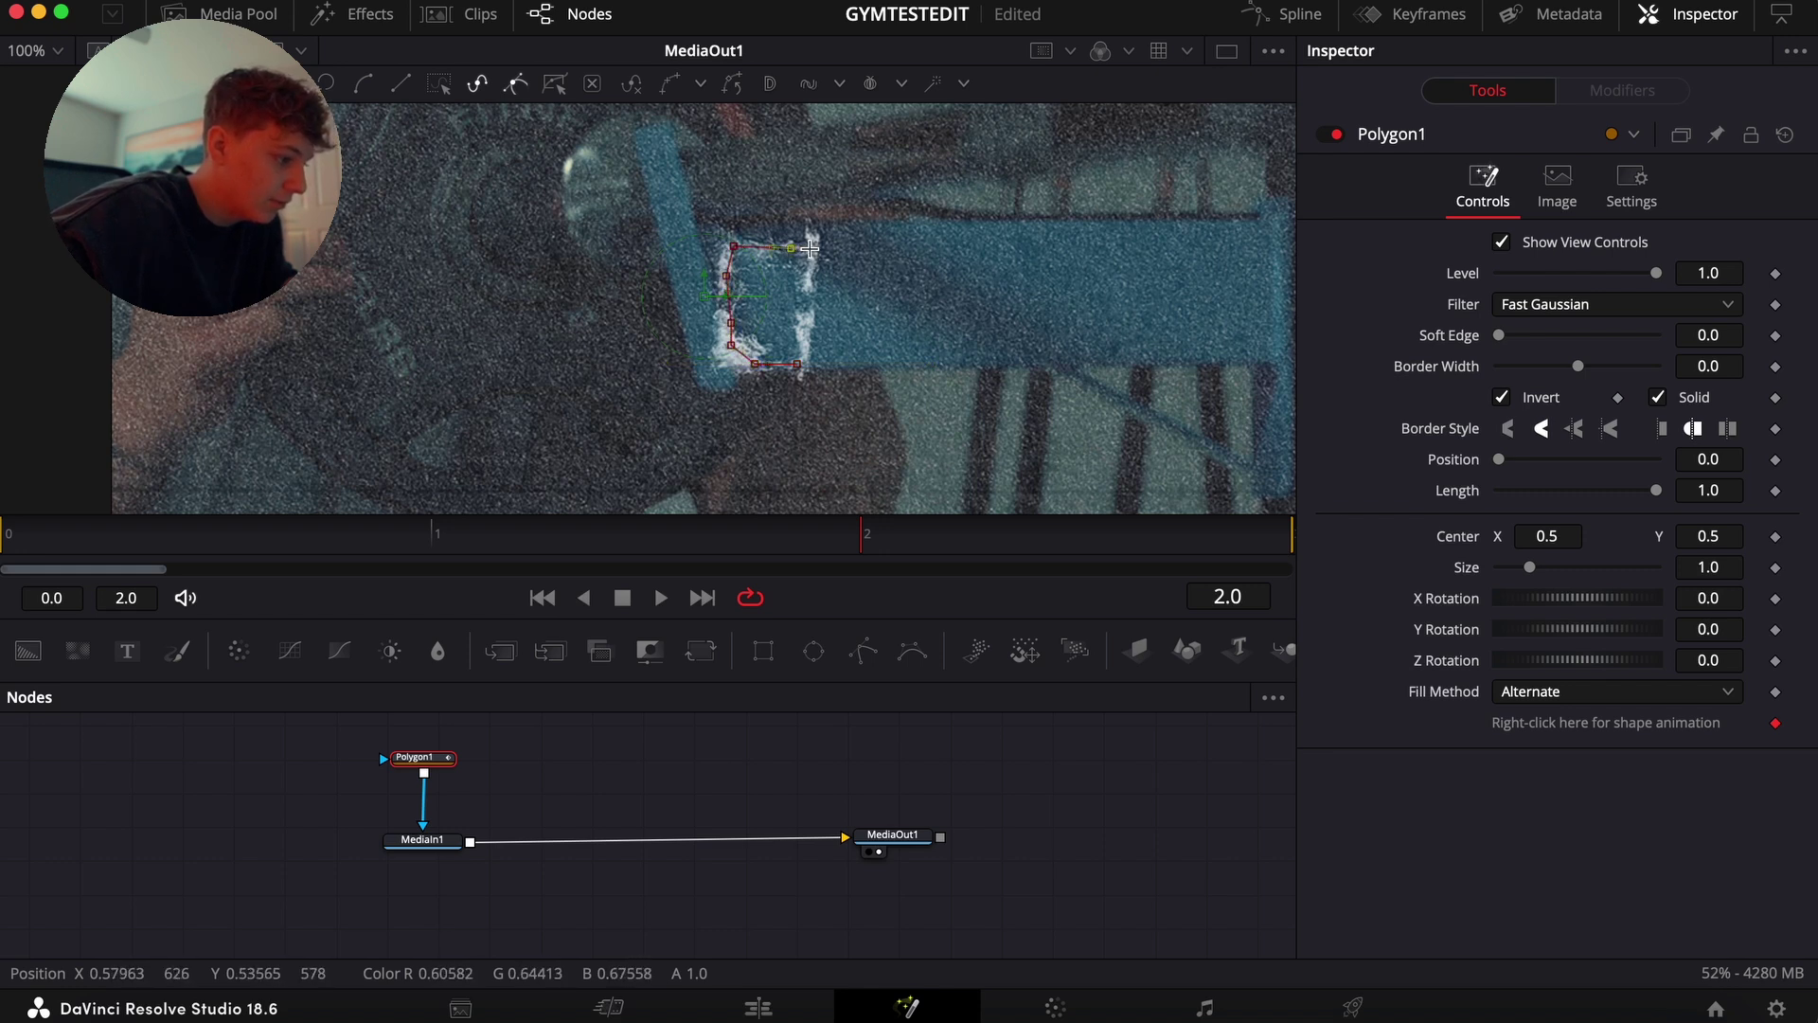
pyautogui.click(810, 248)
pyautogui.click(811, 314)
pyautogui.click(796, 364)
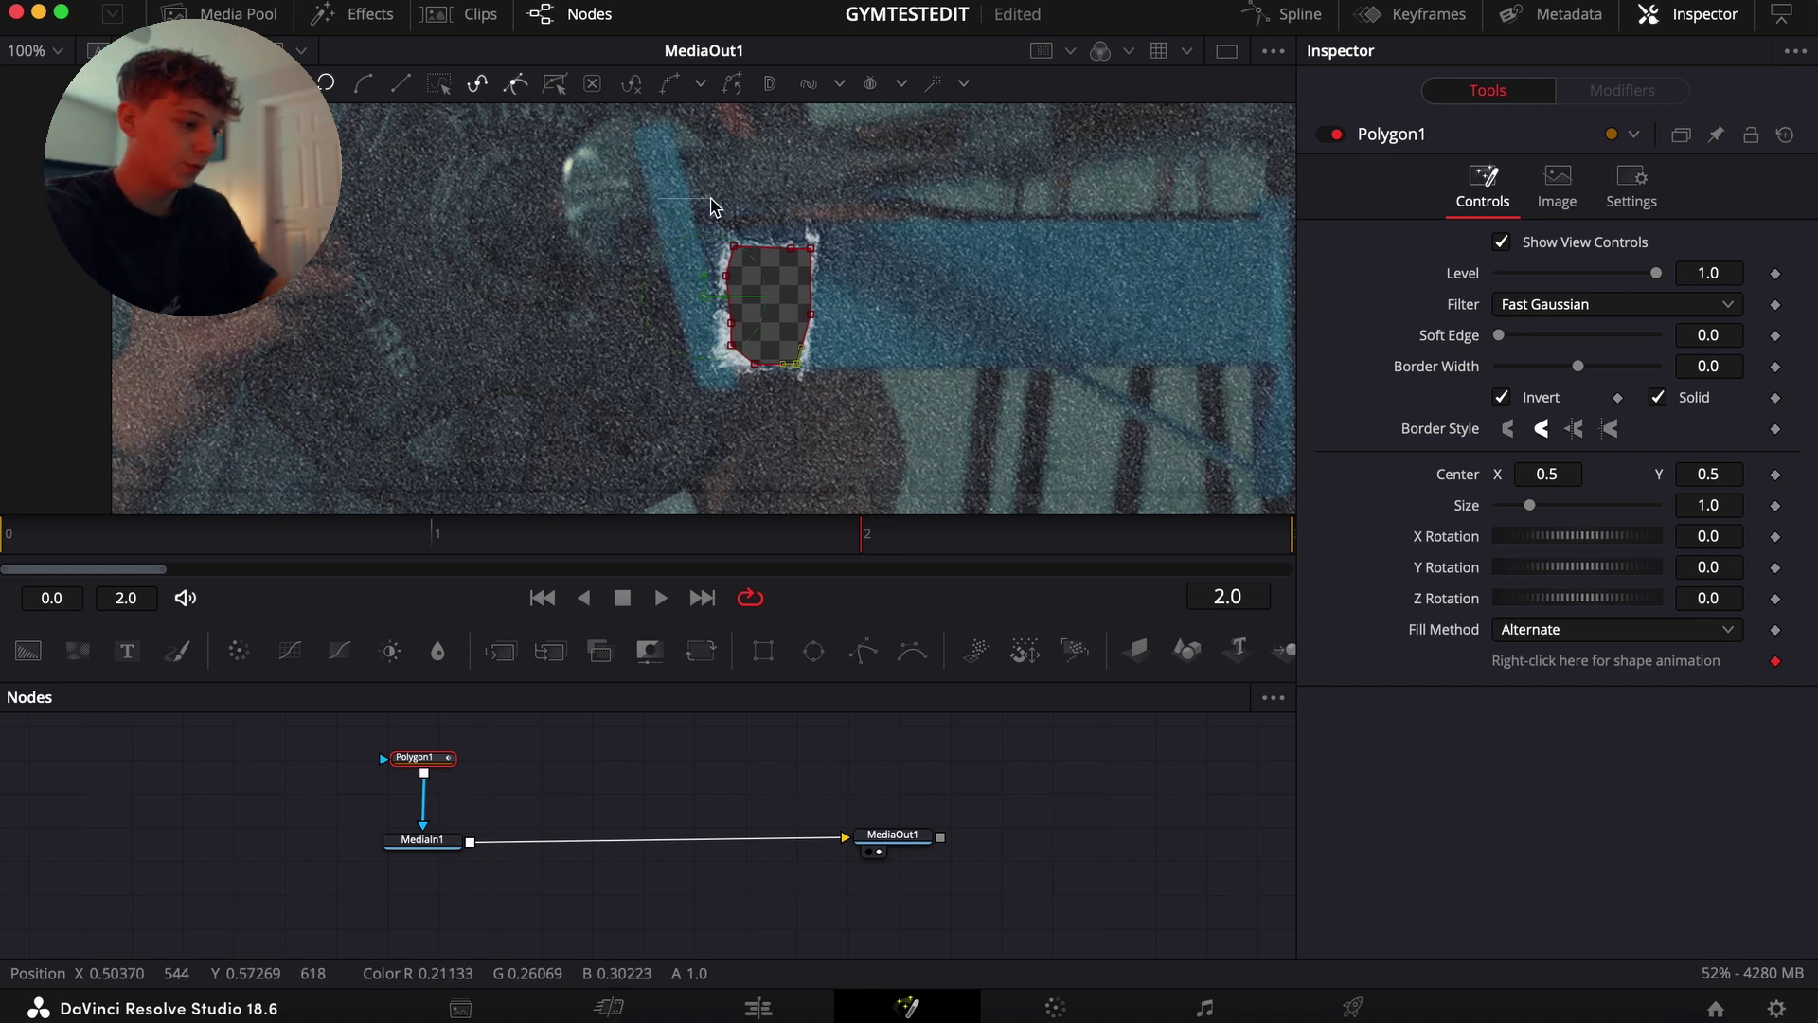
# - Select the mask's top corner points and set Soft Edge to 0.0046
pyautogui.click(737, 249)
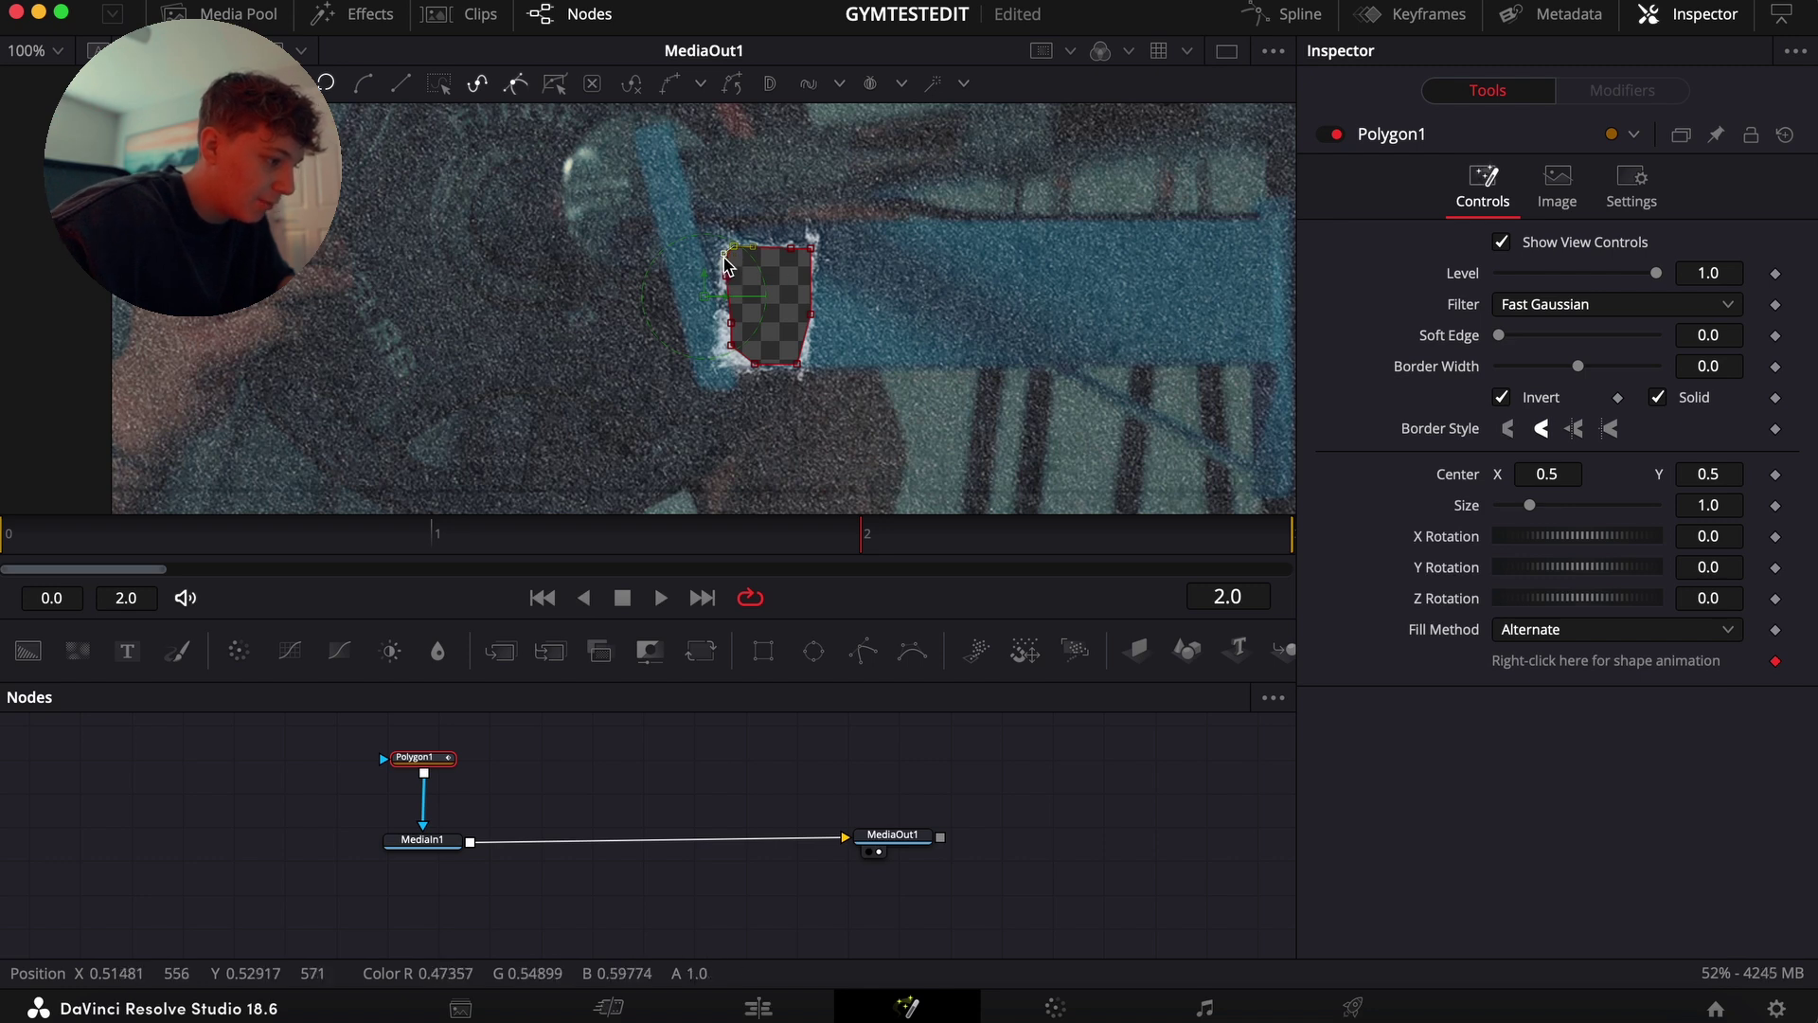
pyautogui.click(805, 256)
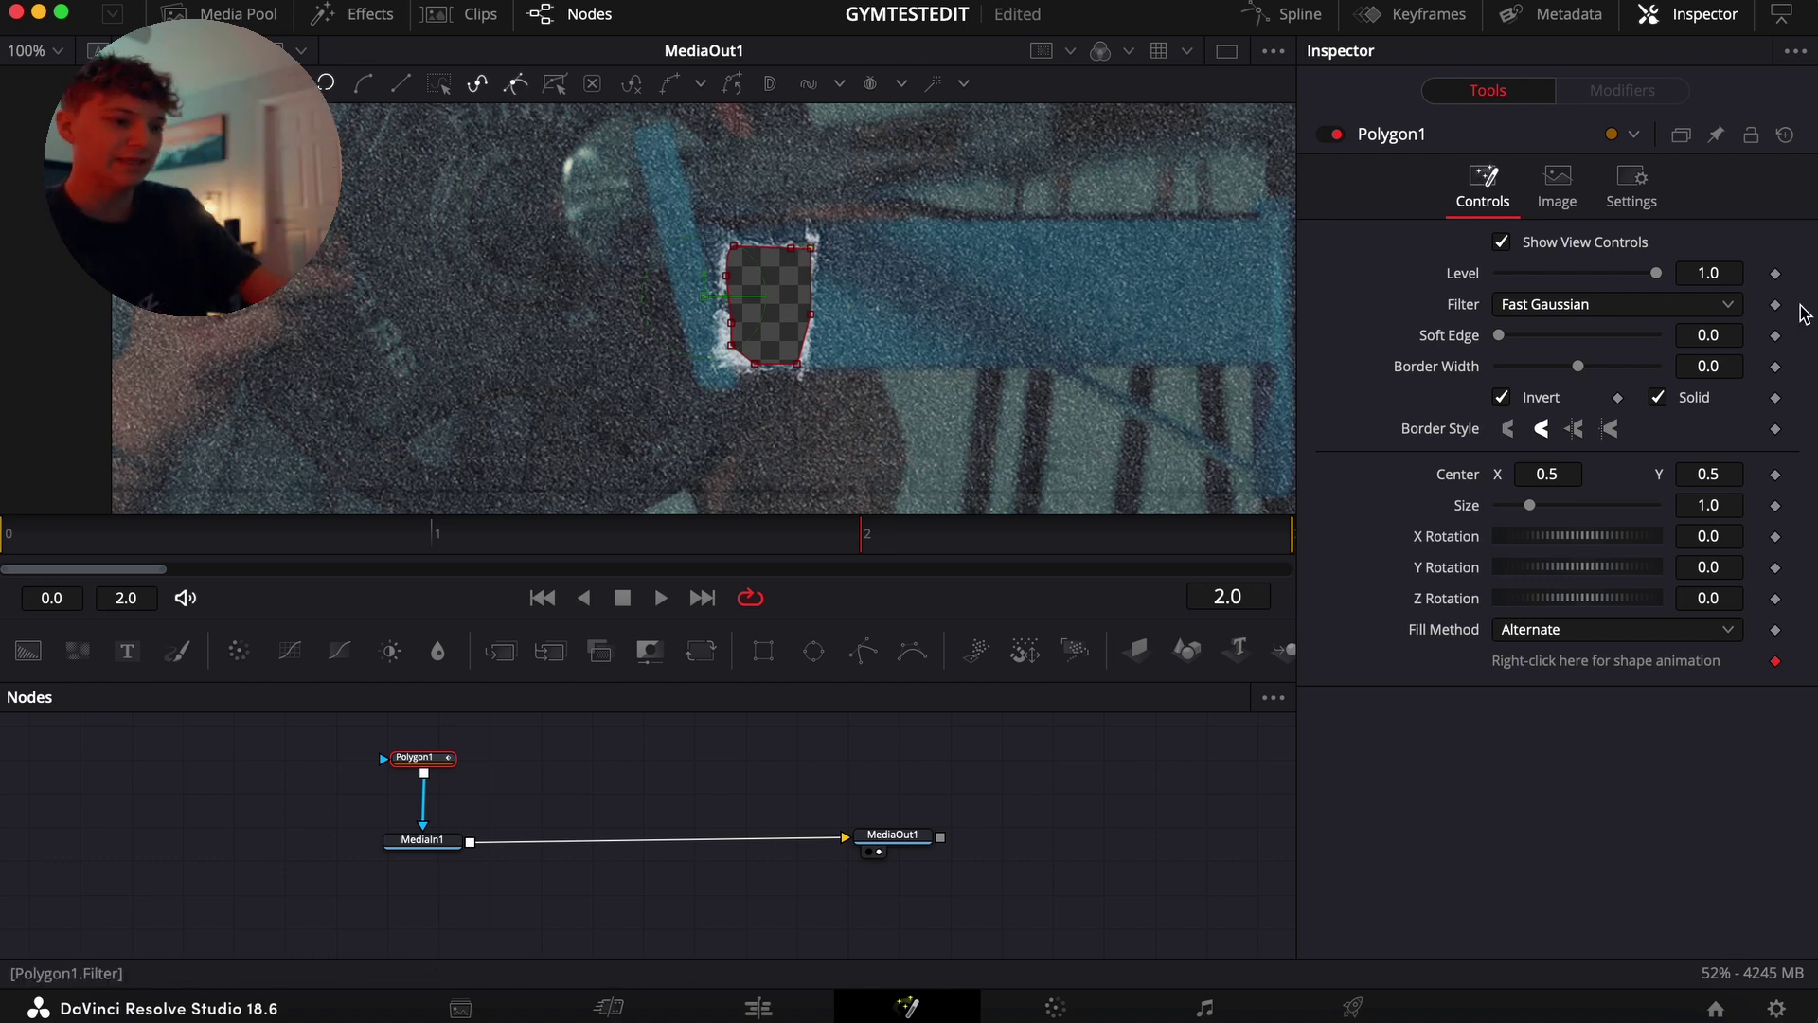
pyautogui.moveTo(1705, 335); pyautogui.dragTo(1708, 335)
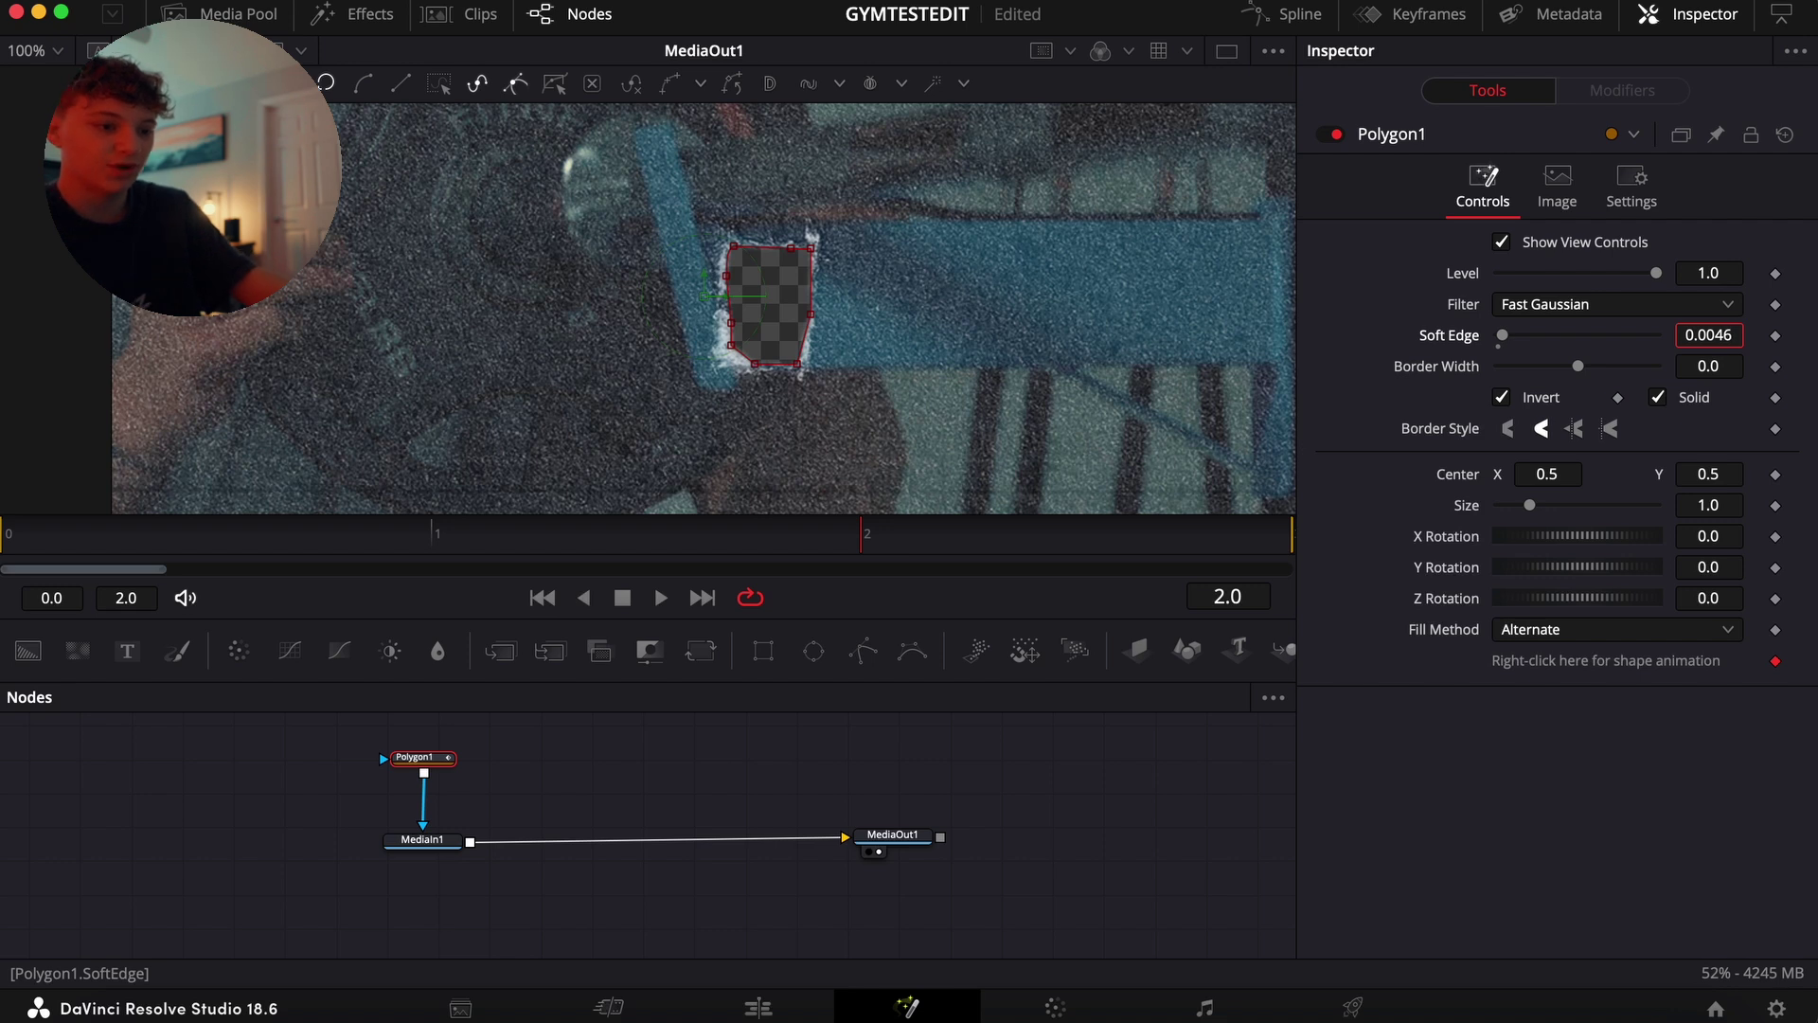
pyautogui.moveTo(1708, 335); pyautogui.dragTo(1708, 335)
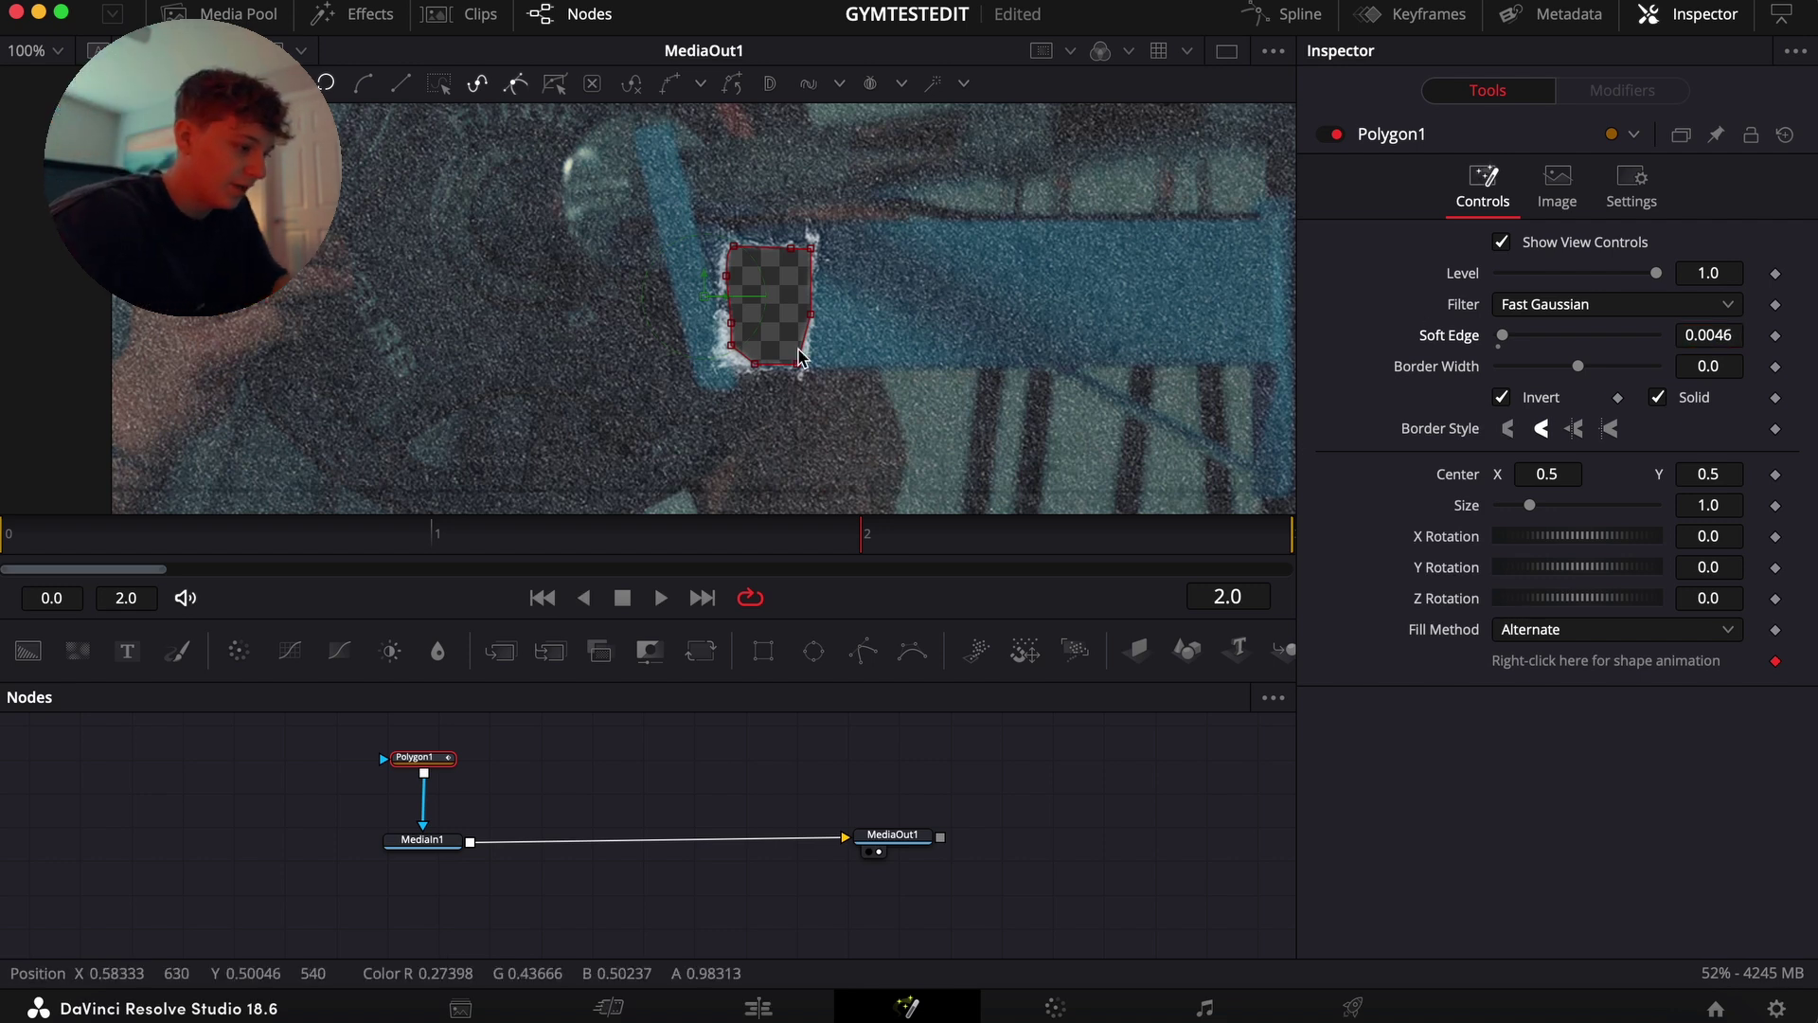
# - Return to the Edit page and step frame by frame through the paper cutout
pyautogui.click(760, 1006)
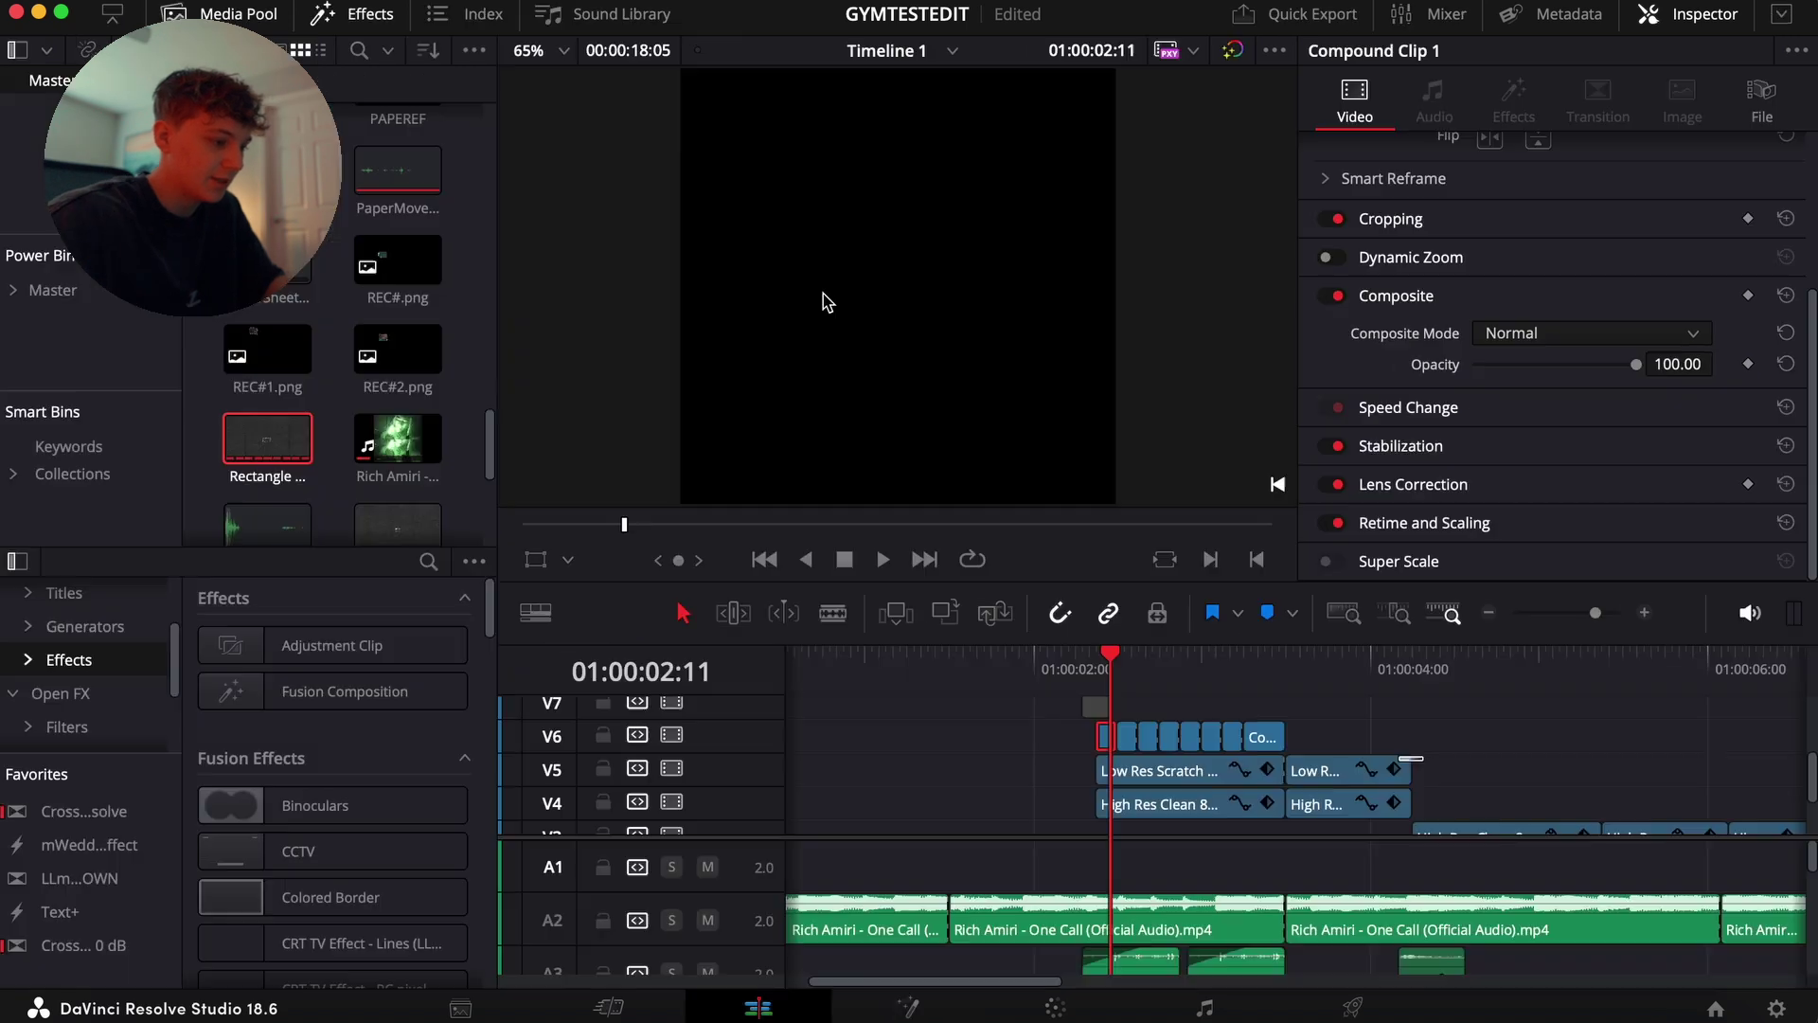
pyautogui.press('Left')
pyautogui.press('Left')
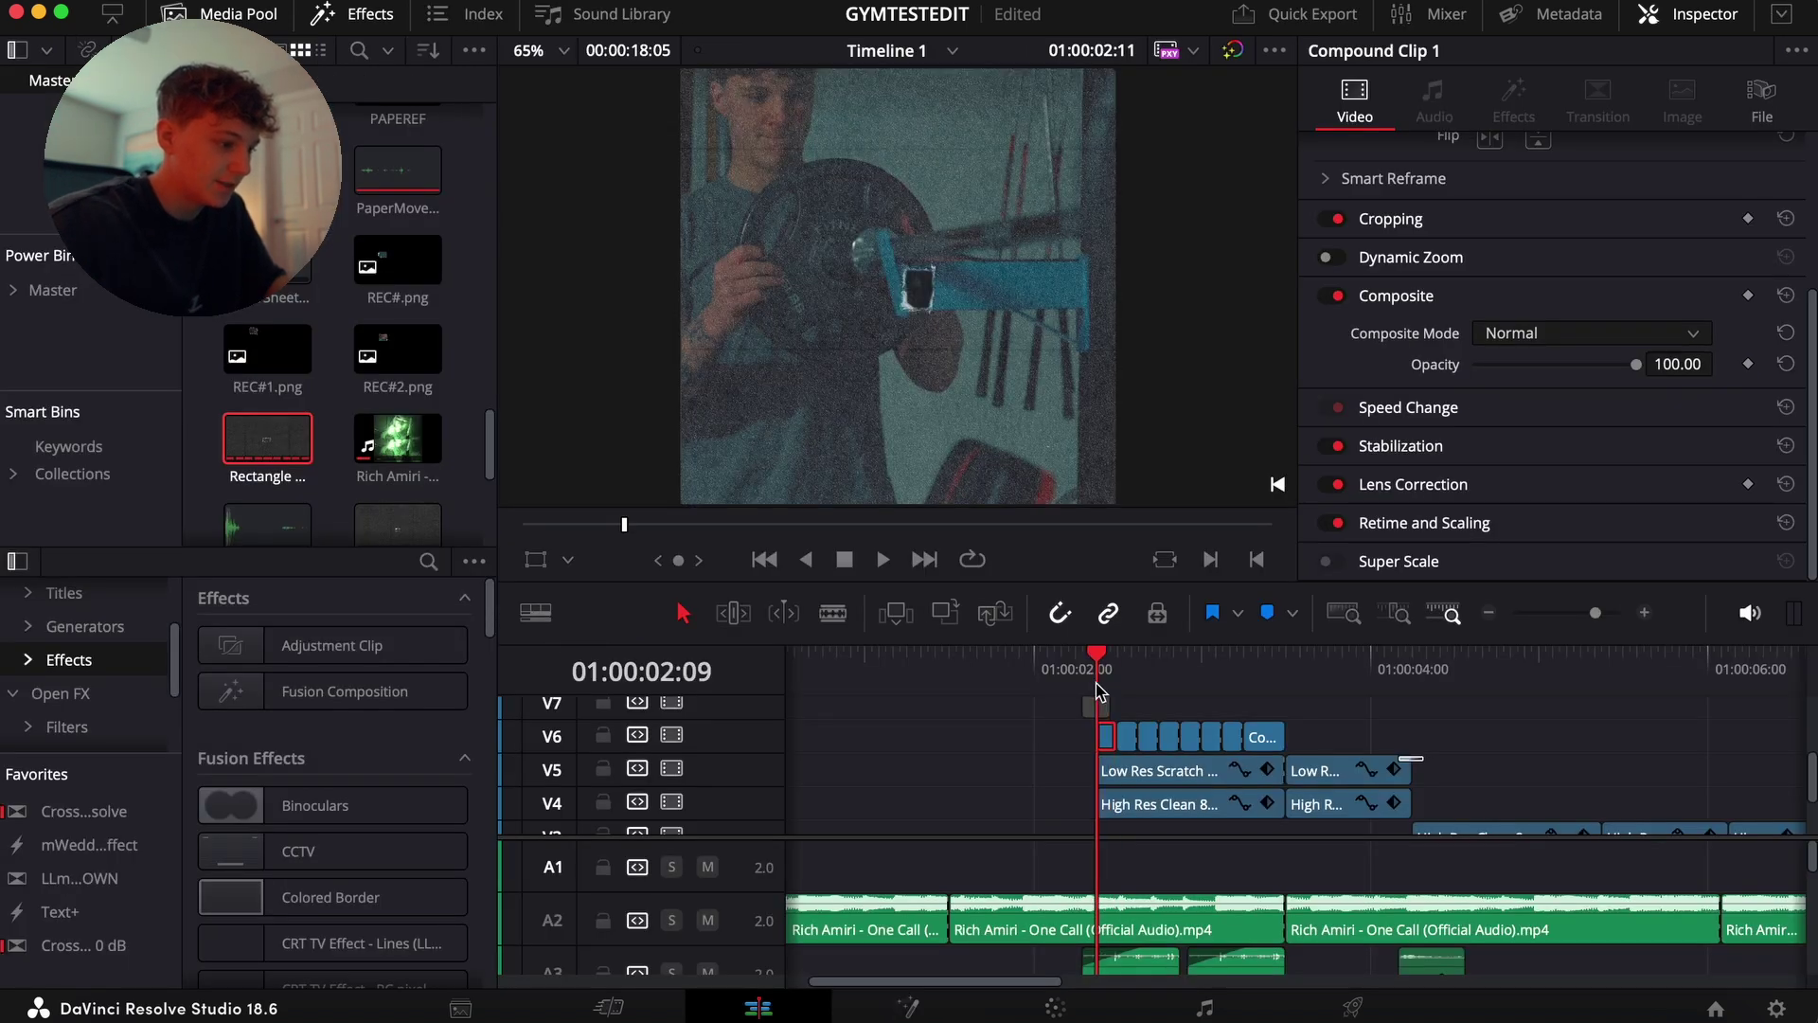
pyautogui.press('Right')
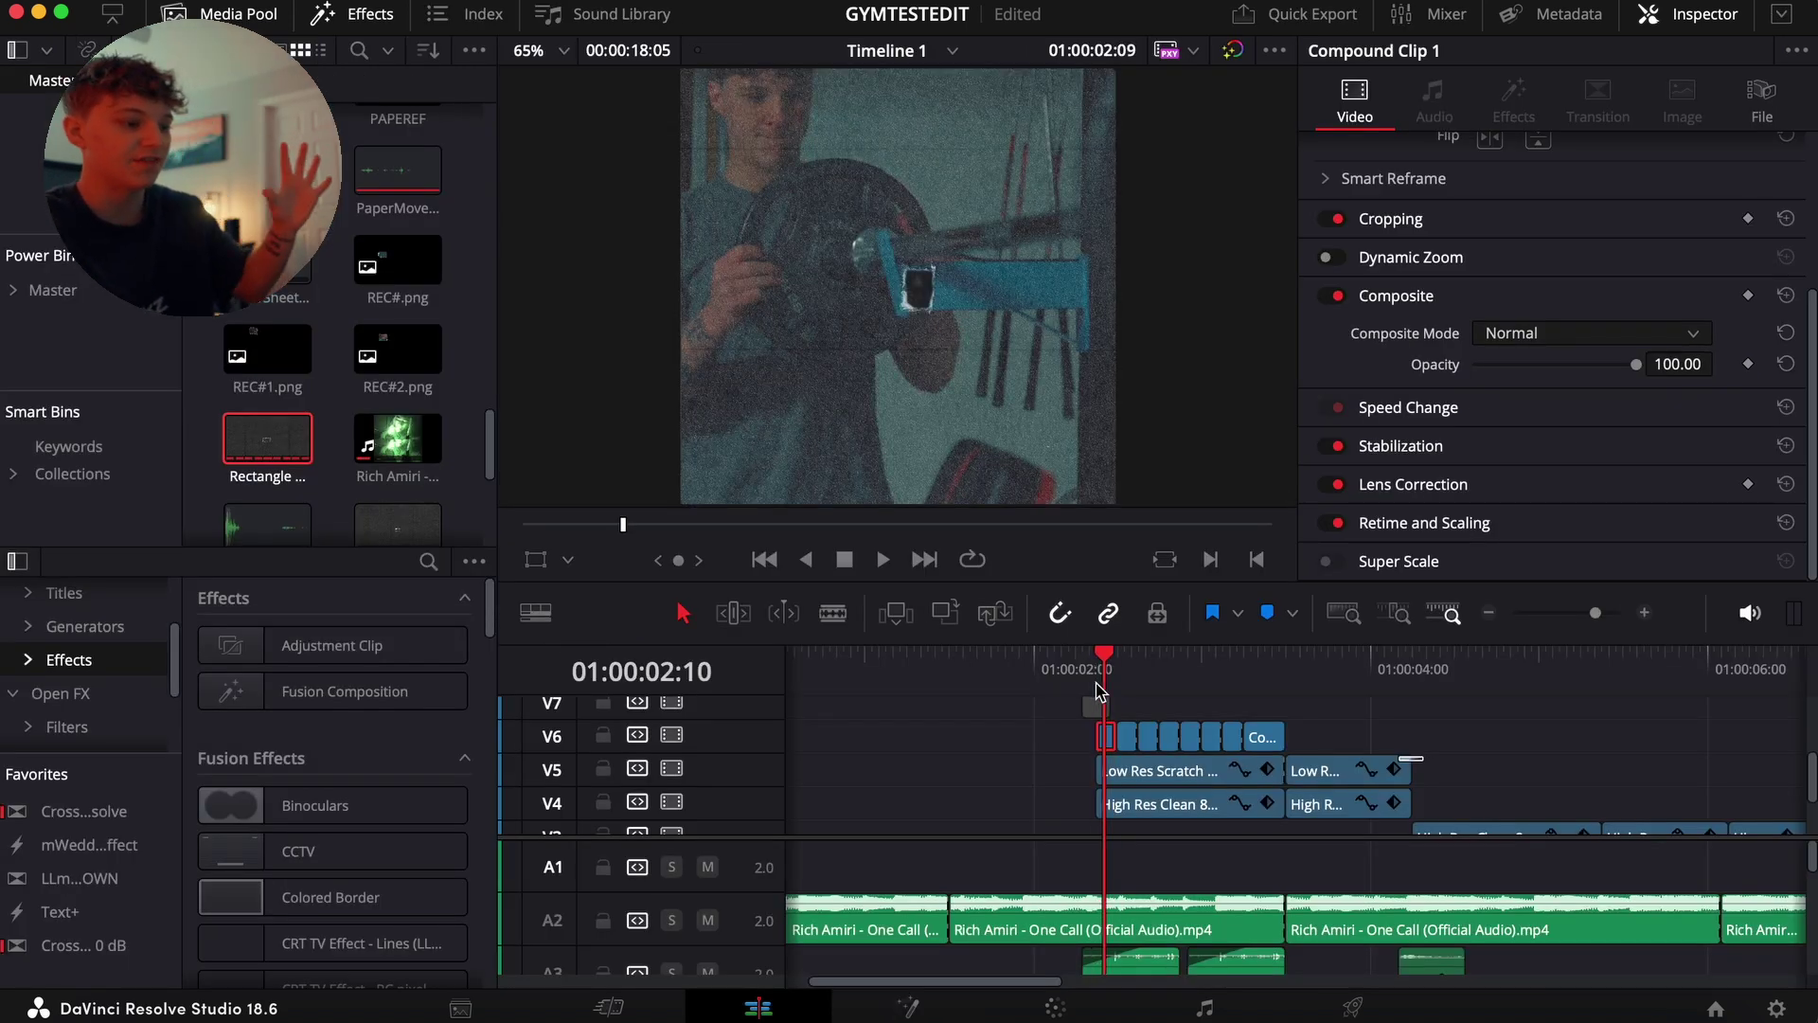
pyautogui.press('Right')
pyautogui.press('Right')
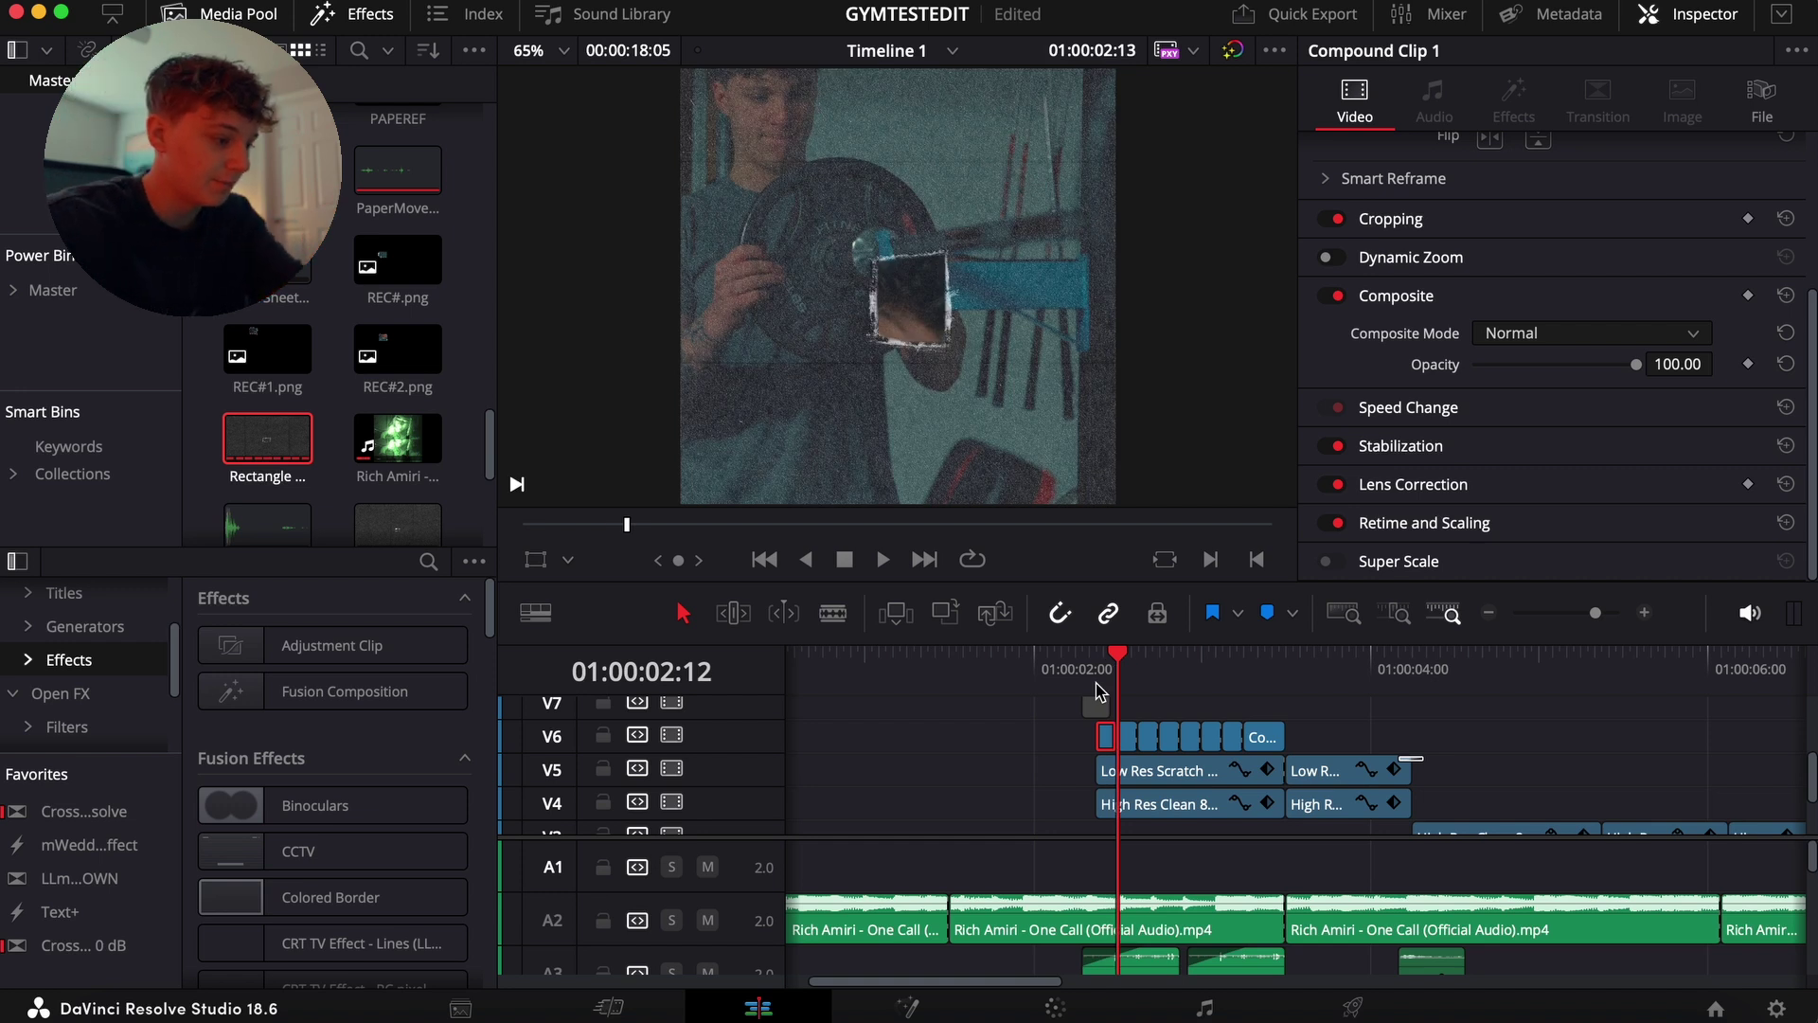
pyautogui.press('Left')
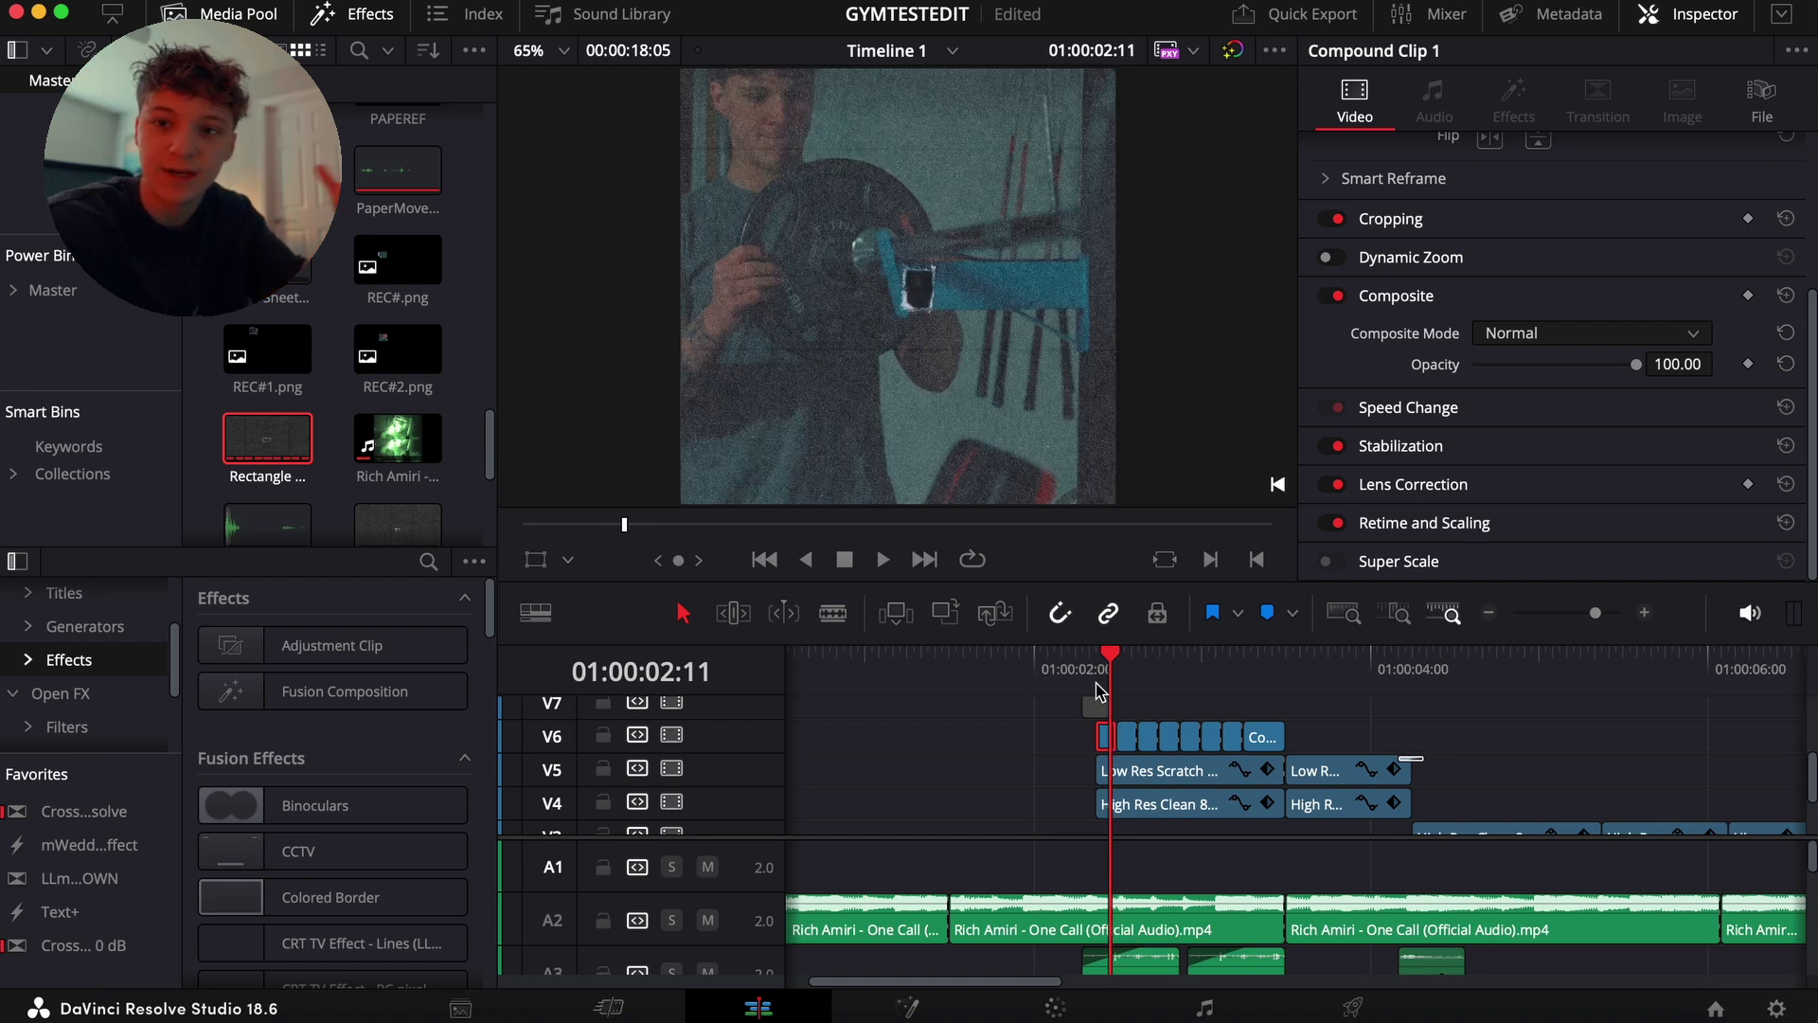
# - Scrub through the cutout frames again, then bring up the Paper Collage Pack folder in Finder
pyautogui.moveTo(1099, 688); pyautogui.dragTo(1174, 706)
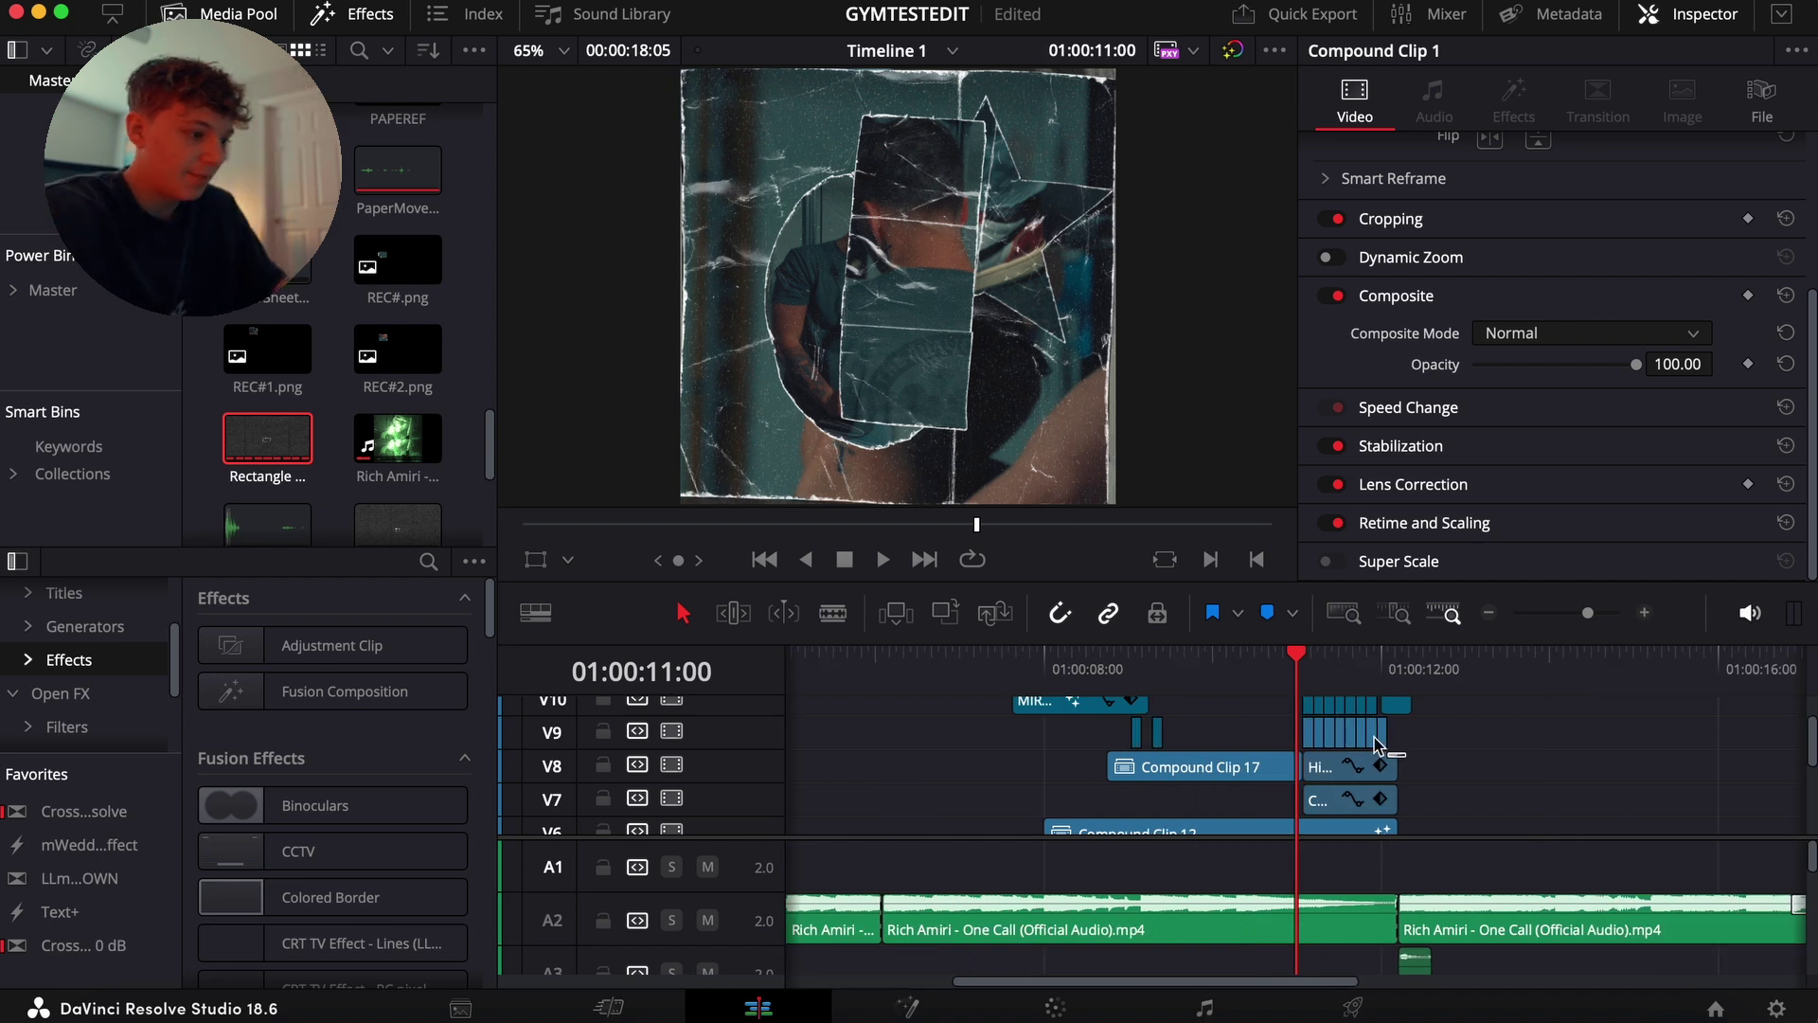
pyautogui.scroll(2, 1374, 743)
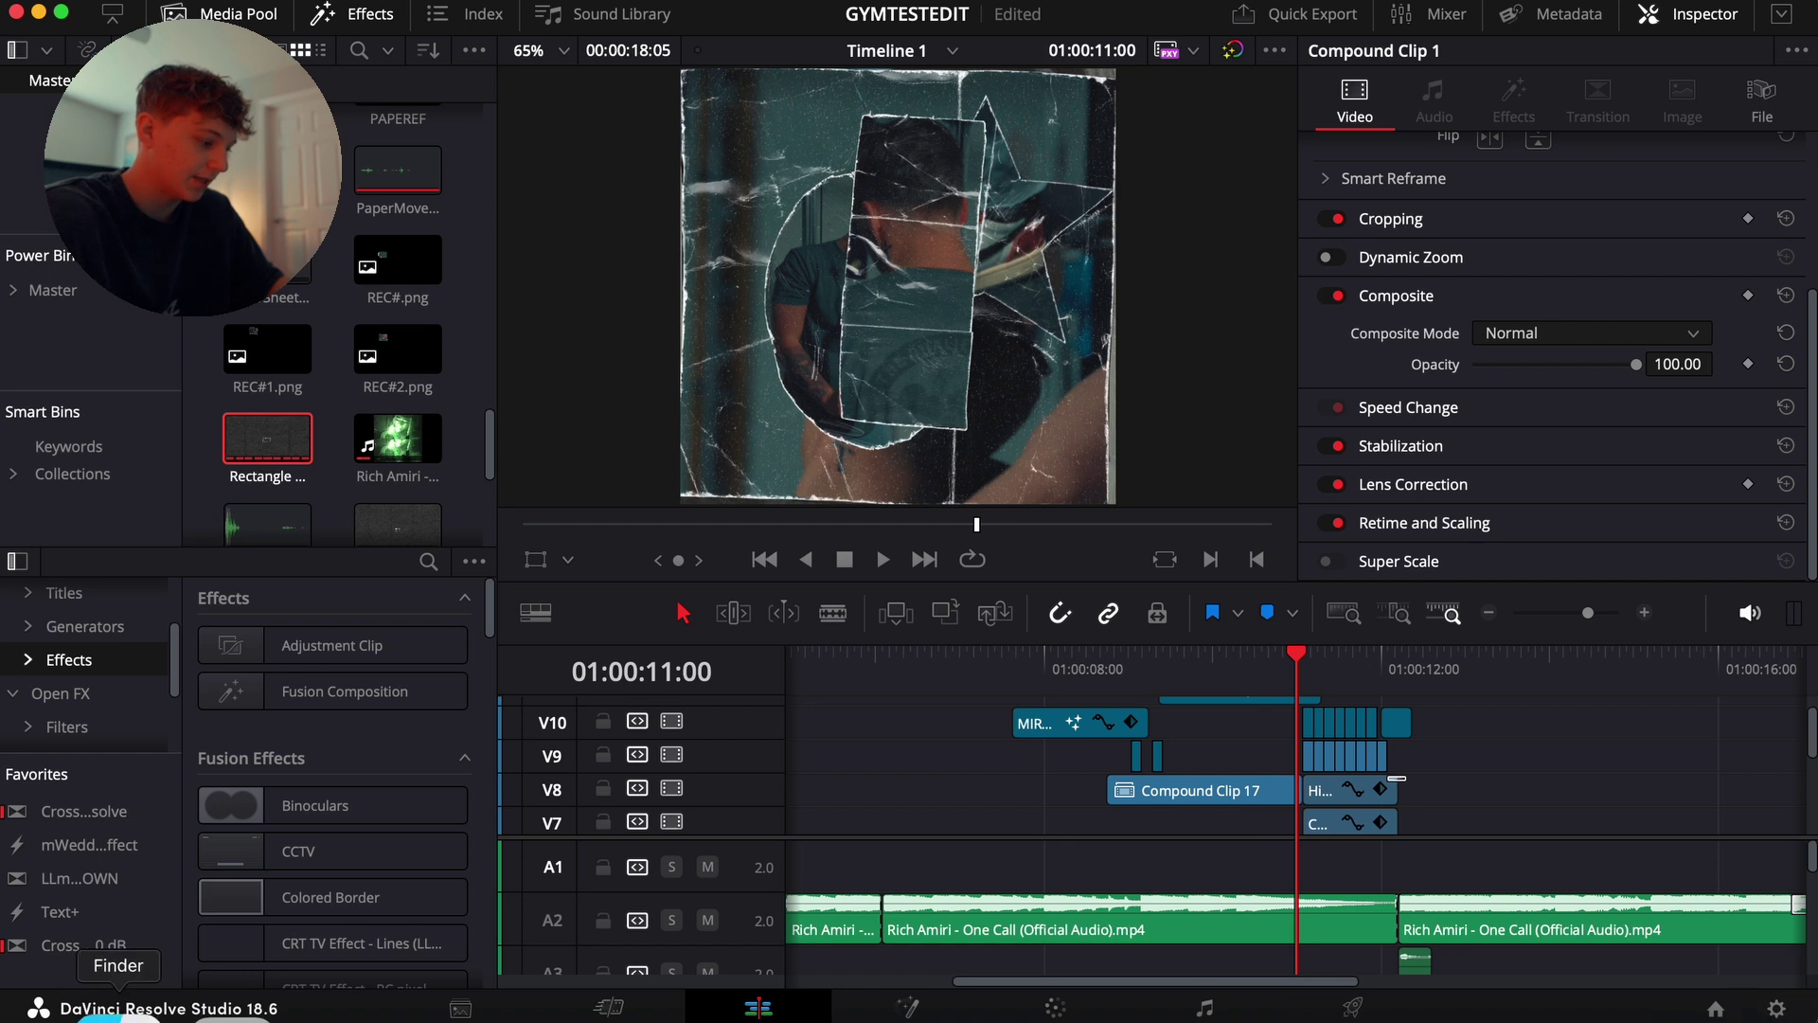
pyautogui.click(119, 1006)
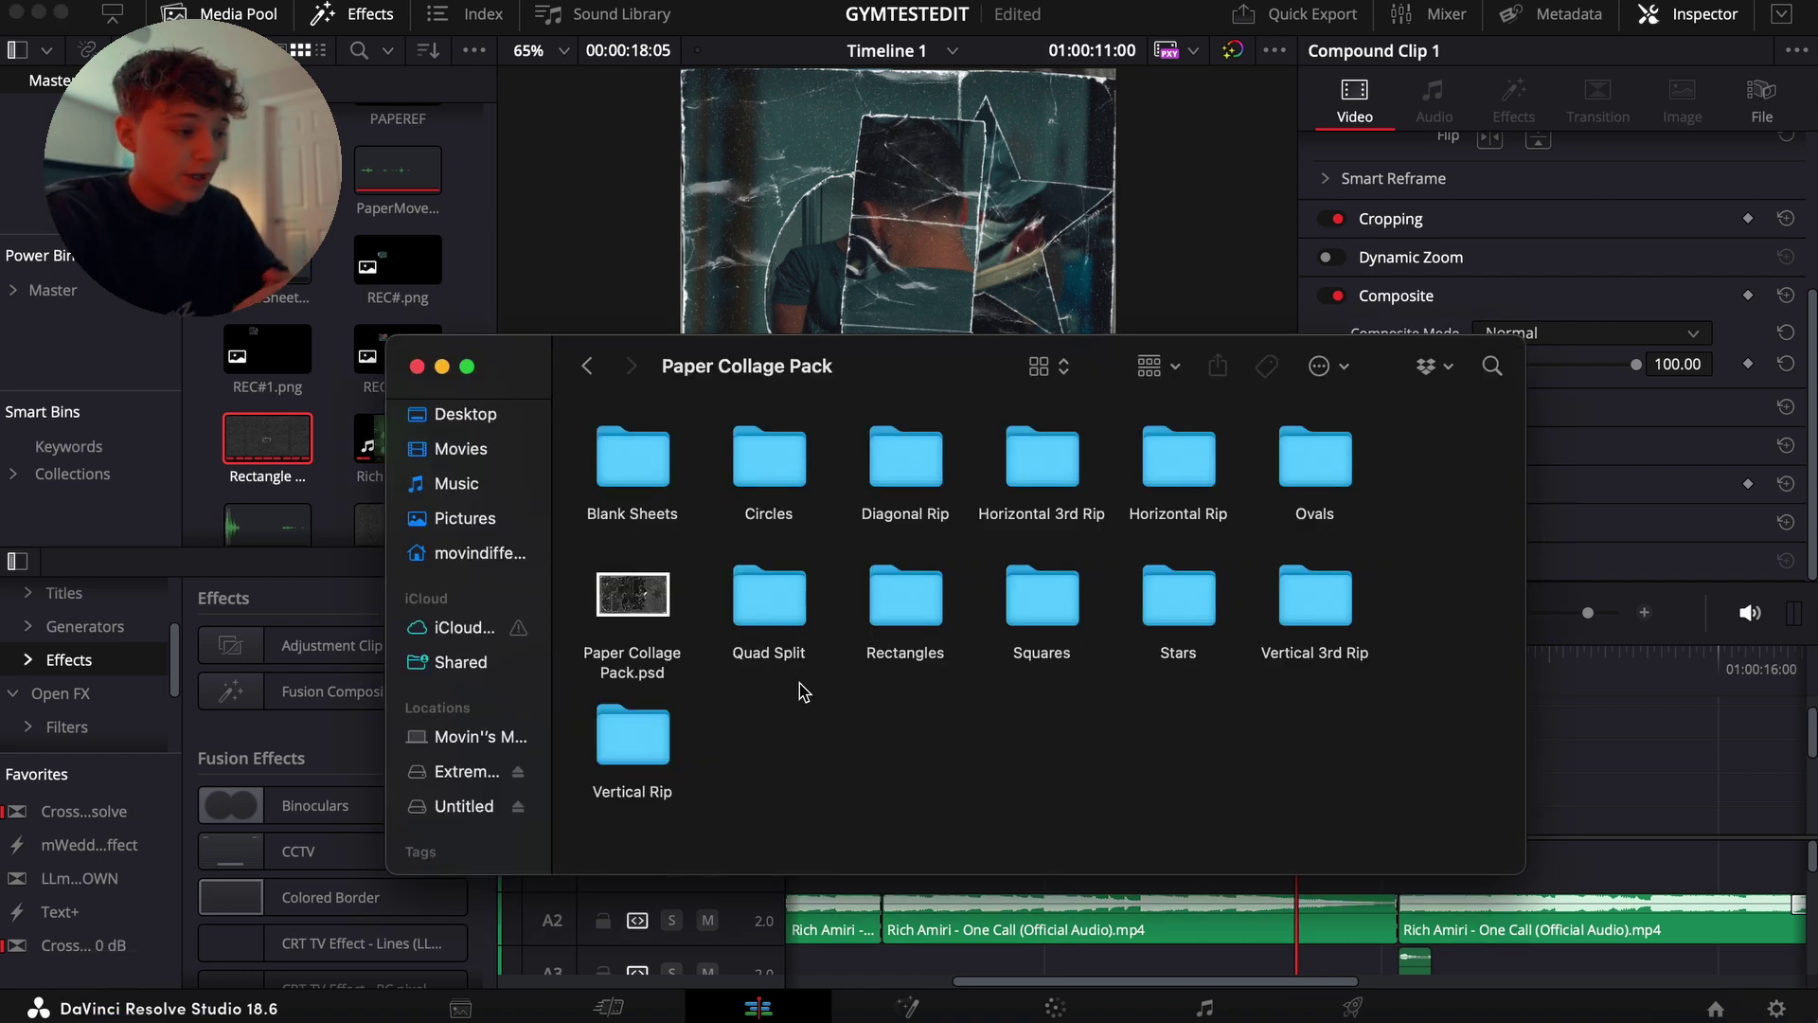
# - Select Paper Collage Pack.psd in the Paper Collage Pack folder to open it in Photoshop
pyautogui.click(663, 616)
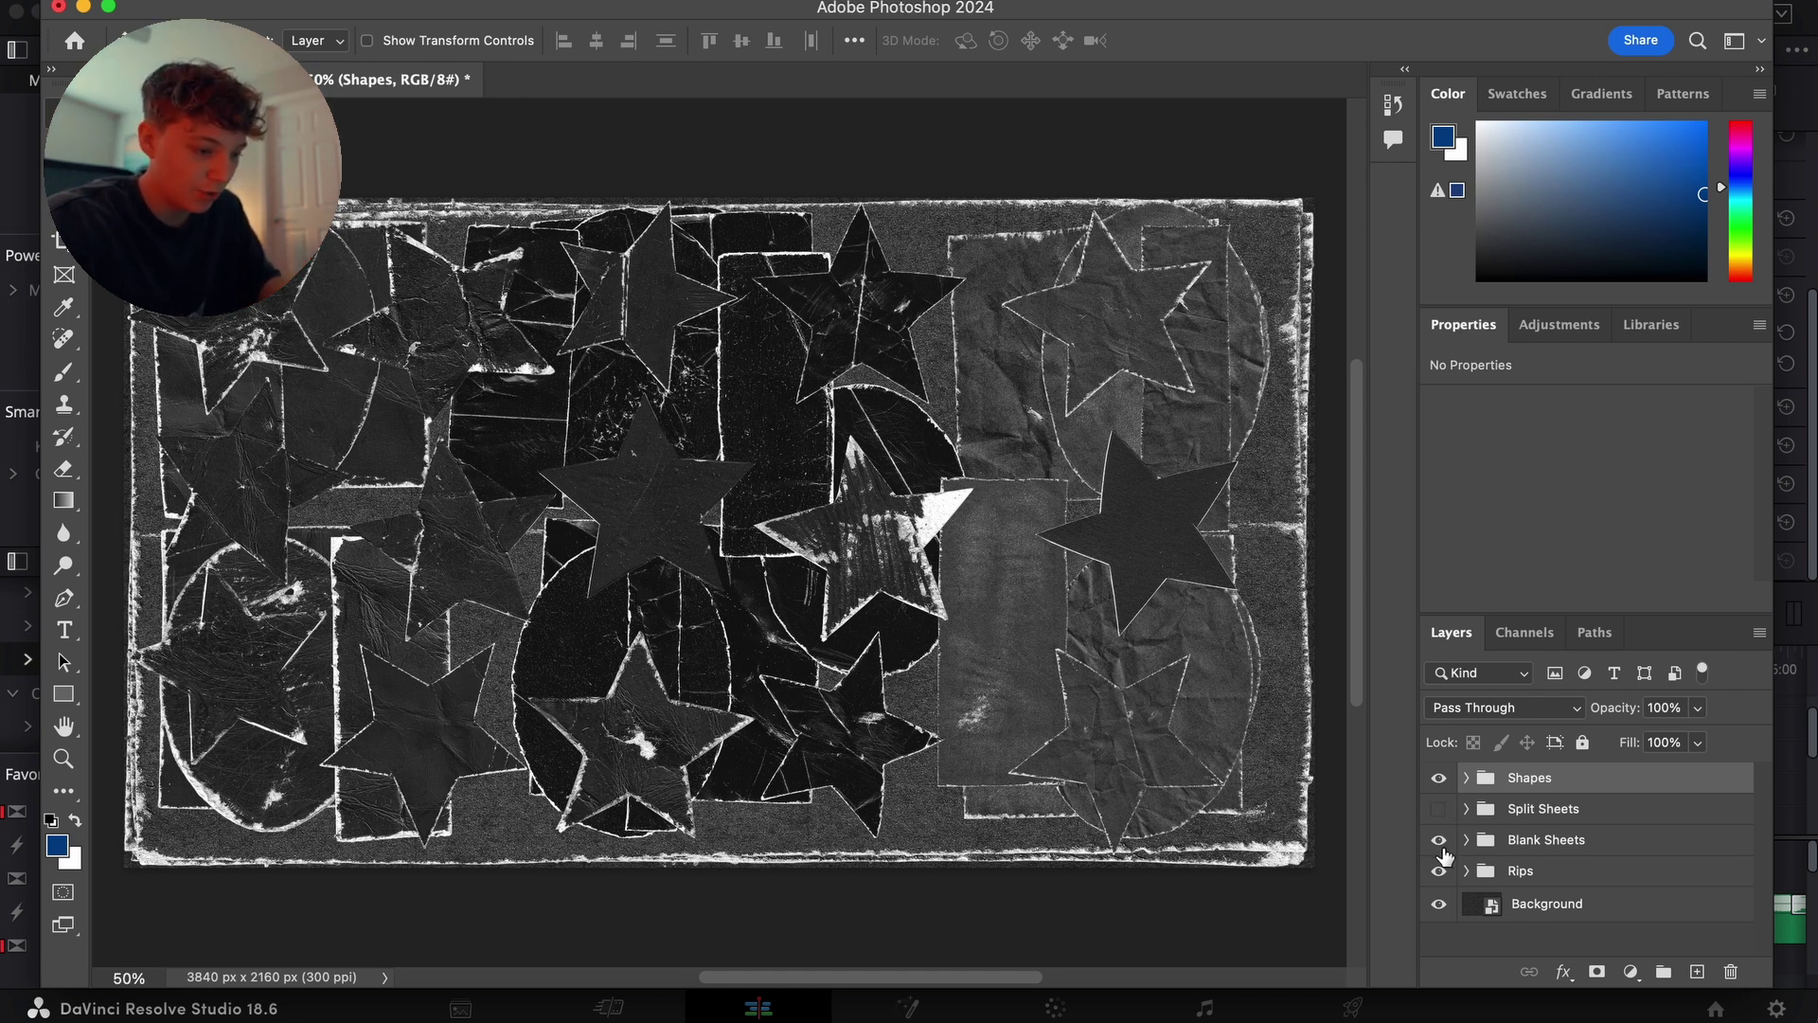
# - Hide the Rips, Blank Sheets, Rectangles, Ovals, Squares and Circles groups, and expand Stars
pyautogui.click(1438, 871)
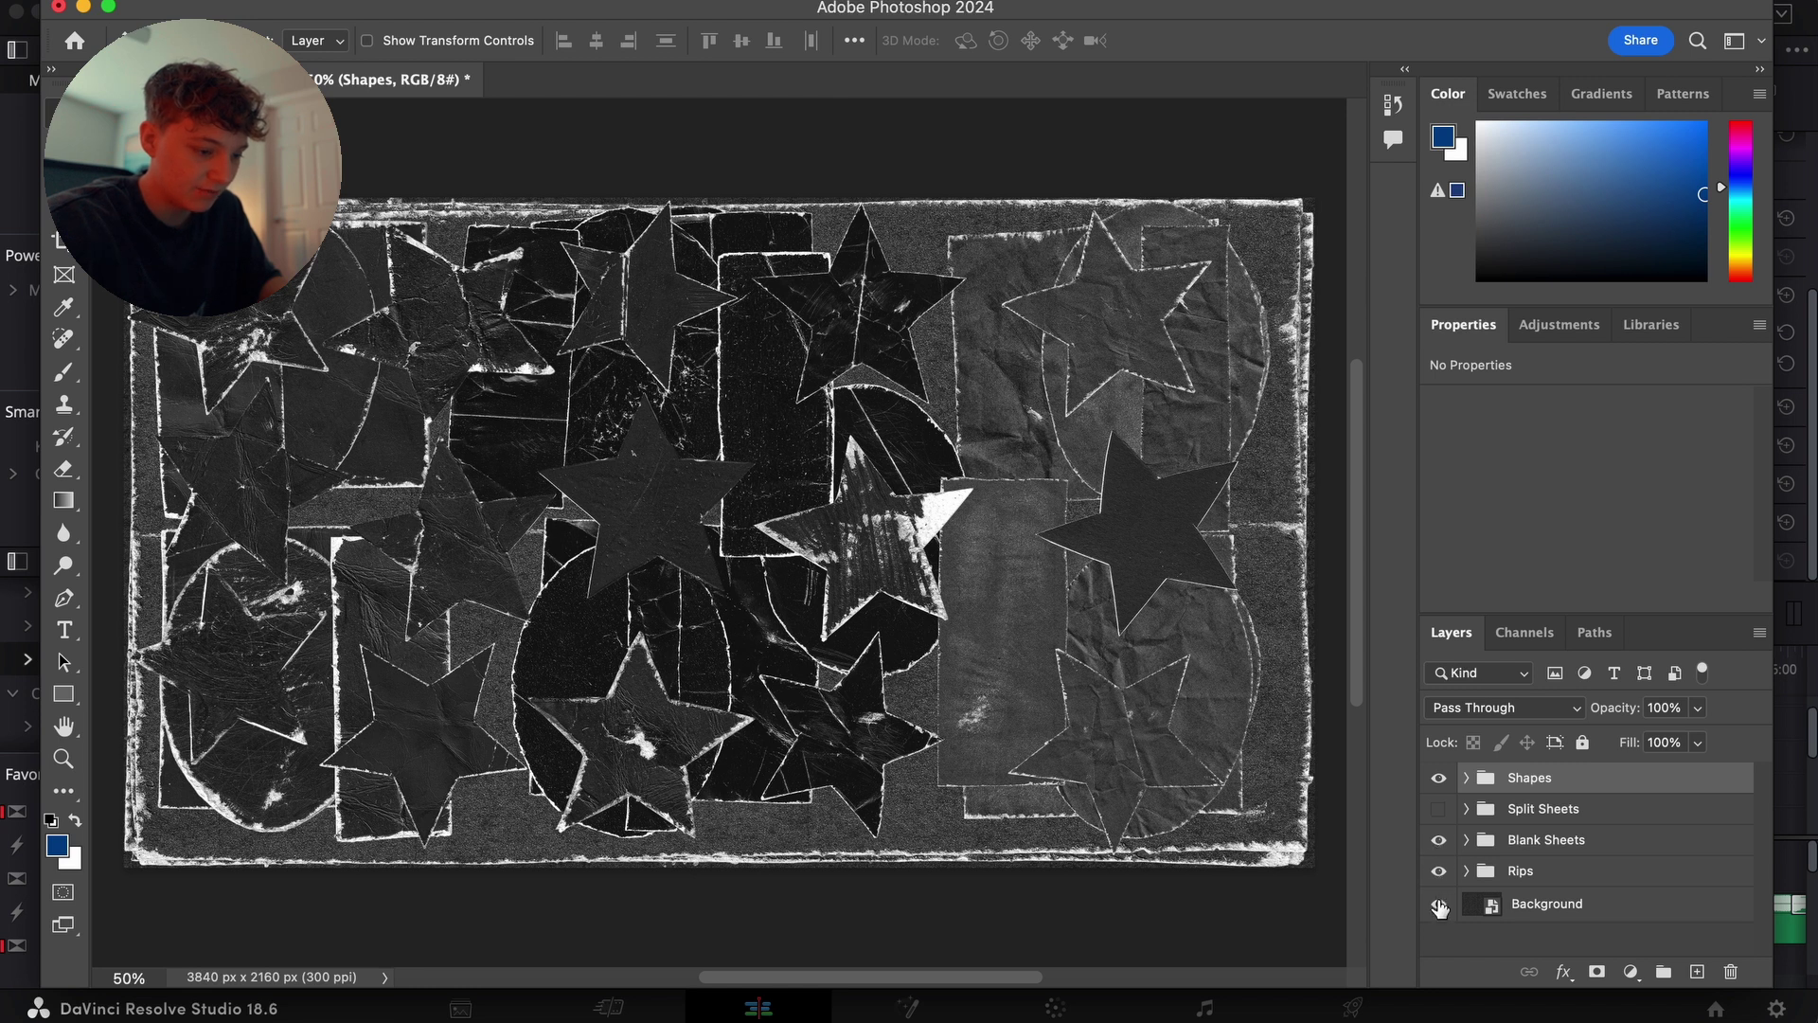
pyautogui.click(1439, 840)
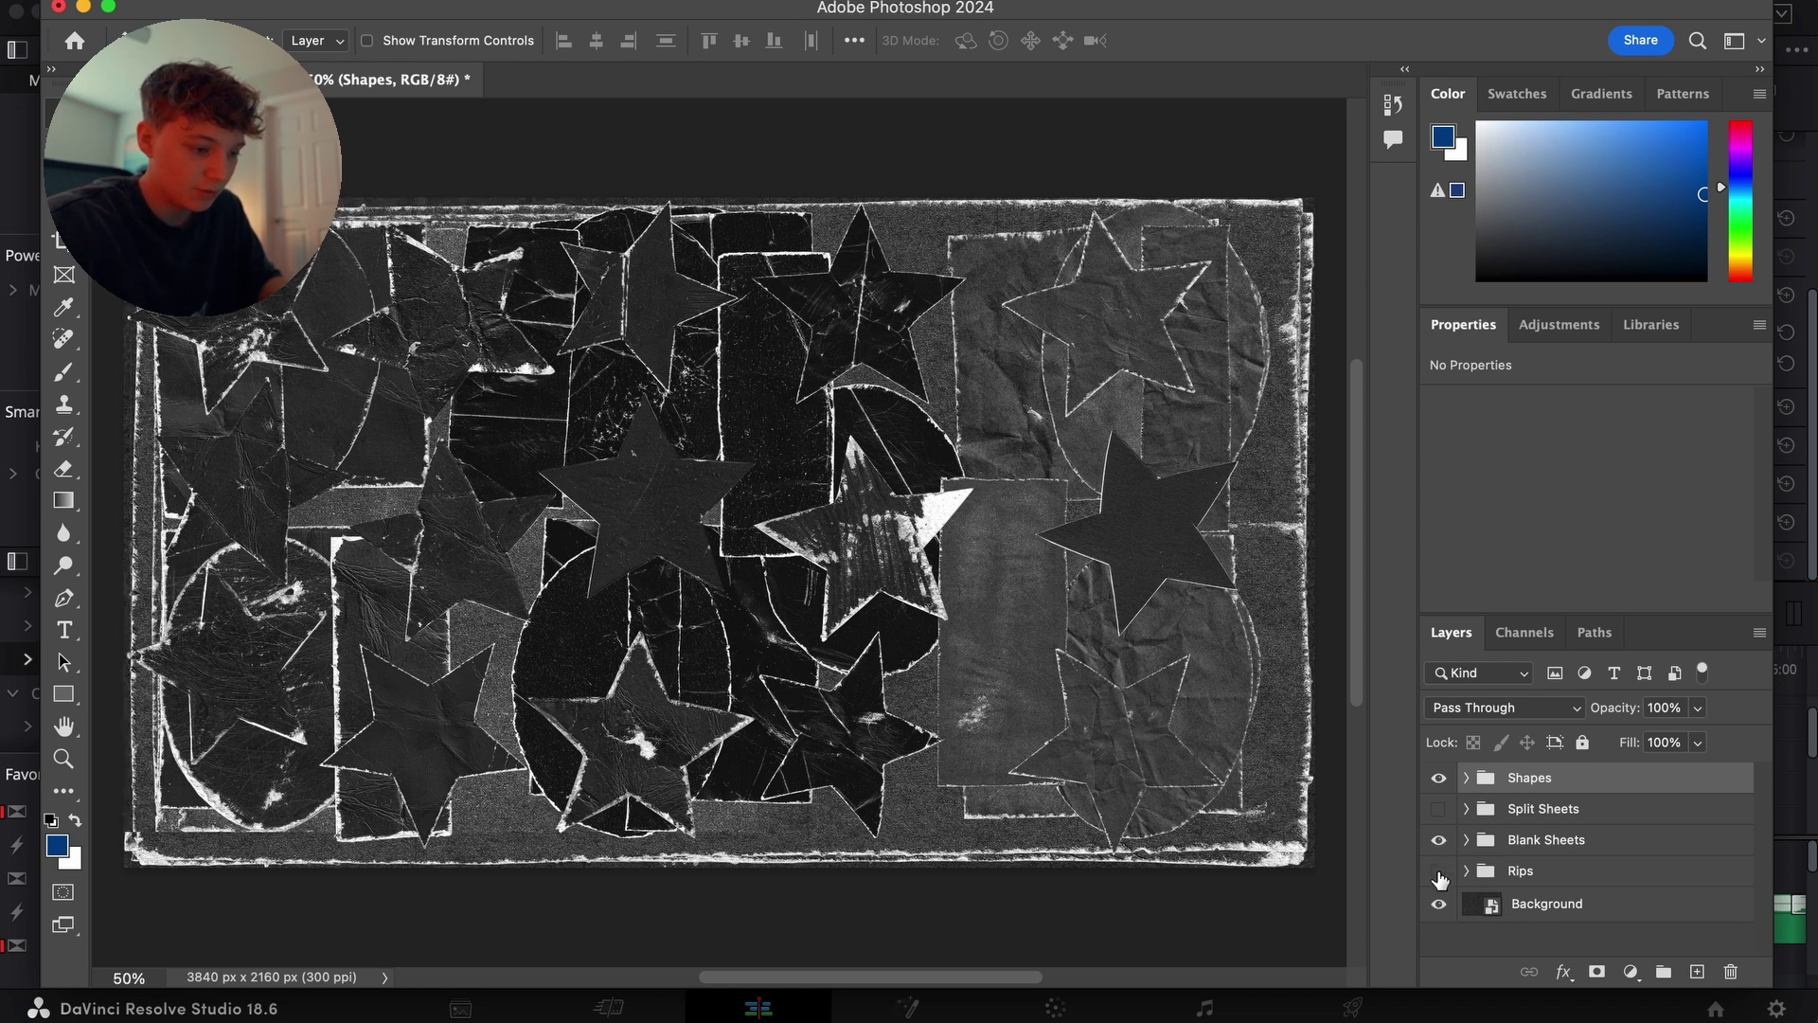
pyautogui.click(1438, 840)
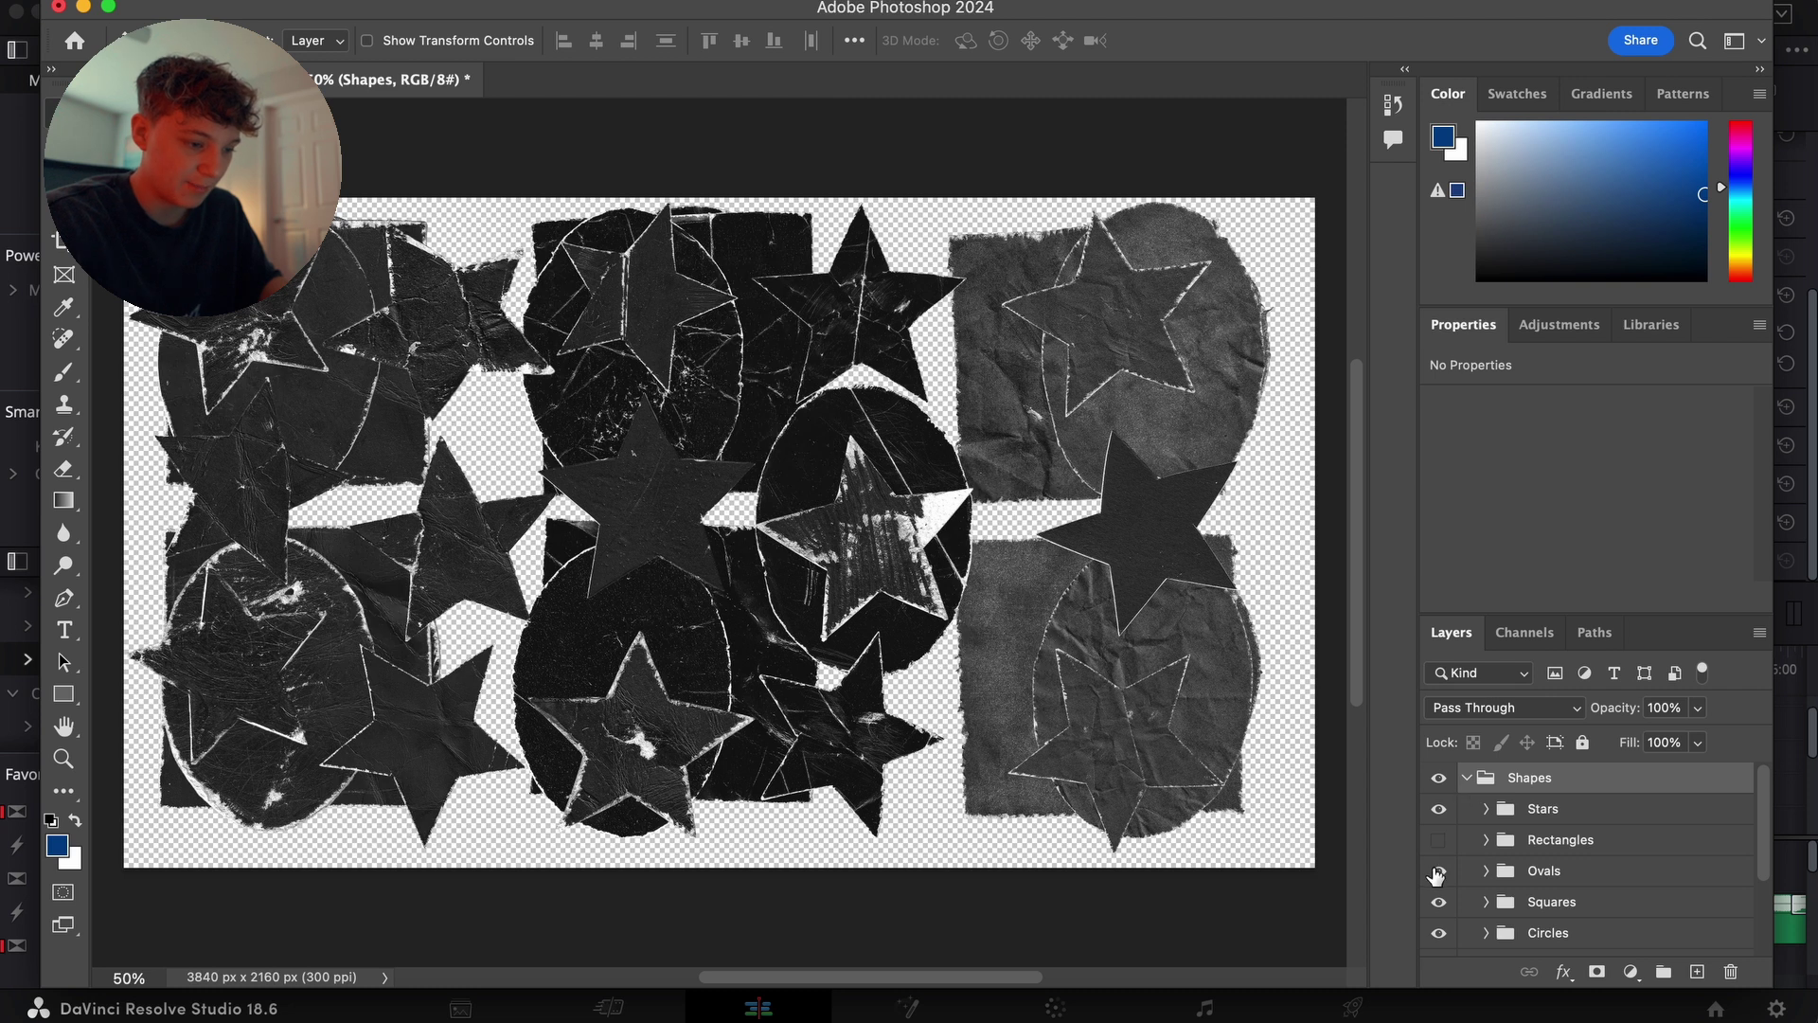
pyautogui.moveTo(1439, 870); pyautogui.dragTo(1438, 933)
pyautogui.click(1485, 810)
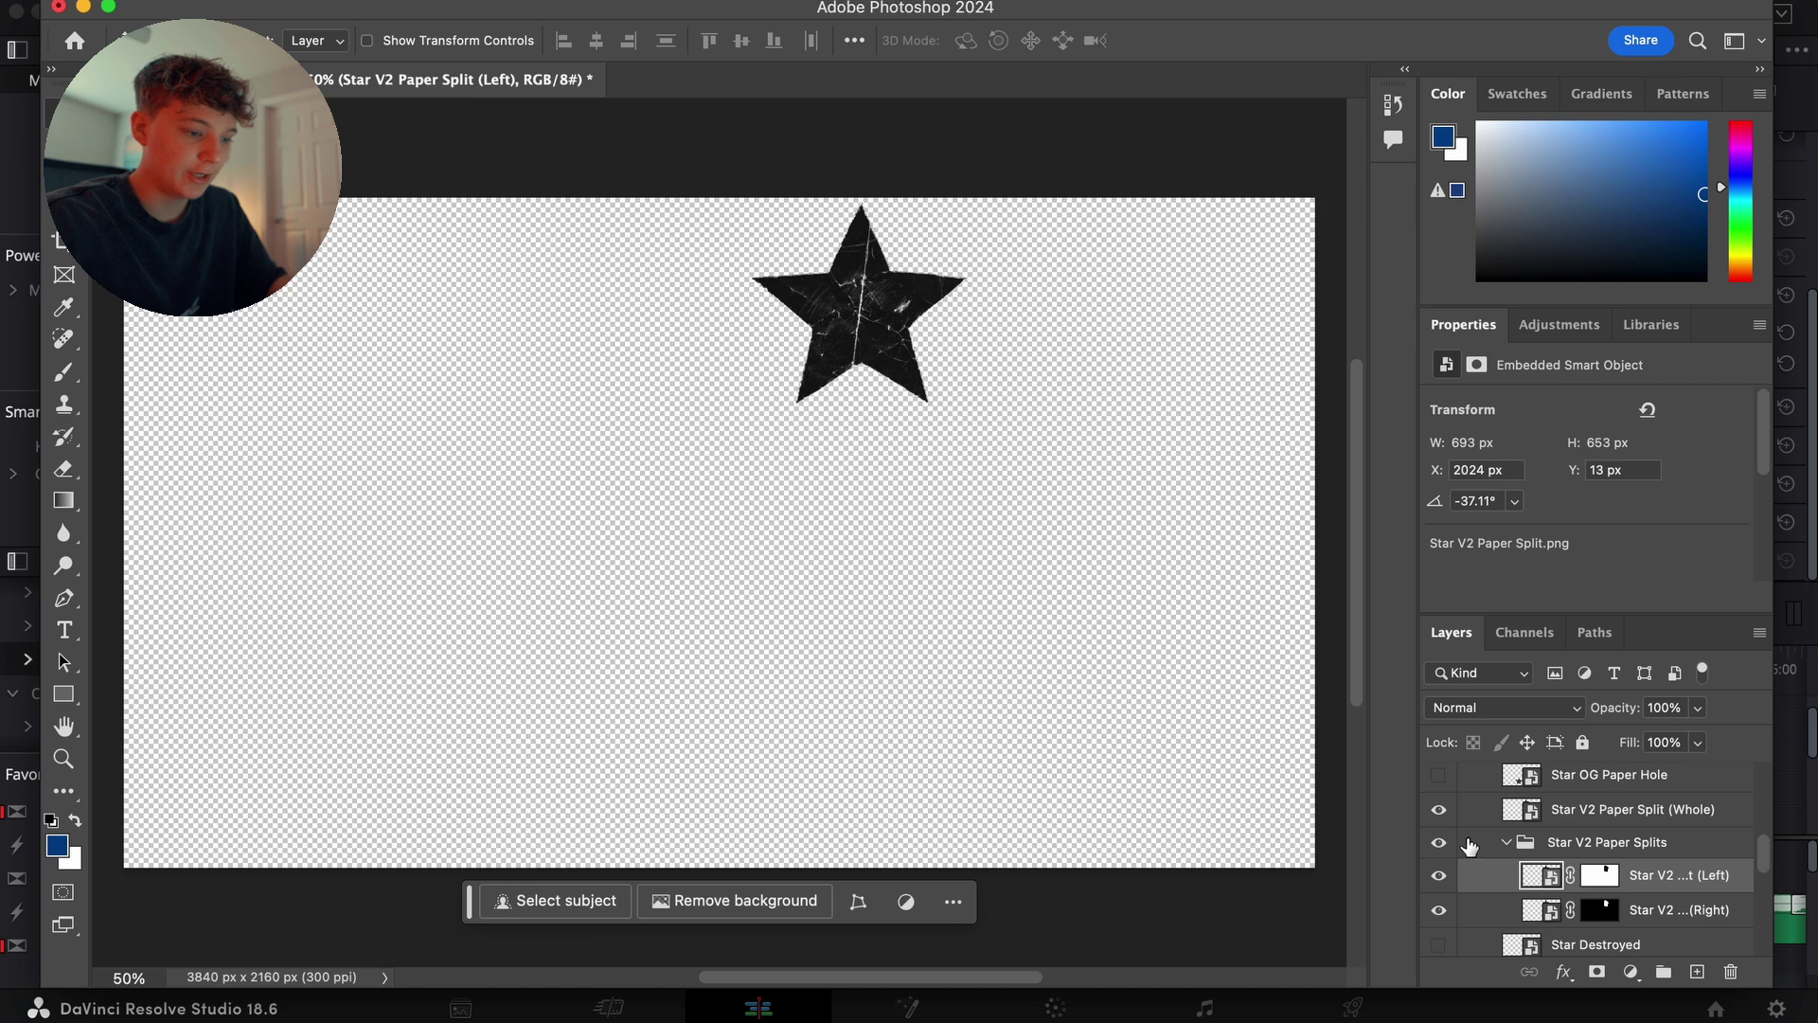
# - Place the gym screenshot from Finder, scale it to 625 × 618 px over the top star, and clip it in
pyautogui.click(128, 1011)
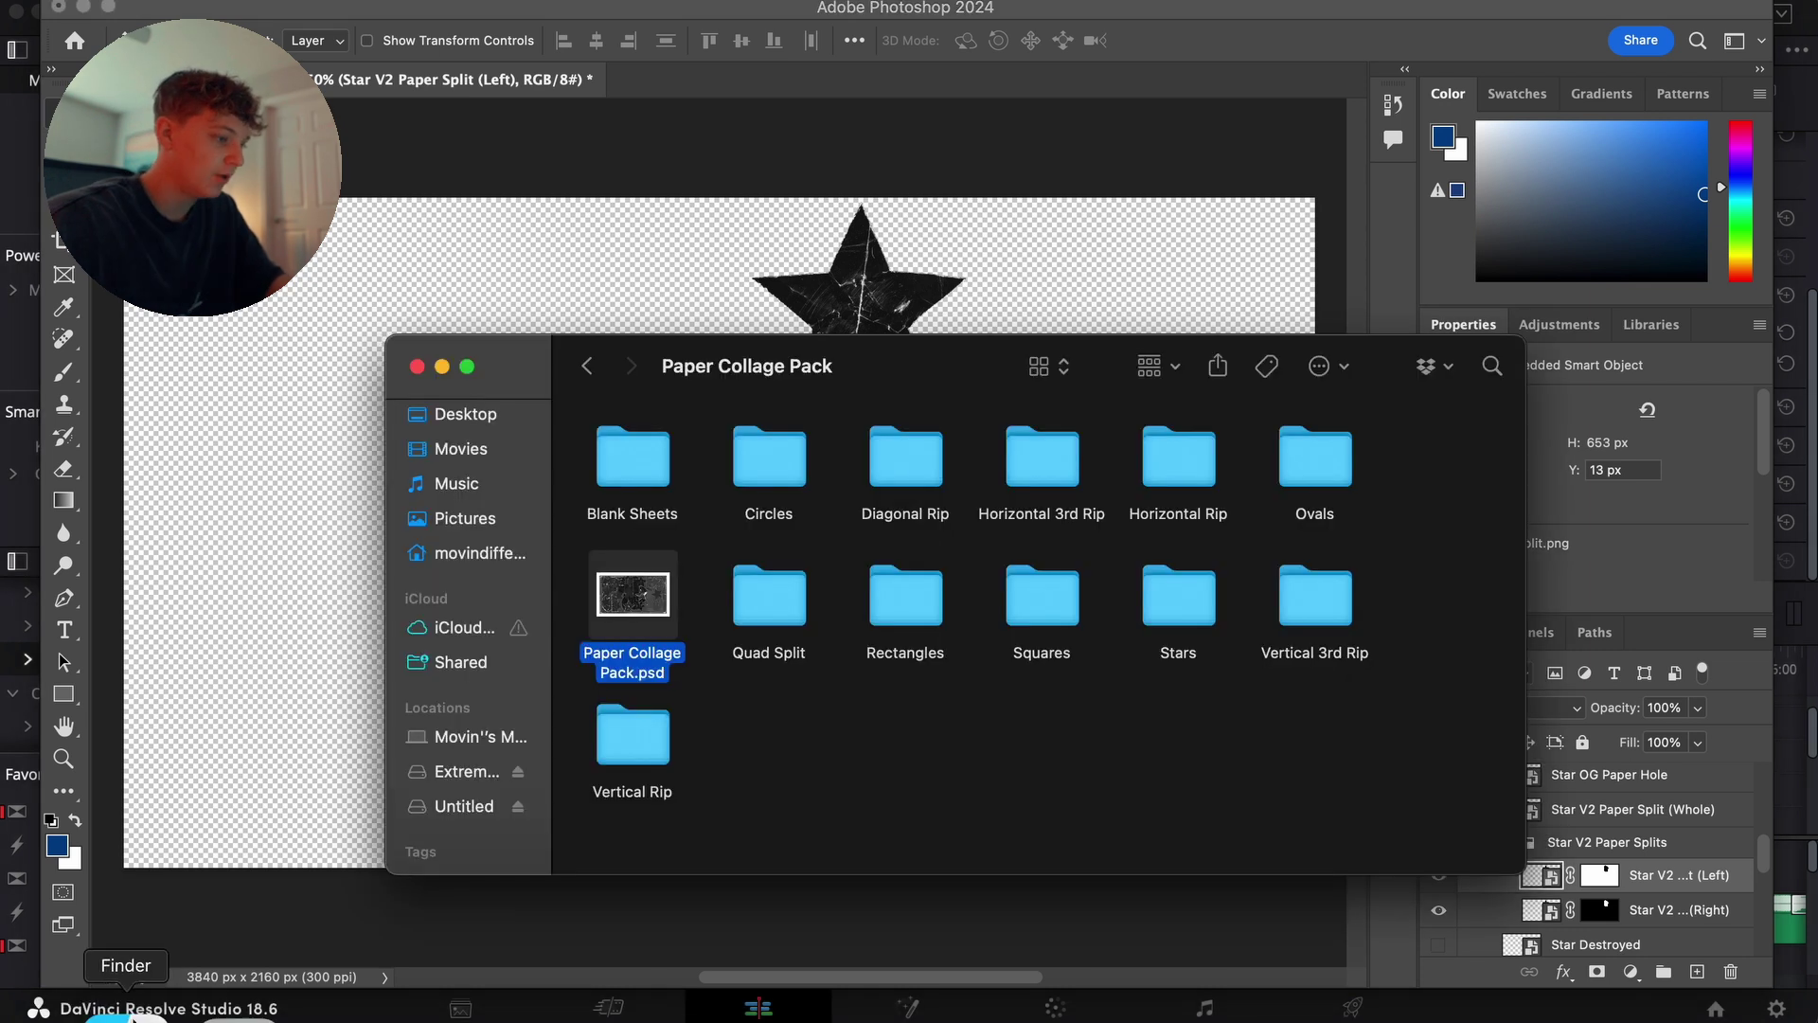
pyautogui.scroll(3, 459, 453)
pyautogui.scroll(-1, 458, 426)
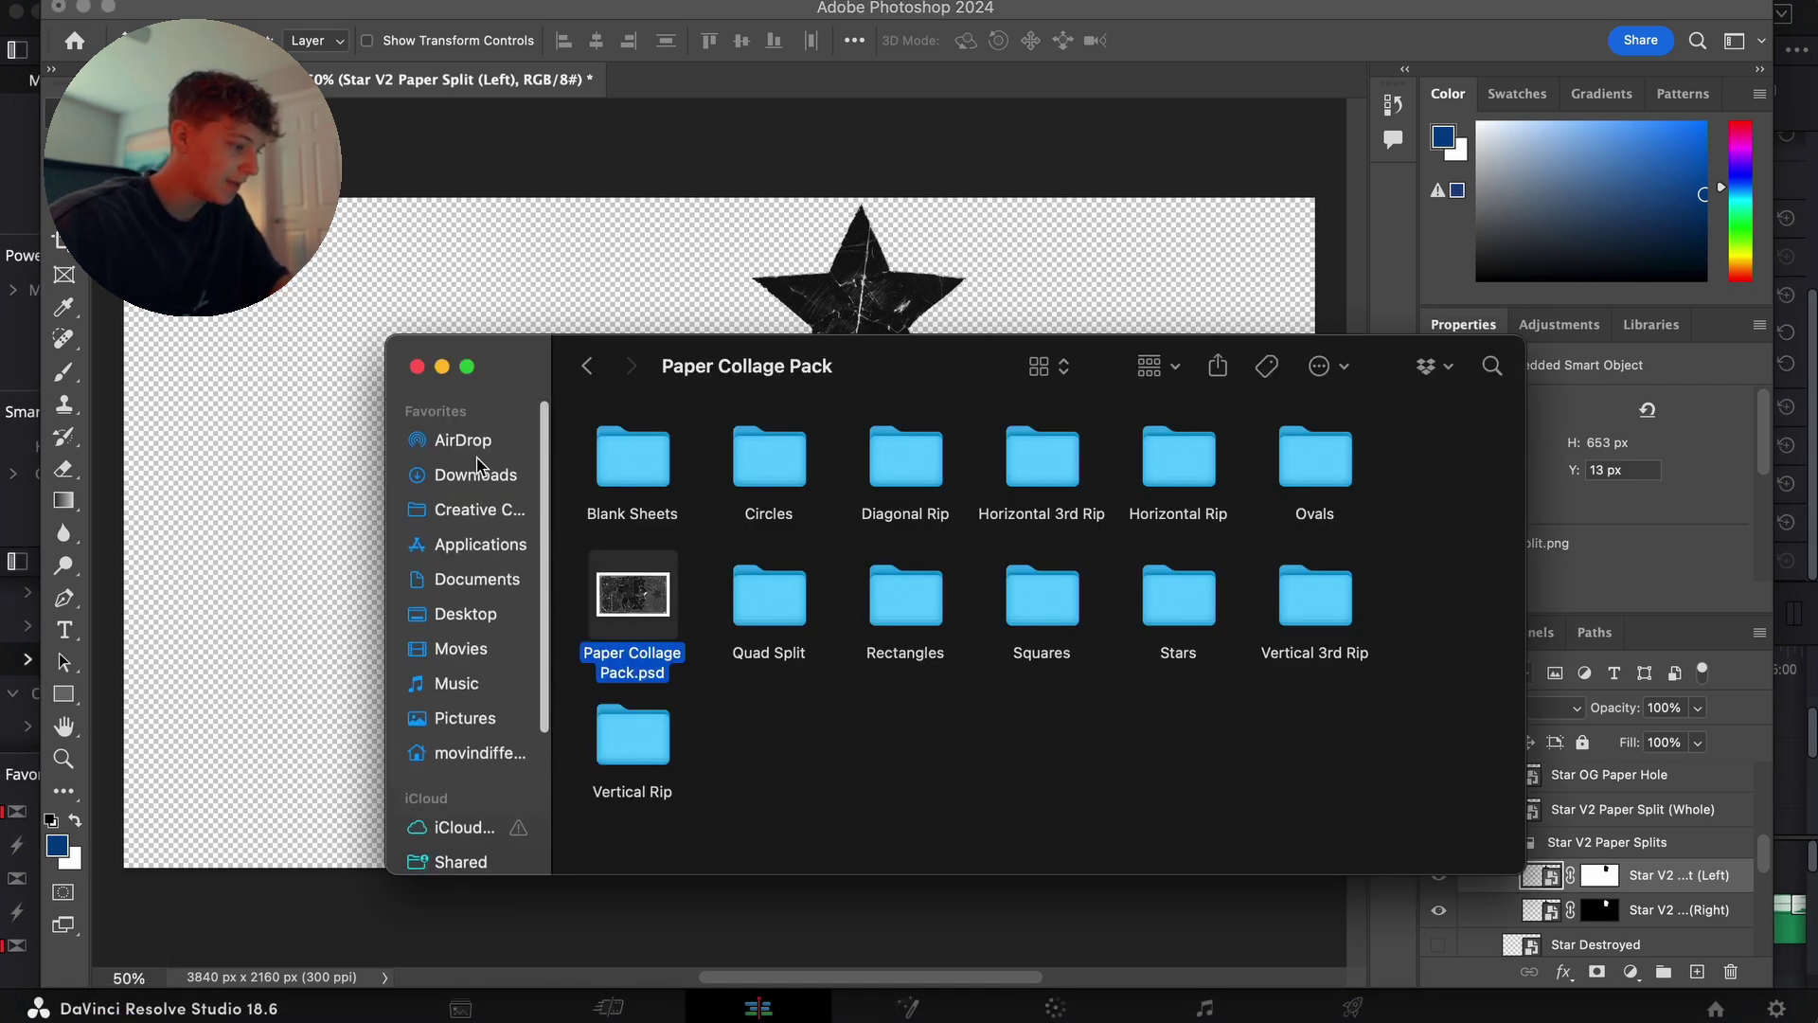
pyautogui.moveTo(458, 426); pyautogui.dragTo(696, 468)
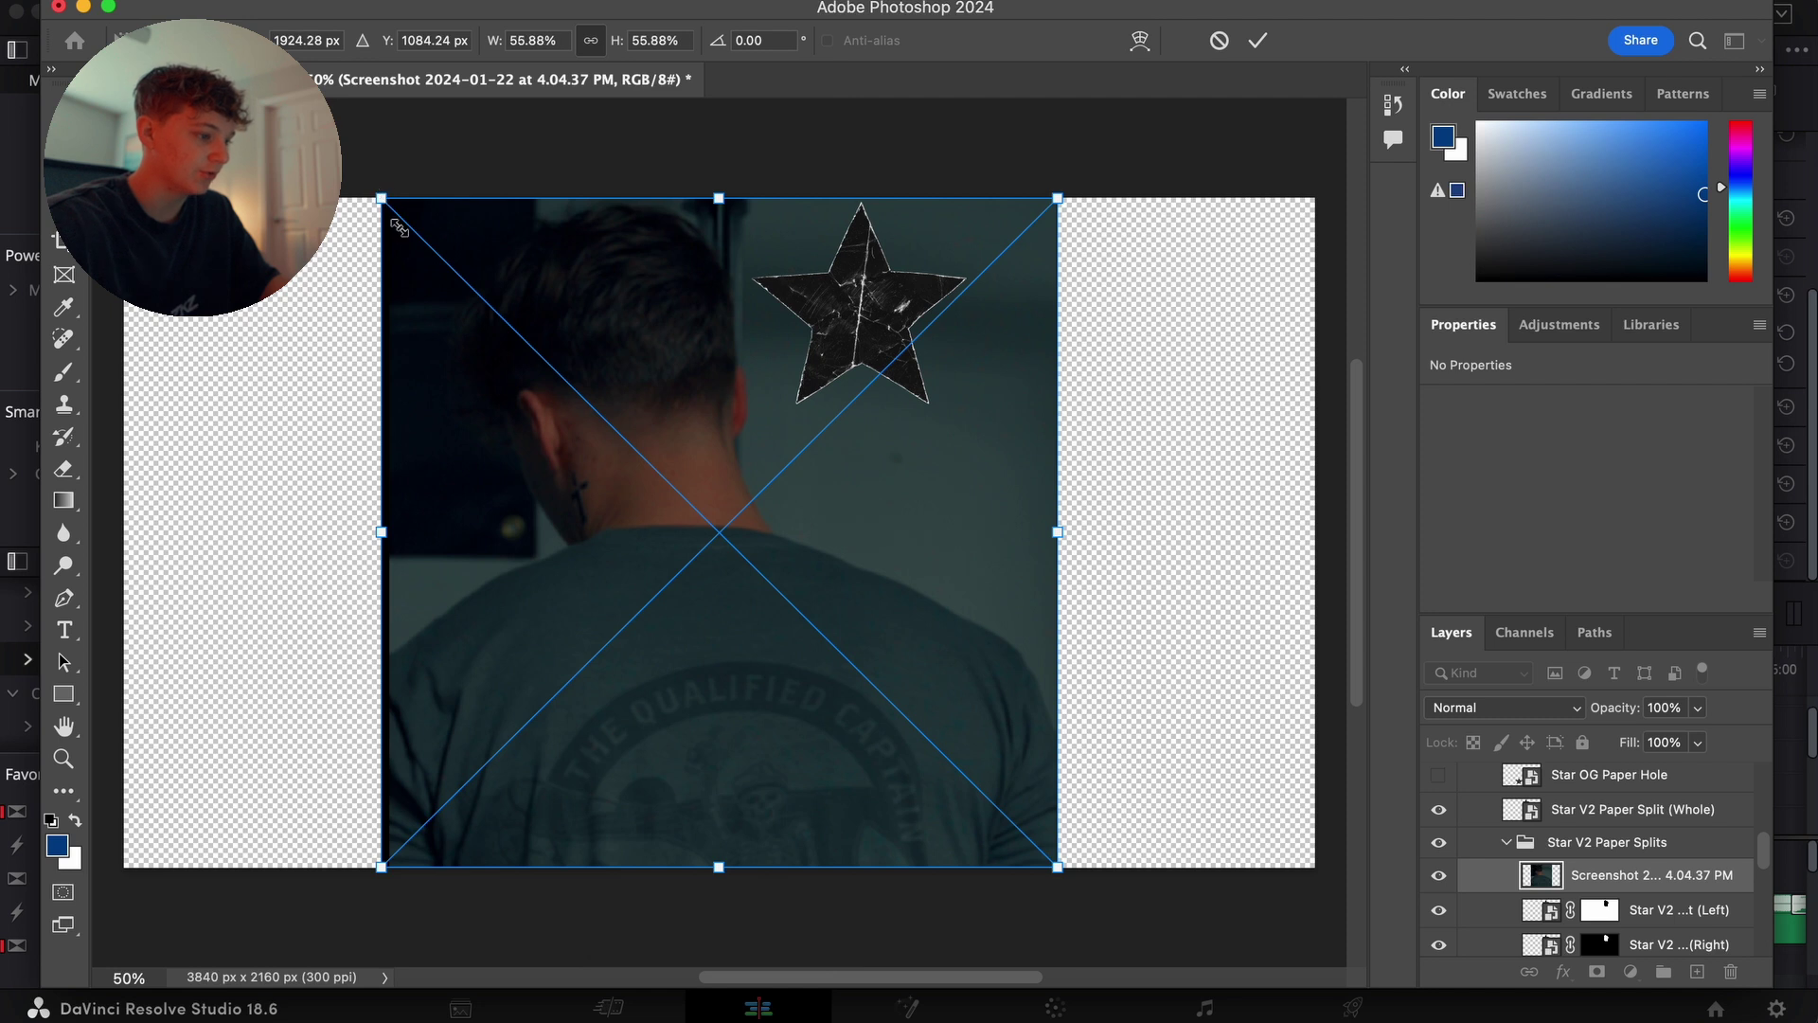
pyautogui.moveTo(381, 198); pyautogui.dragTo(652, 467)
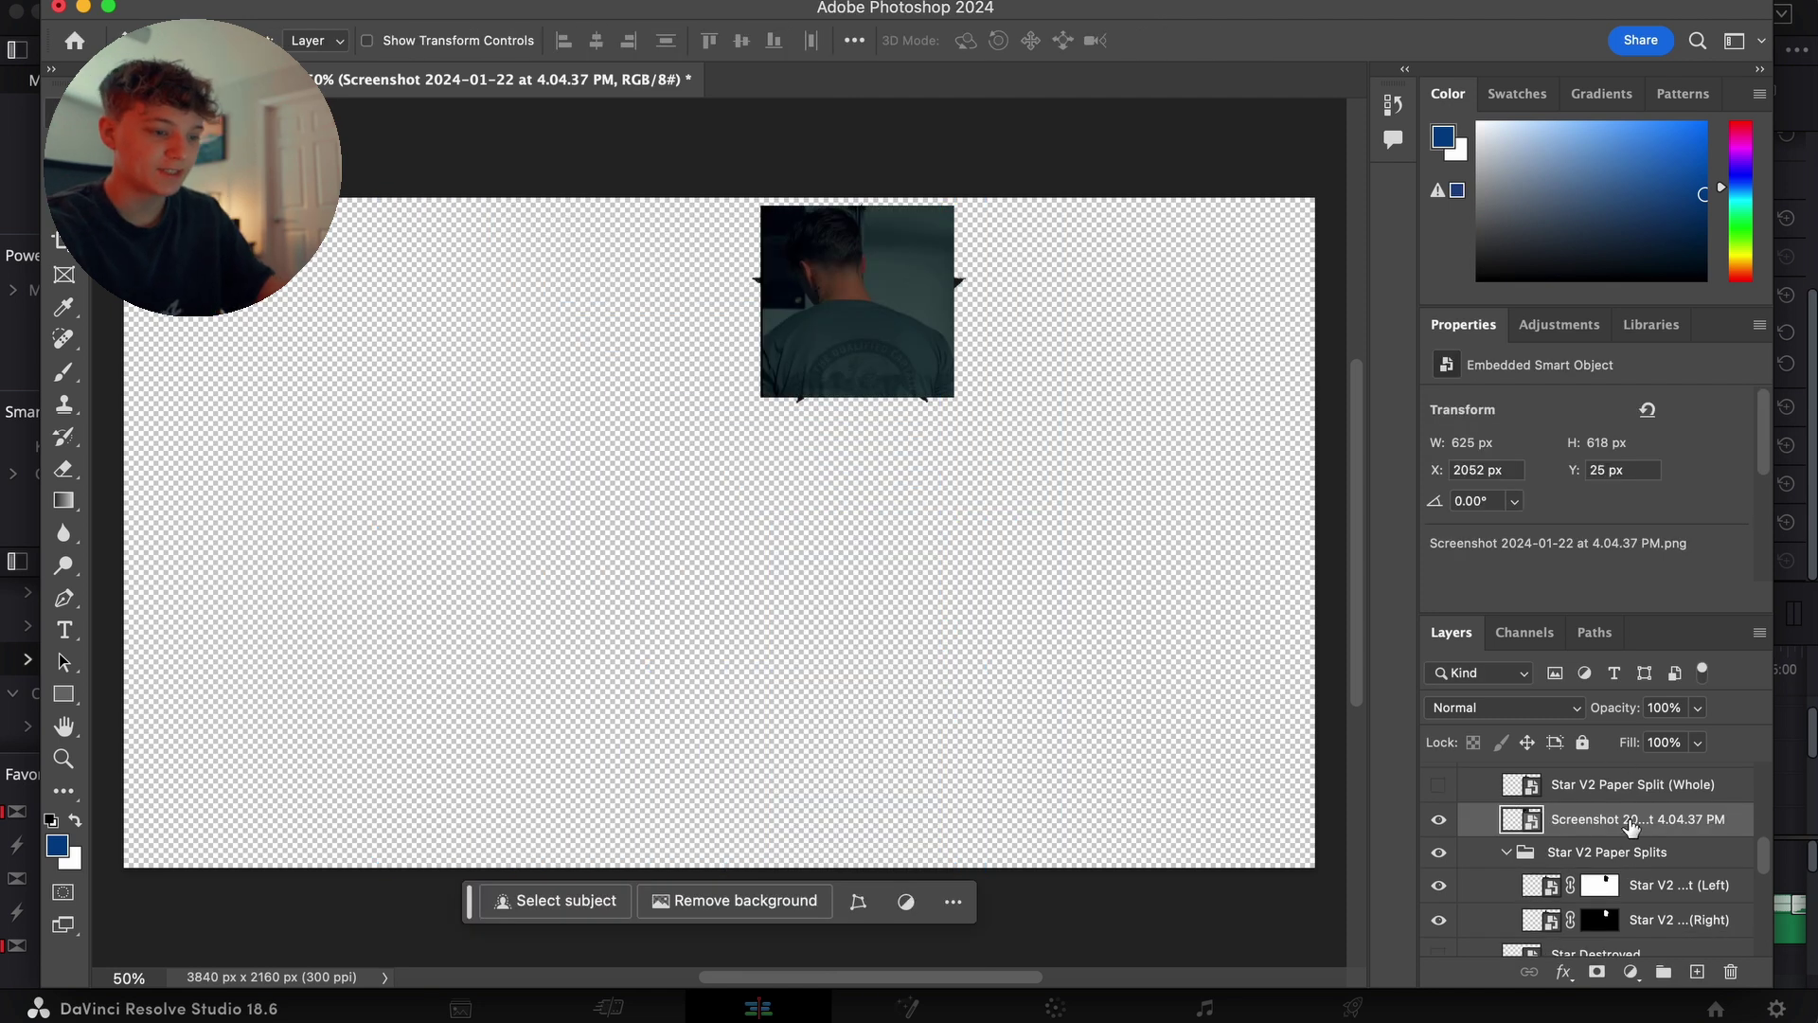
pyautogui.rightClick(1600, 829)
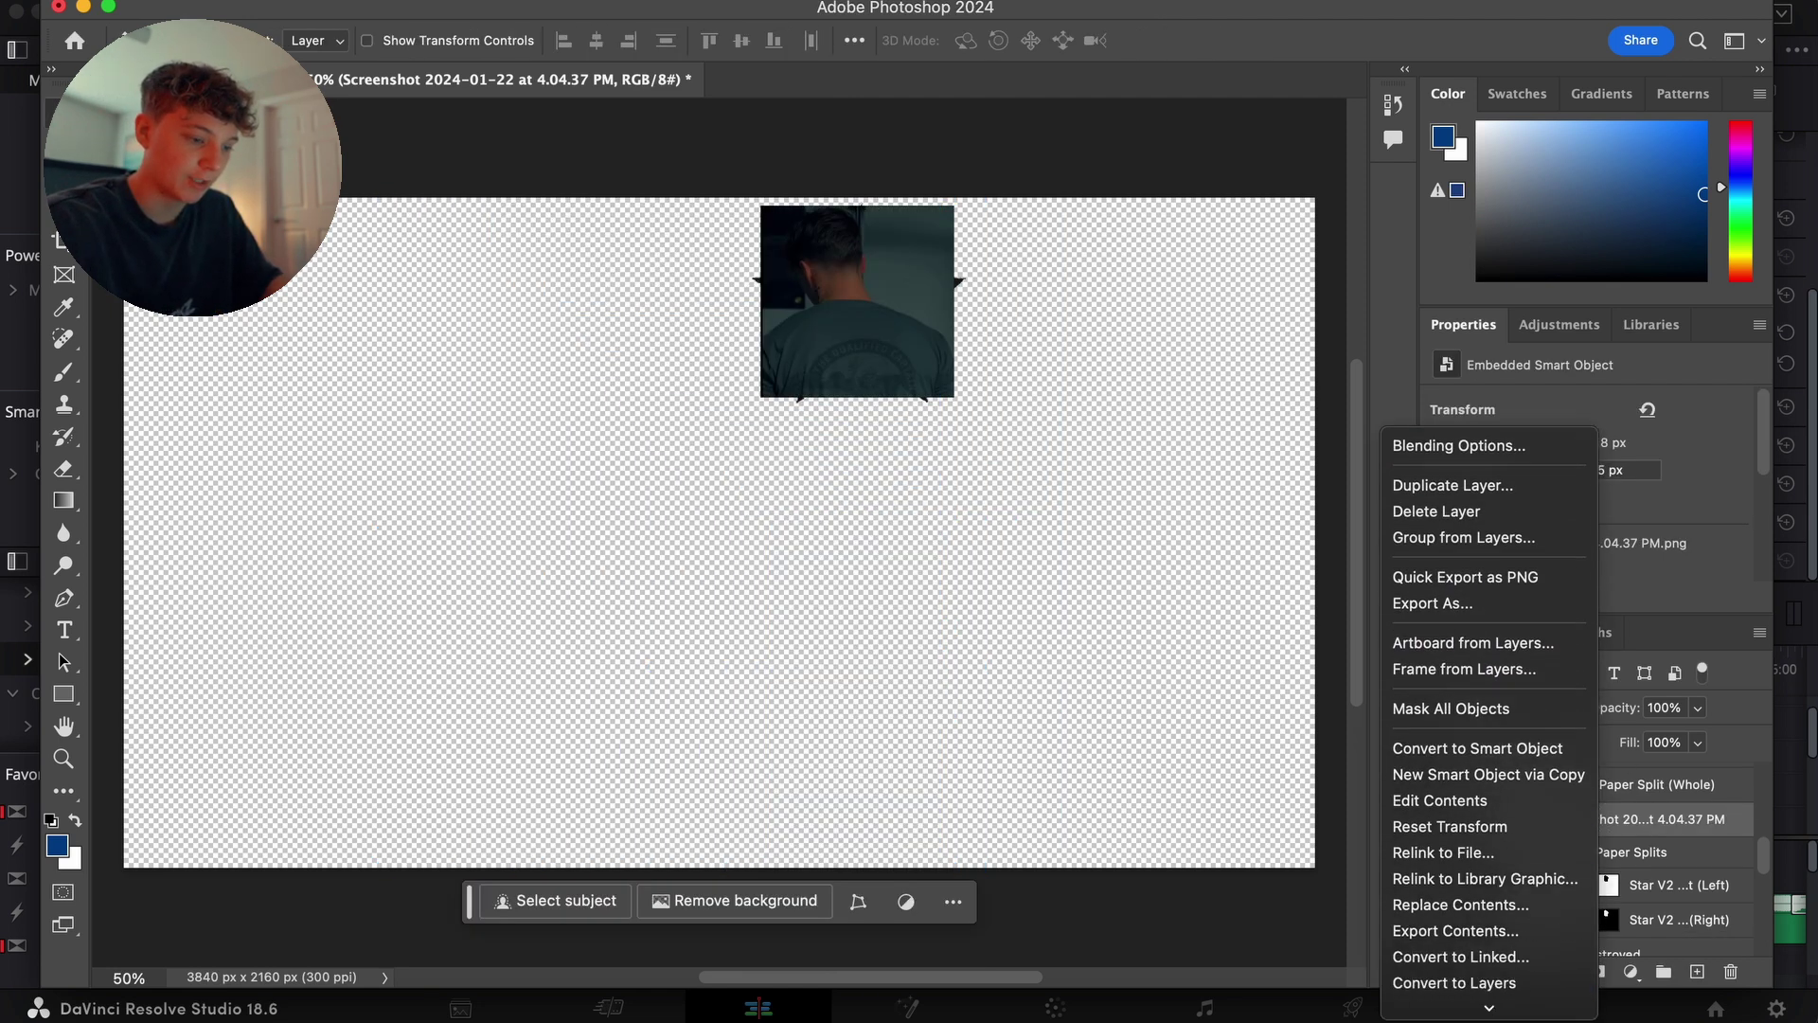
pyautogui.click(1480, 857)
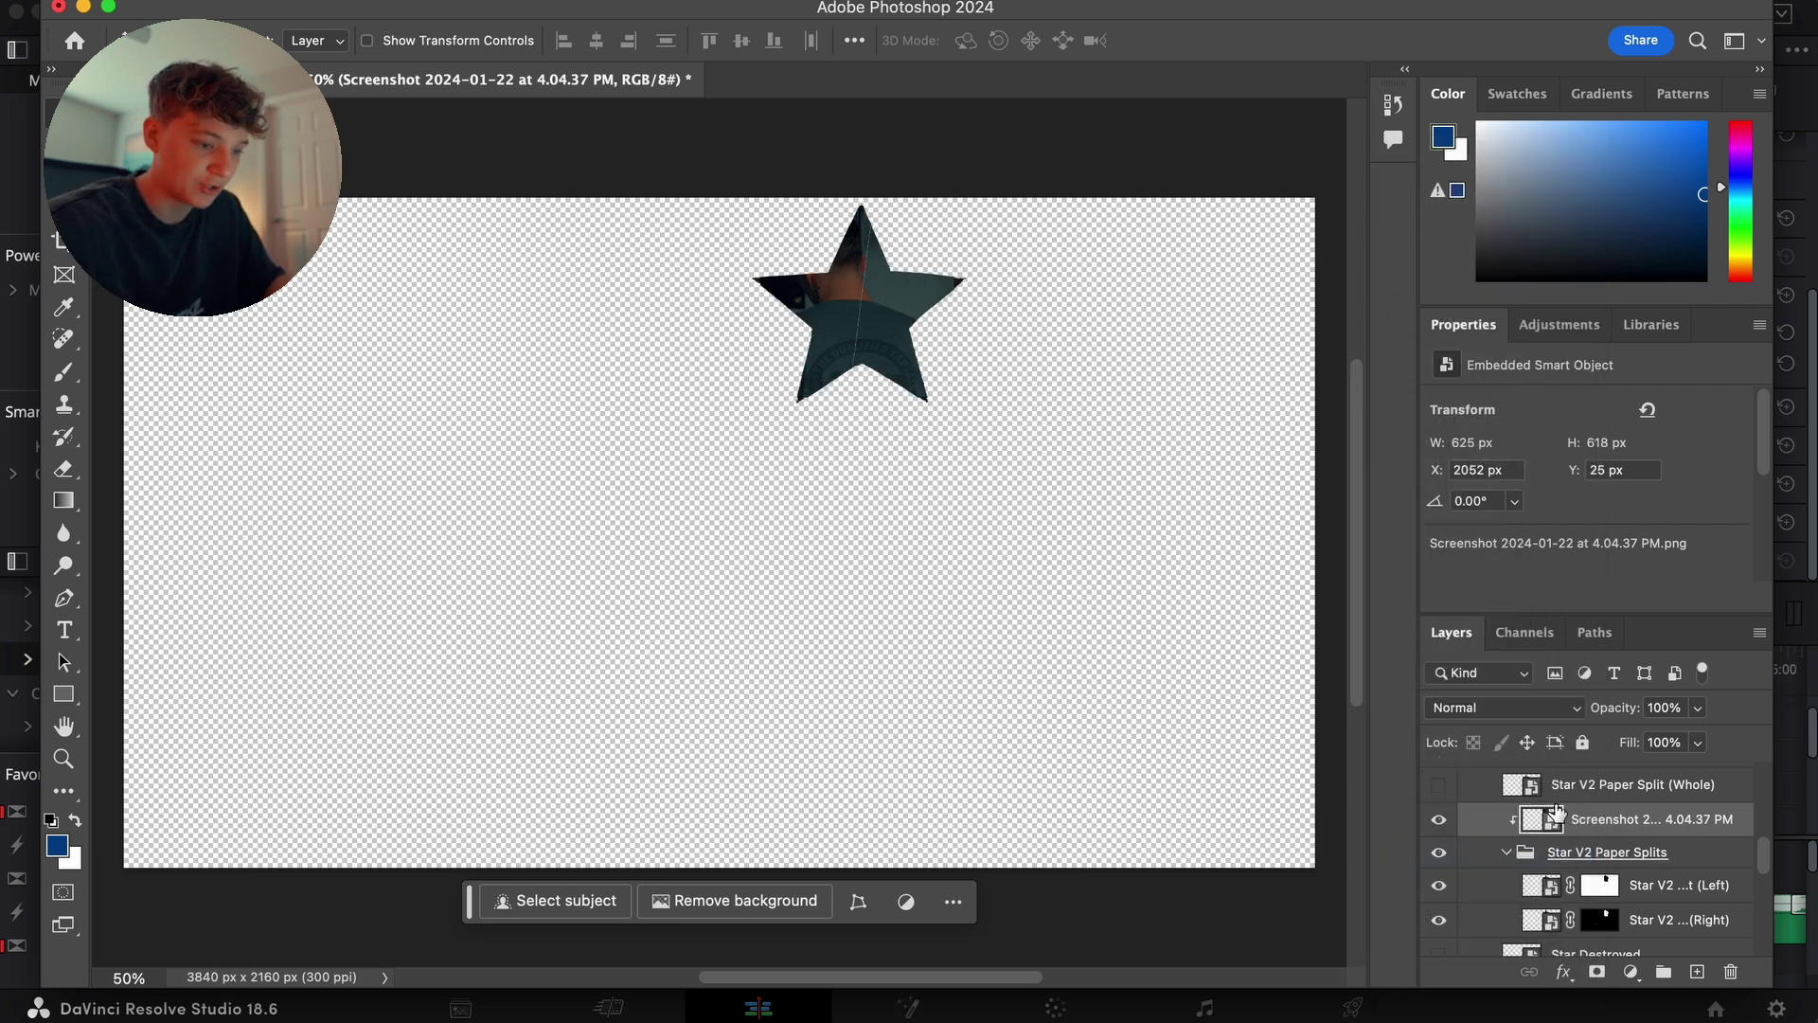
pyautogui.click(1471, 717)
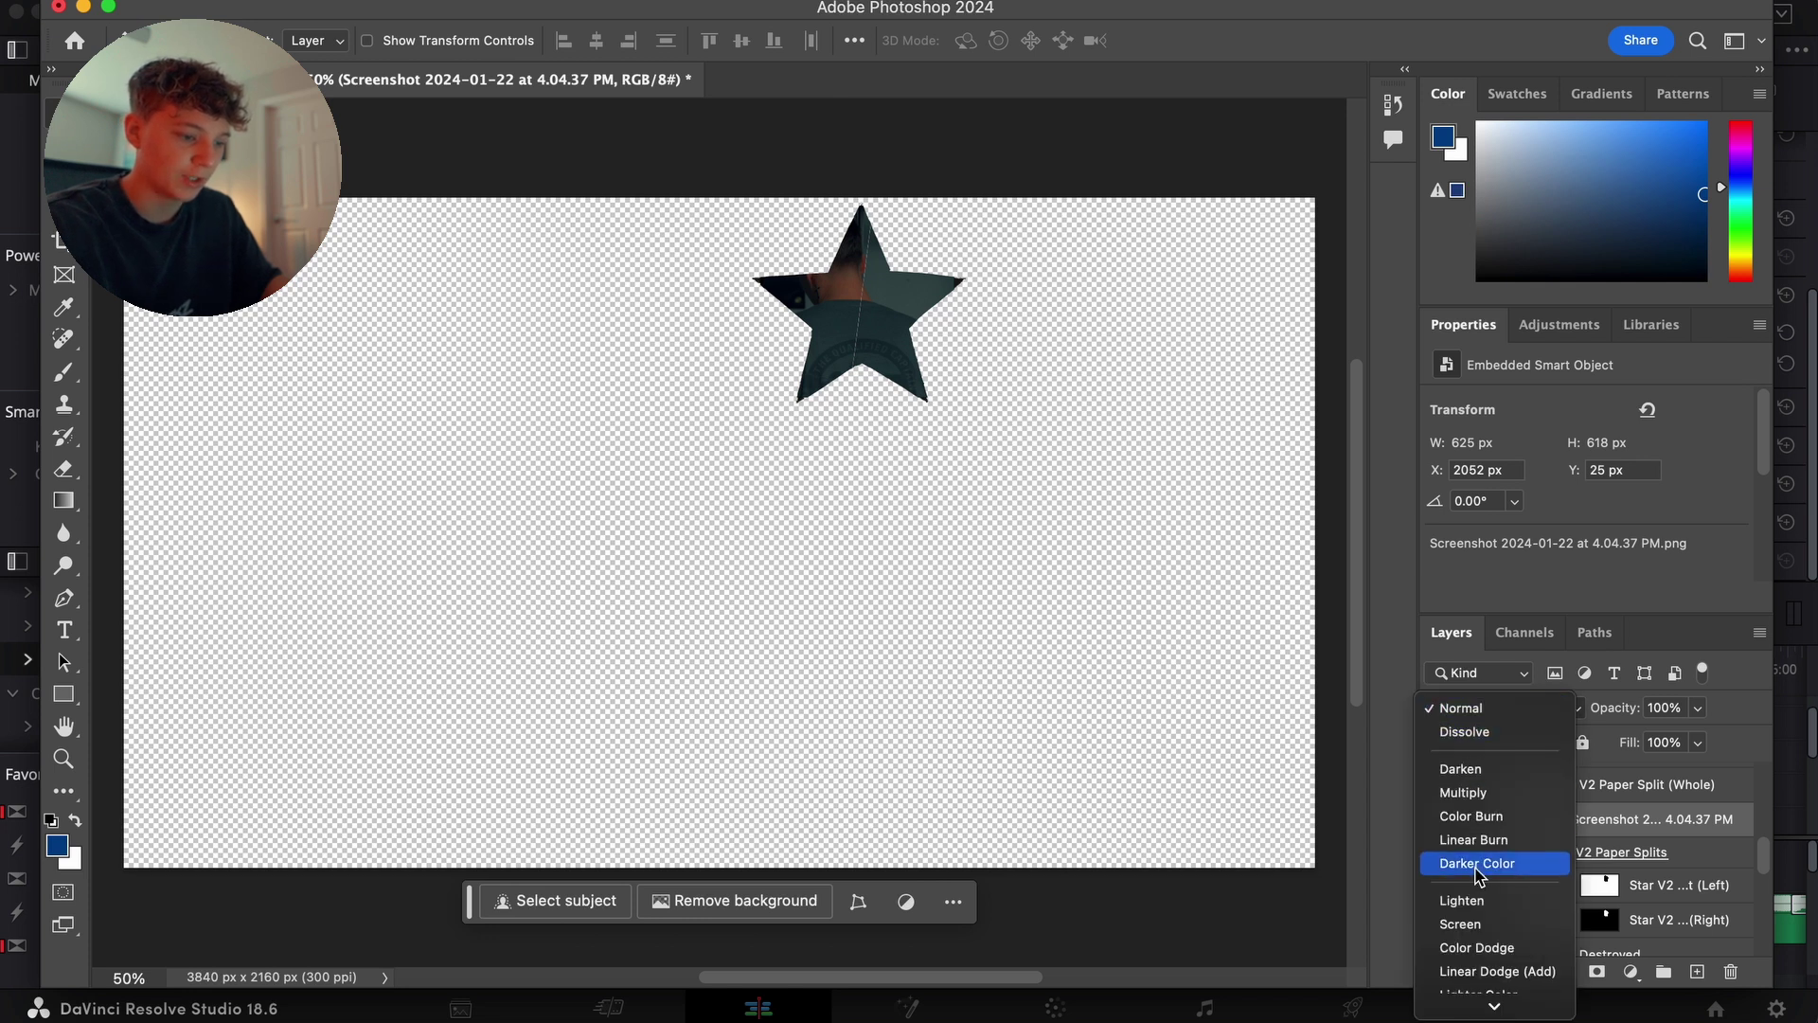
pyautogui.click(1458, 916)
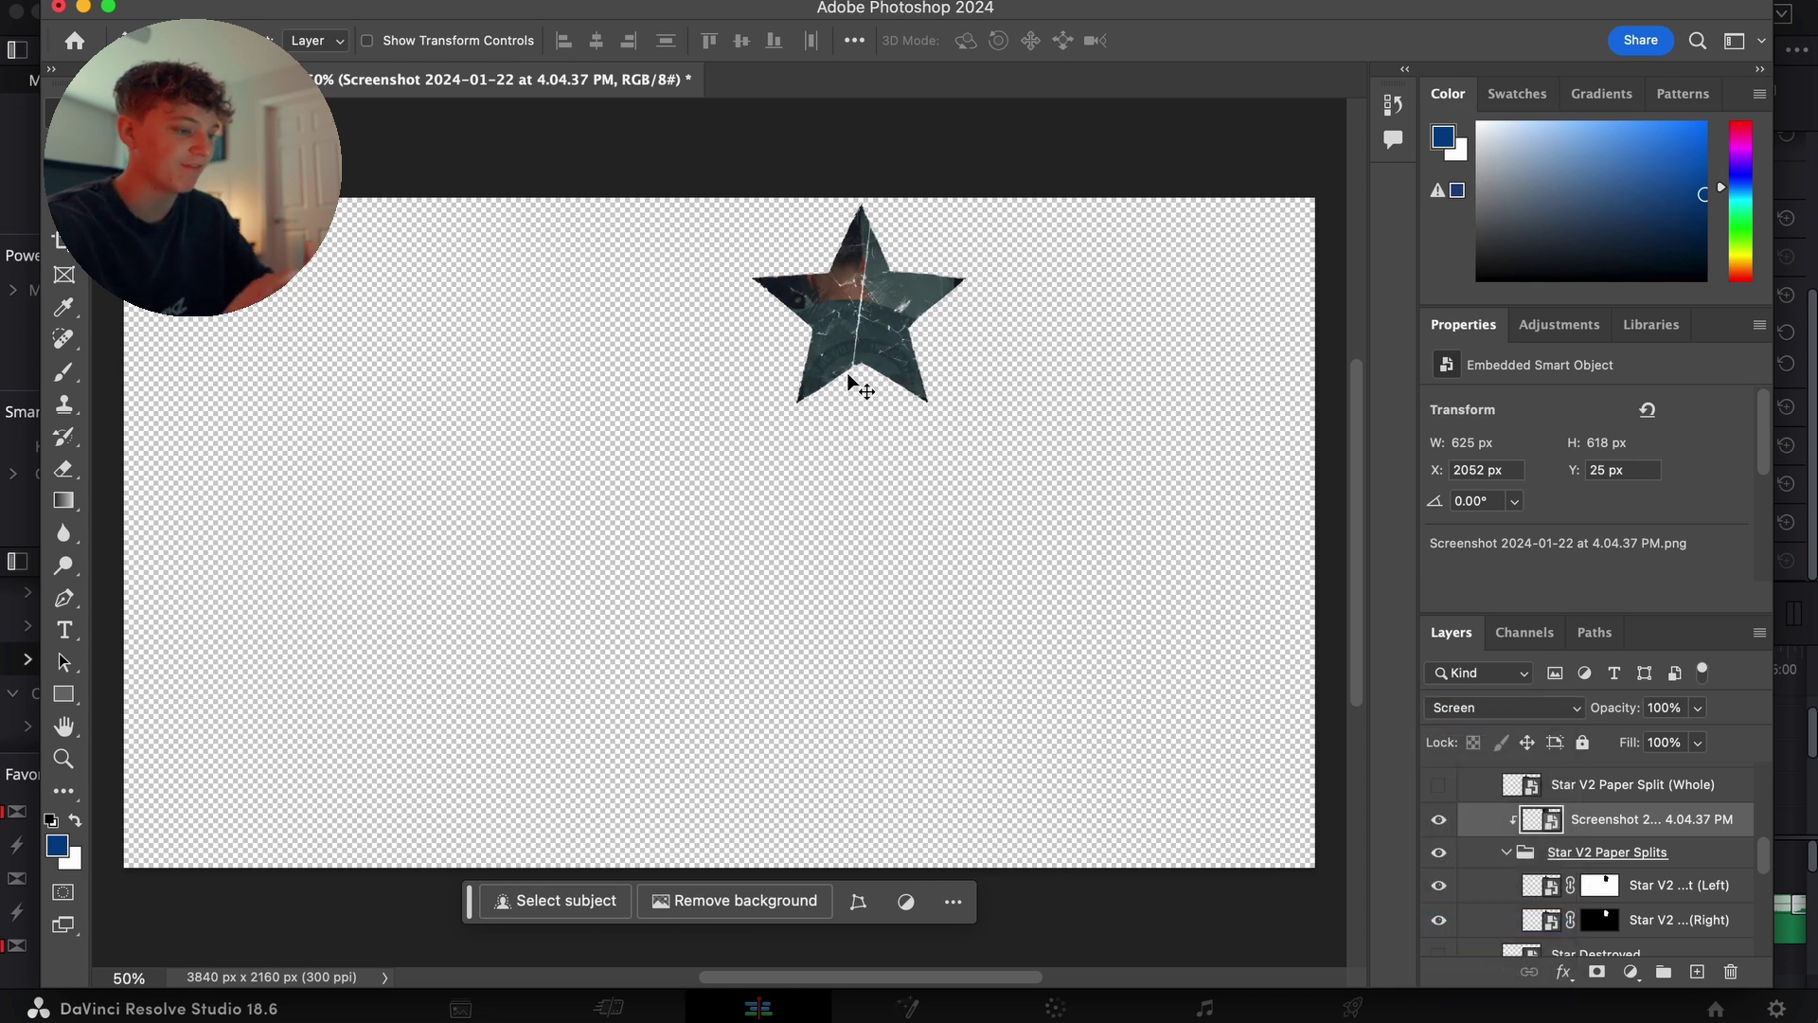
pyautogui.click(1438, 925)
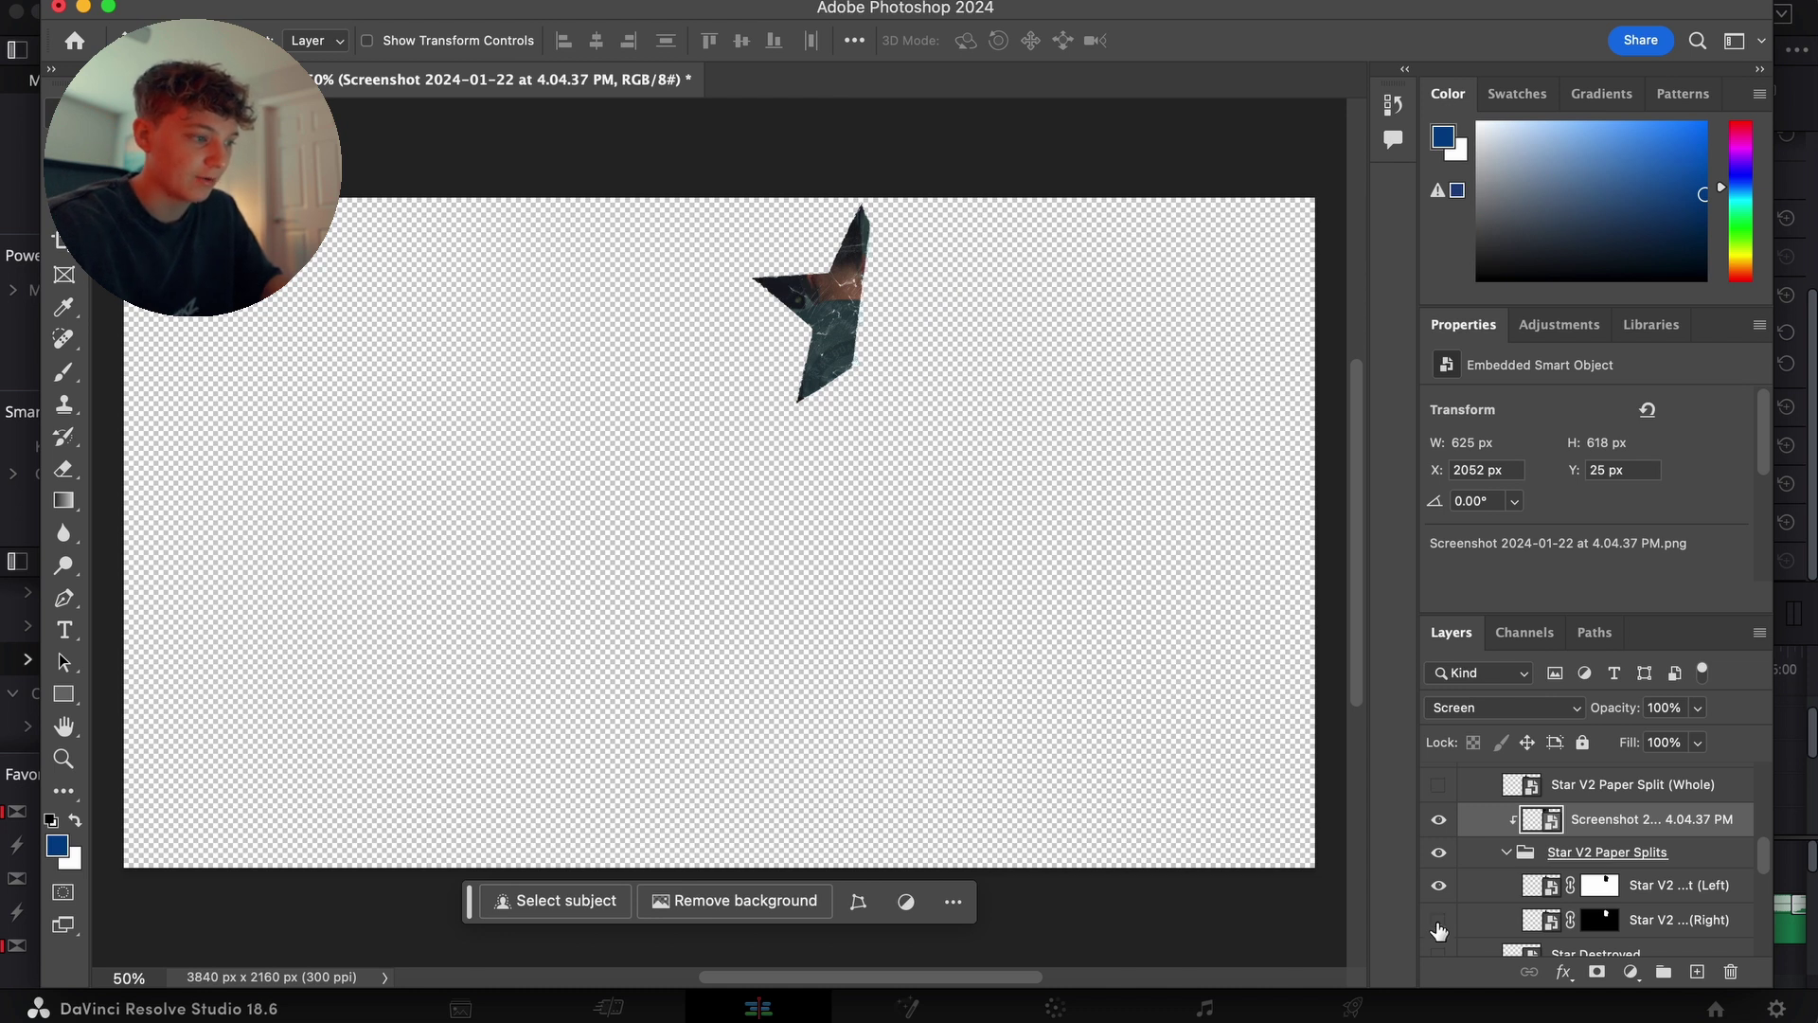
pyautogui.click(1438, 923)
pyautogui.click(1439, 886)
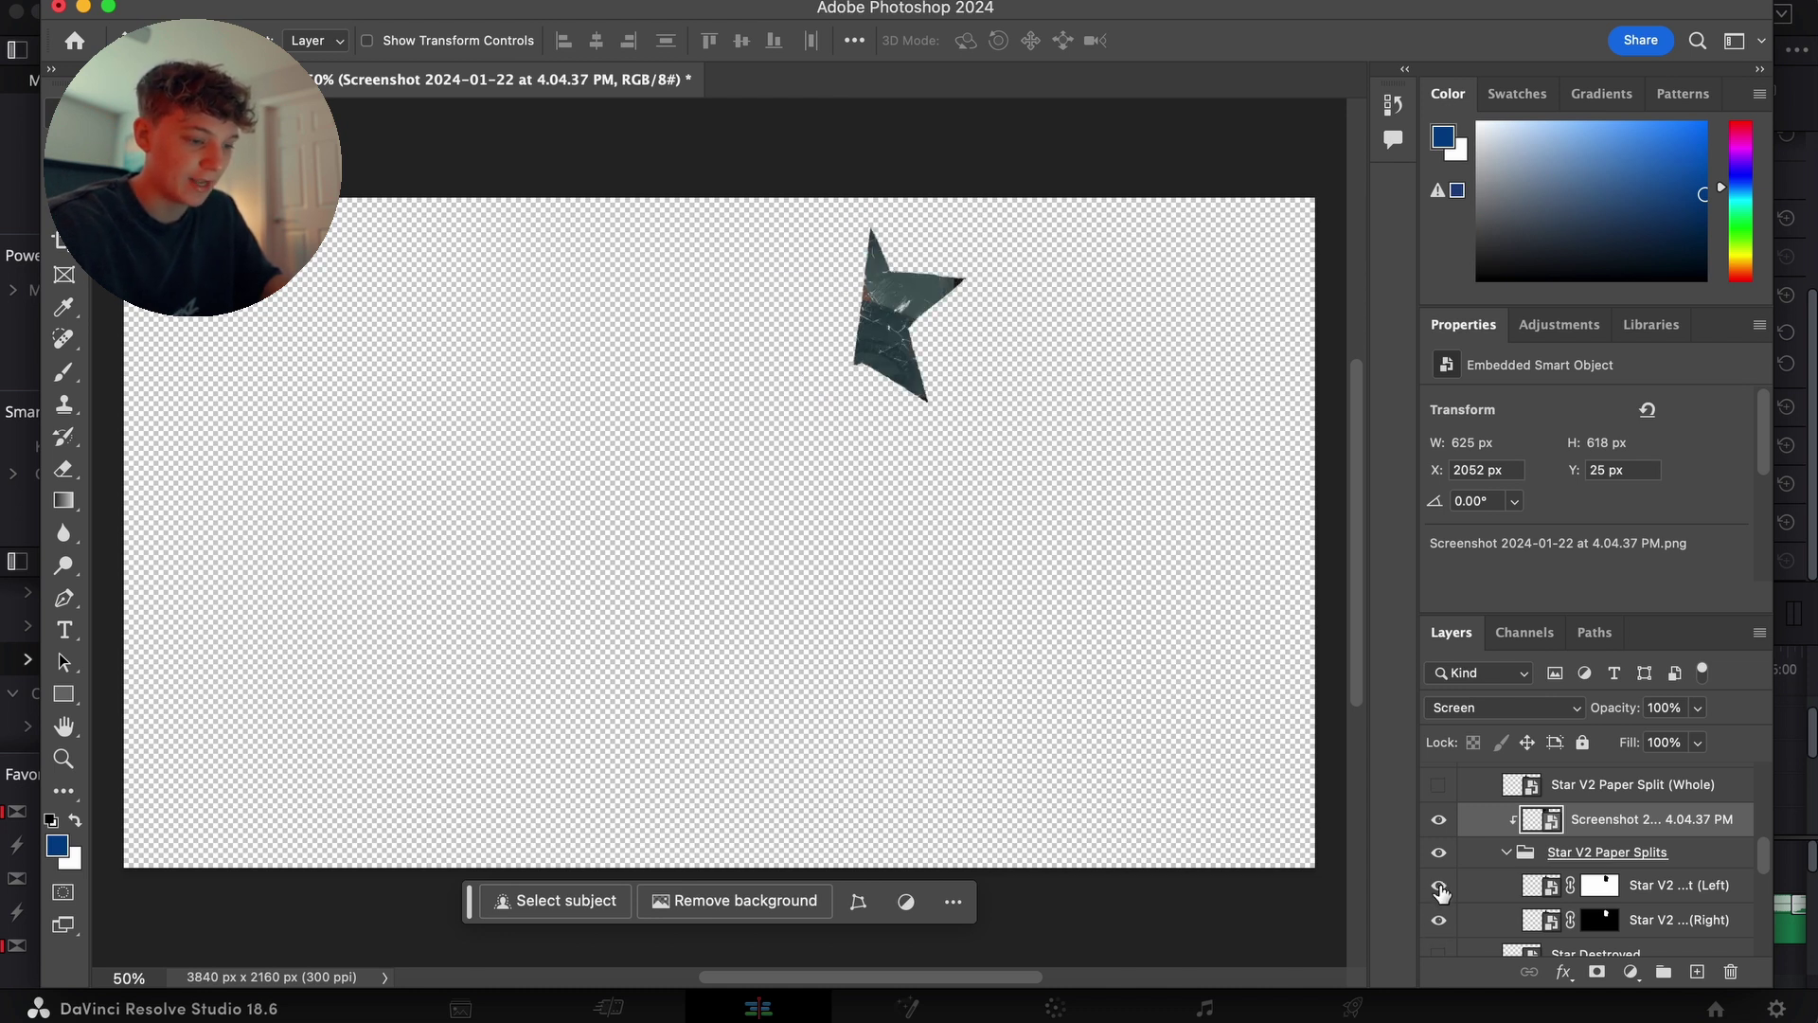
pyautogui.click(1438, 886)
pyautogui.click(1438, 920)
pyautogui.click(1438, 921)
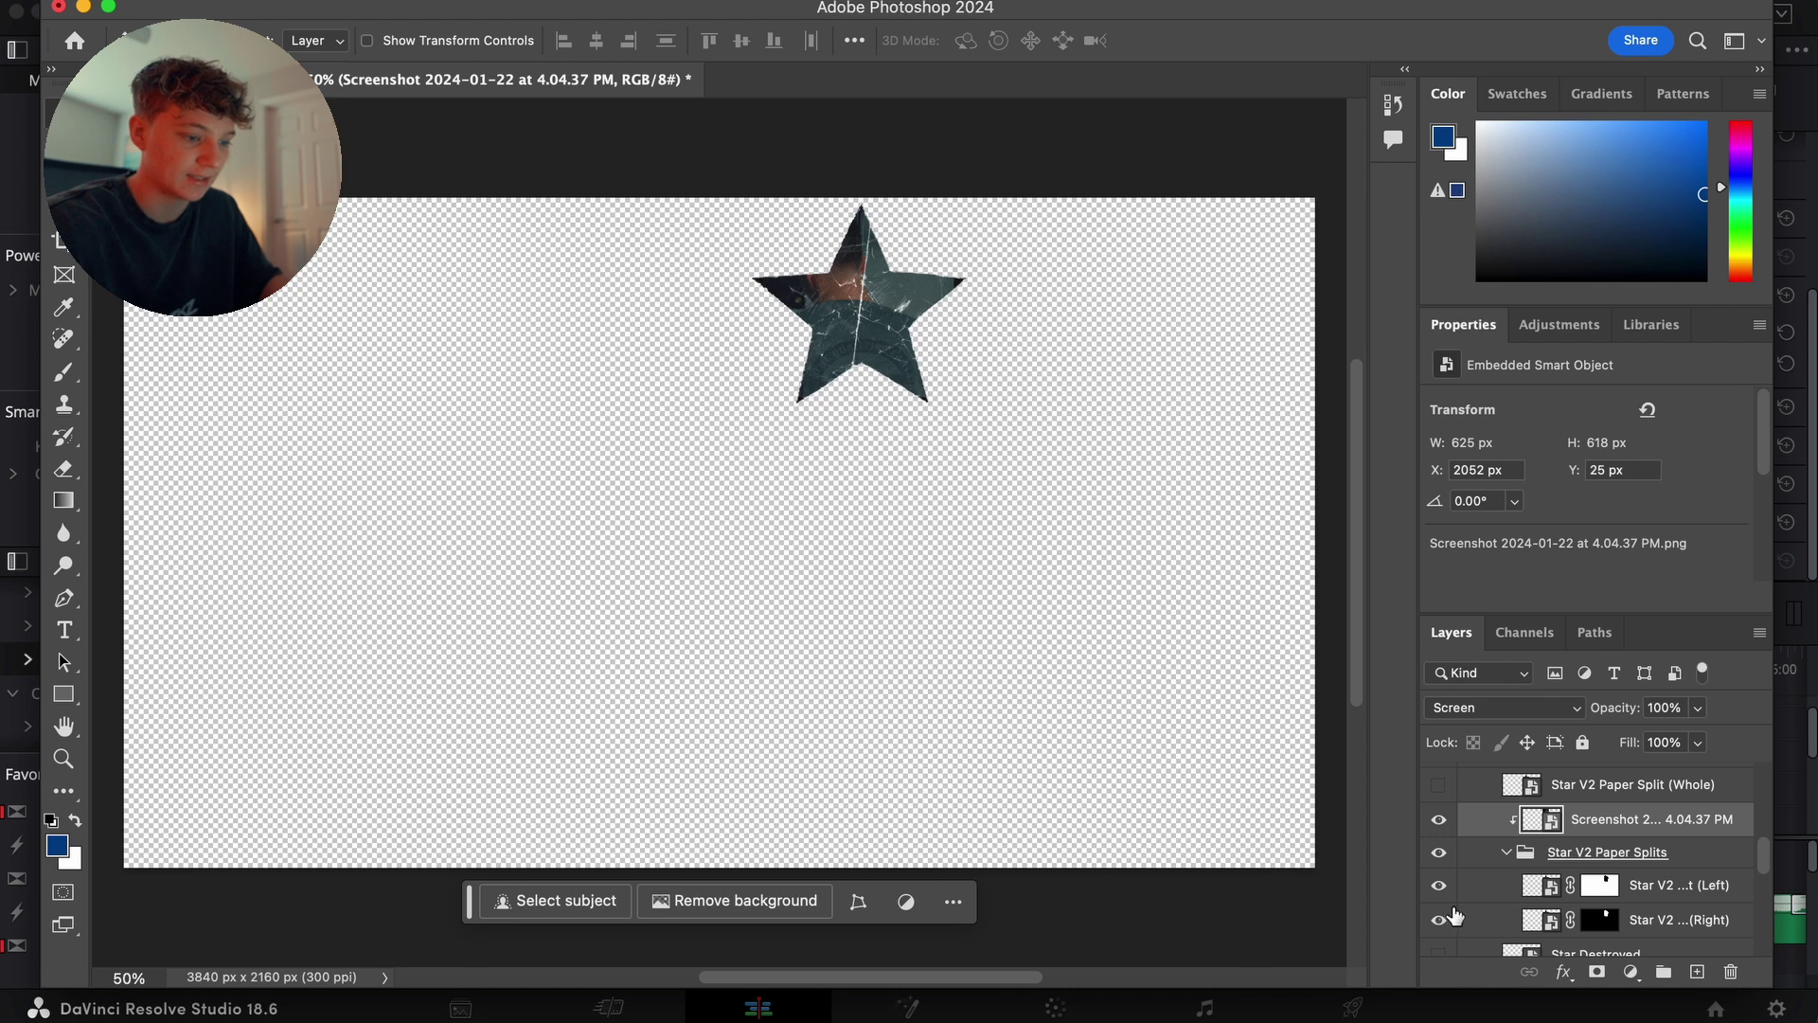
pyautogui.click(1439, 920)
pyautogui.click(1437, 924)
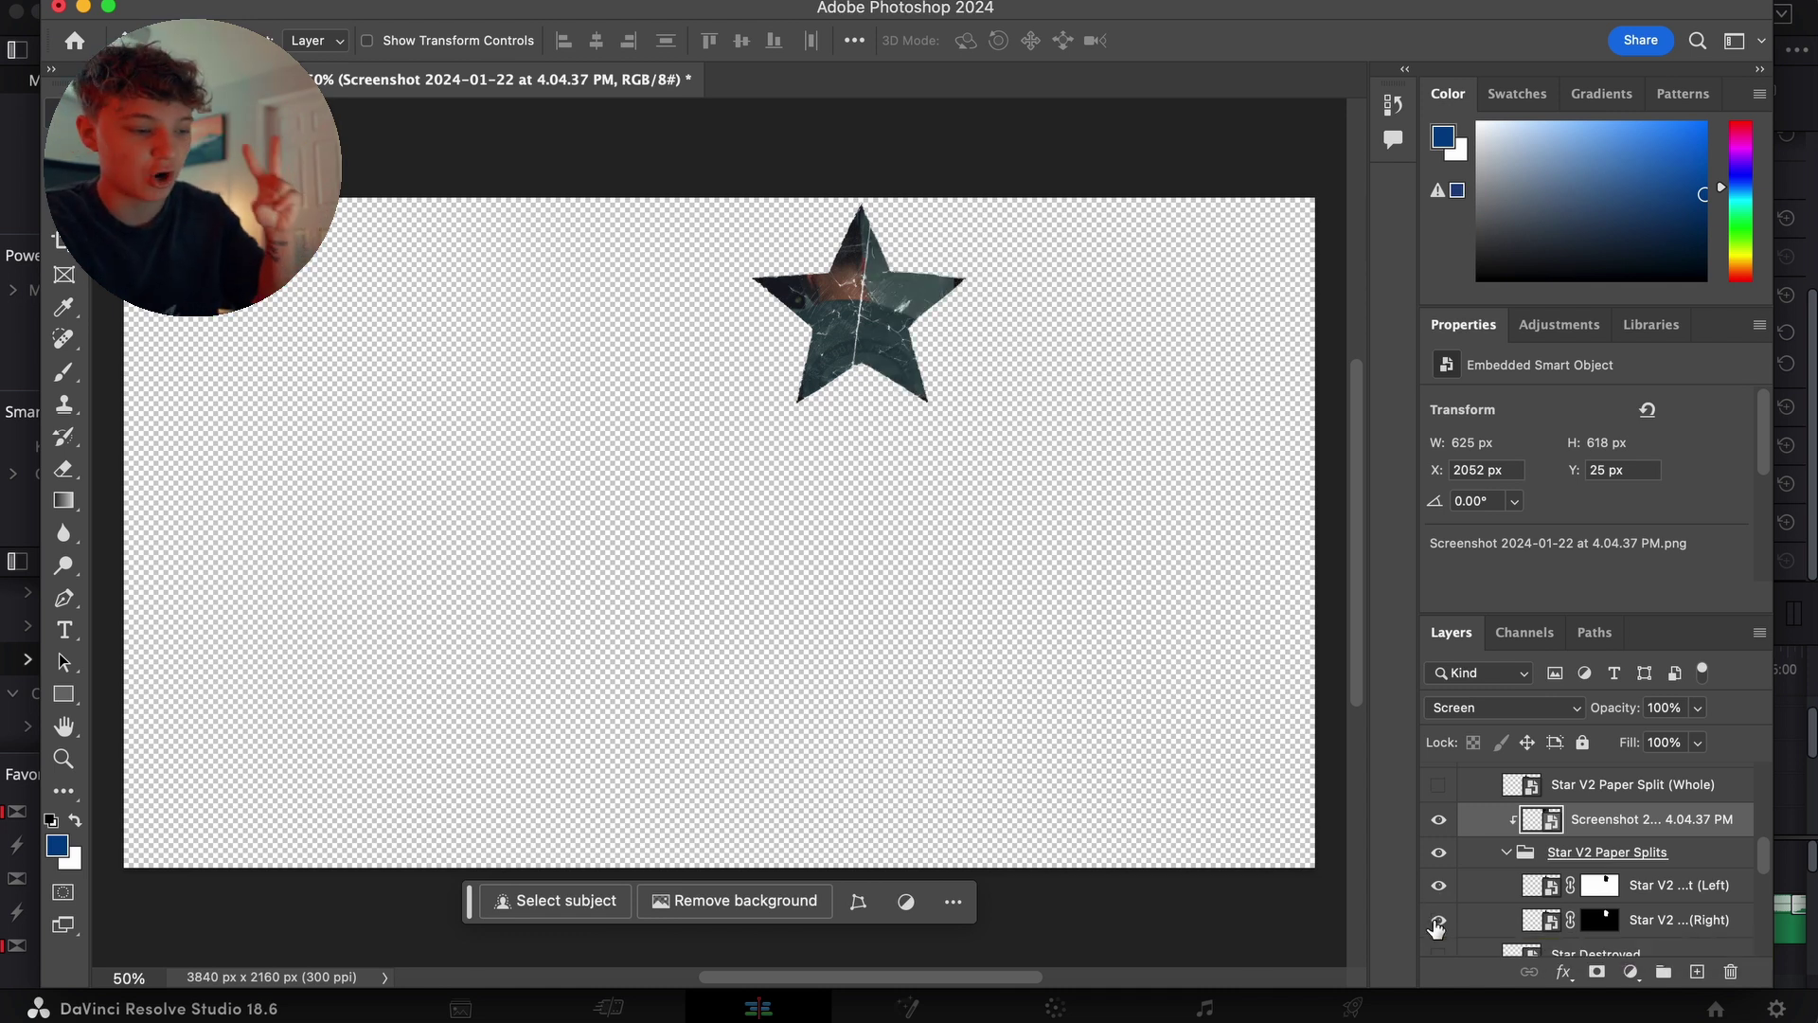
# - In Resolve, open Compound Clip 17, play it from the start, and scrub to just past three seconds
pyautogui.click(304, 1017)
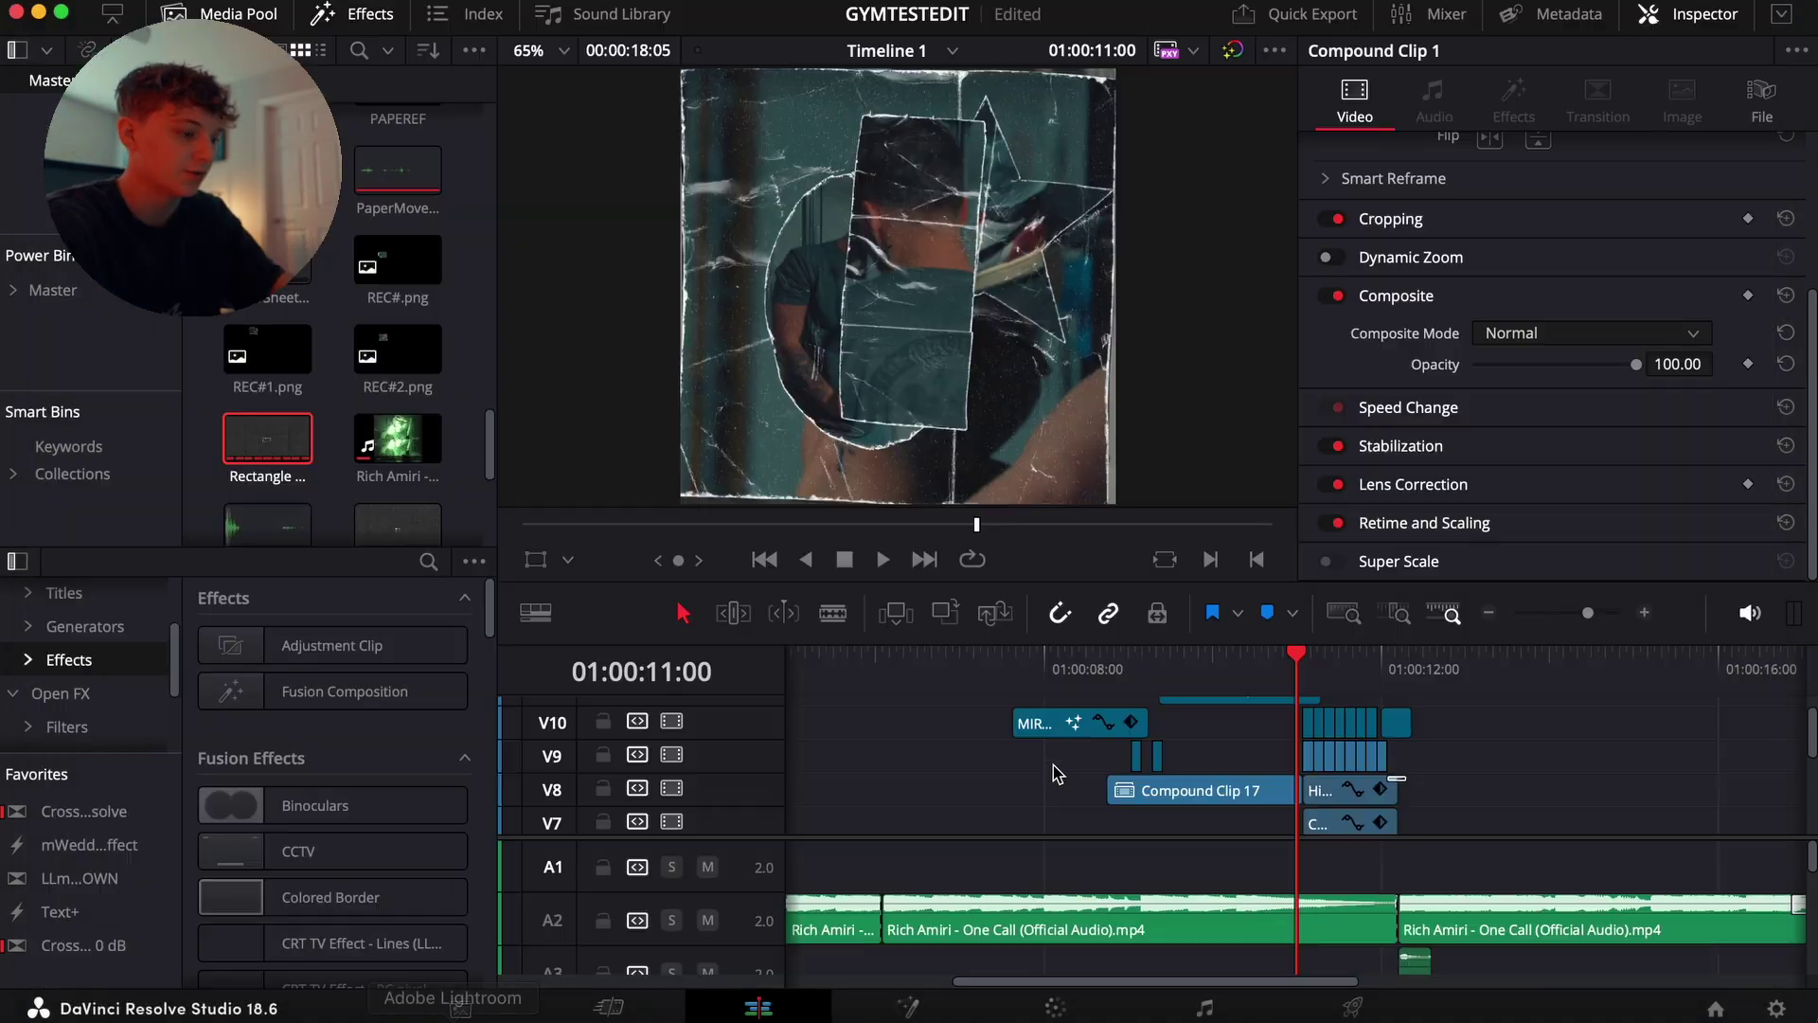
pyautogui.doubleClick(1122, 790)
pyautogui.press('Home')
pyautogui.press('space')
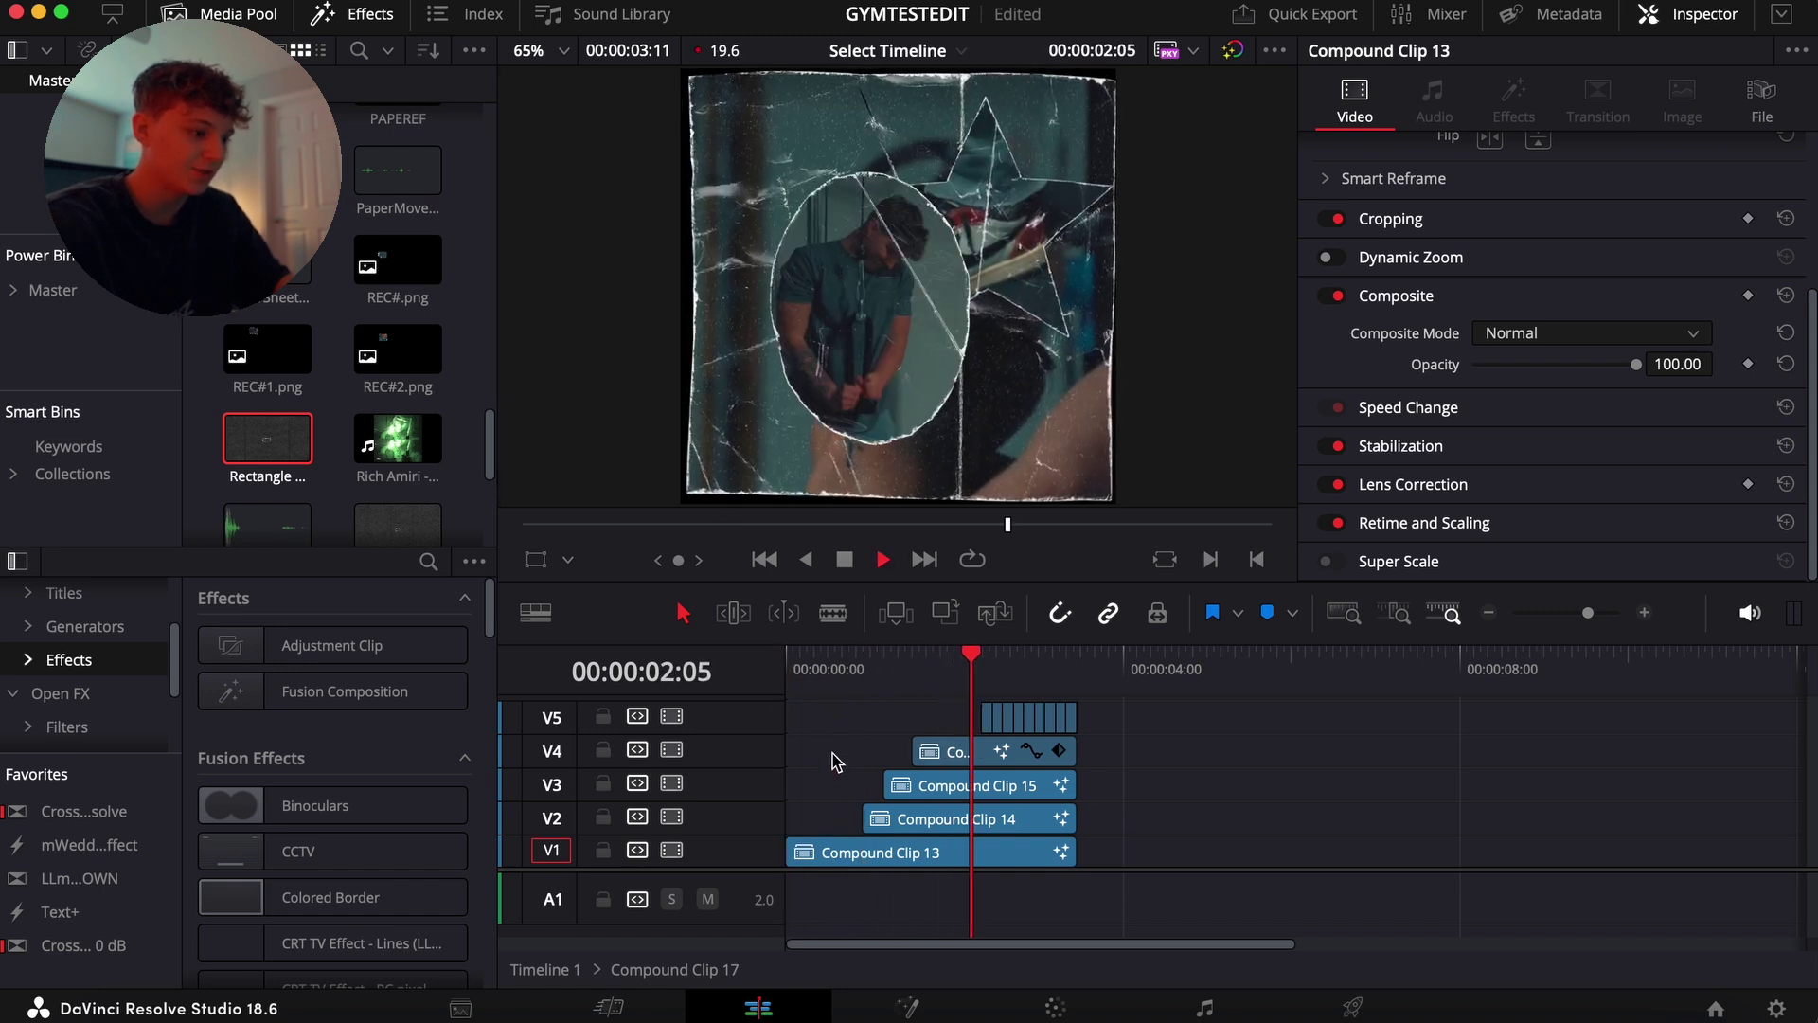
pyautogui.click(980, 714)
pyautogui.moveTo(1024, 688); pyautogui.dragTo(862, 725)
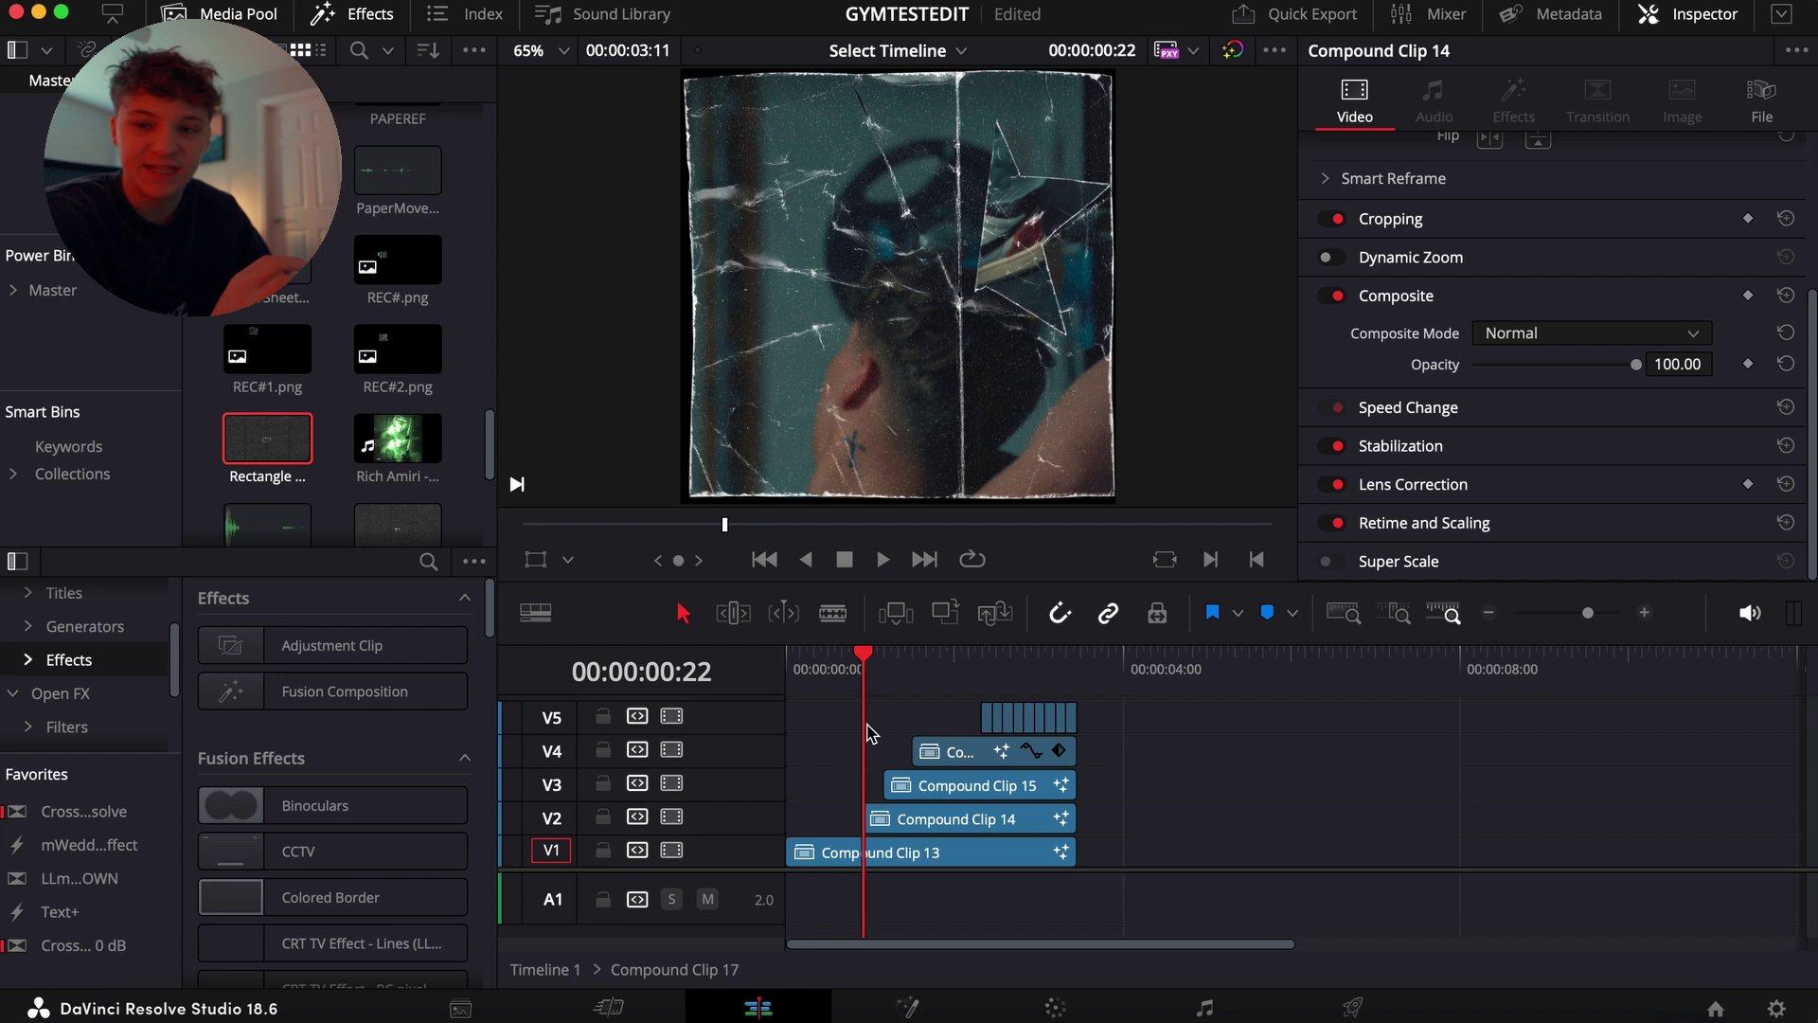
pyautogui.click(1066, 692)
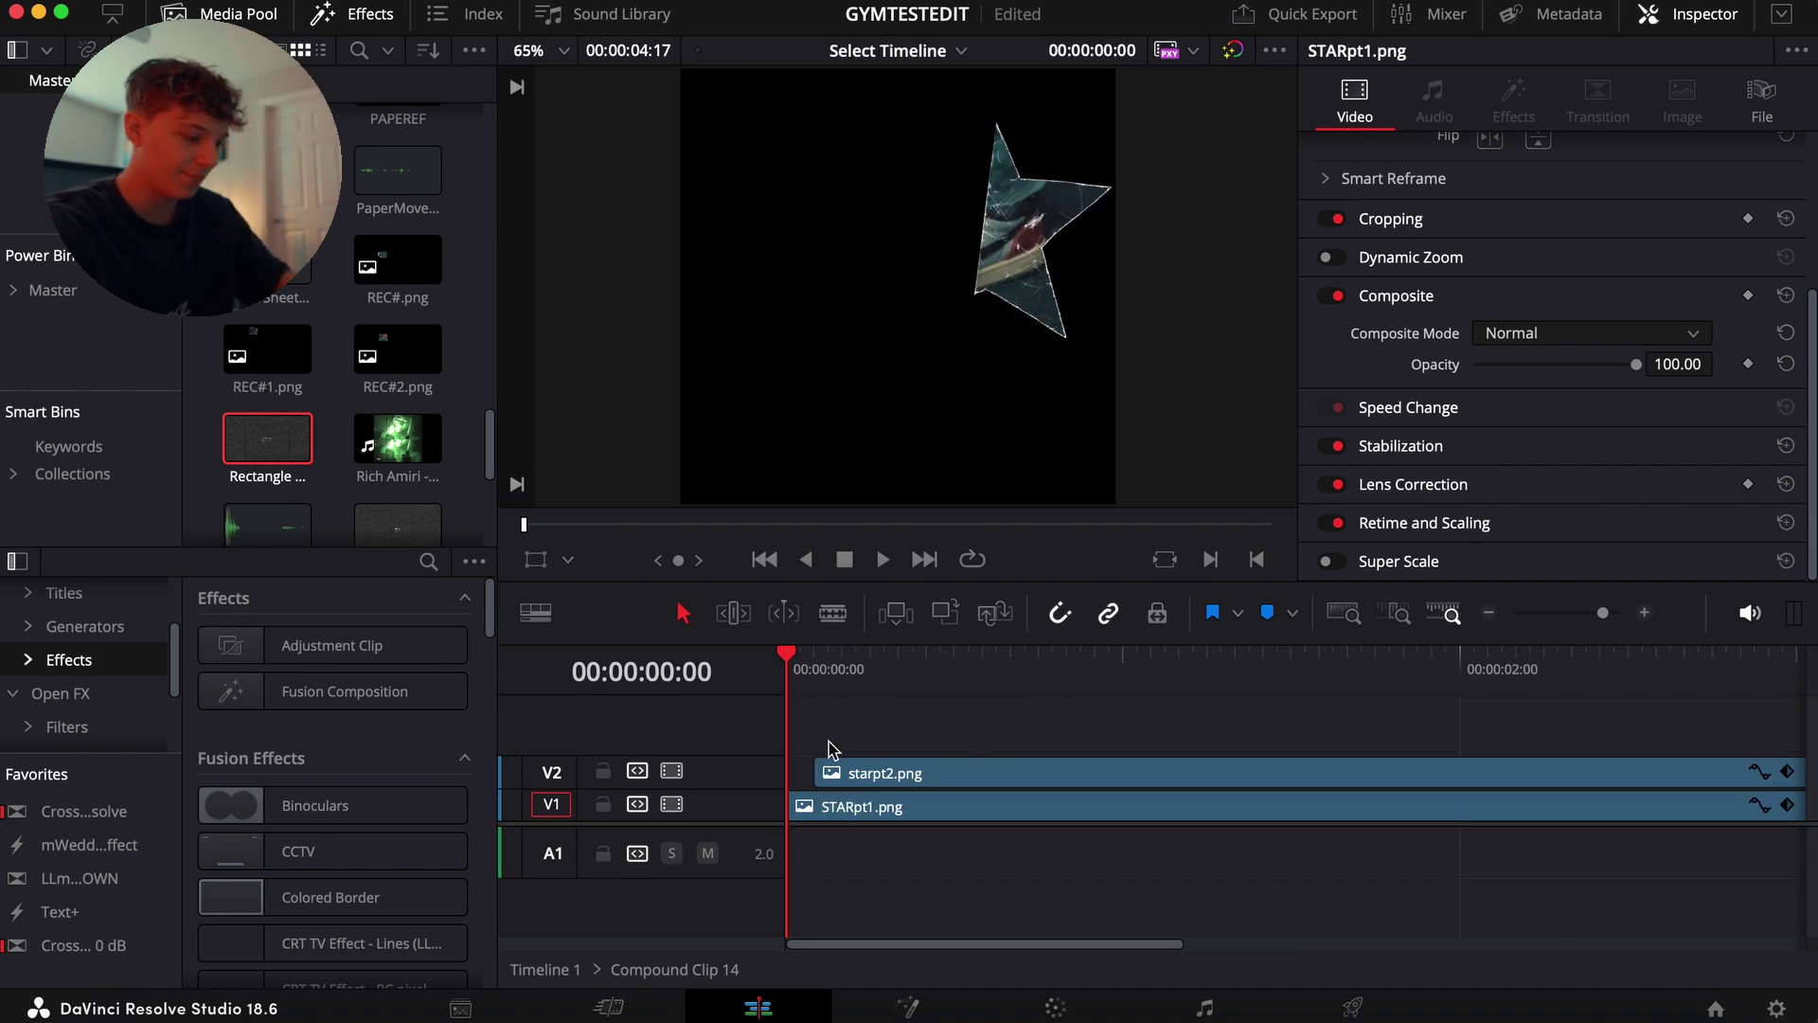
# - Step frame by frame through the two star halves, ending back on the first frame
pyautogui.press('Right')
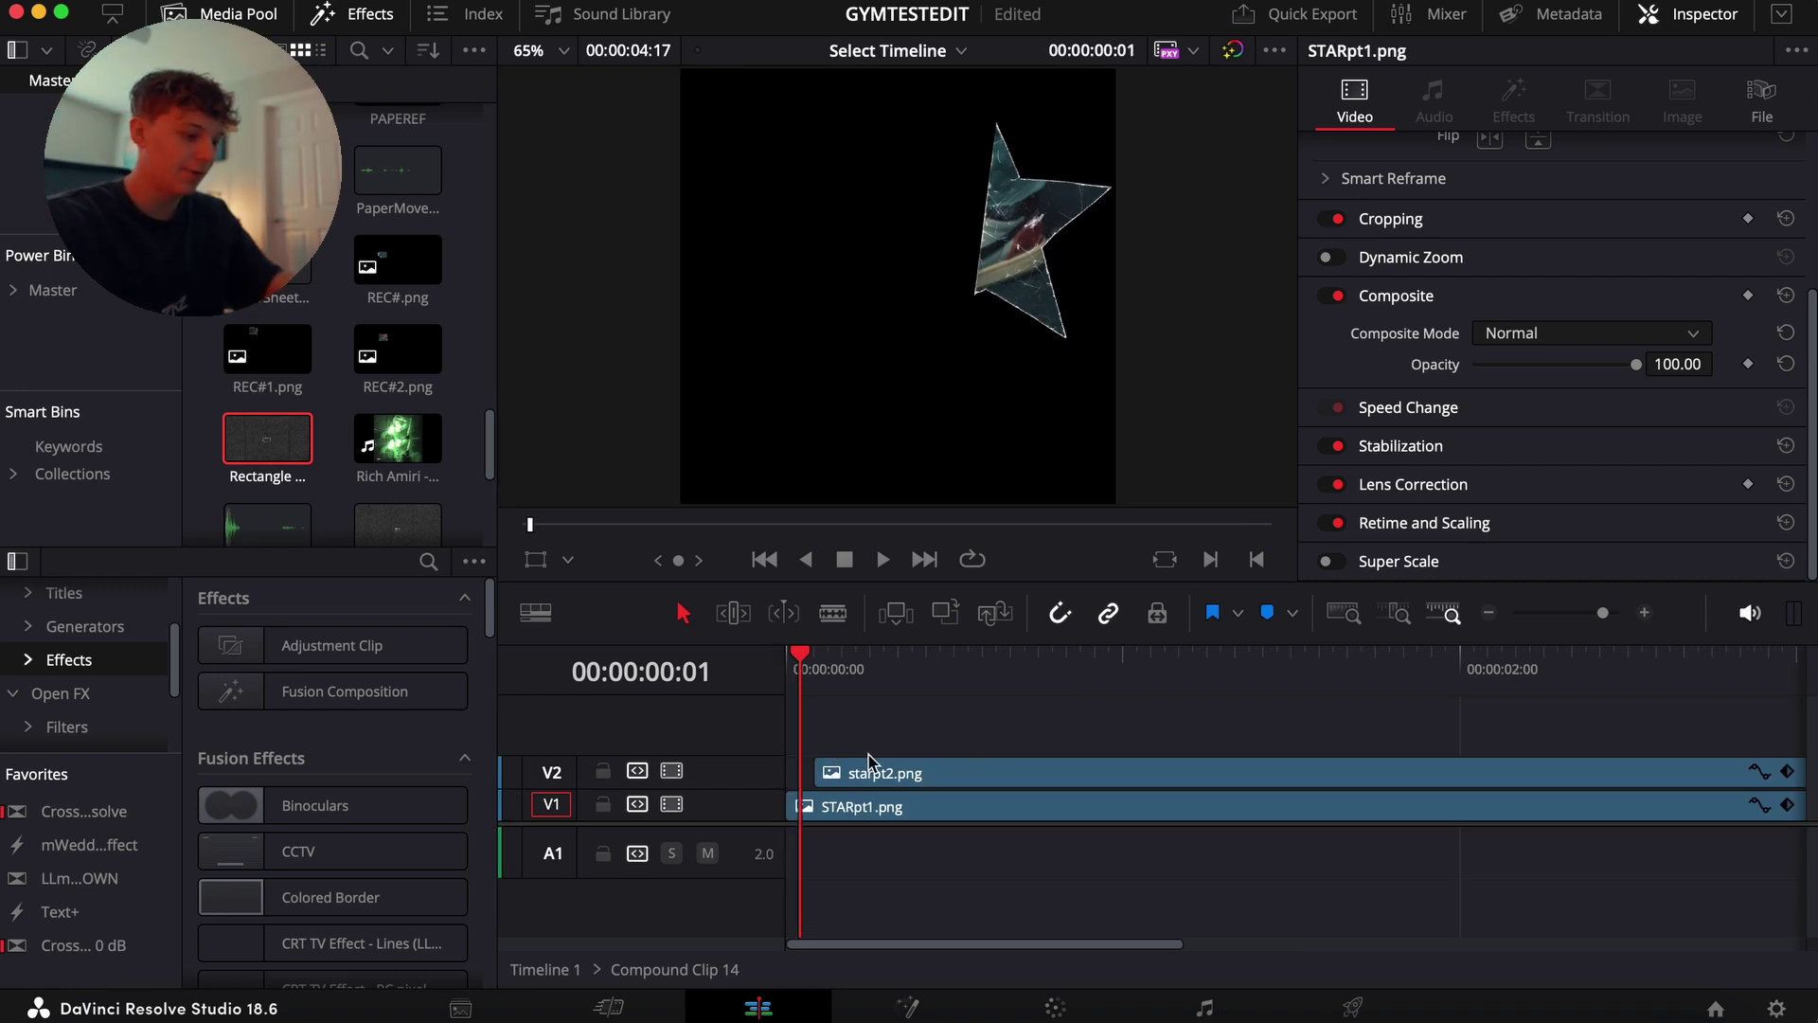
pyautogui.press('Right')
pyautogui.press('Left')
pyautogui.press('Left')
pyautogui.press('Right')
pyautogui.press('Right')
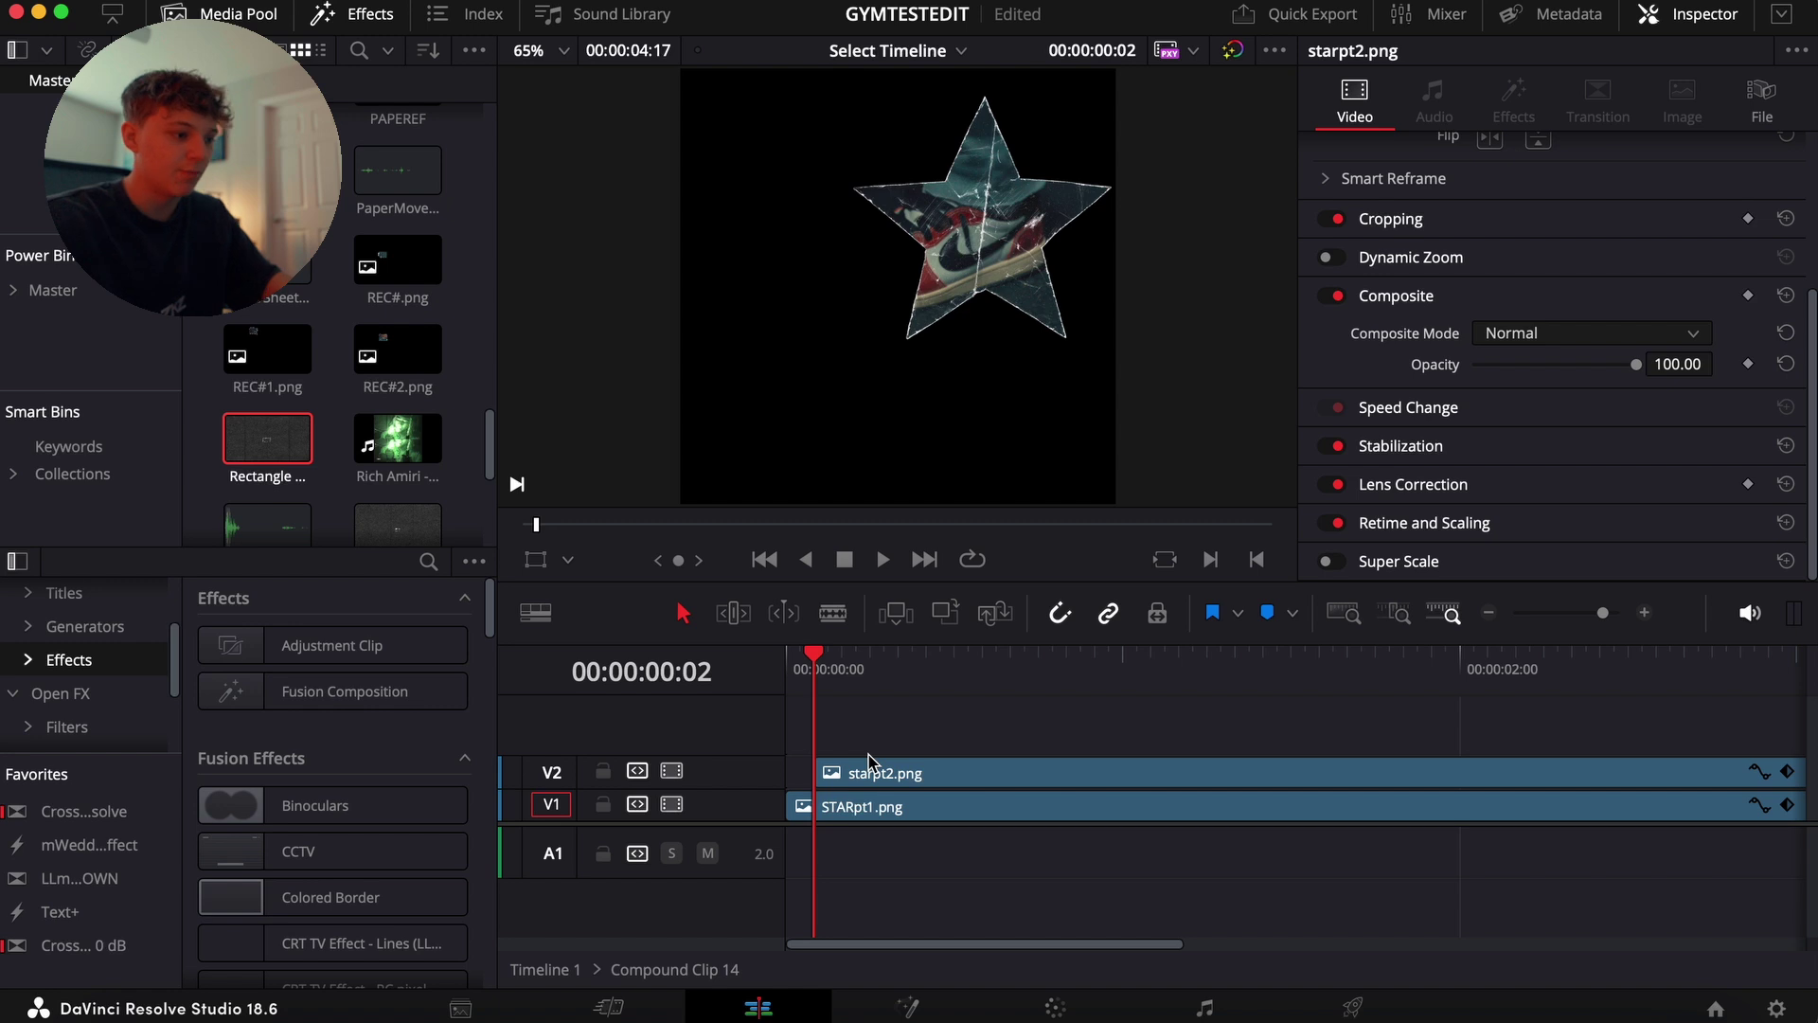
pyautogui.press('Right')
pyautogui.press('Left')
pyautogui.press('Left')
pyautogui.press('Right')
pyautogui.press('Left')
pyautogui.press('Left')
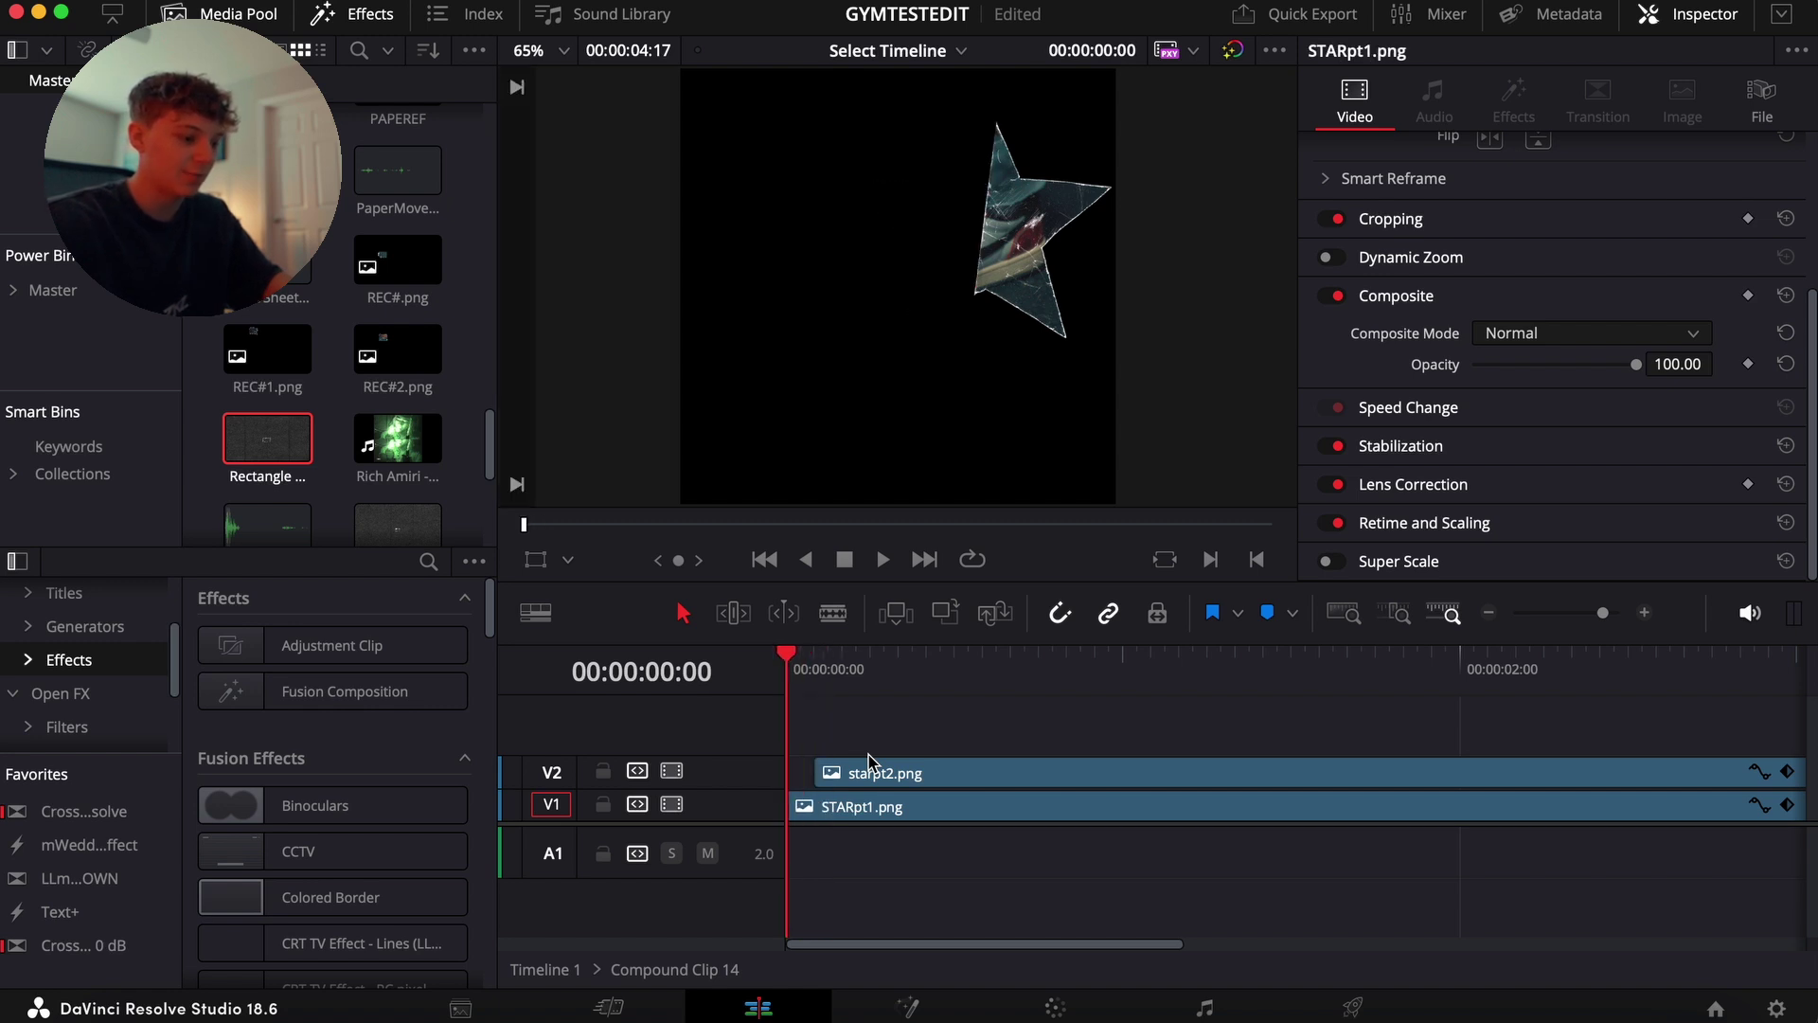
# - Go back to Compound Clip 17, check frames around one second, and open the Fusion page
pyautogui.click(978, 845)
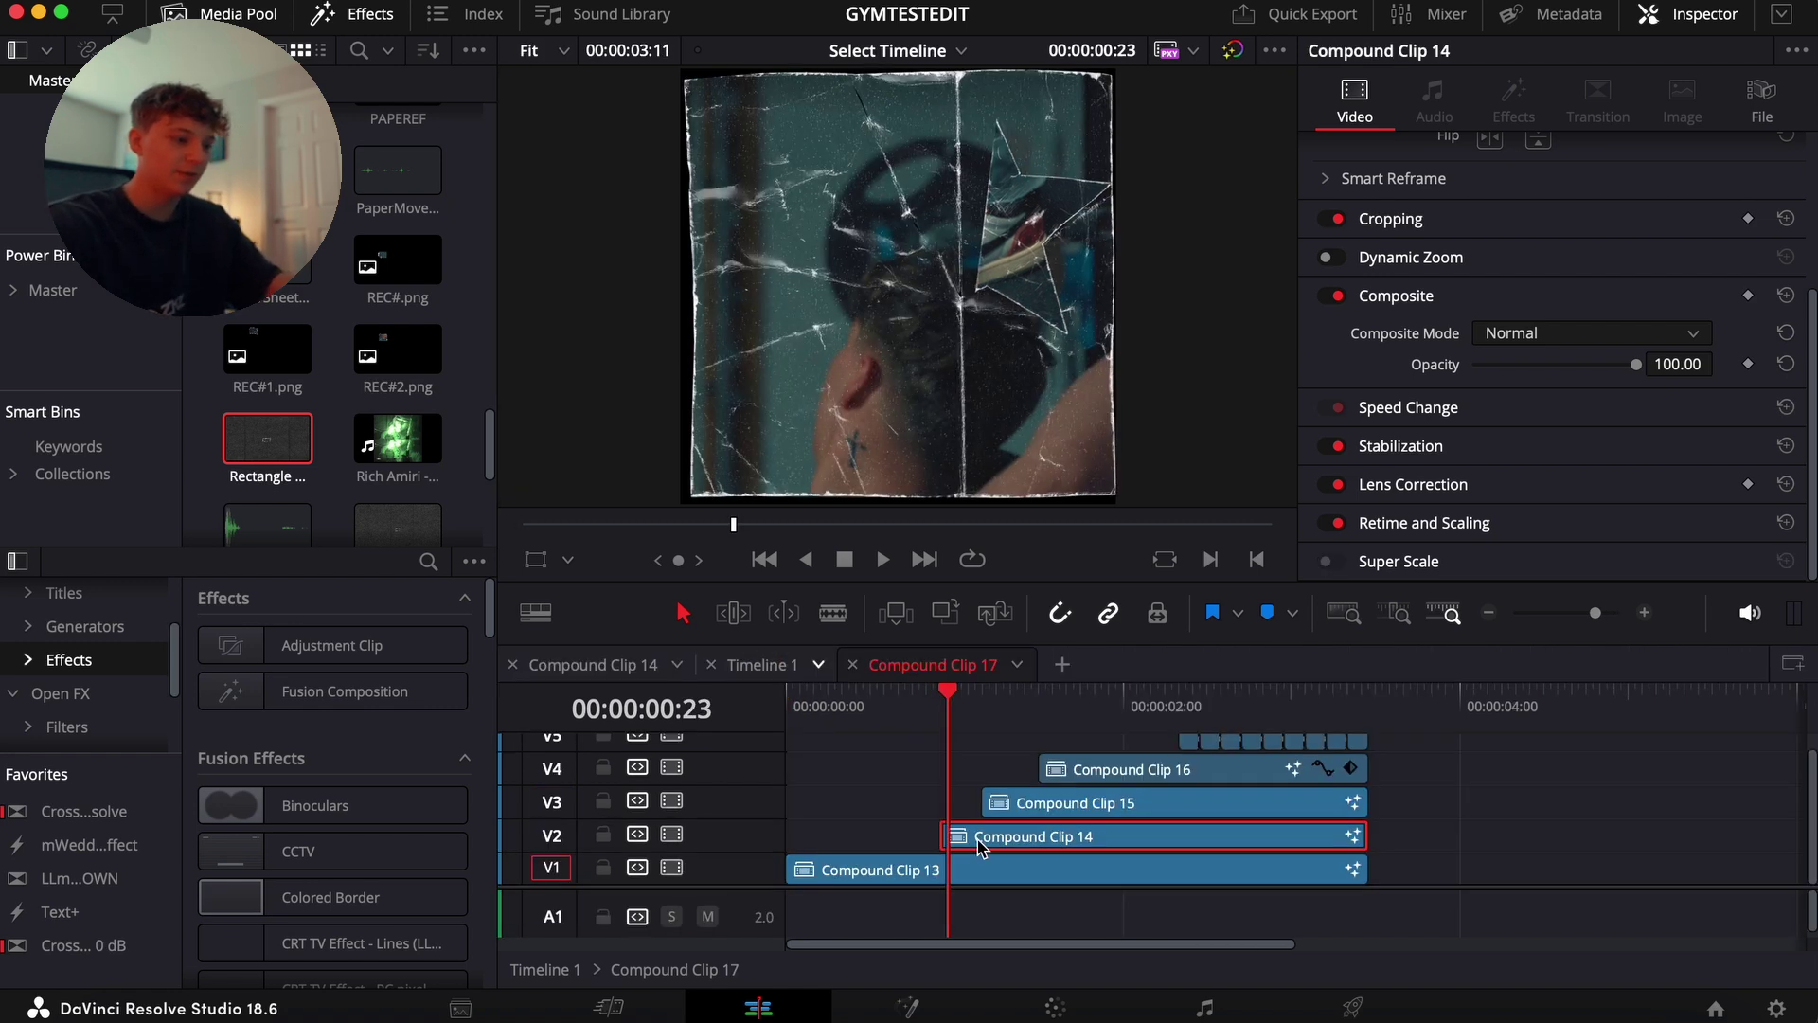
pyautogui.press('Right')
pyautogui.press('Right')
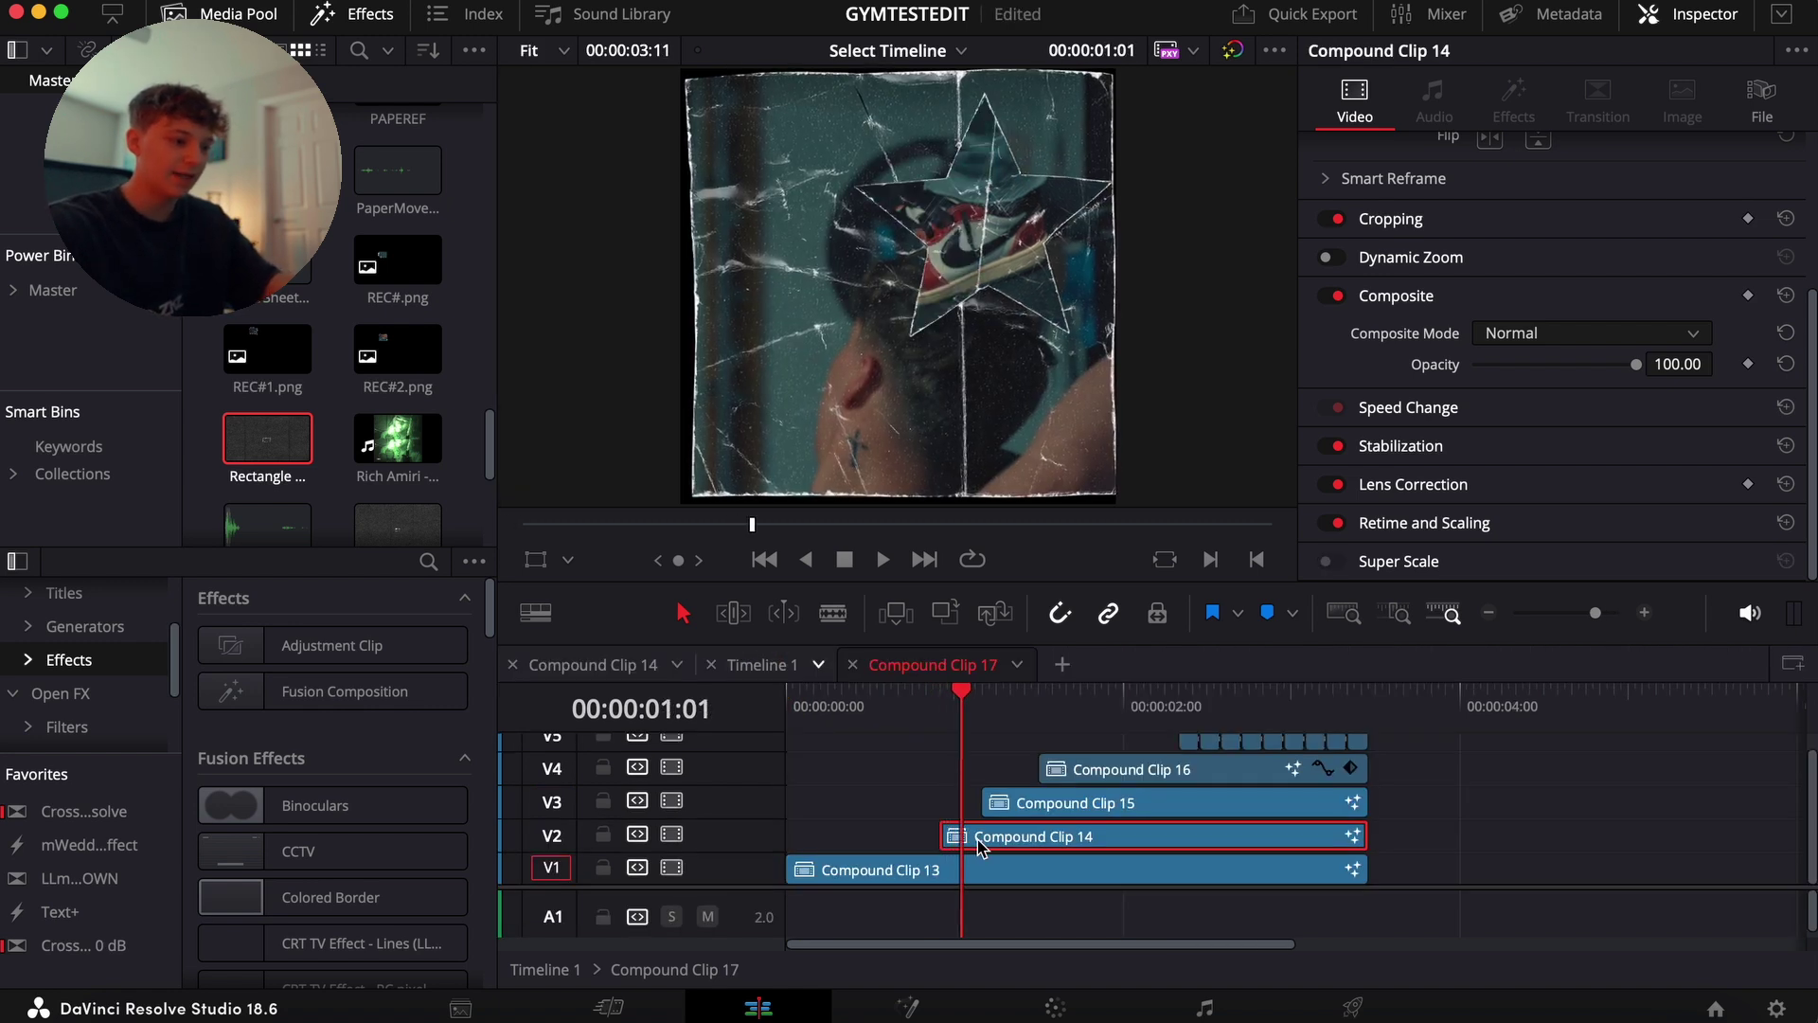
pyautogui.press('Left')
pyautogui.press('Left')
pyautogui.press('Right')
pyautogui.press('Right')
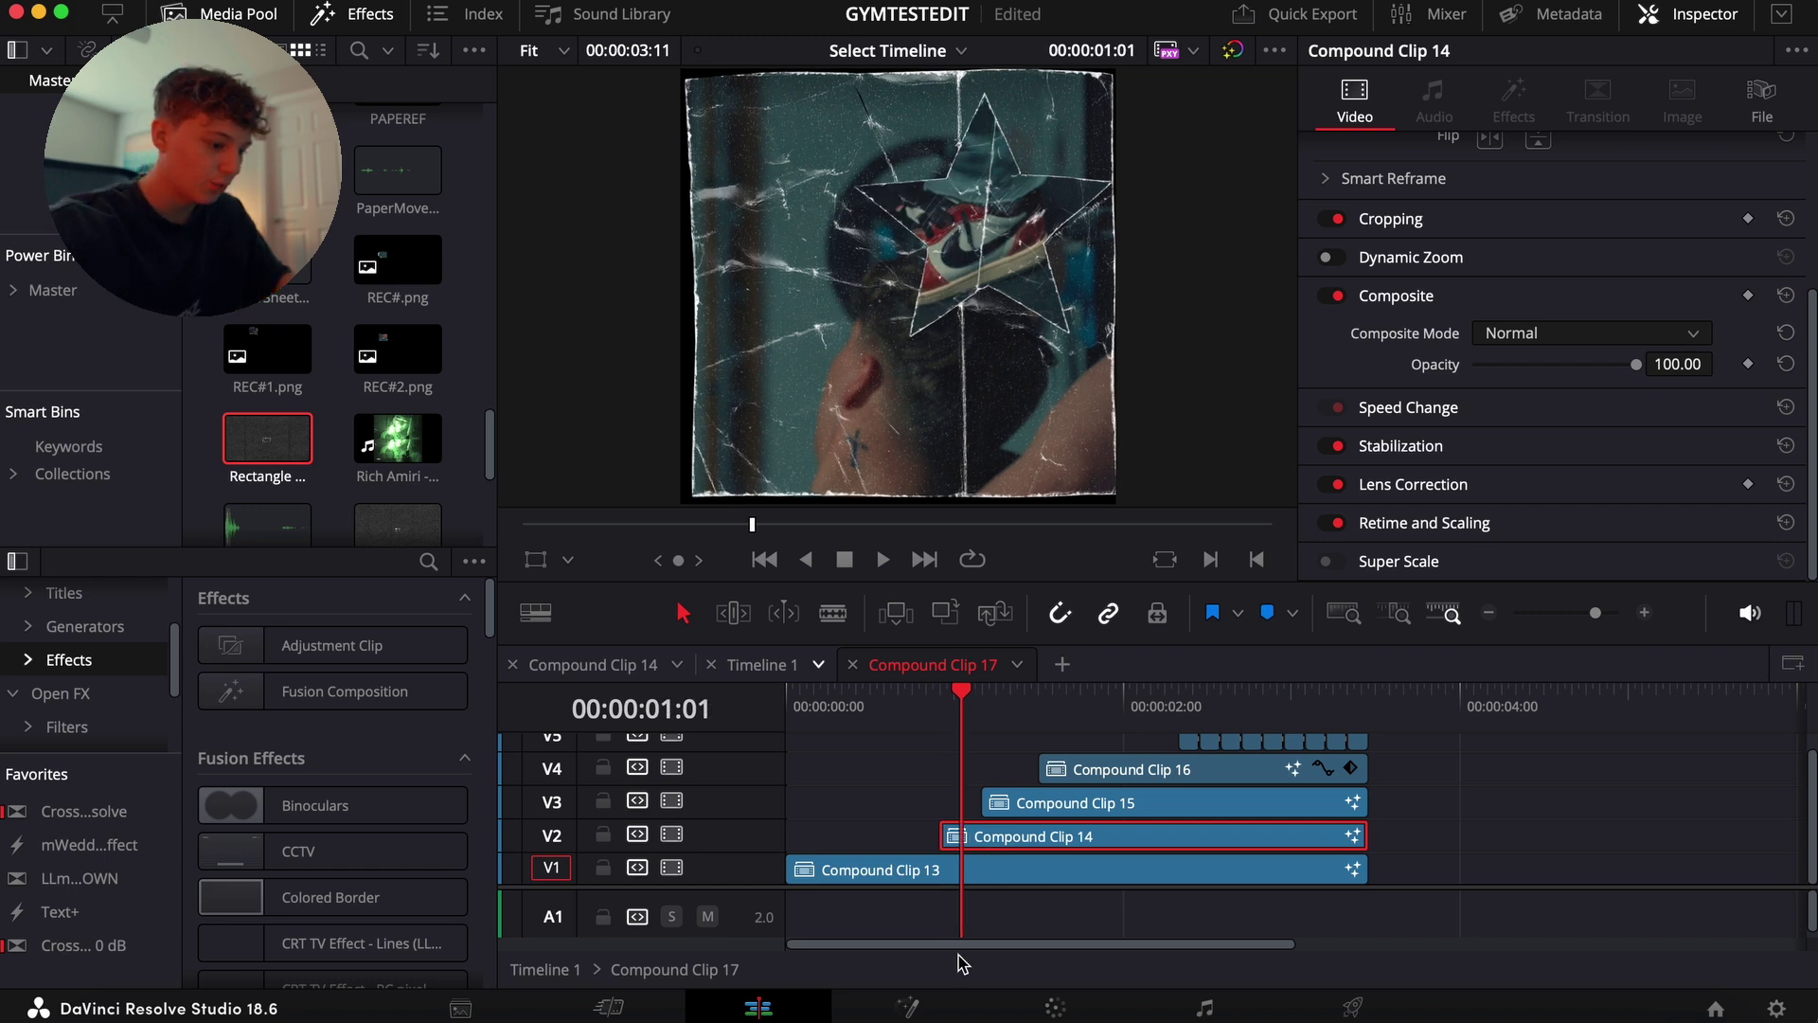
pyautogui.hotkey('shift', '5')
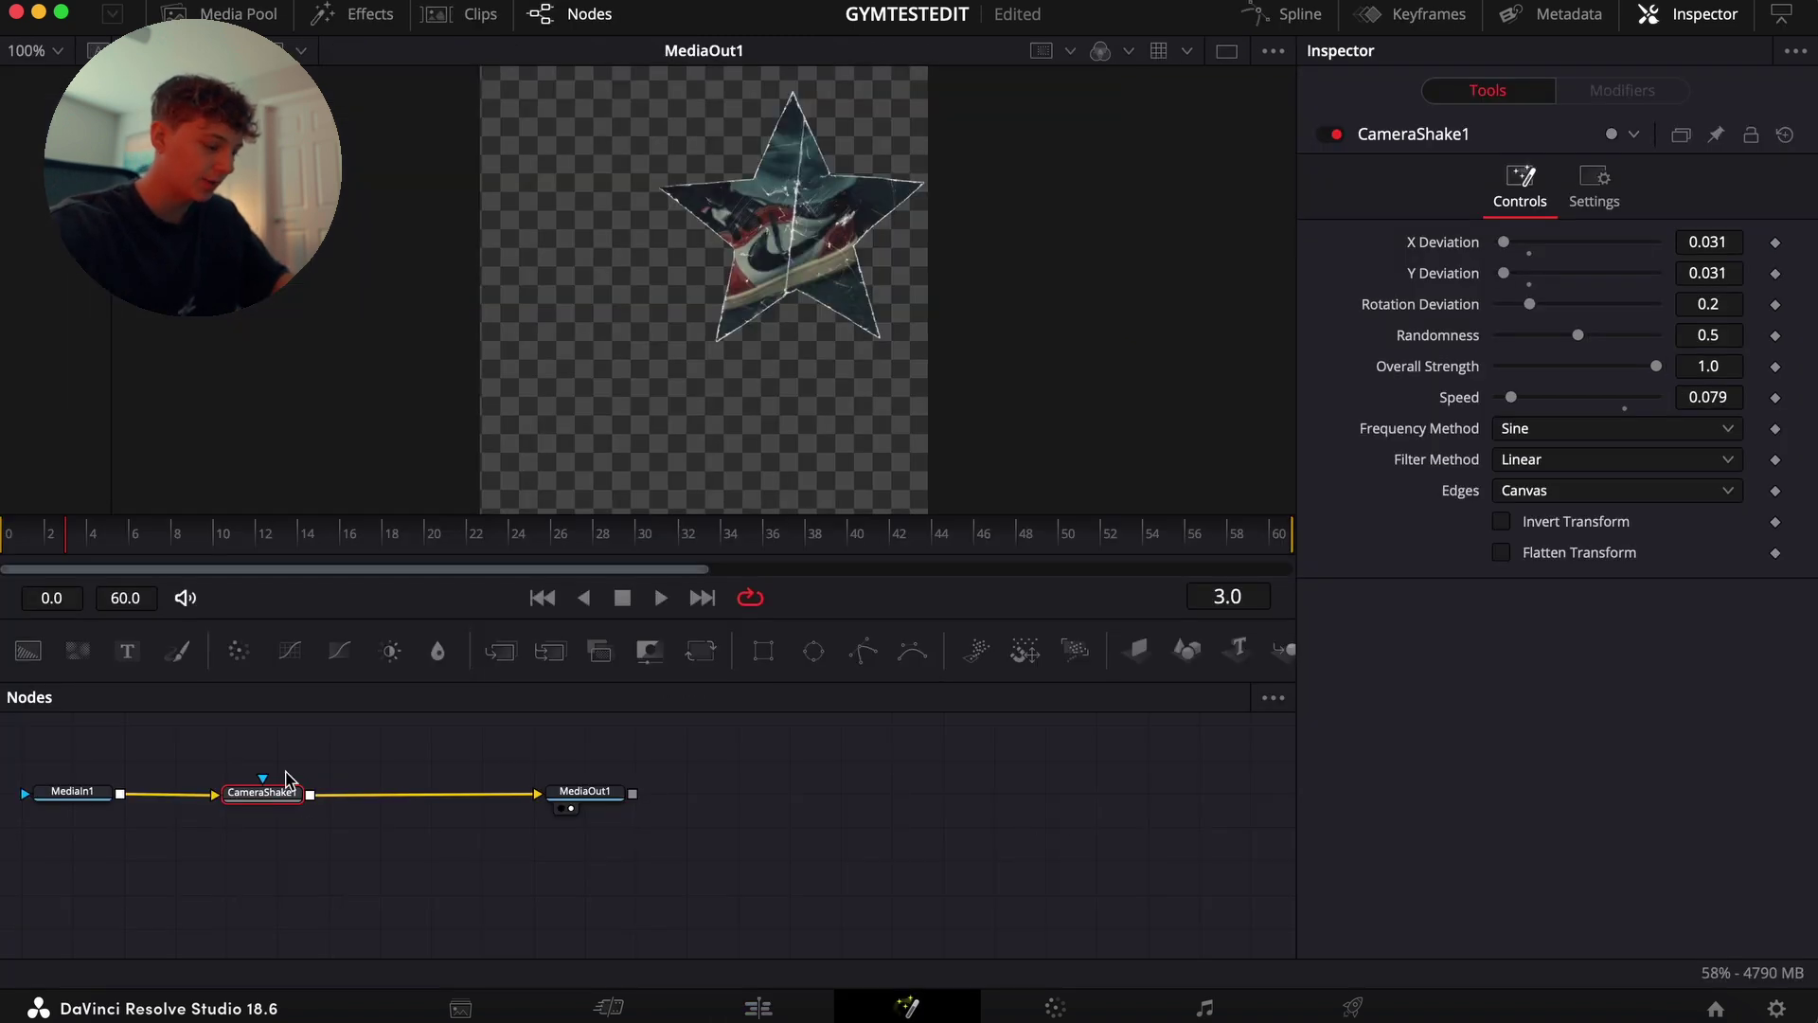
# - Nudge the CameraShake1 node lower, then return to the Edit page and play forward to the oval section
pyautogui.moveTo(266, 794); pyautogui.dragTo(285, 803)
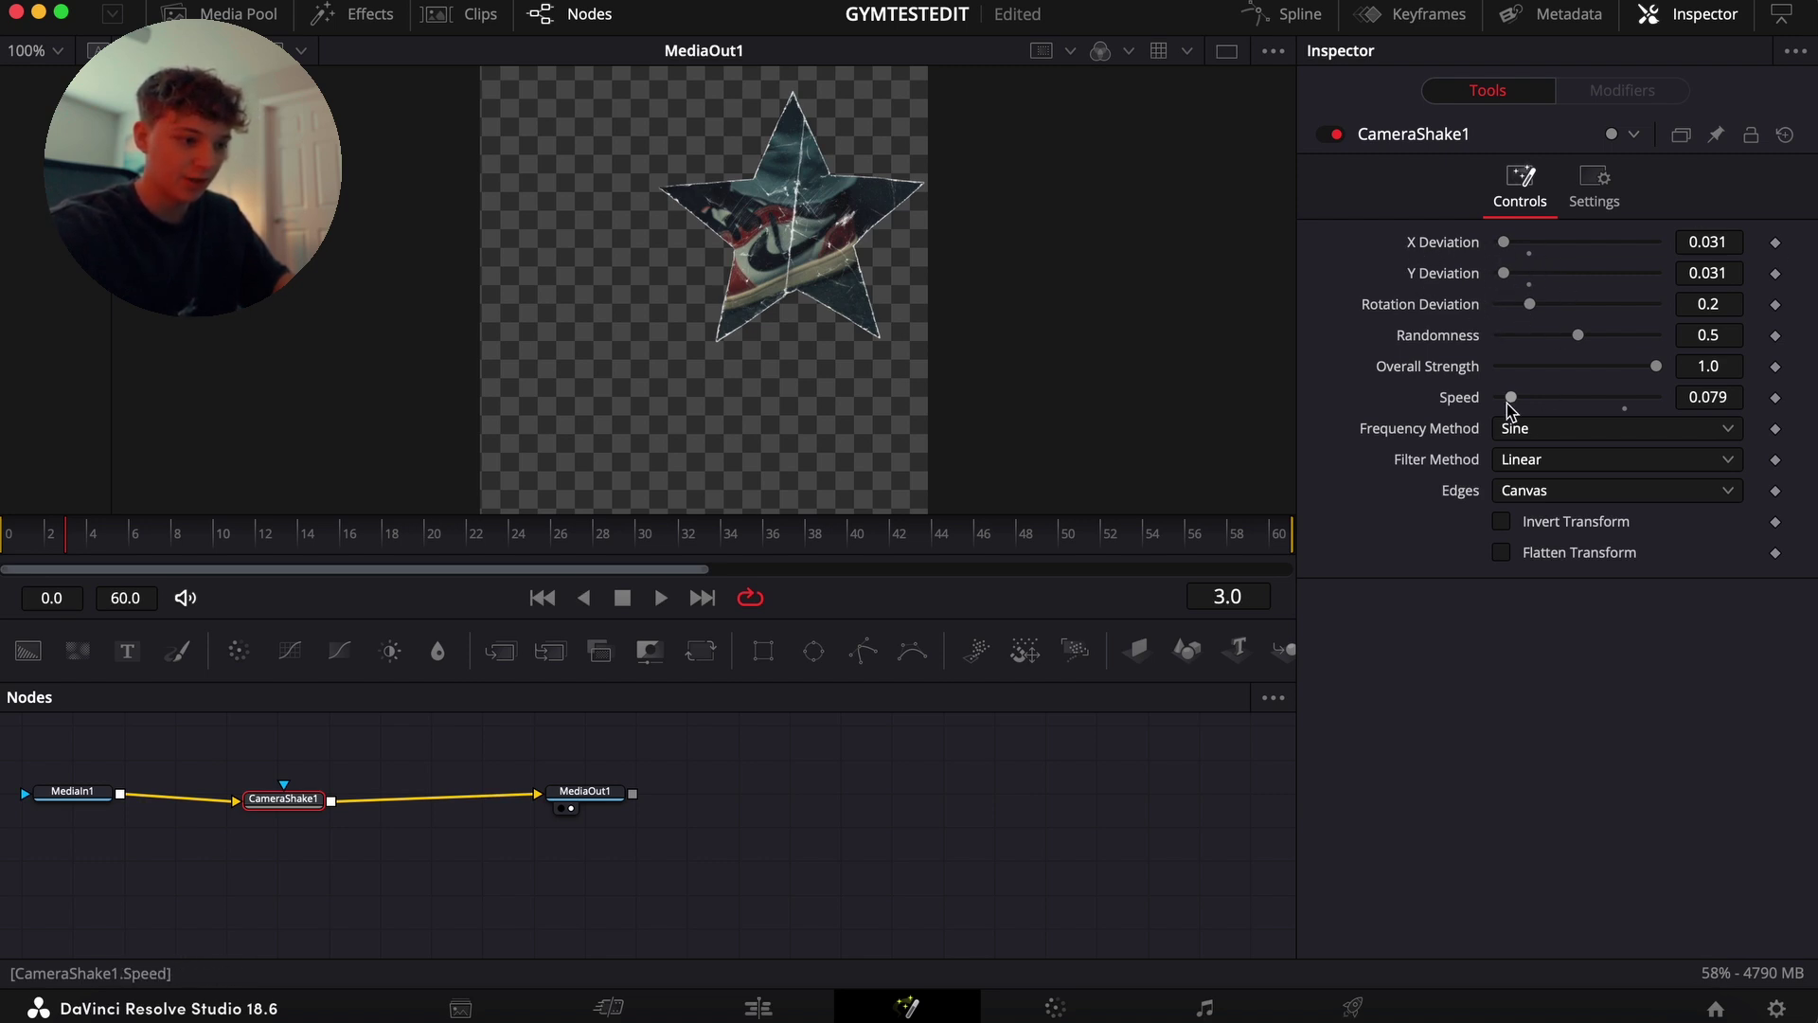
pyautogui.click(770, 1008)
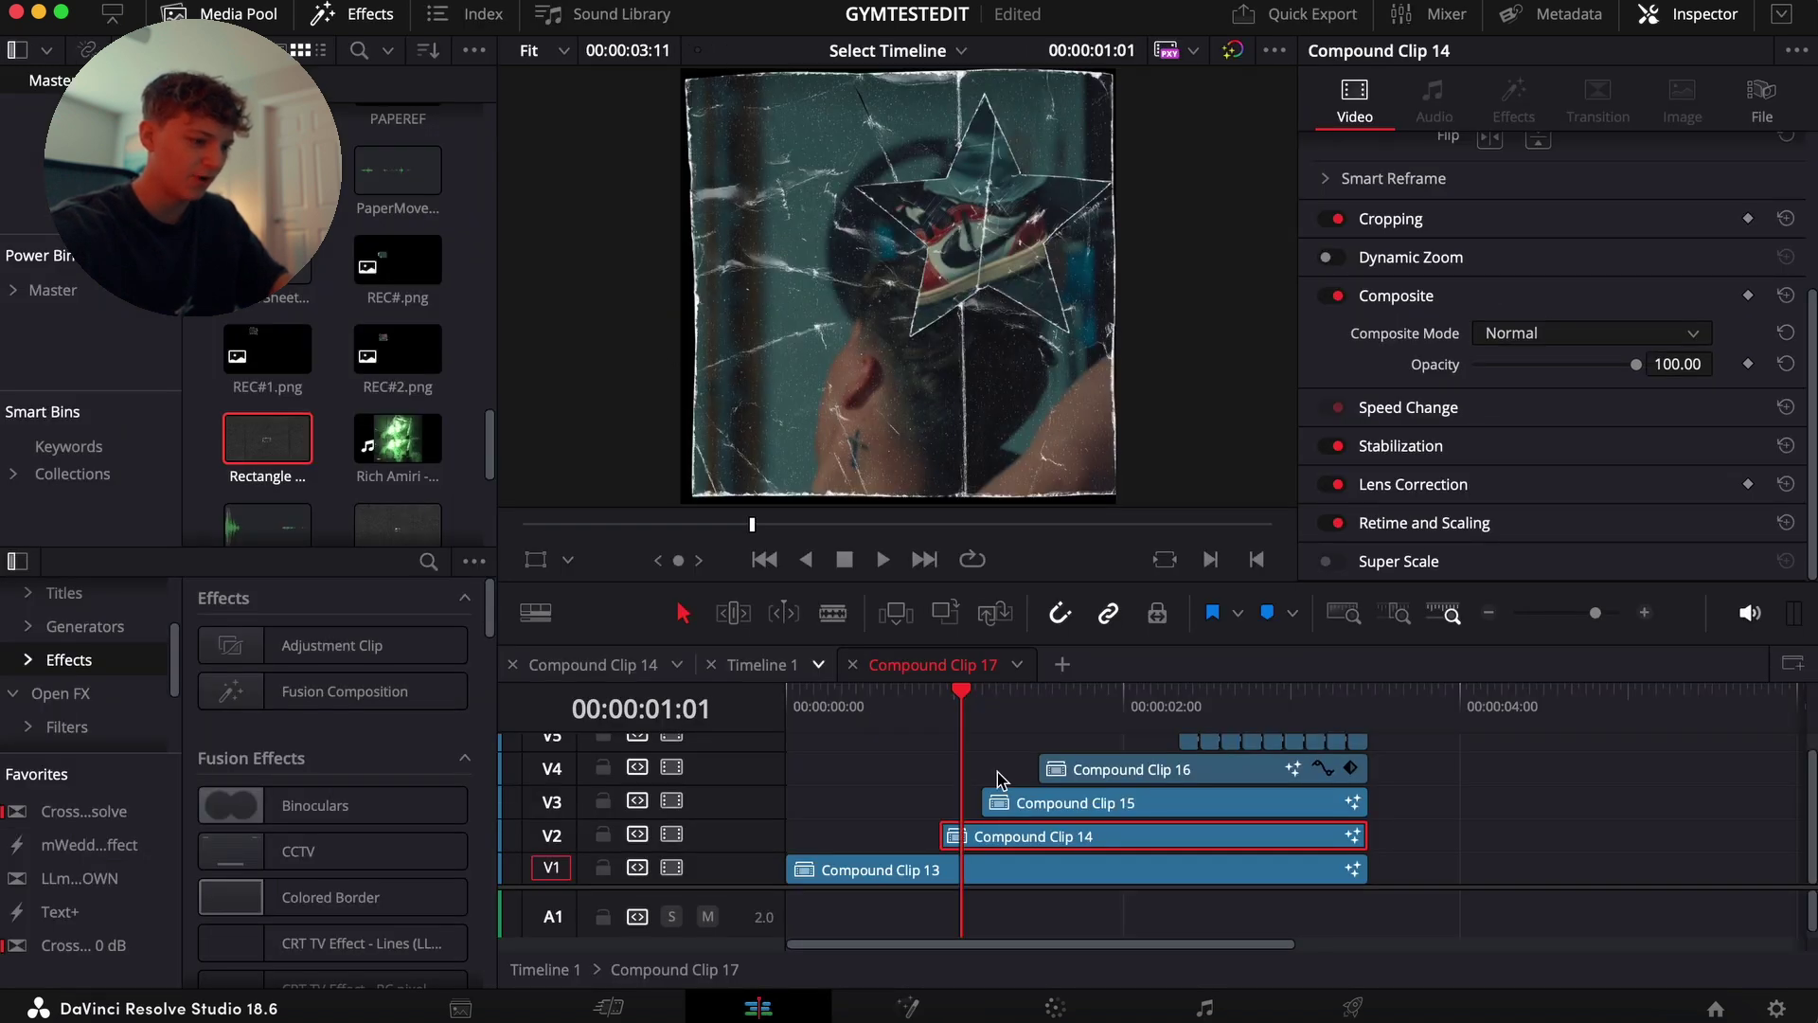
pyautogui.press('space')
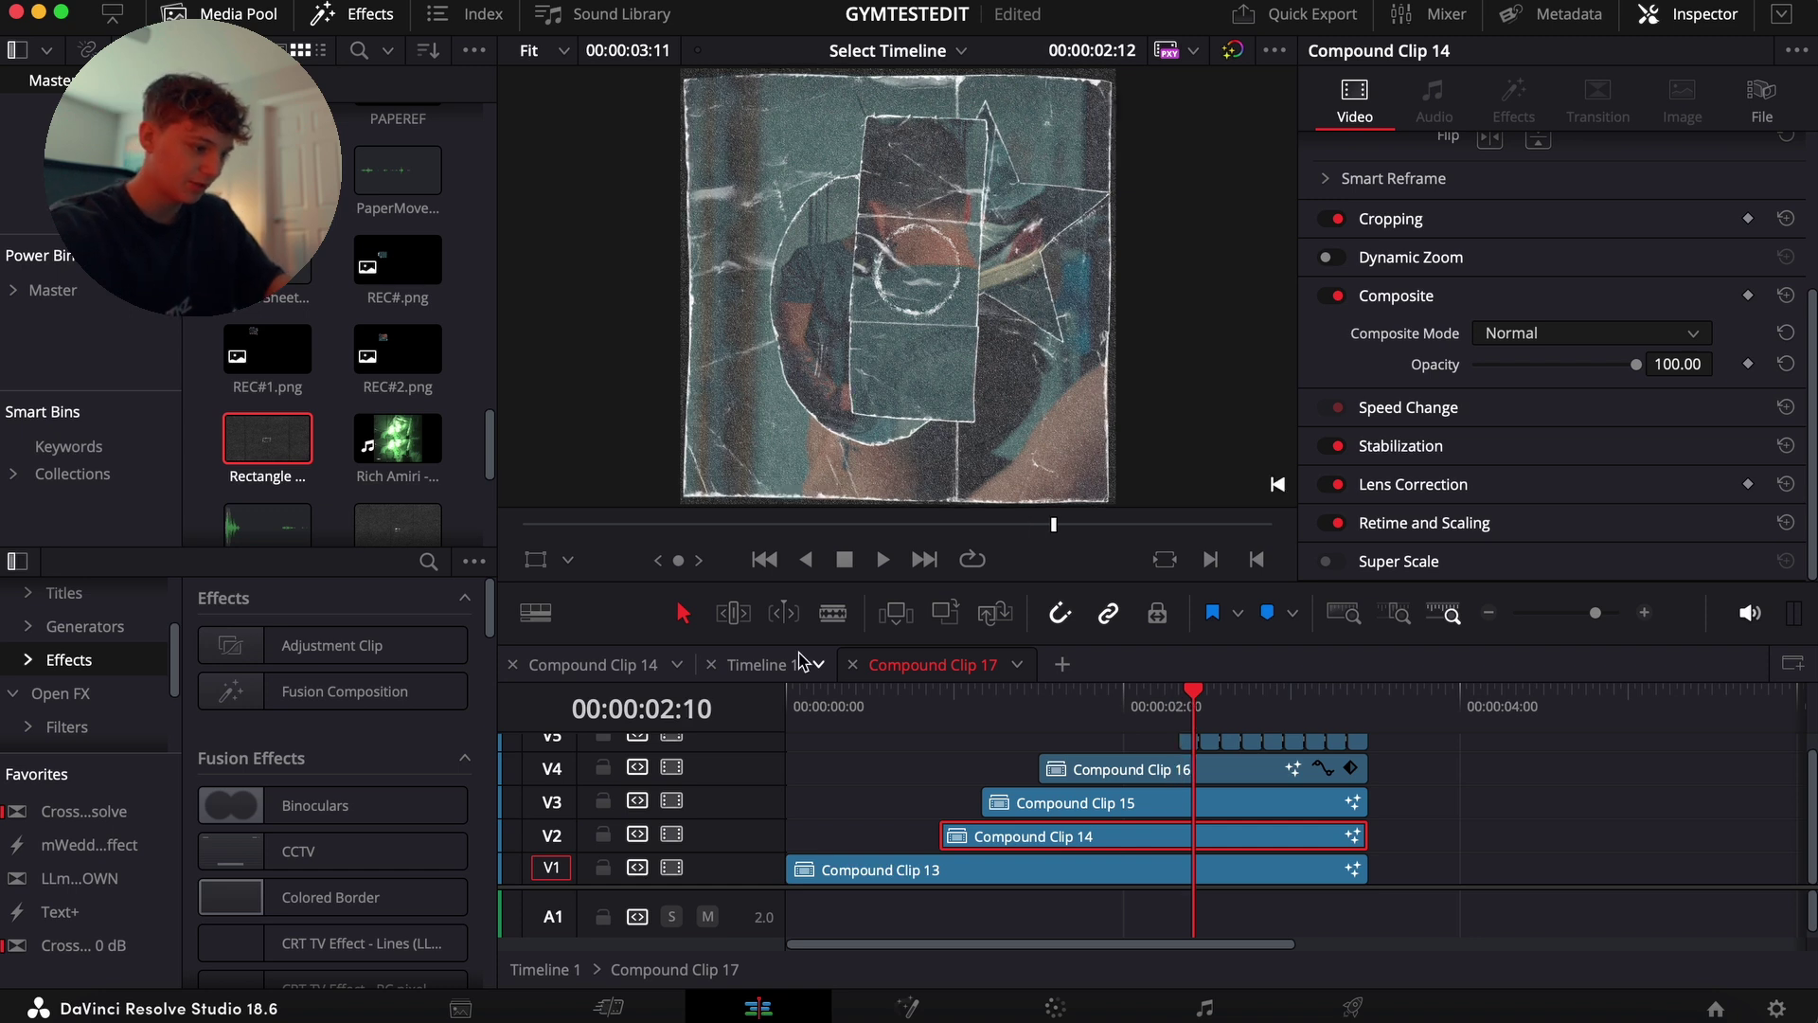
# - On Timeline 1, select then deselect the V9–V11 clips and zoom in on the MIRROR clips
pyautogui.click(752, 663)
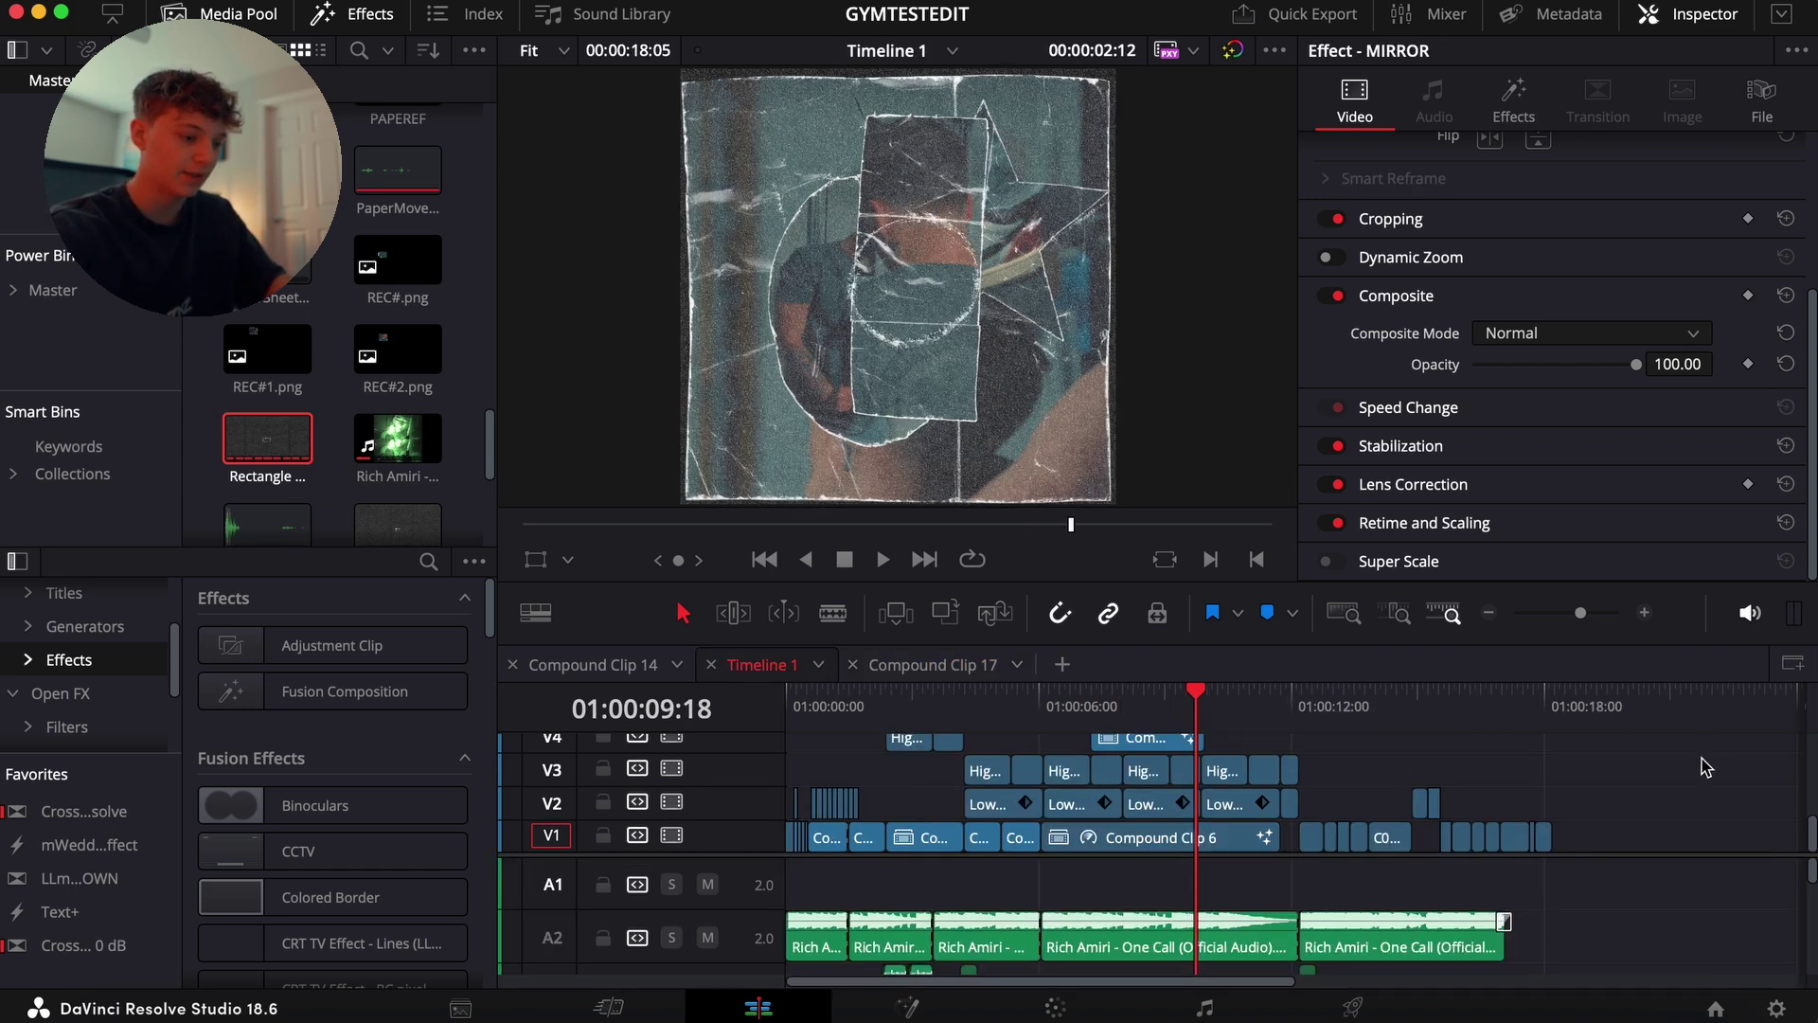
pyautogui.scroll(5, 1250, 795)
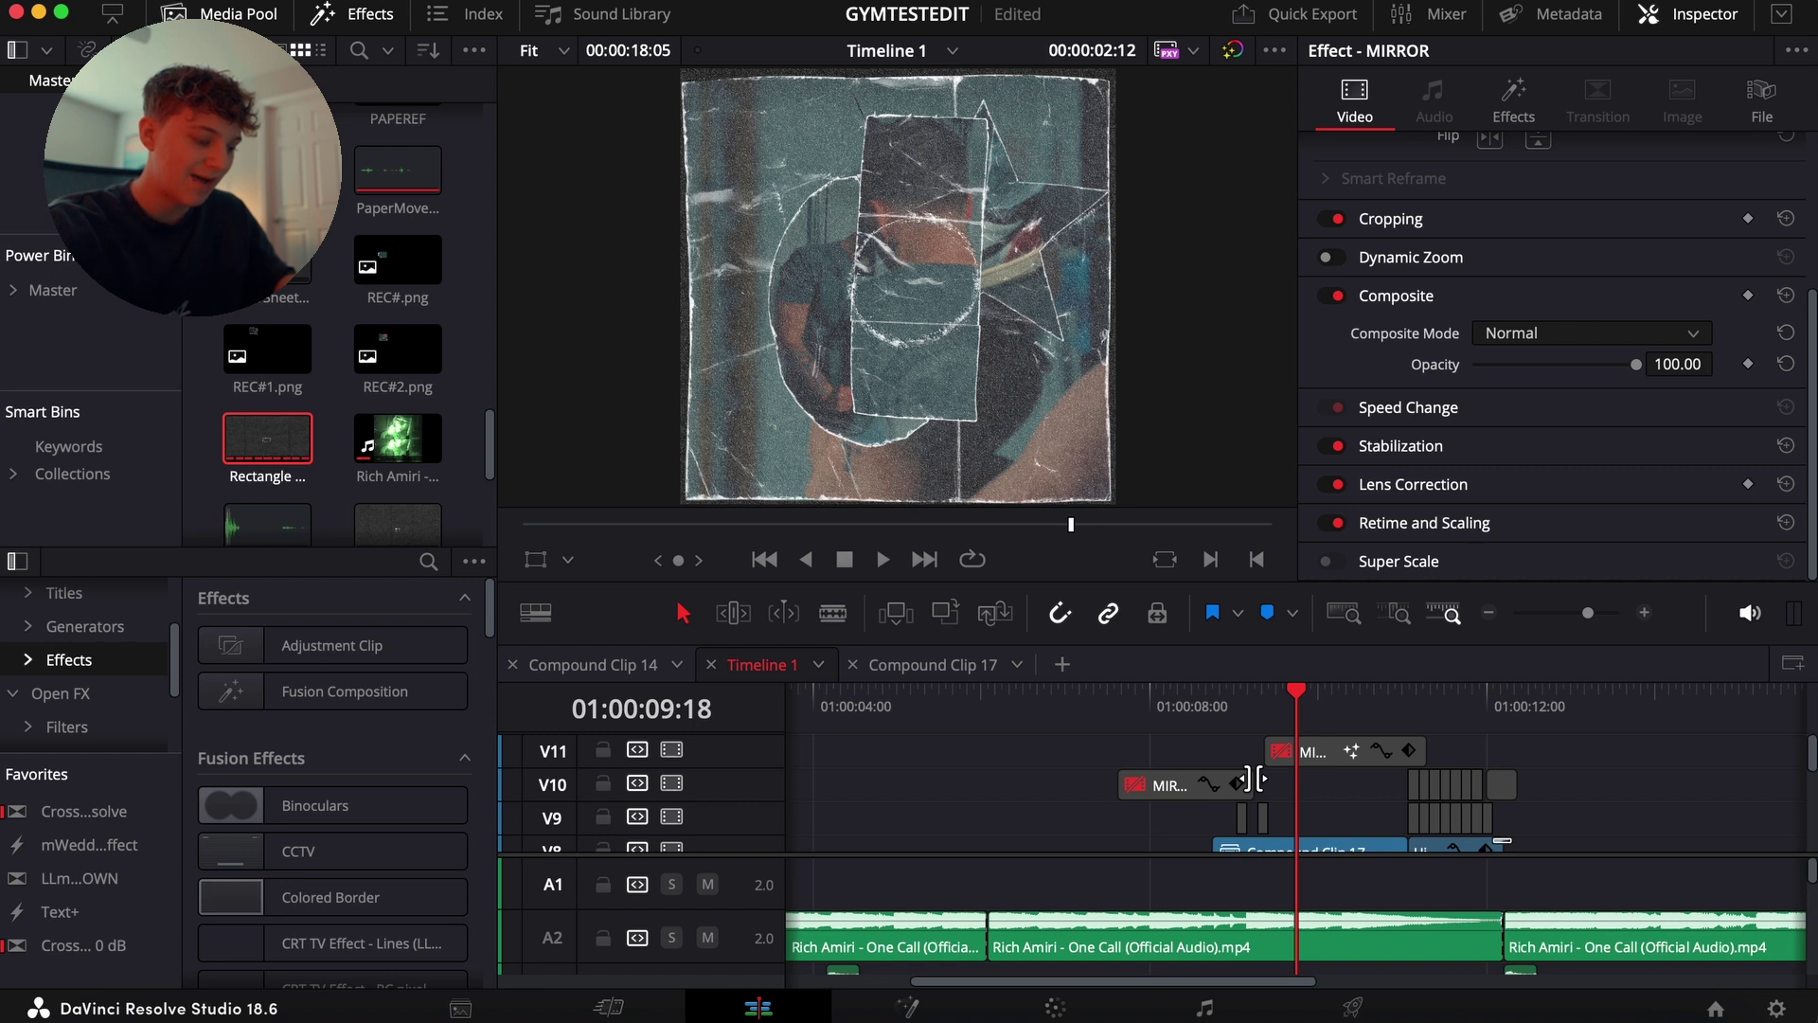
pyautogui.moveTo(1055, 752); pyautogui.dragTo(1586, 819)
pyautogui.click(1609, 786)
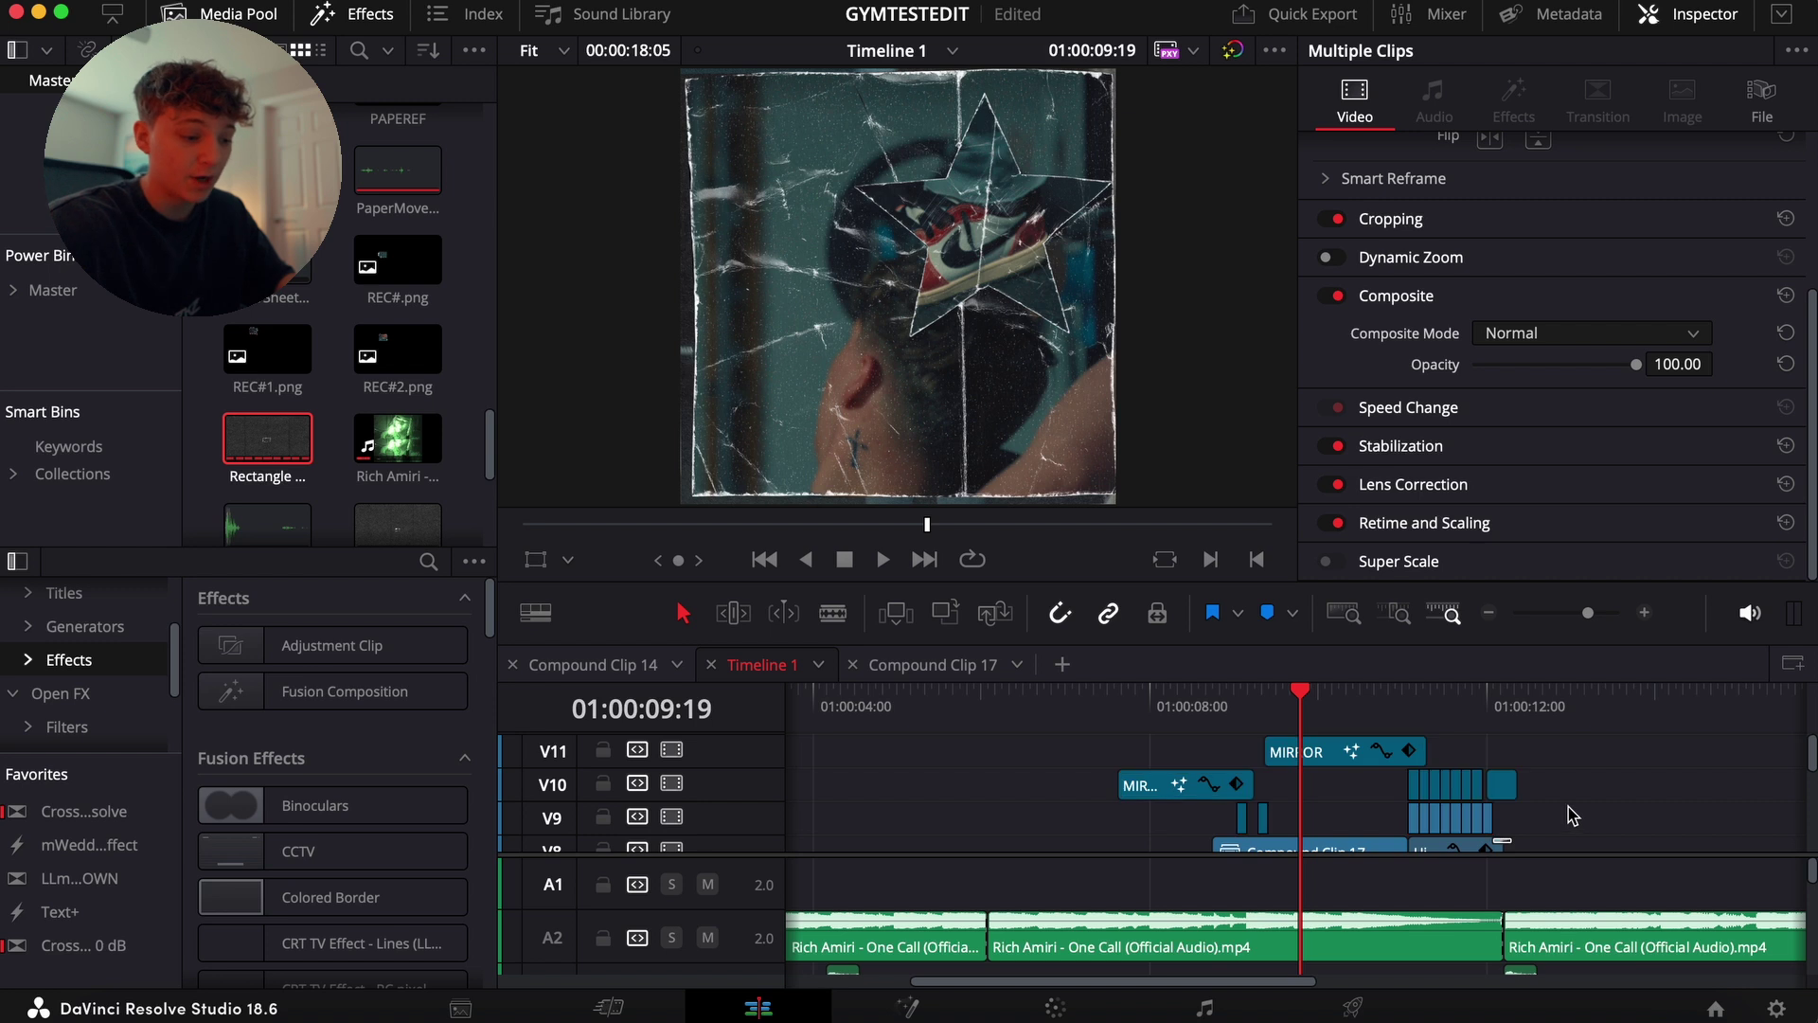
pyautogui.click(1645, 613)
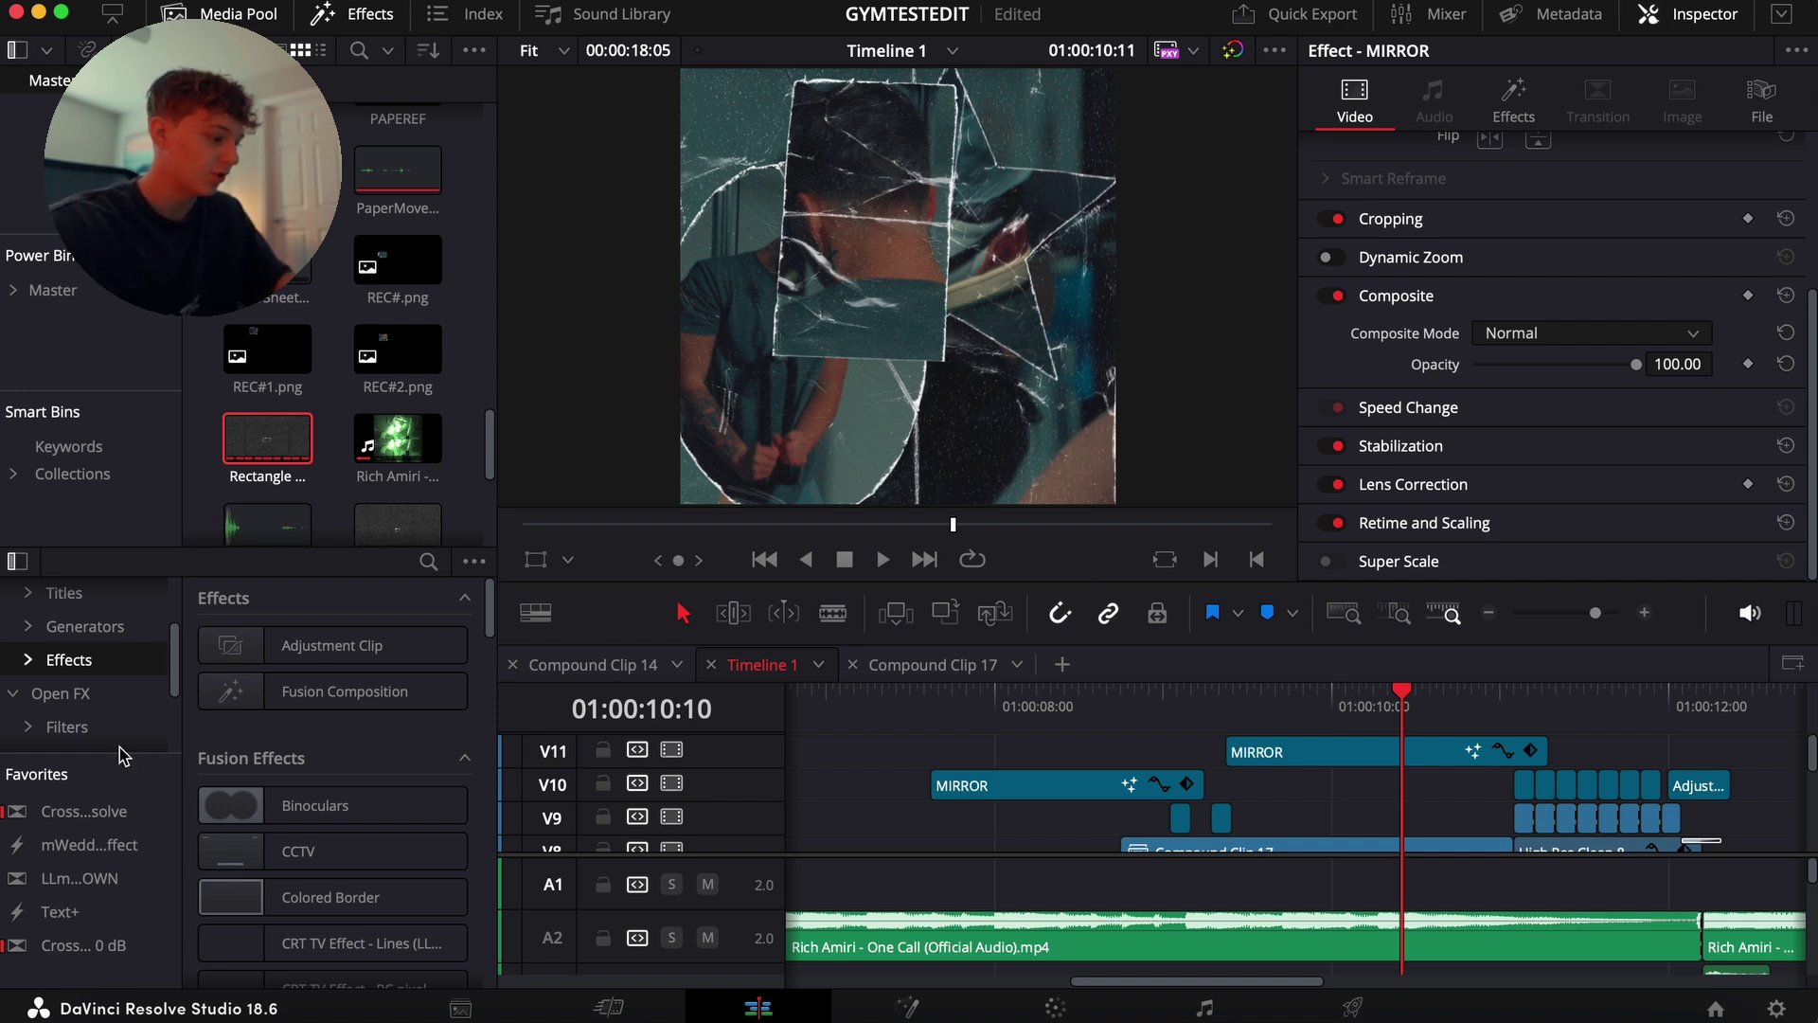
pyautogui.scroll(-5, 291, 927)
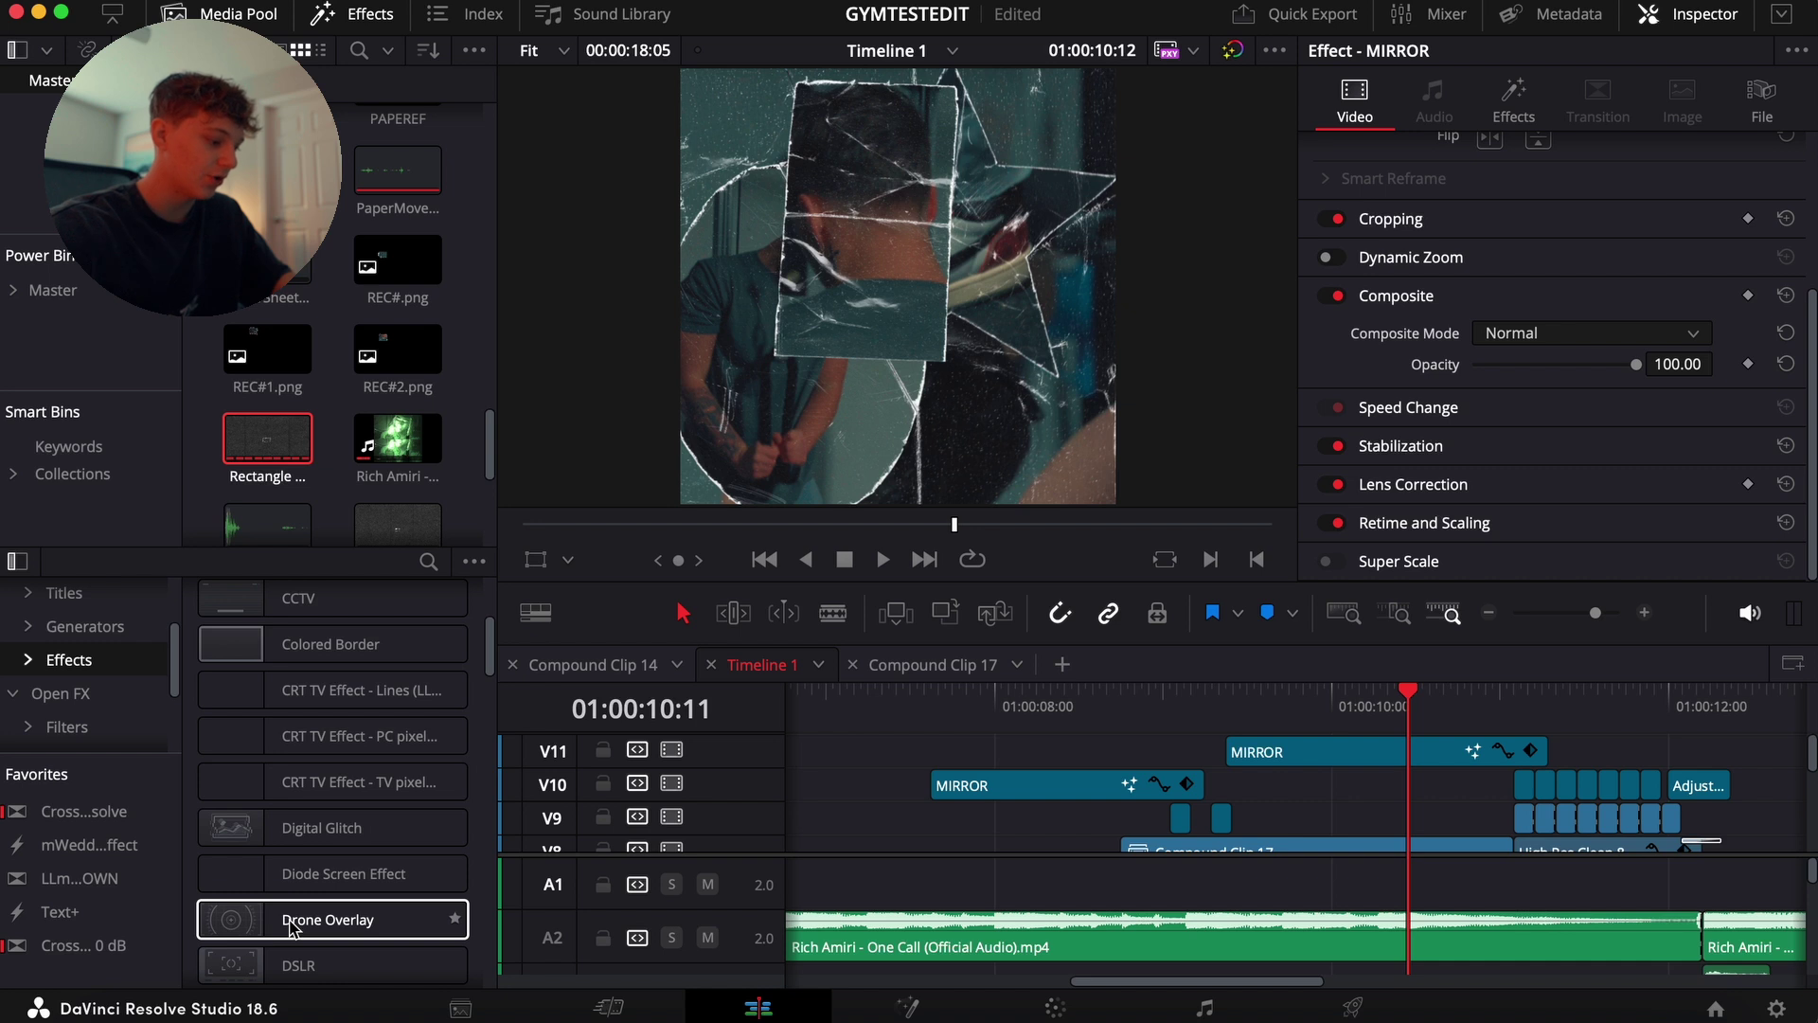
# - Display the MIRROR clip's MagicZoomV3 settings (Mirror, Zoom Scale 0.345), check Camera Shake, and zoom the timeline out
pyautogui.scroll(-20, 322, 757)
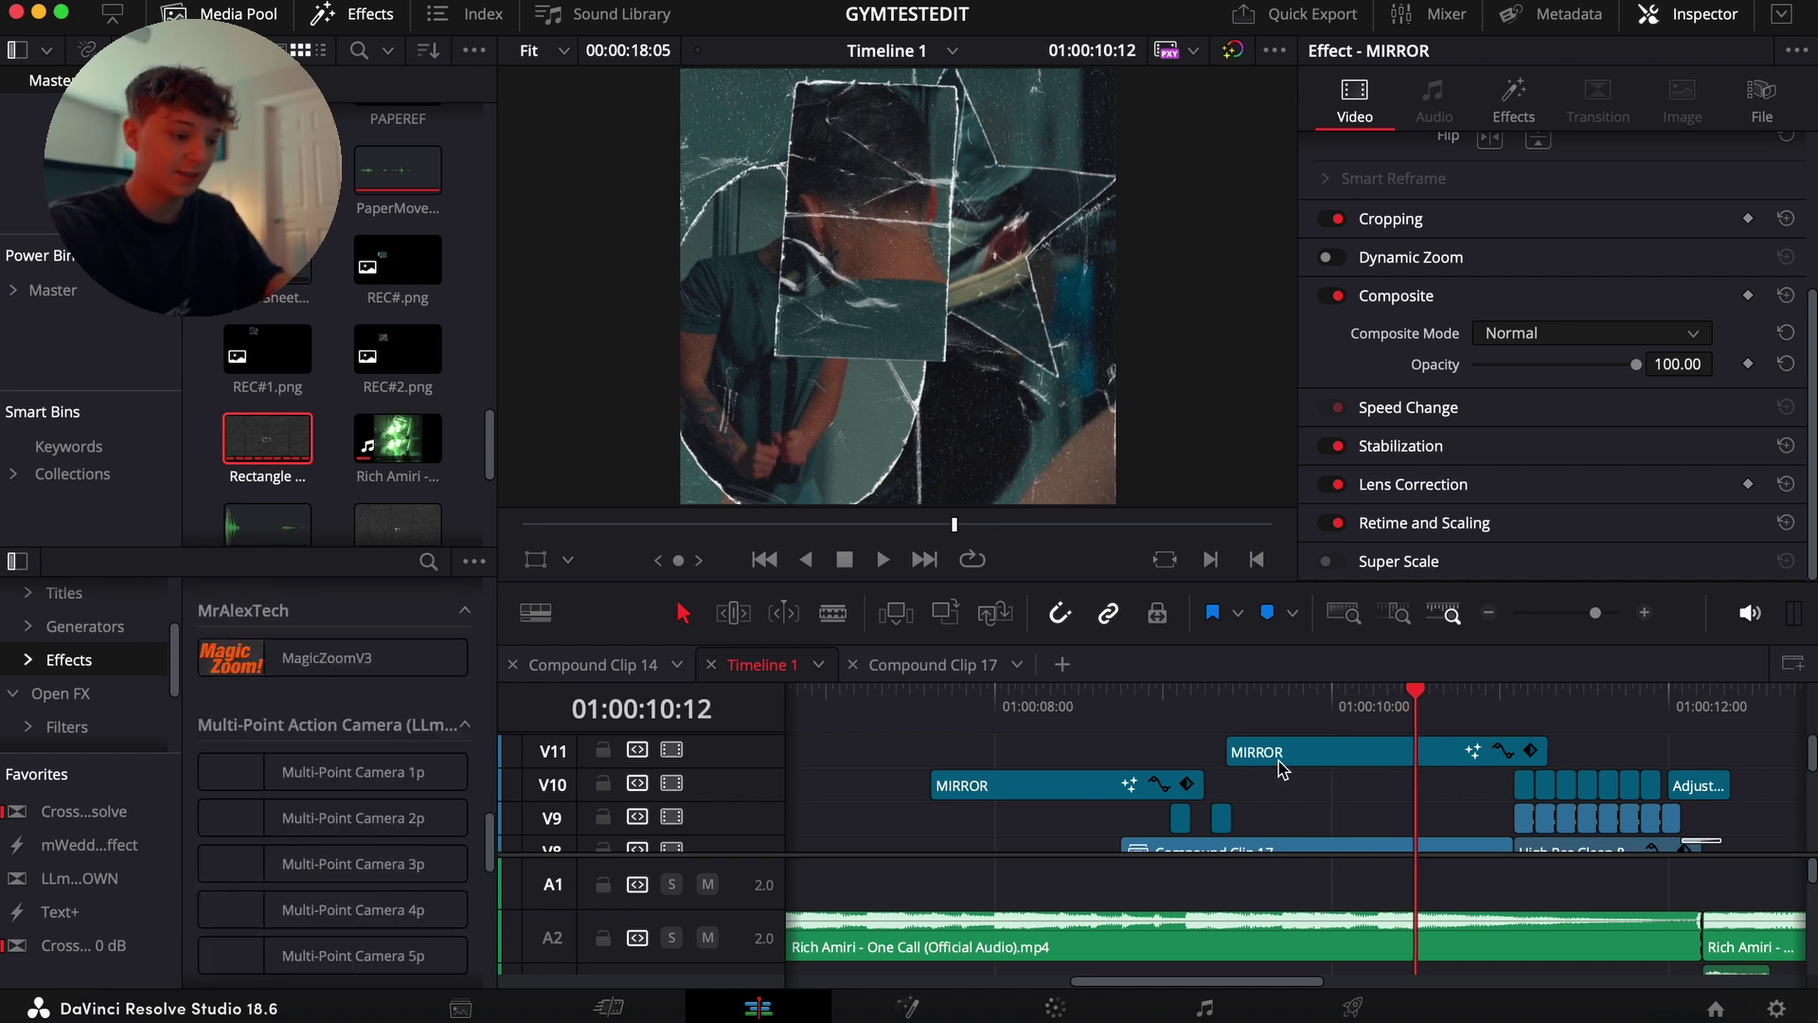
pyautogui.click(1512, 104)
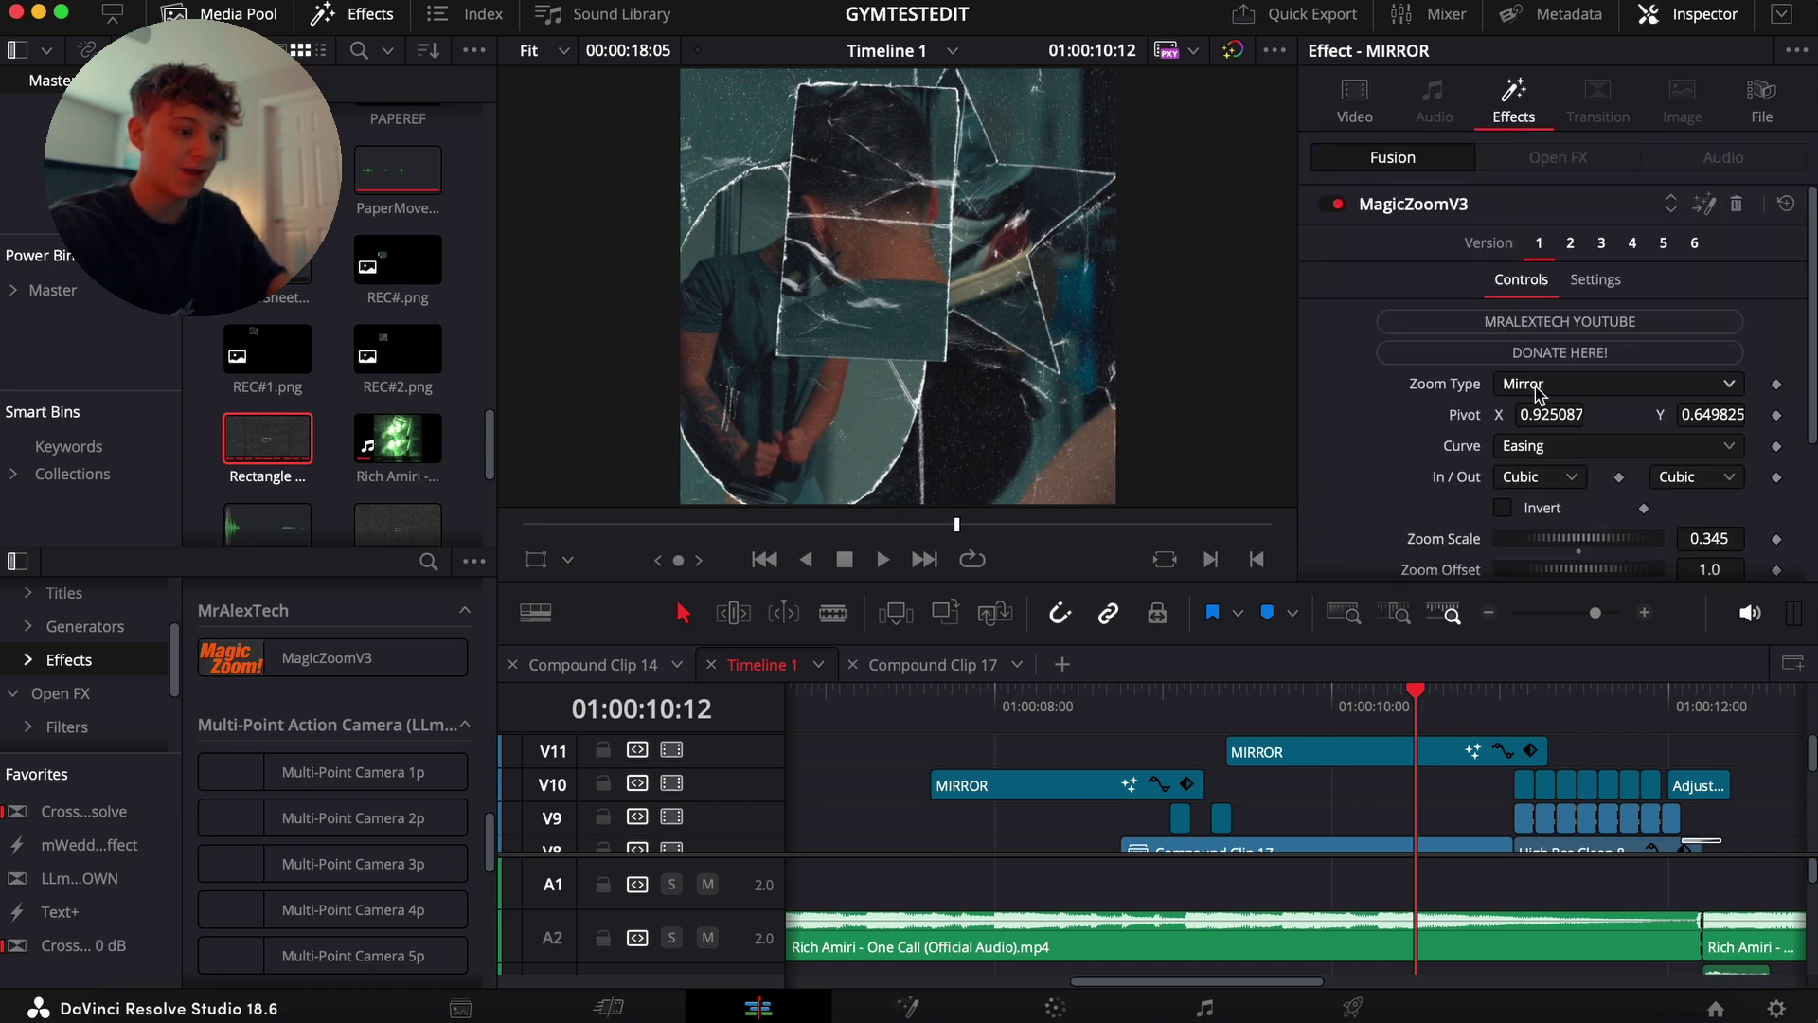
pyautogui.scroll(-2, 1553, 492)
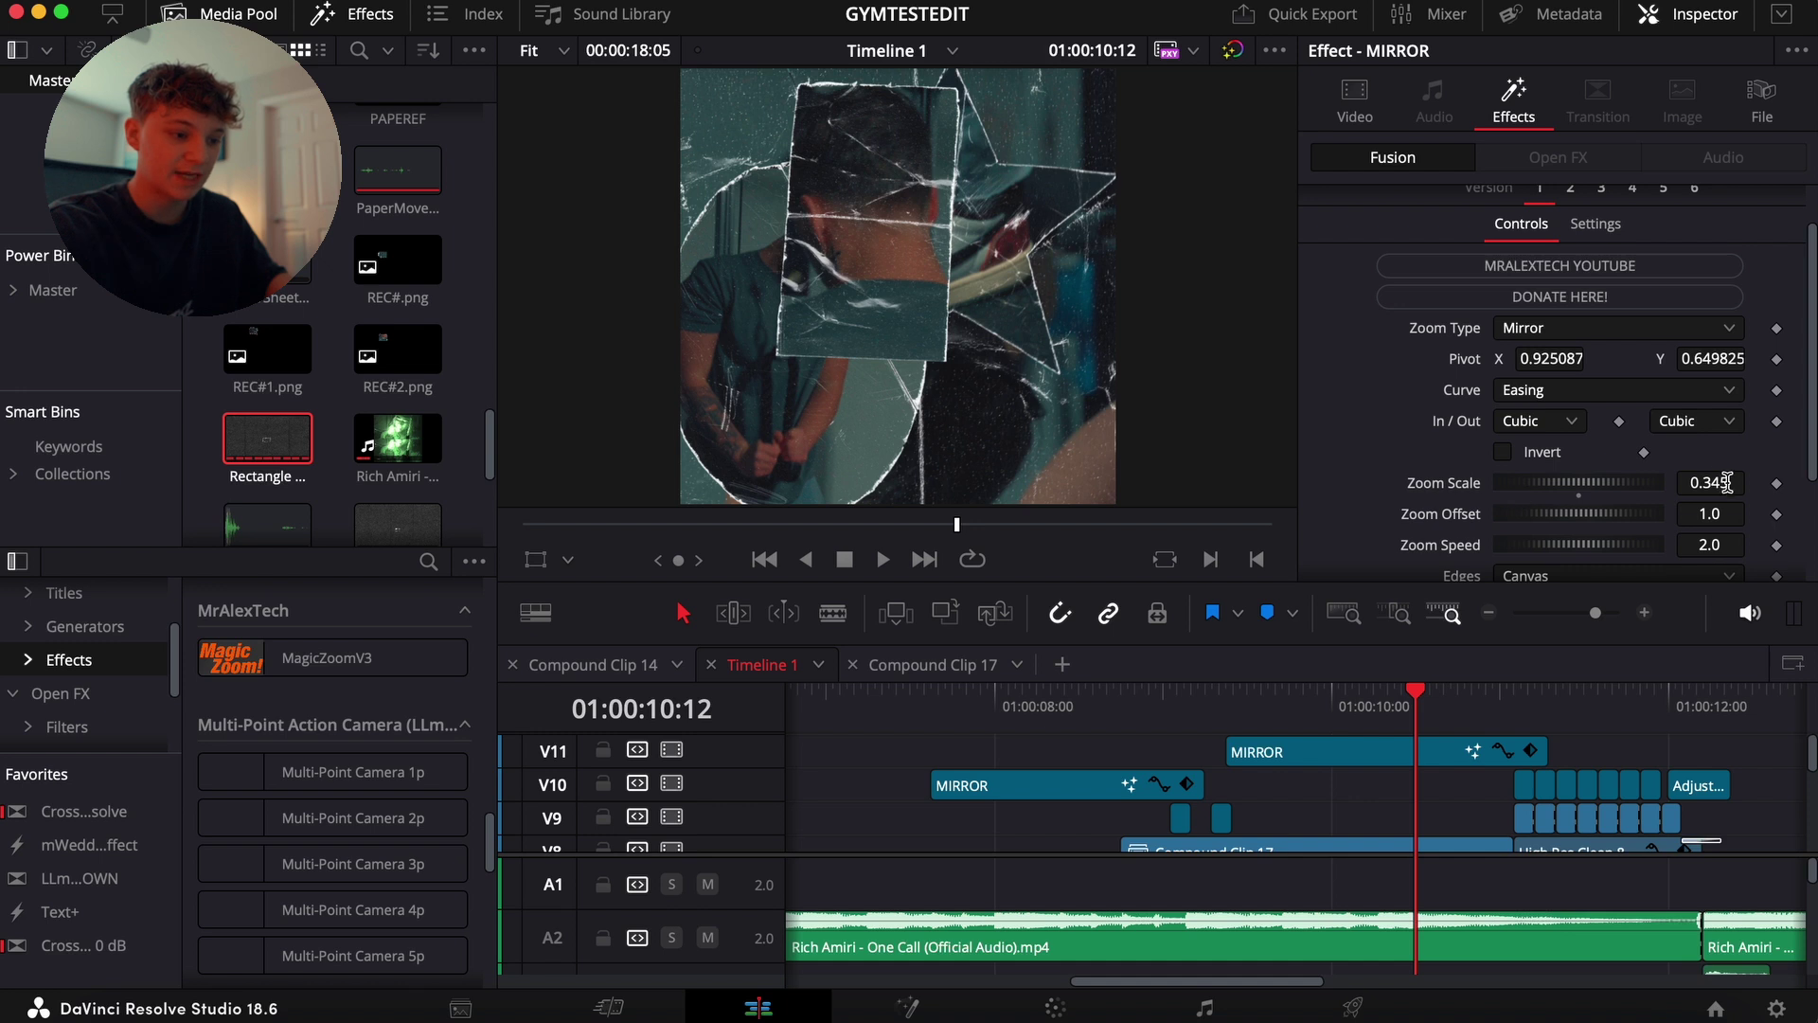
pyautogui.scroll(-4, 1508, 507)
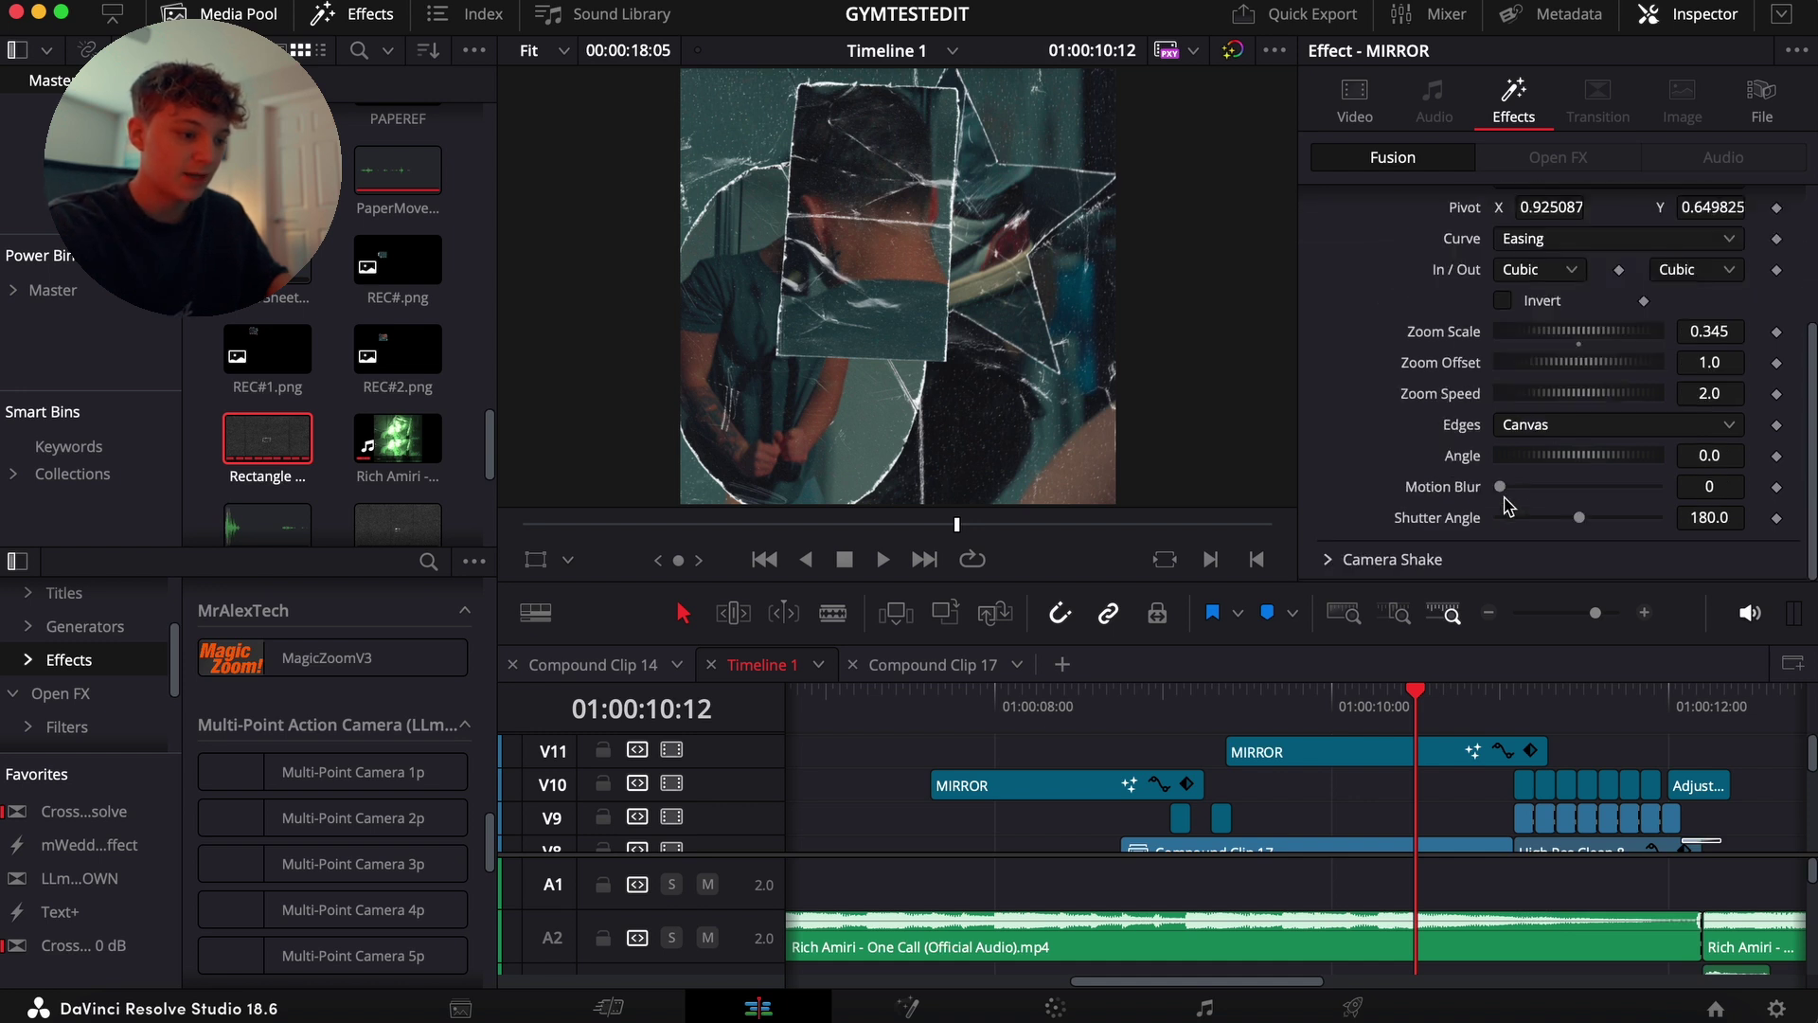
pyautogui.click(1335, 557)
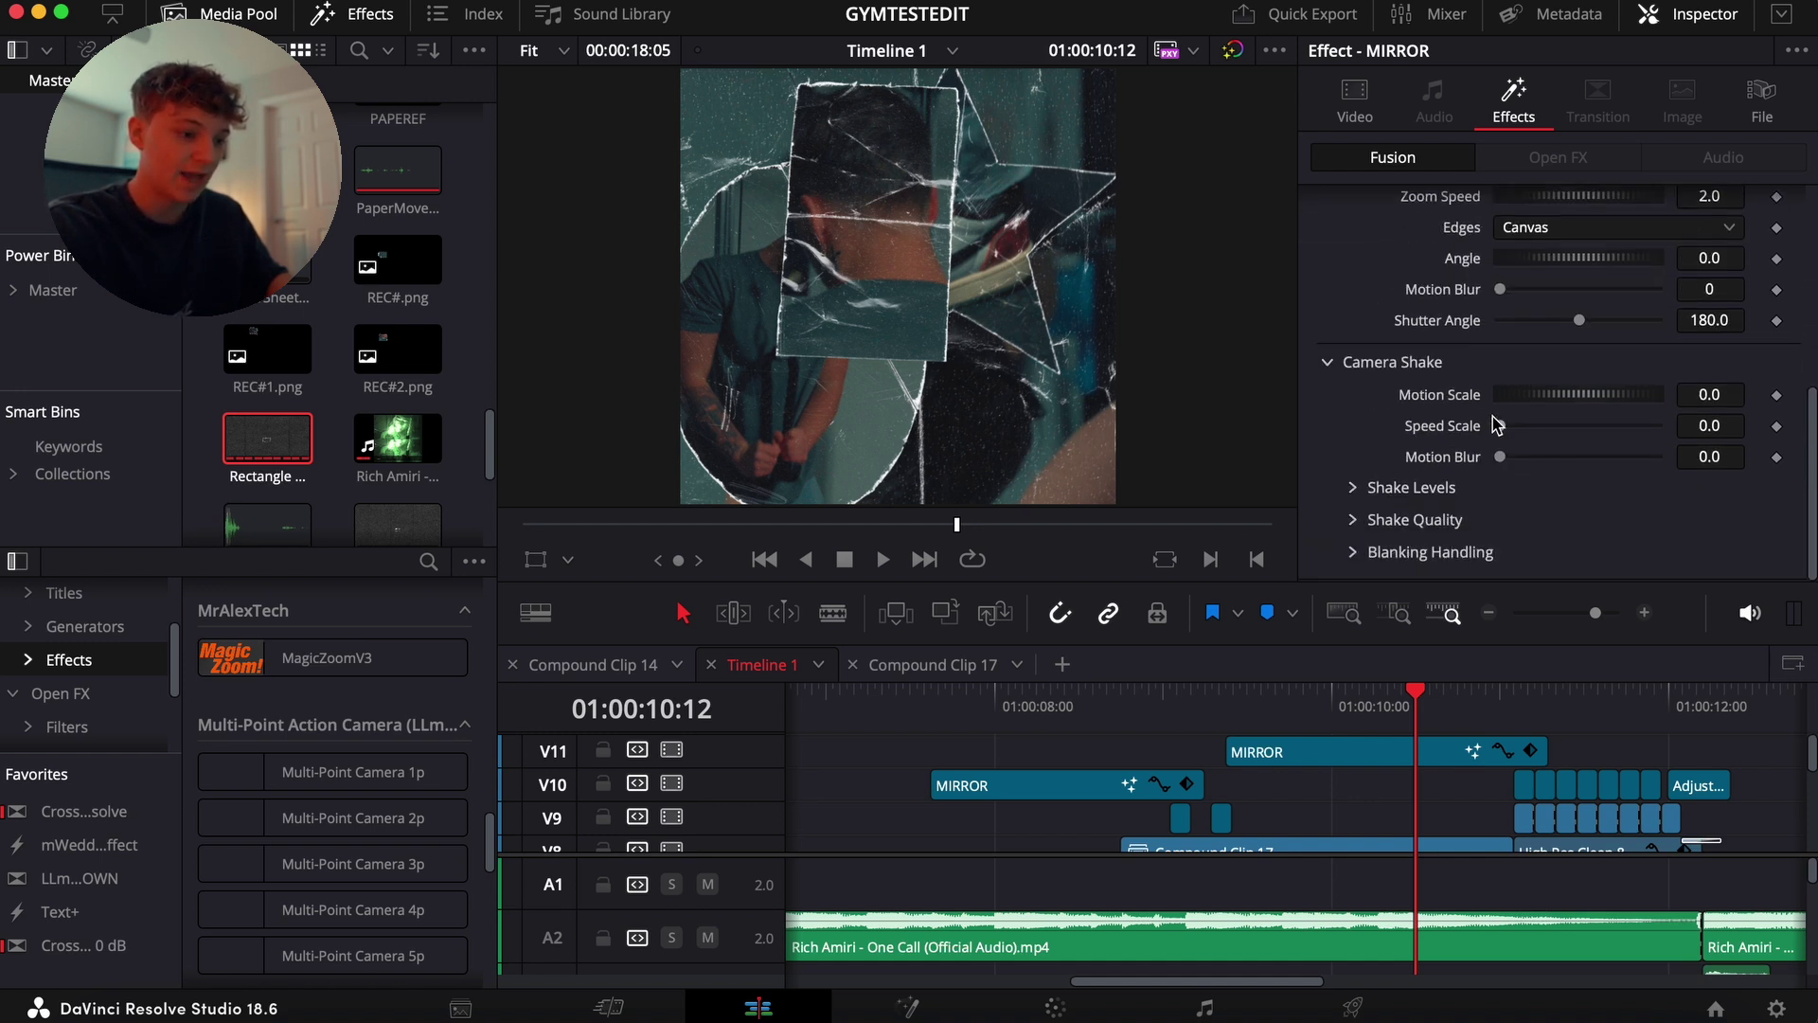
pyautogui.click(1330, 369)
pyautogui.click(1488, 613)
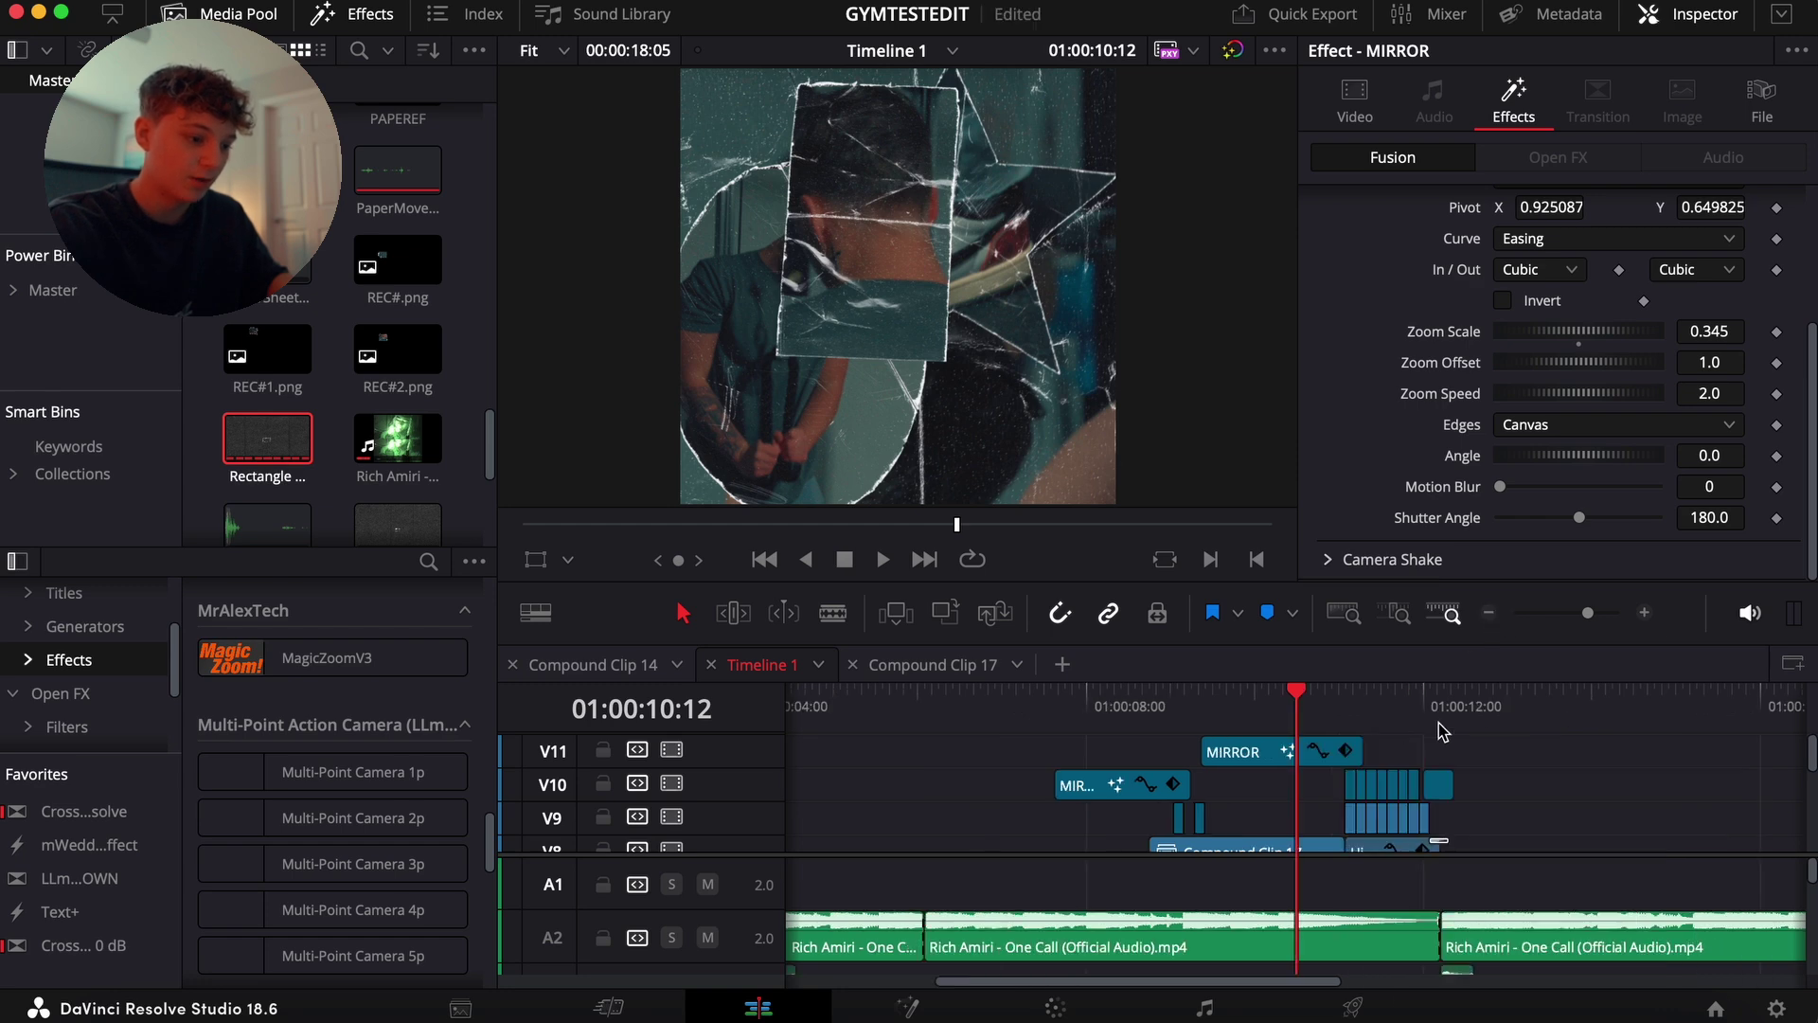